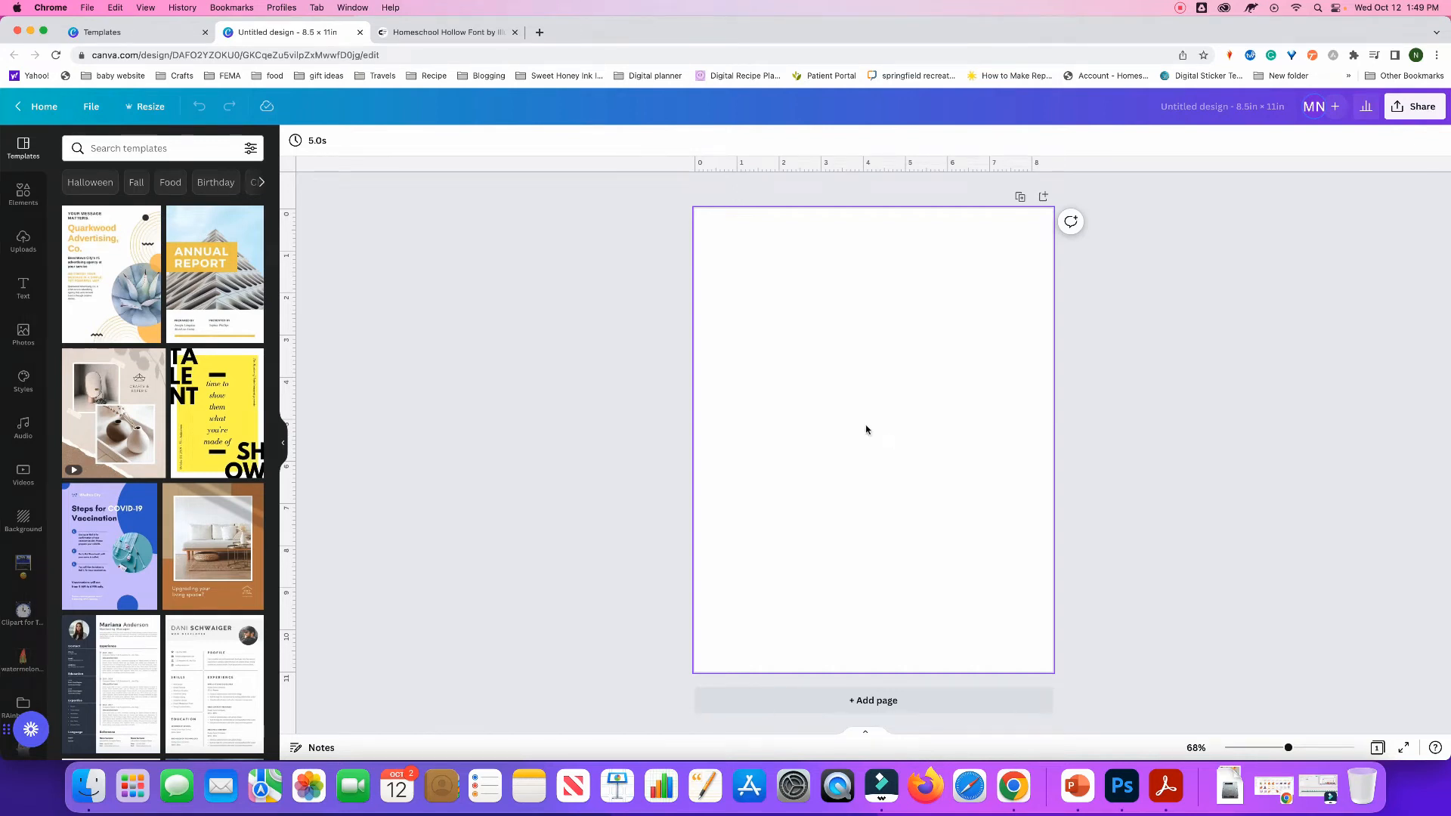
Place a horizontal guide about 2.5 inches down the page and a vertical guide about 7 inches across
drag(819, 173, 817, 323)
drag(298, 230, 997, 229)
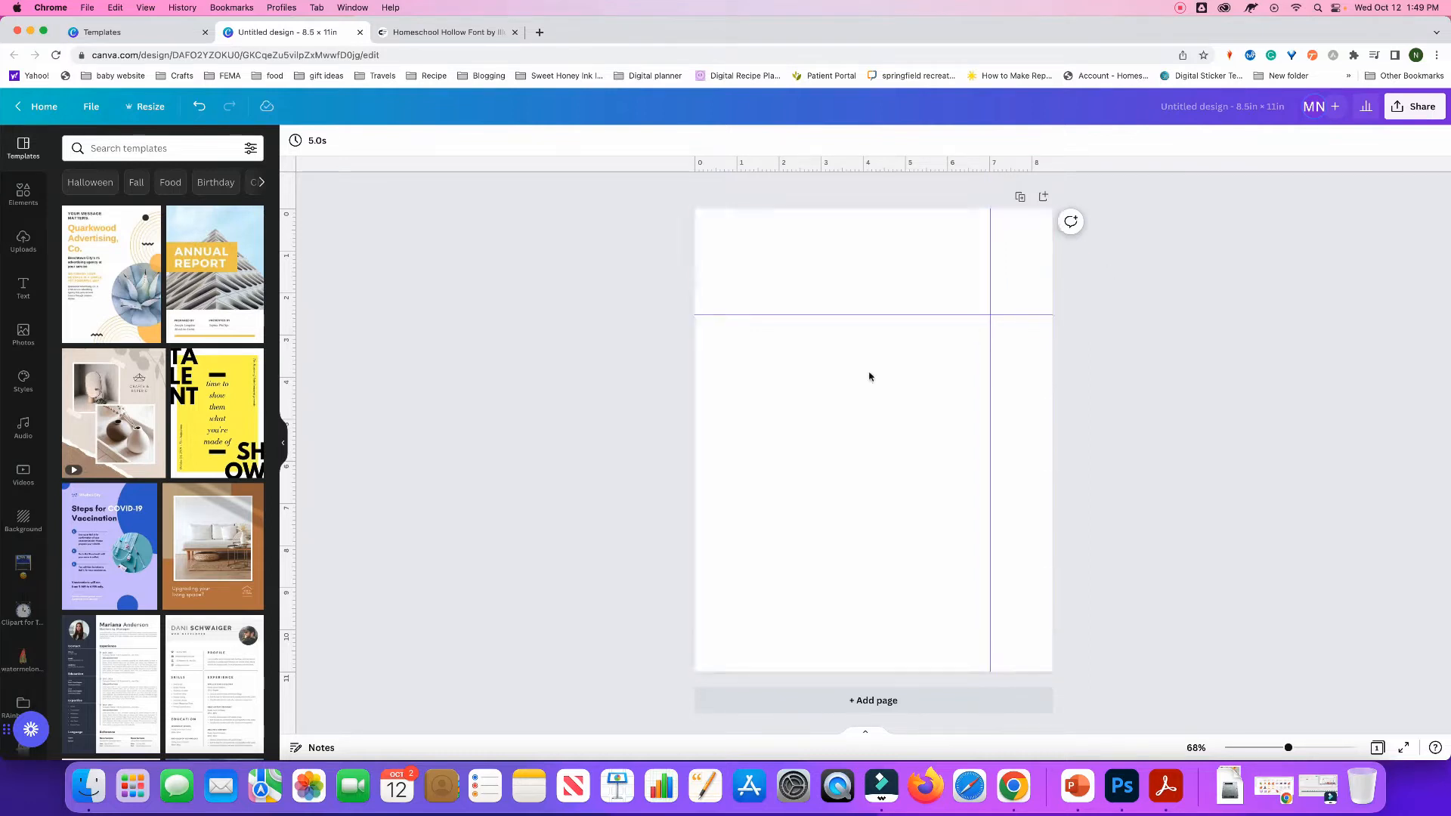
Insert a table with one column and four rows on the blank page
click(831, 437)
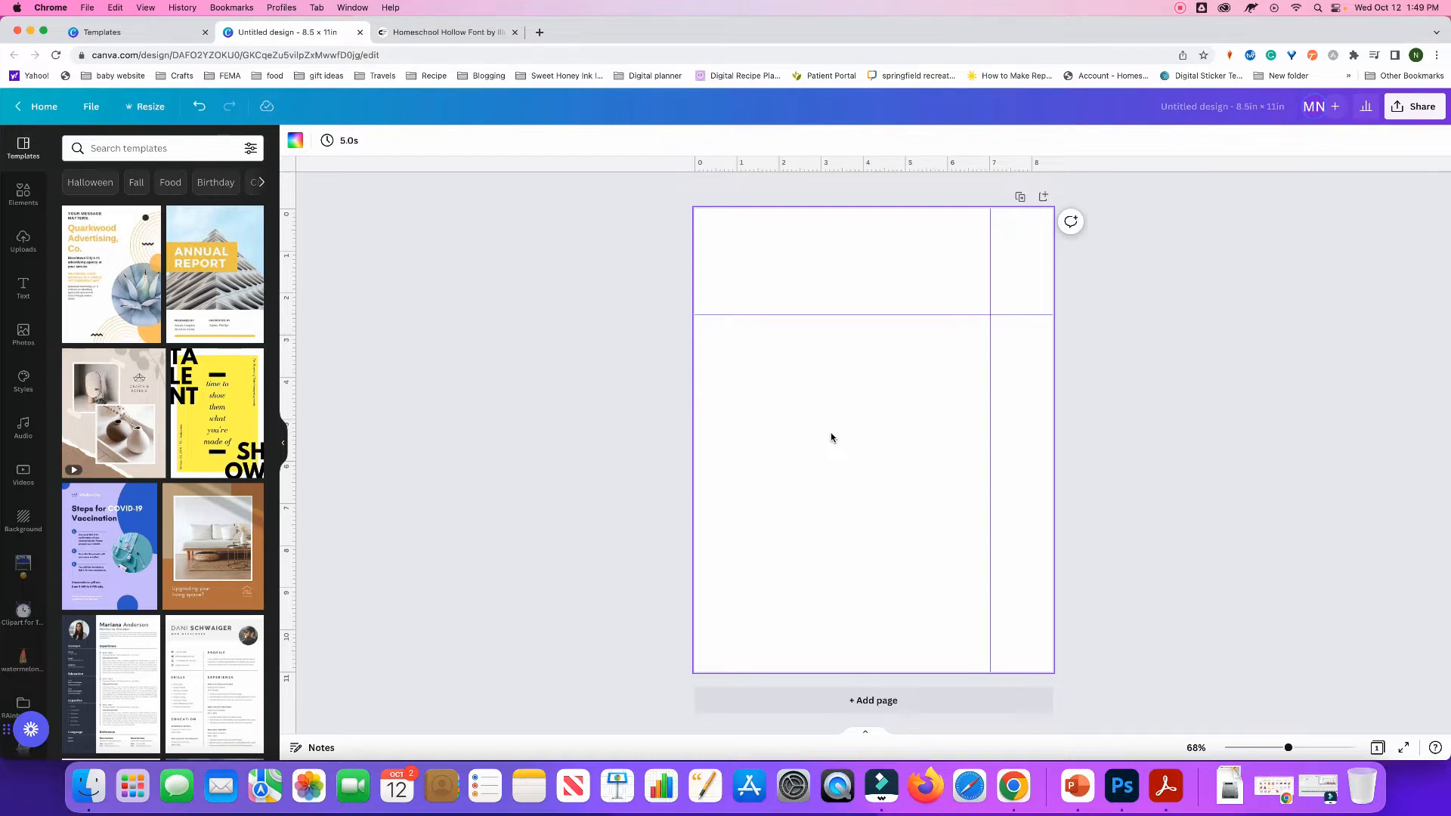
key(slash)
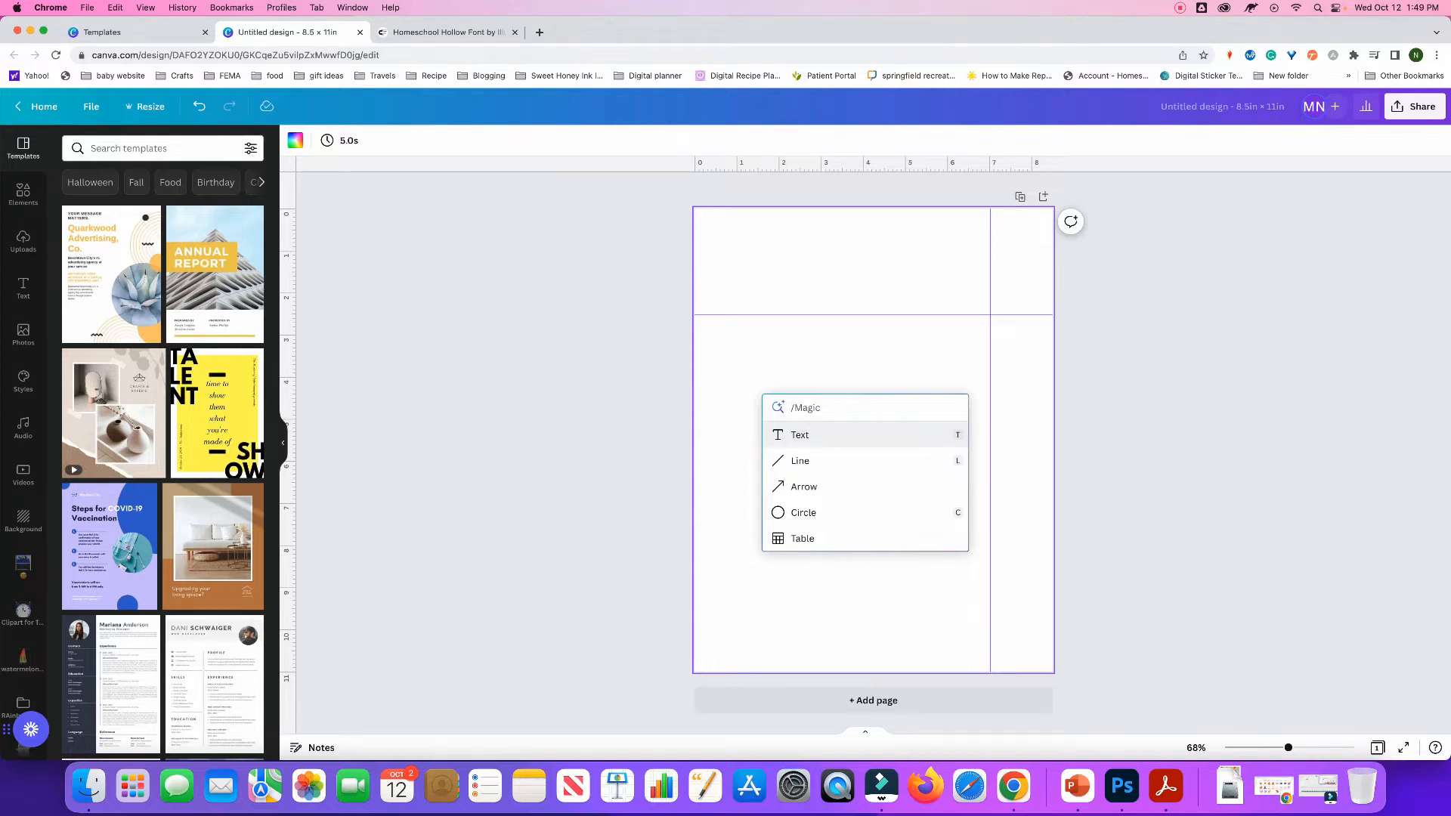
text(ta)
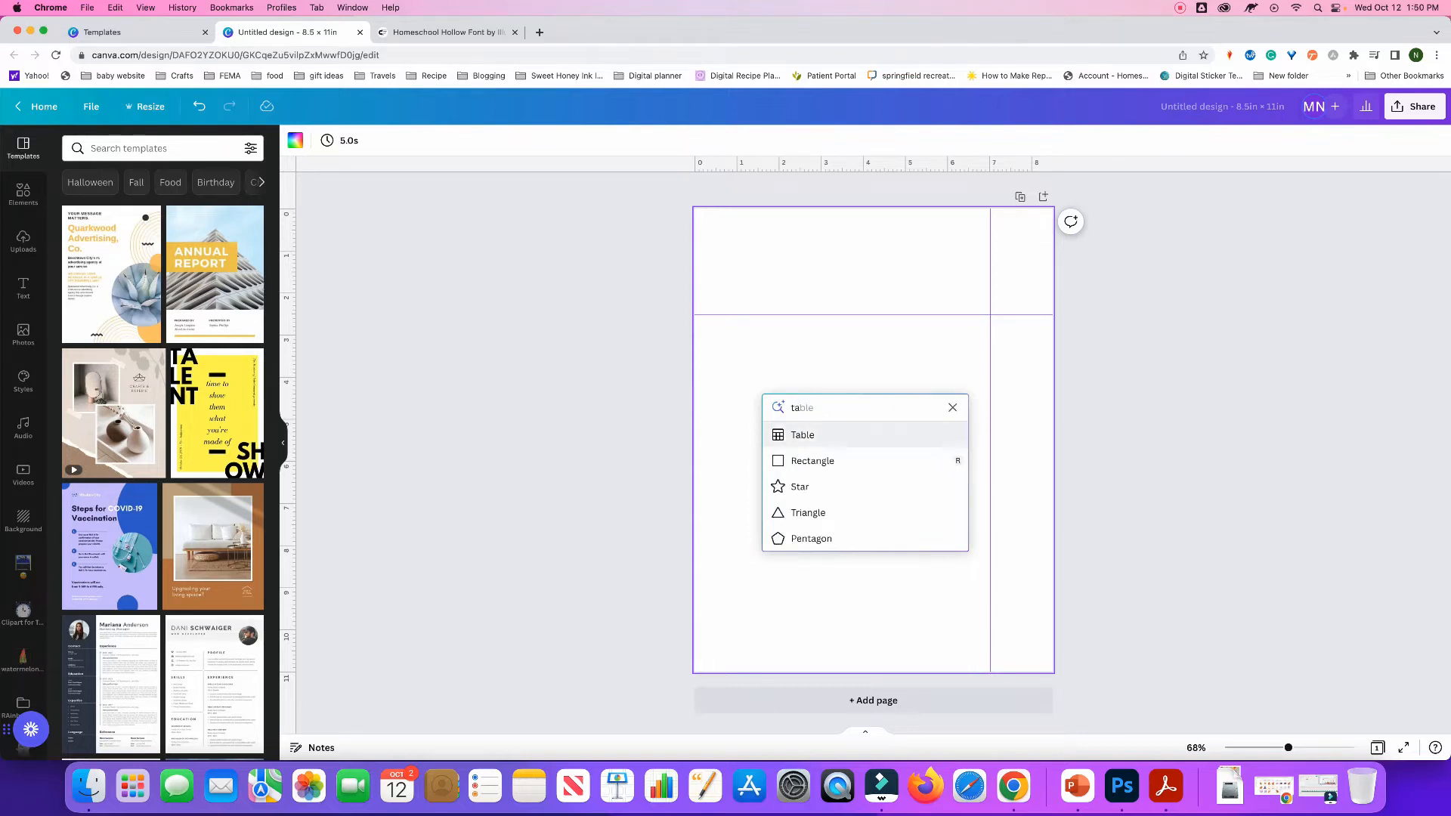
key(Return)
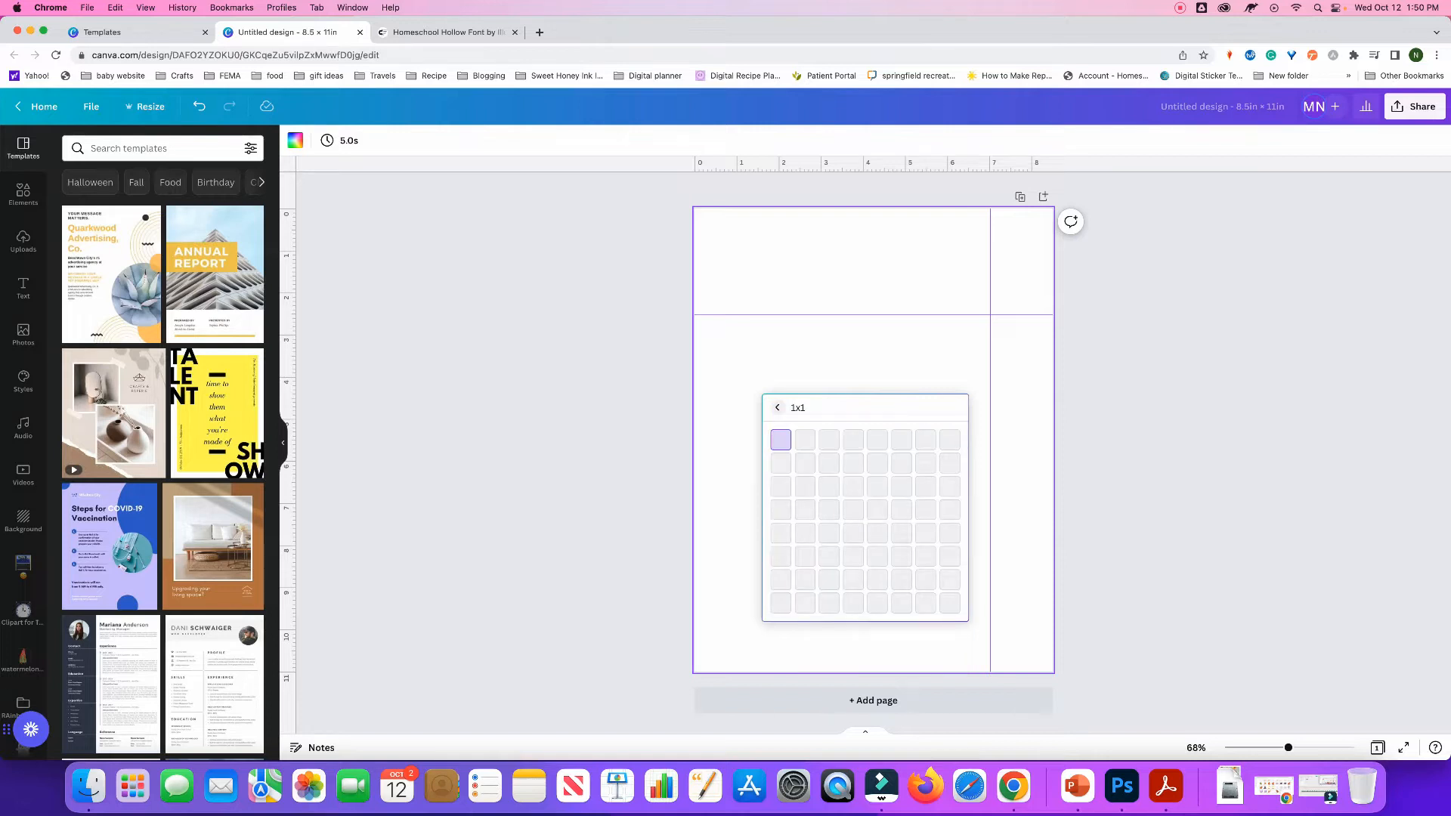
click(785, 510)
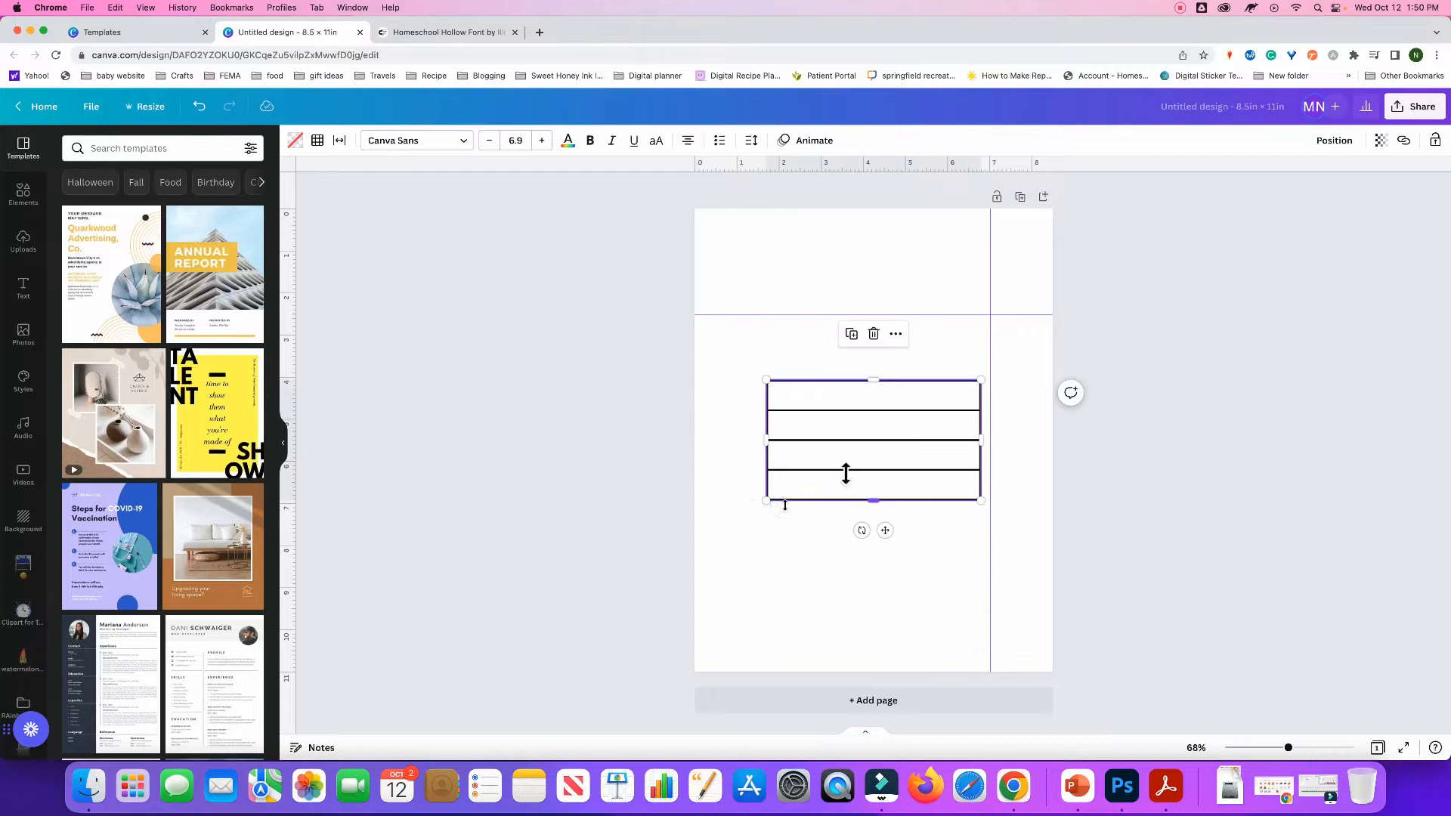
Move the table to the page's upper-left corner and enlarge it so the first row fills the area bounded by the guides
drag(850, 401, 780, 227)
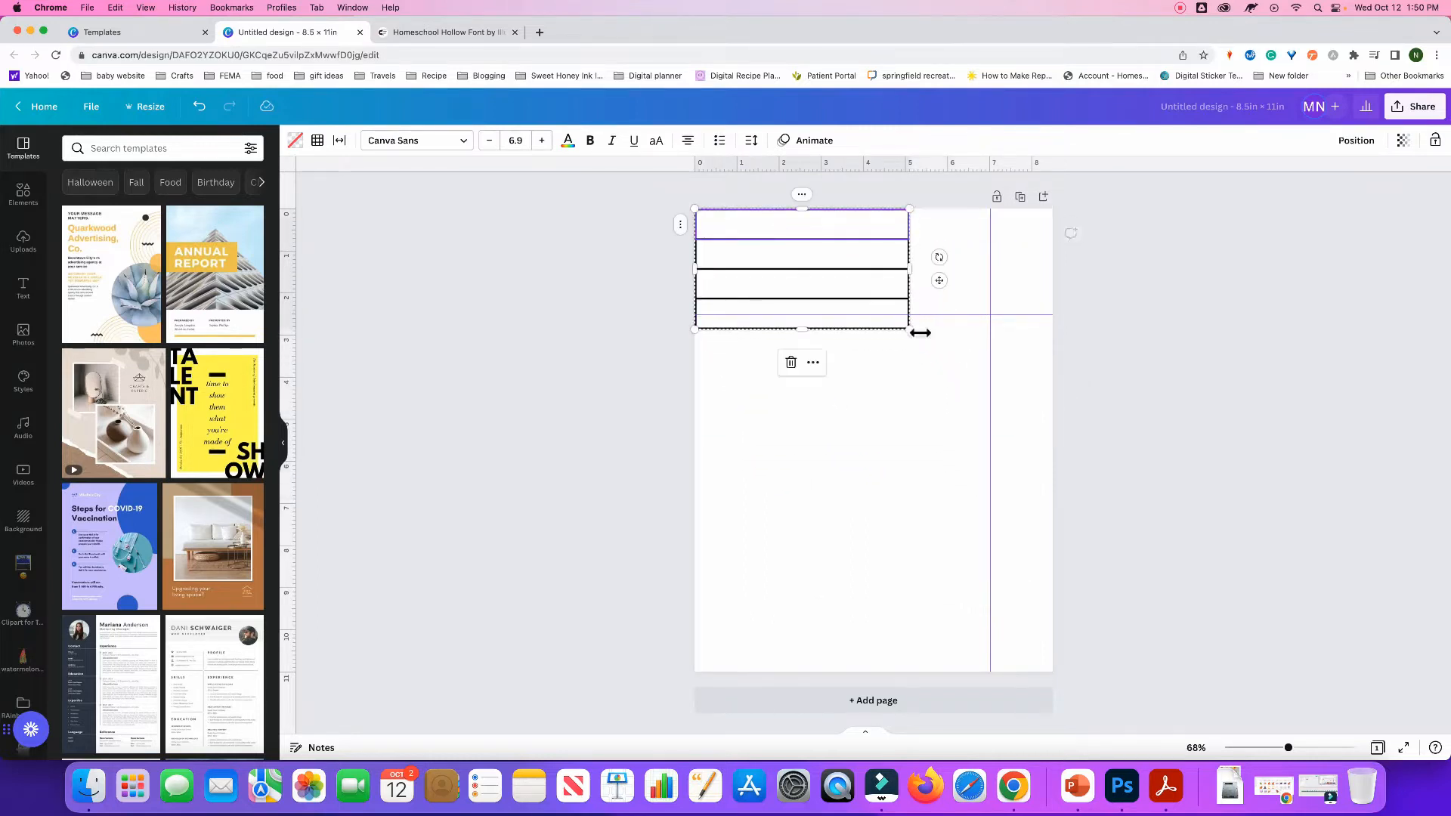
drag(912, 330, 998, 636)
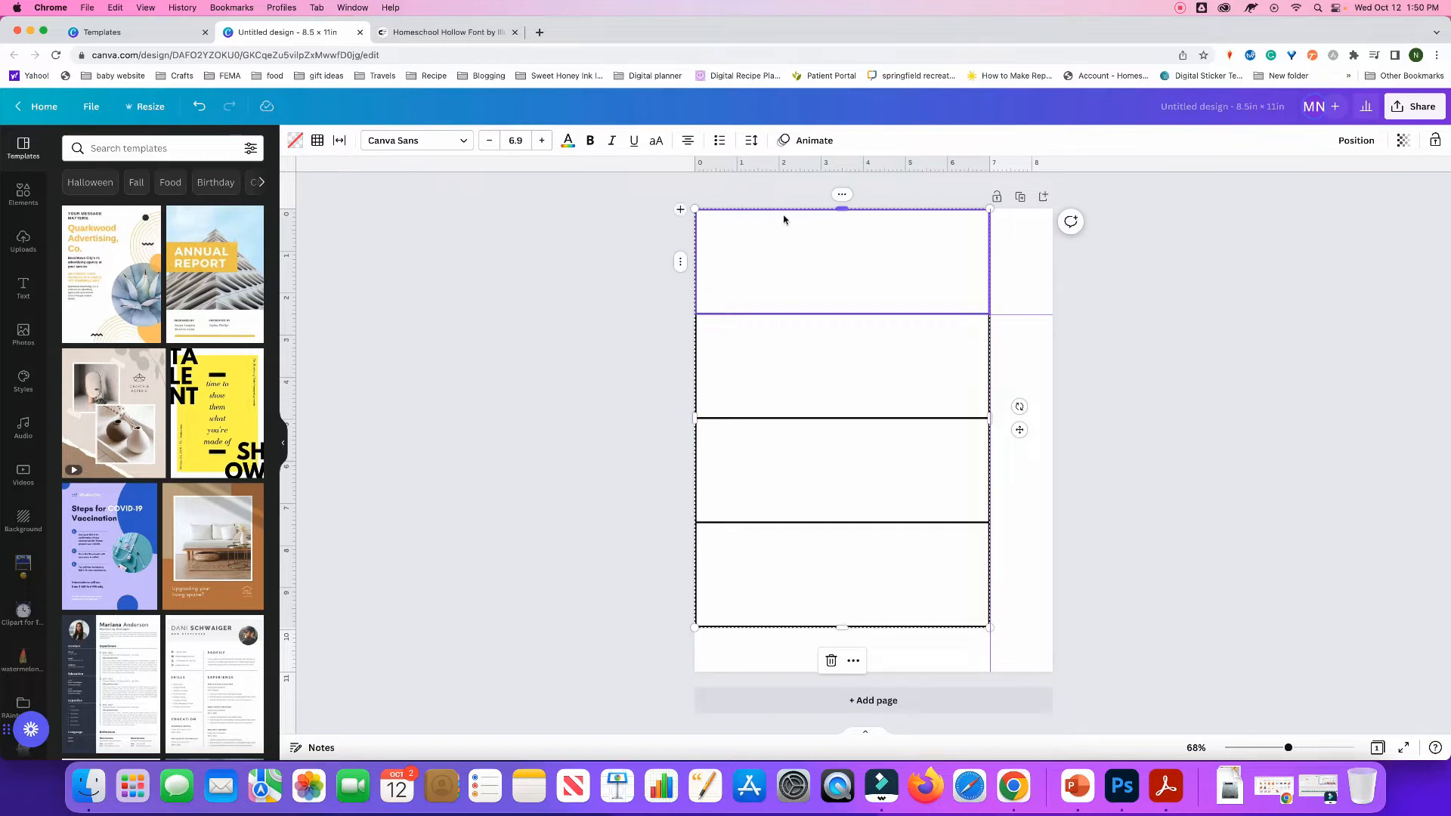
click(1096, 340)
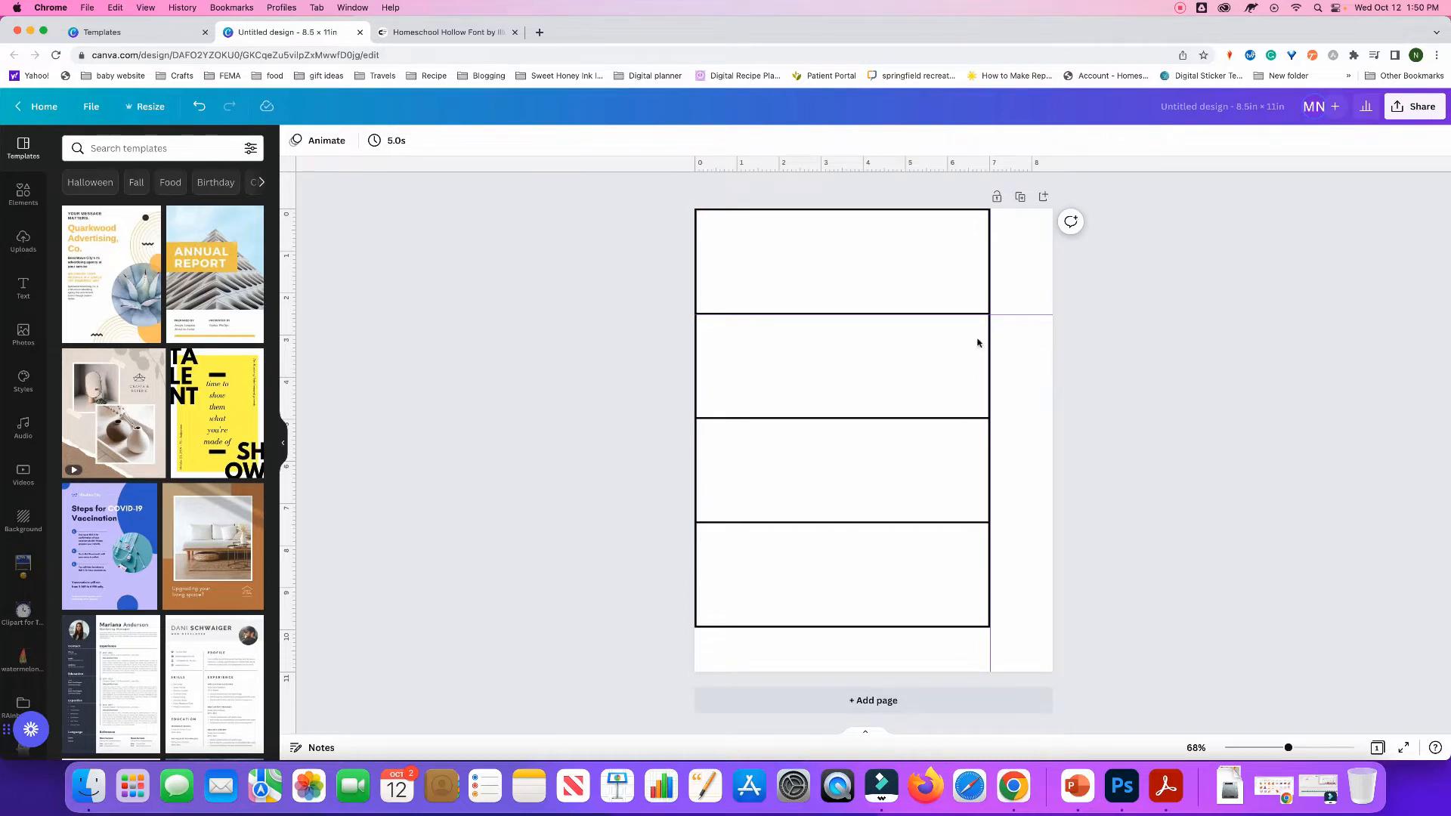
Set the spacing of the whole table to 10 so its rows become separate boxes
click(820, 272)
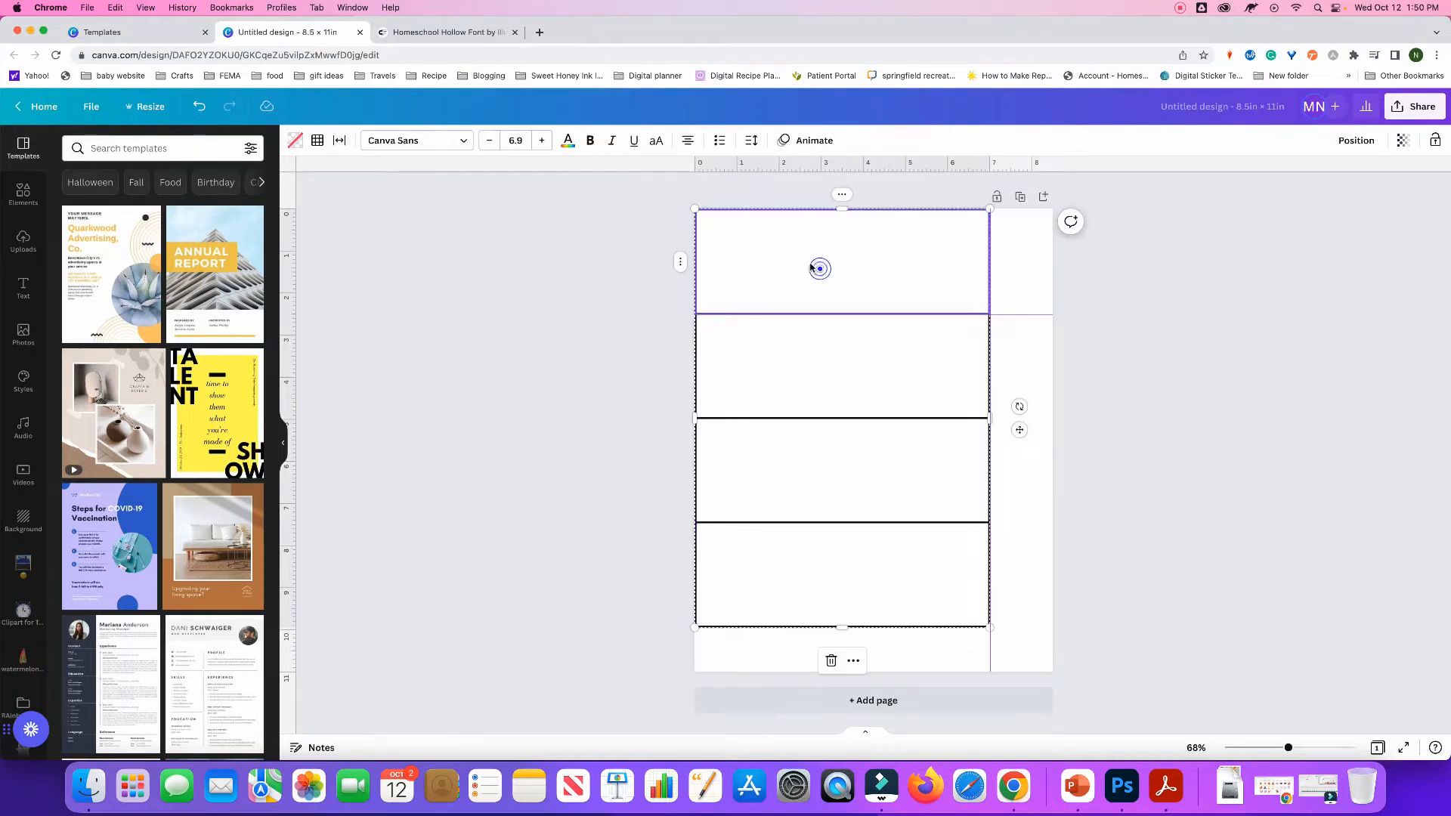
click(694, 212)
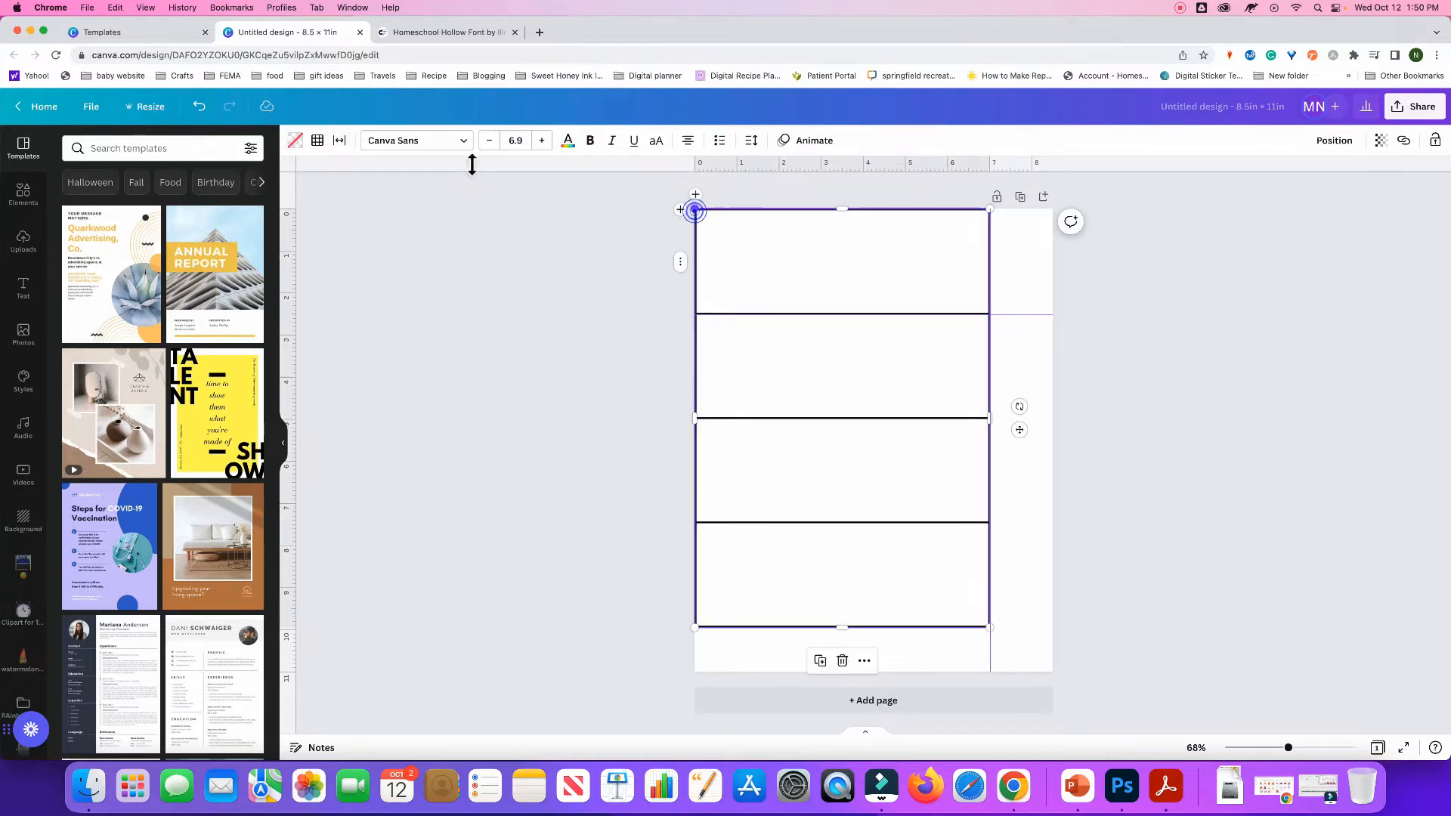
click(340, 142)
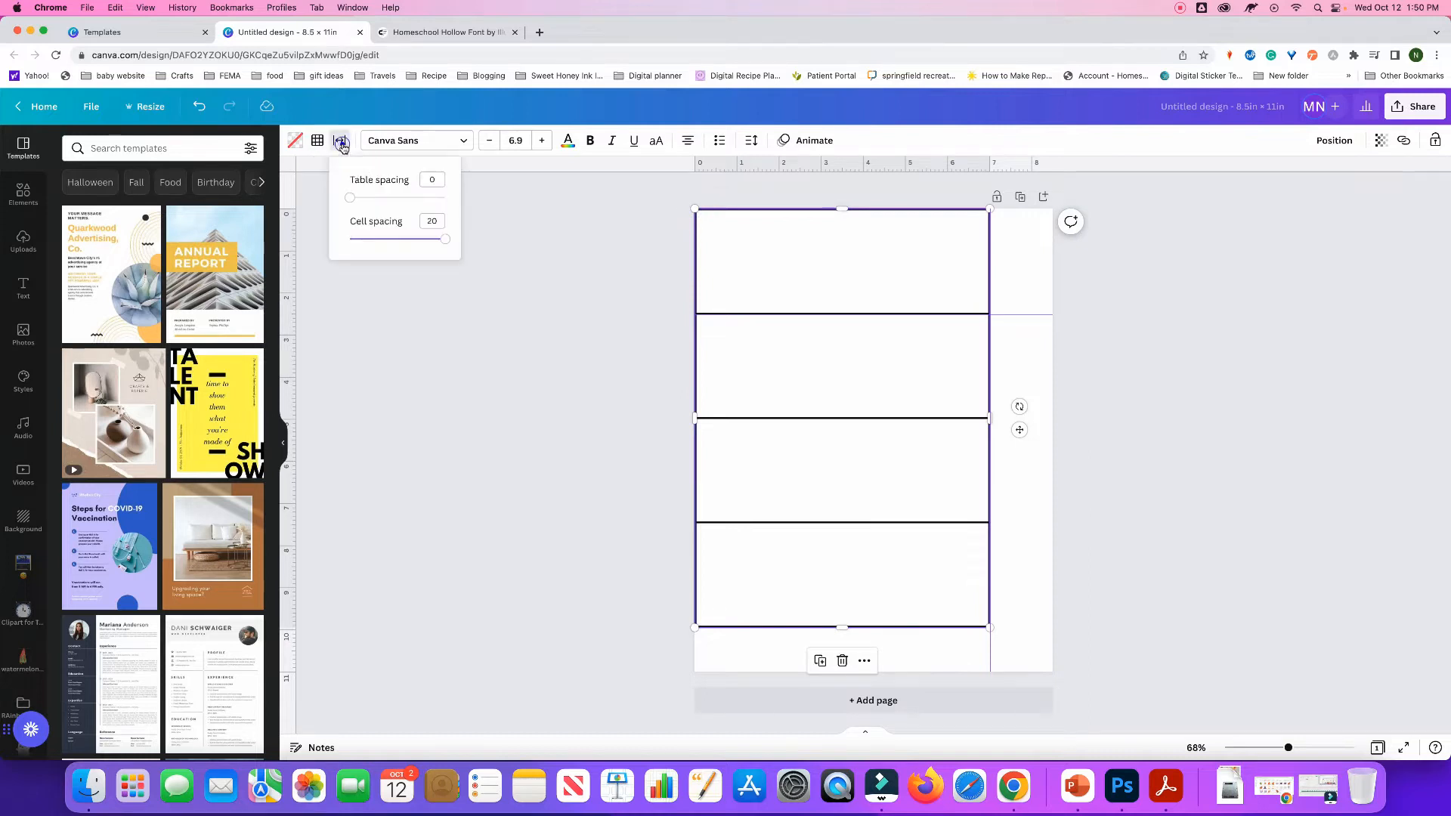
drag(351, 202, 396, 211)
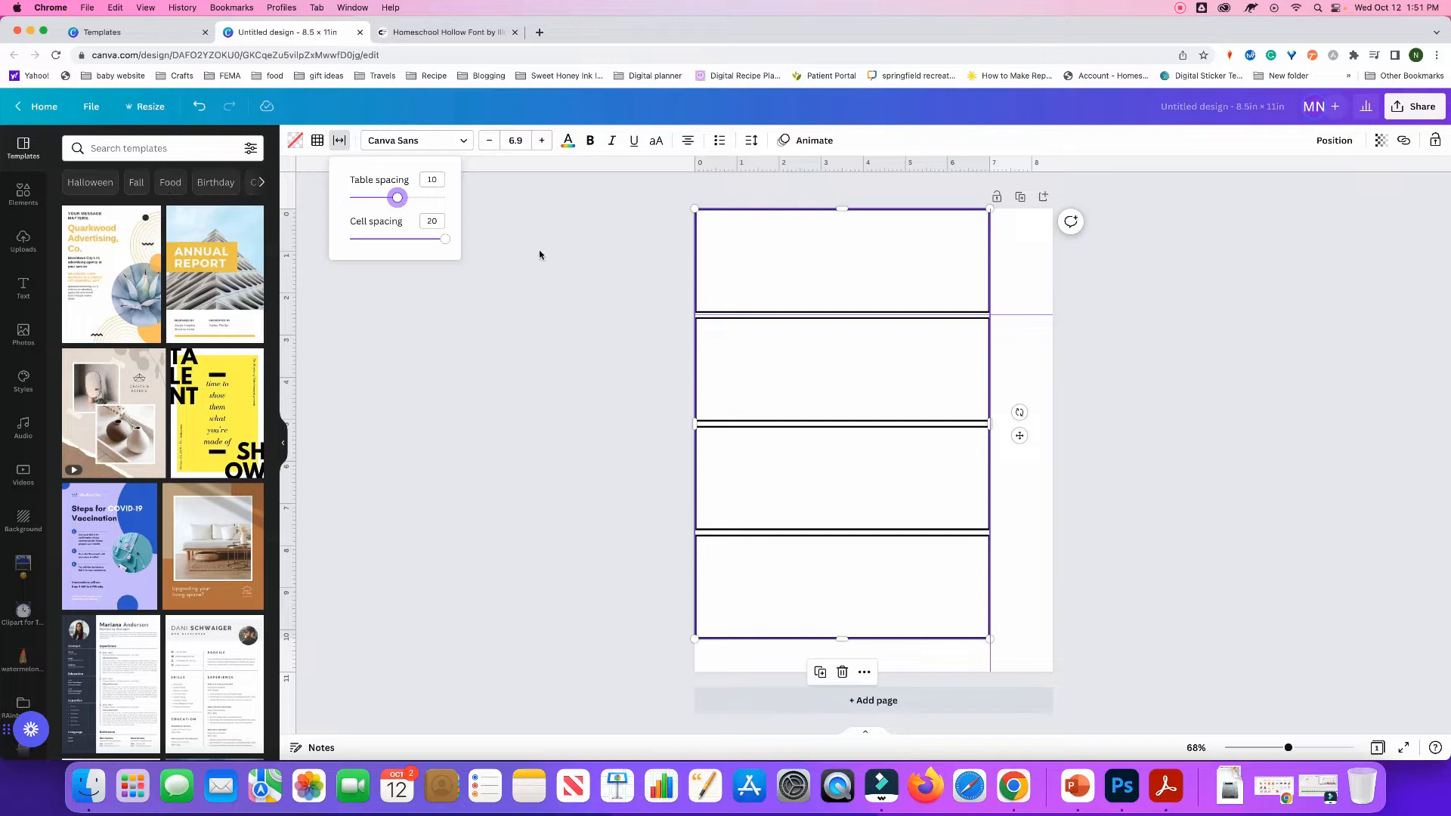
Set the border weight of all the table's borders to 8, keeping the solid line style
click(318, 142)
click(415, 208)
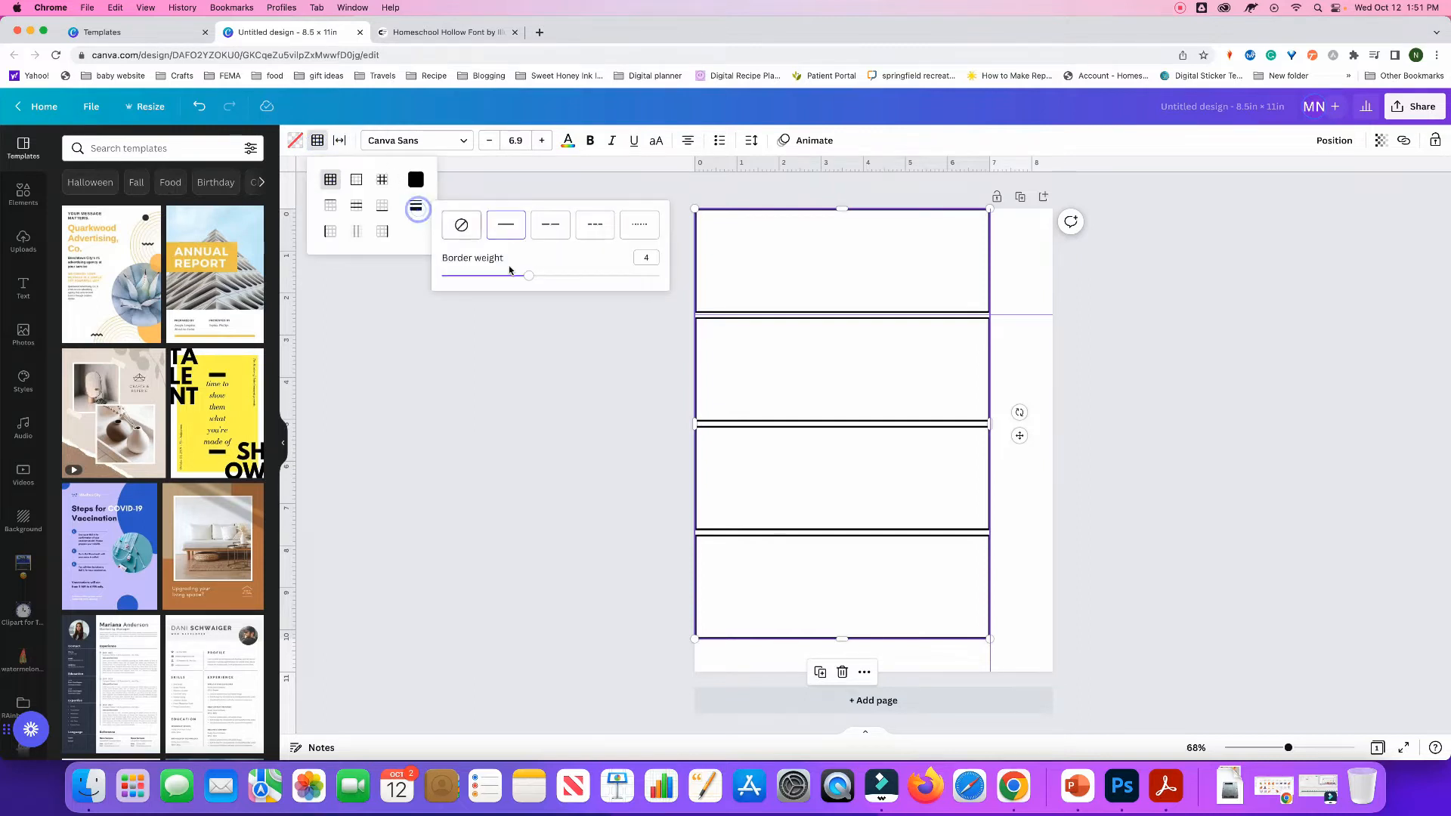
drag(528, 276, 607, 295)
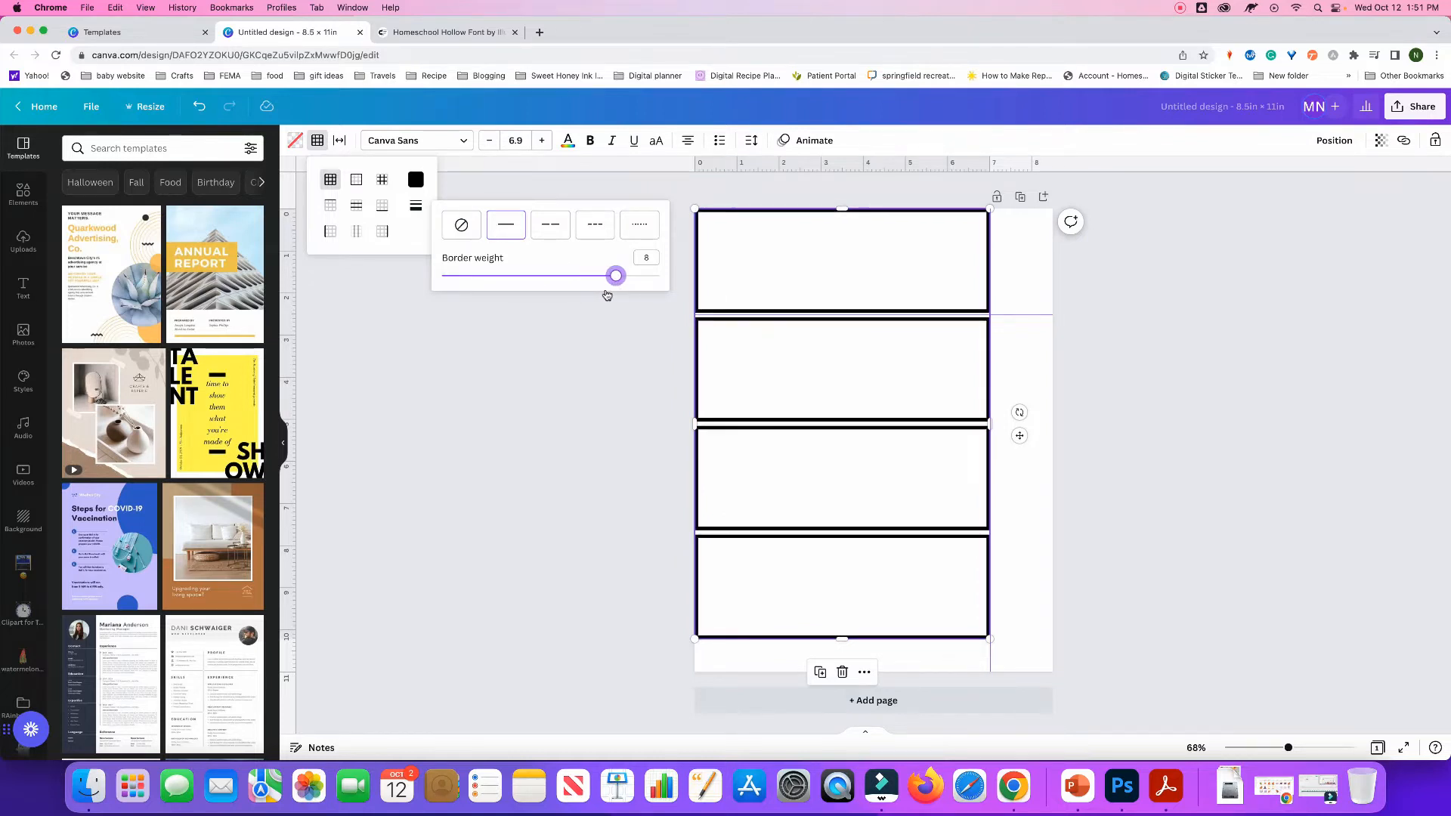
click(600, 372)
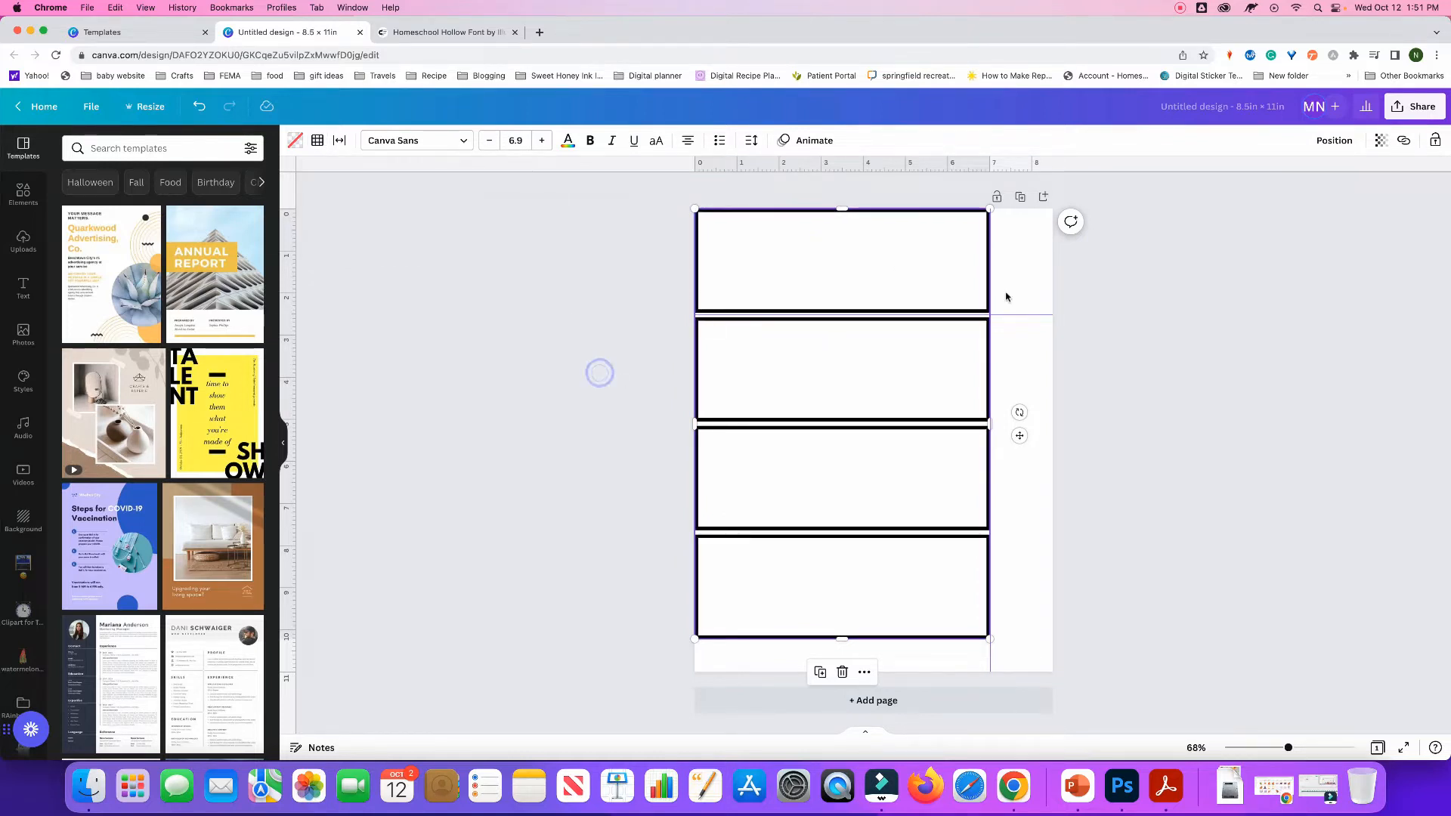
Align the table to the center and middle of the page, and remove both guides
click(1332, 141)
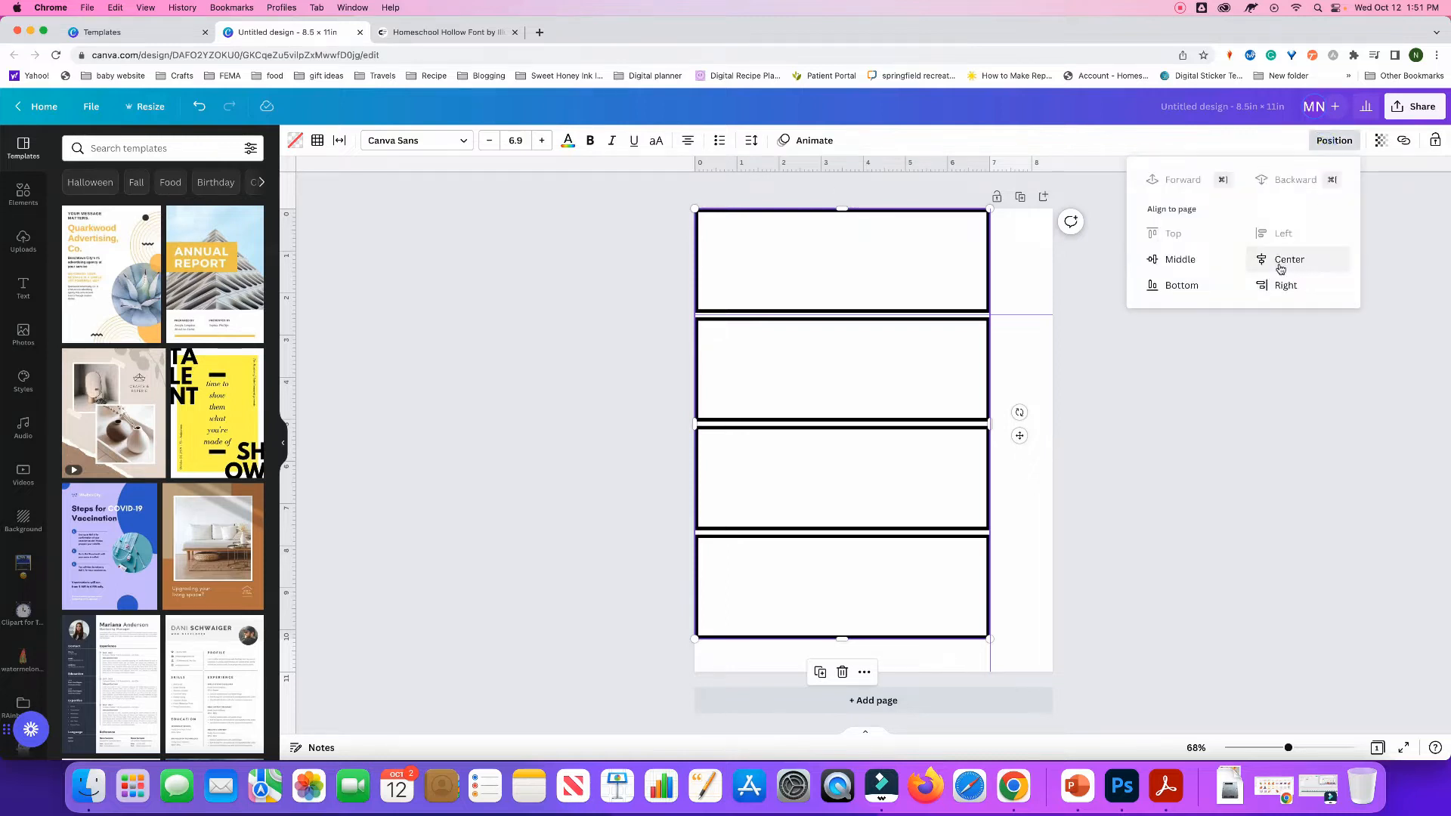
click(1280, 265)
click(1179, 259)
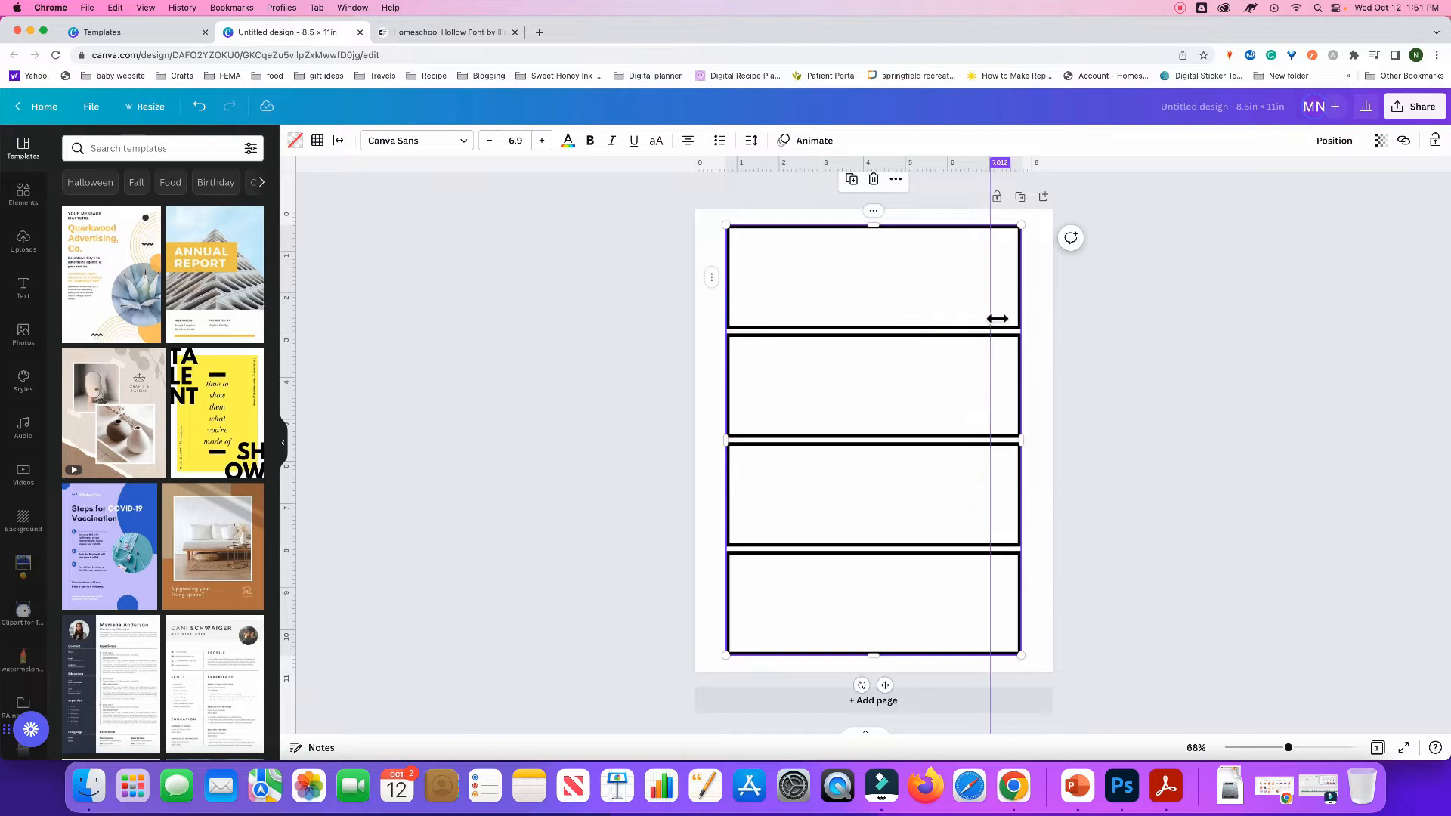
click(1353, 367)
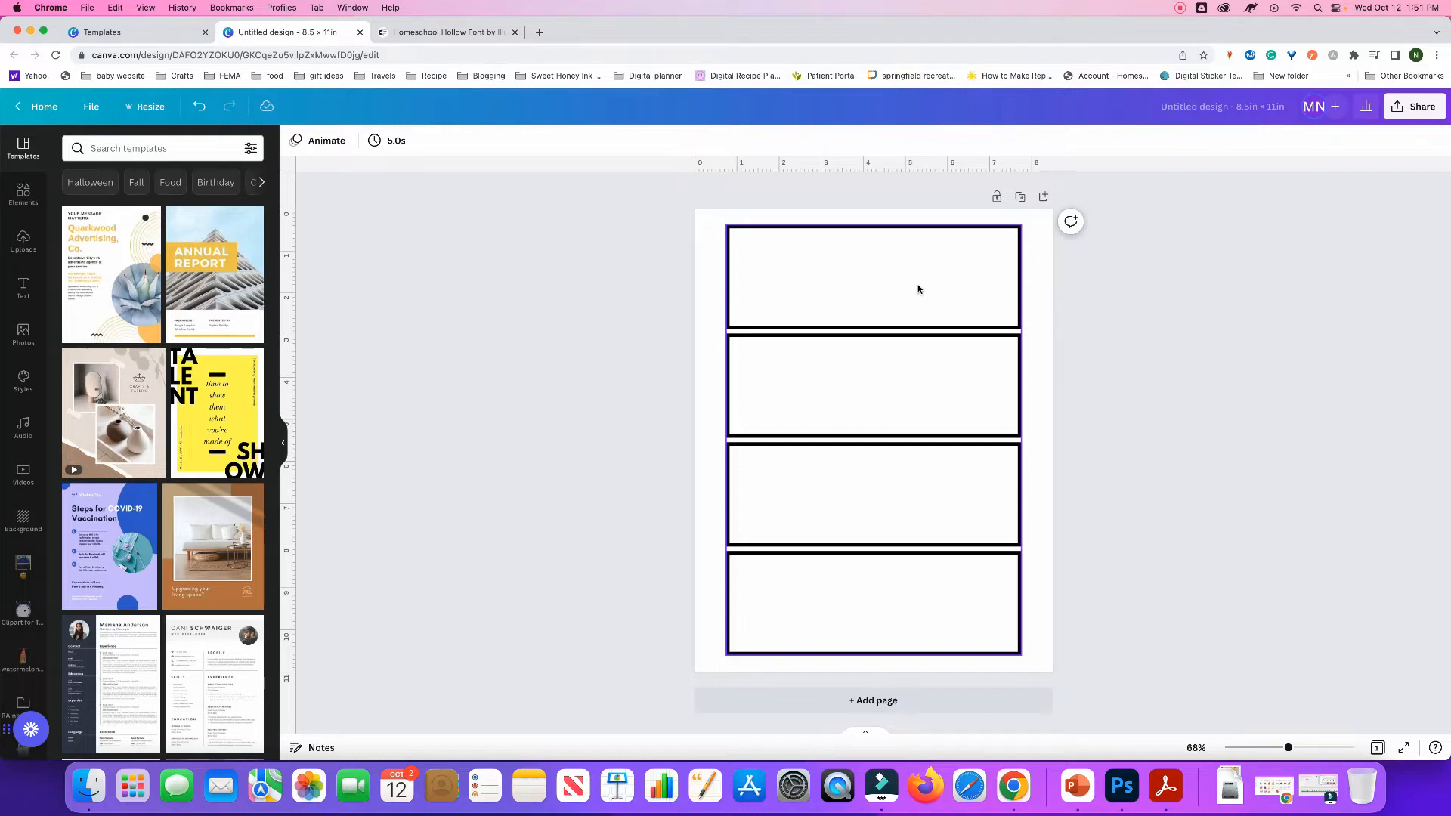
Add a subheading in the first box and replace its text with the person's first name in capitals
click(23, 285)
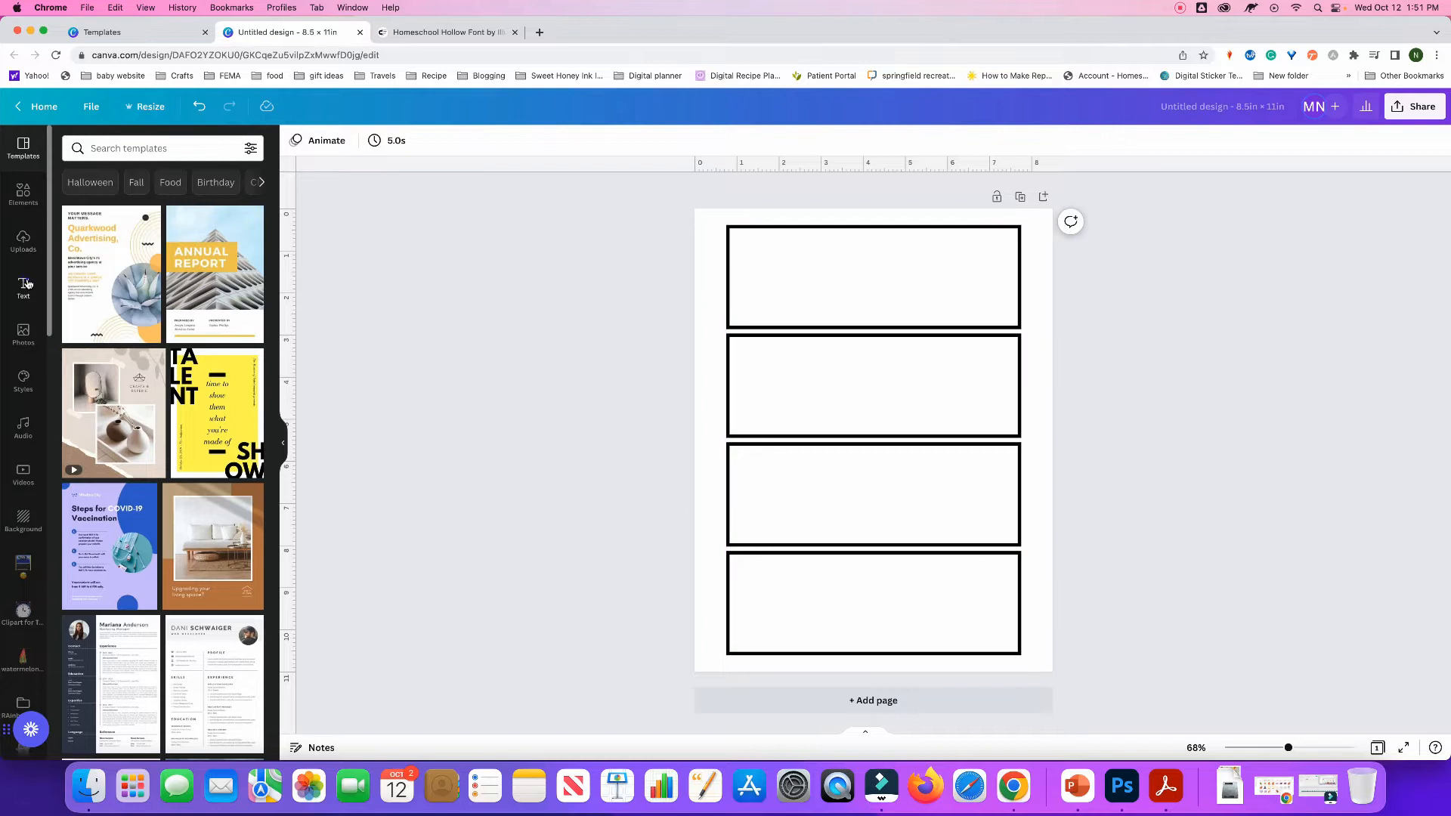
click(128, 294)
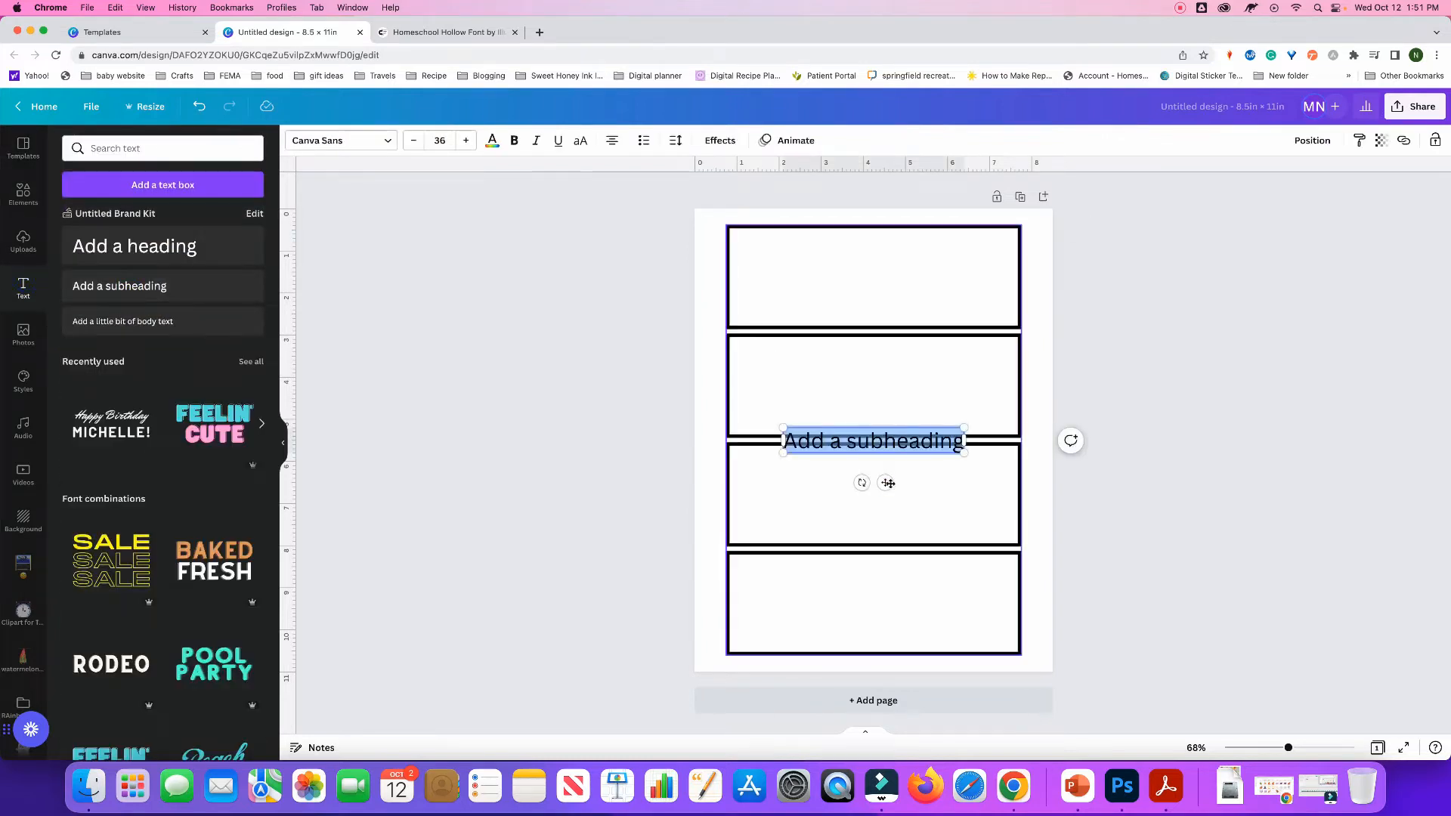
drag(892, 480, 893, 317)
click(904, 279)
triple_click(904, 279)
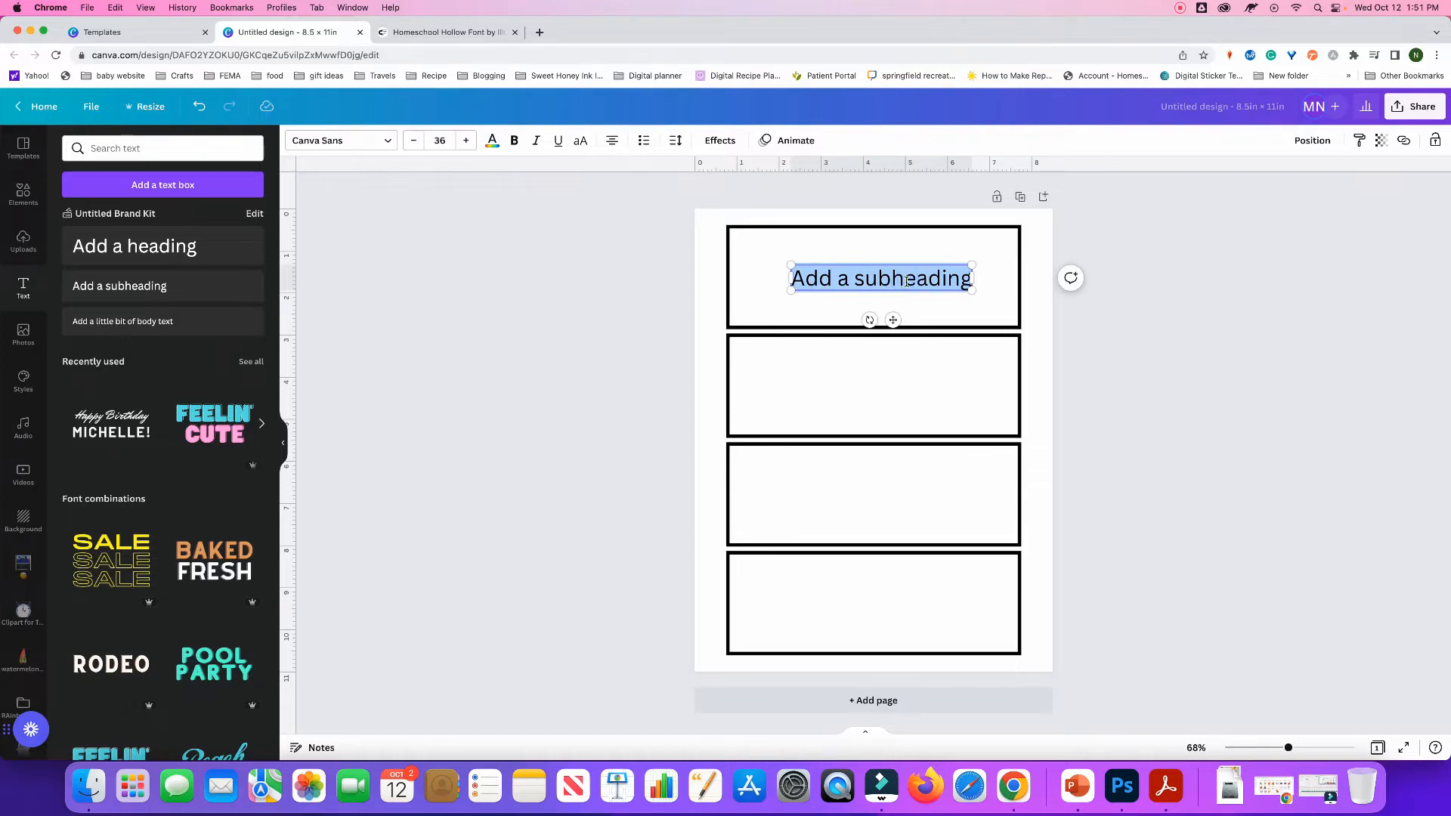
text(MARIA)
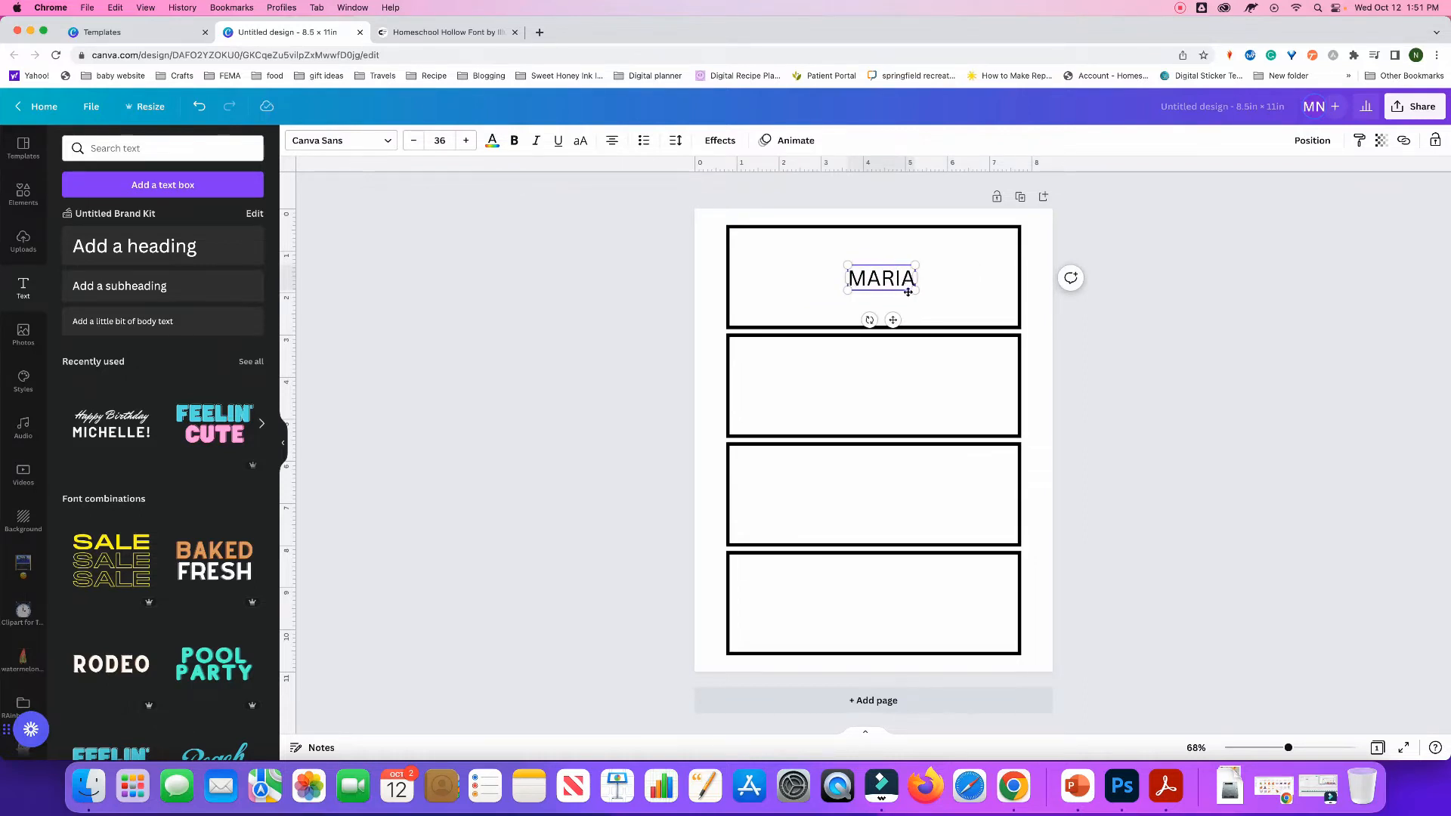
click(541, 271)
Enlarge the name text in the first box to a font size of about 64
click(856, 274)
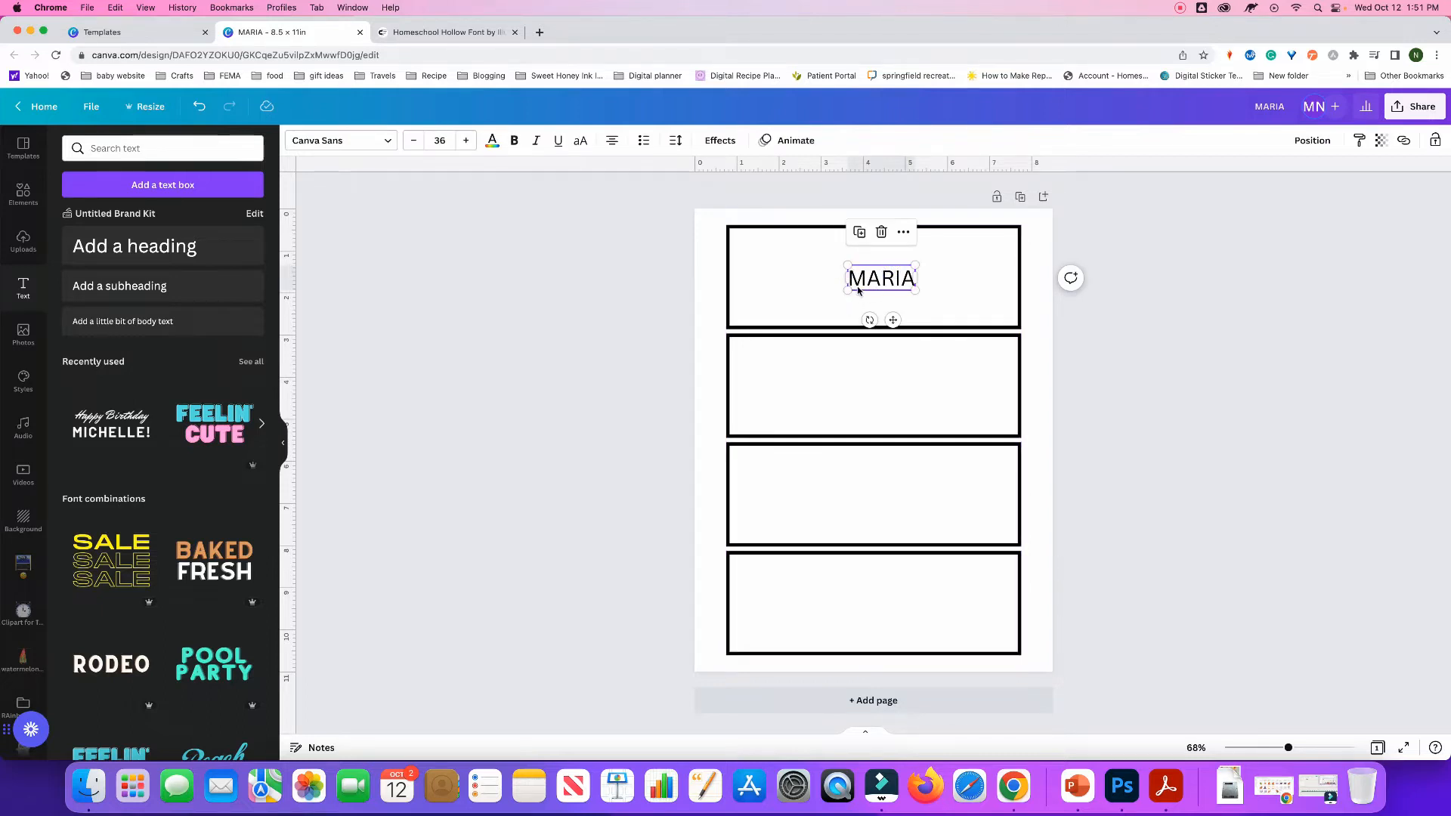
drag(924, 292, 939, 299)
drag(848, 266, 819, 255)
click(1089, 412)
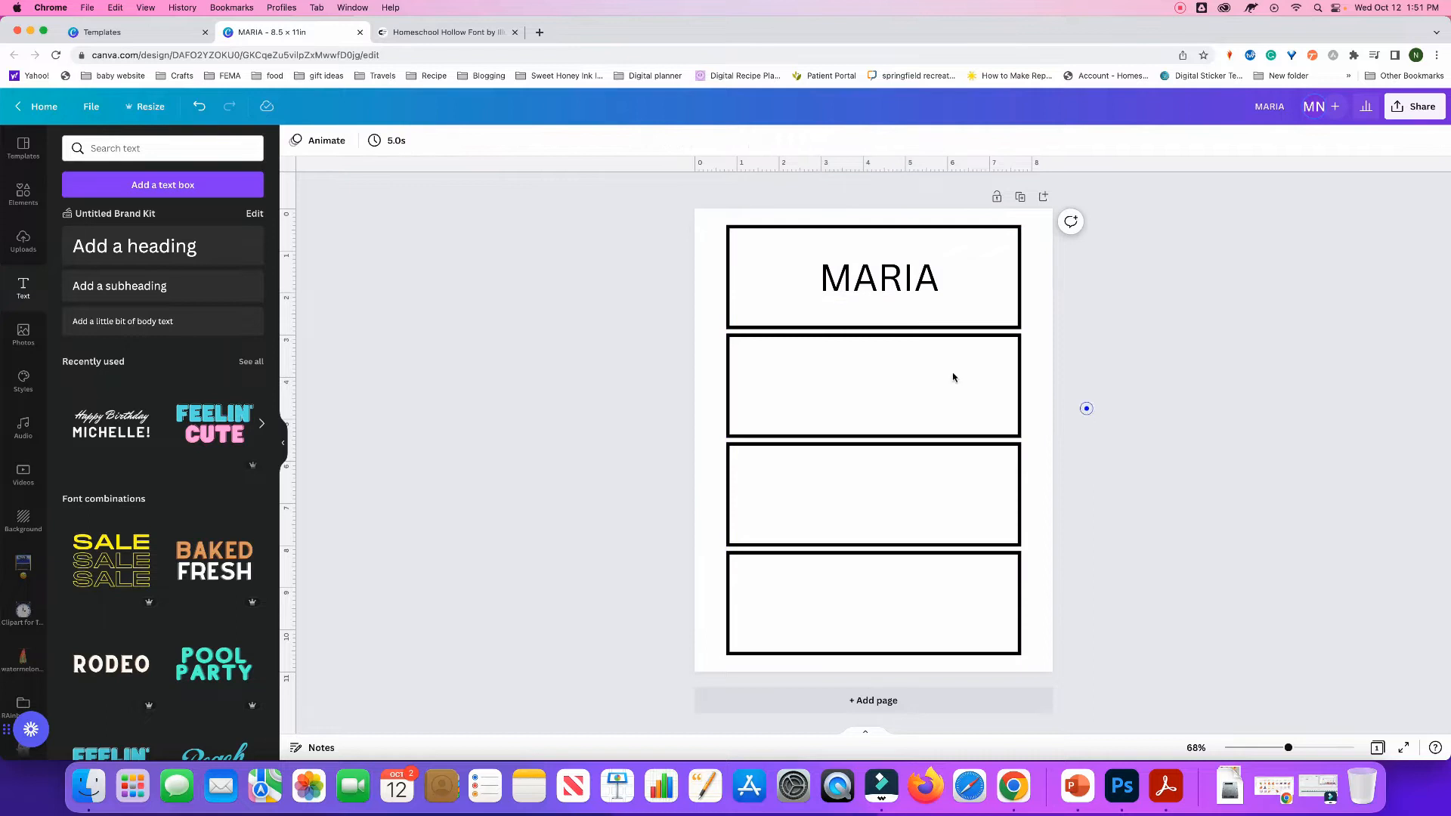
Duplicate the name into the second box and set the copy's font to Marykate Outline, found by searching for "OUTLINE"
click(892, 303)
drag(891, 298, 890, 396)
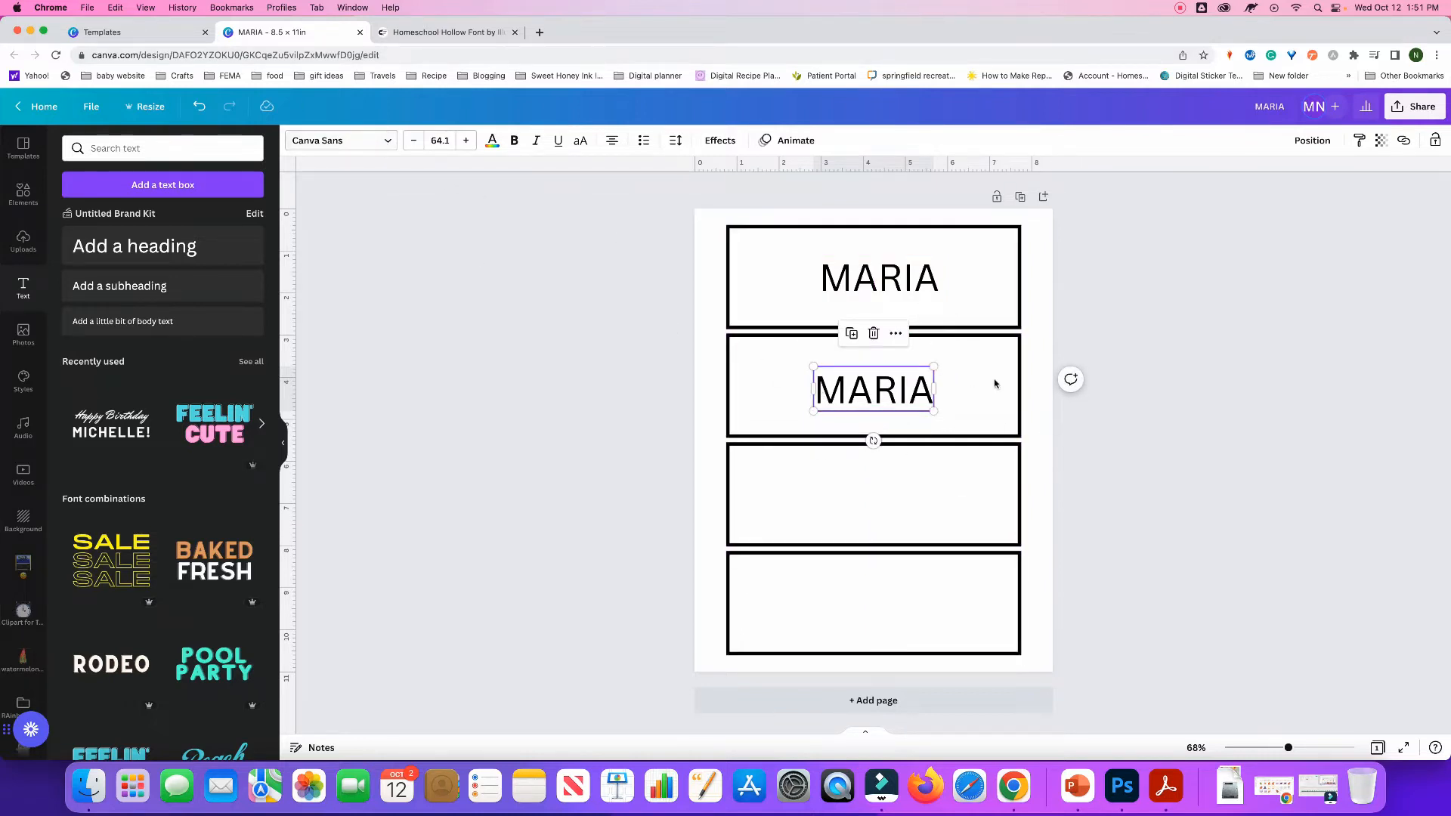
click(387, 141)
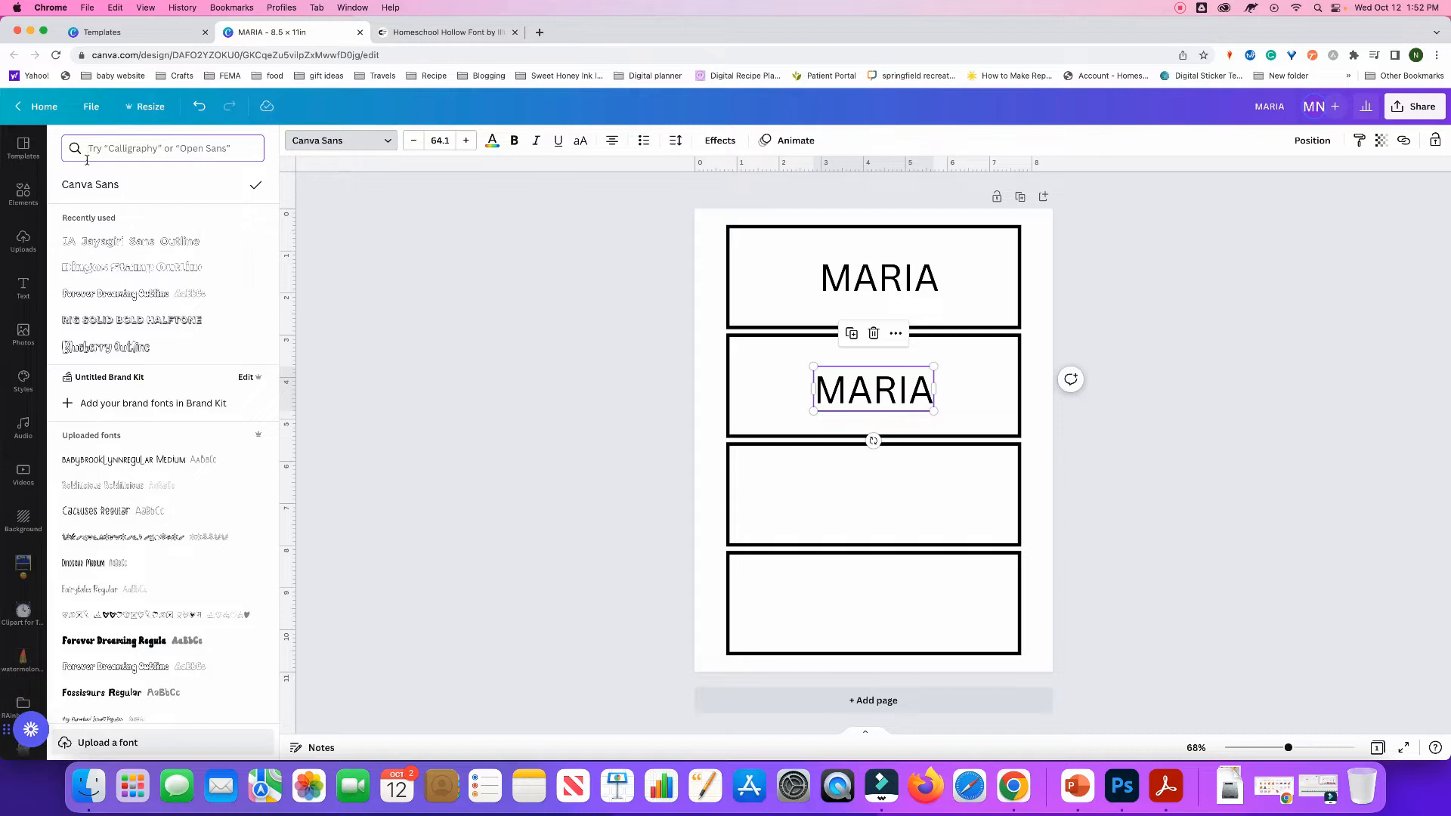
click(164, 149)
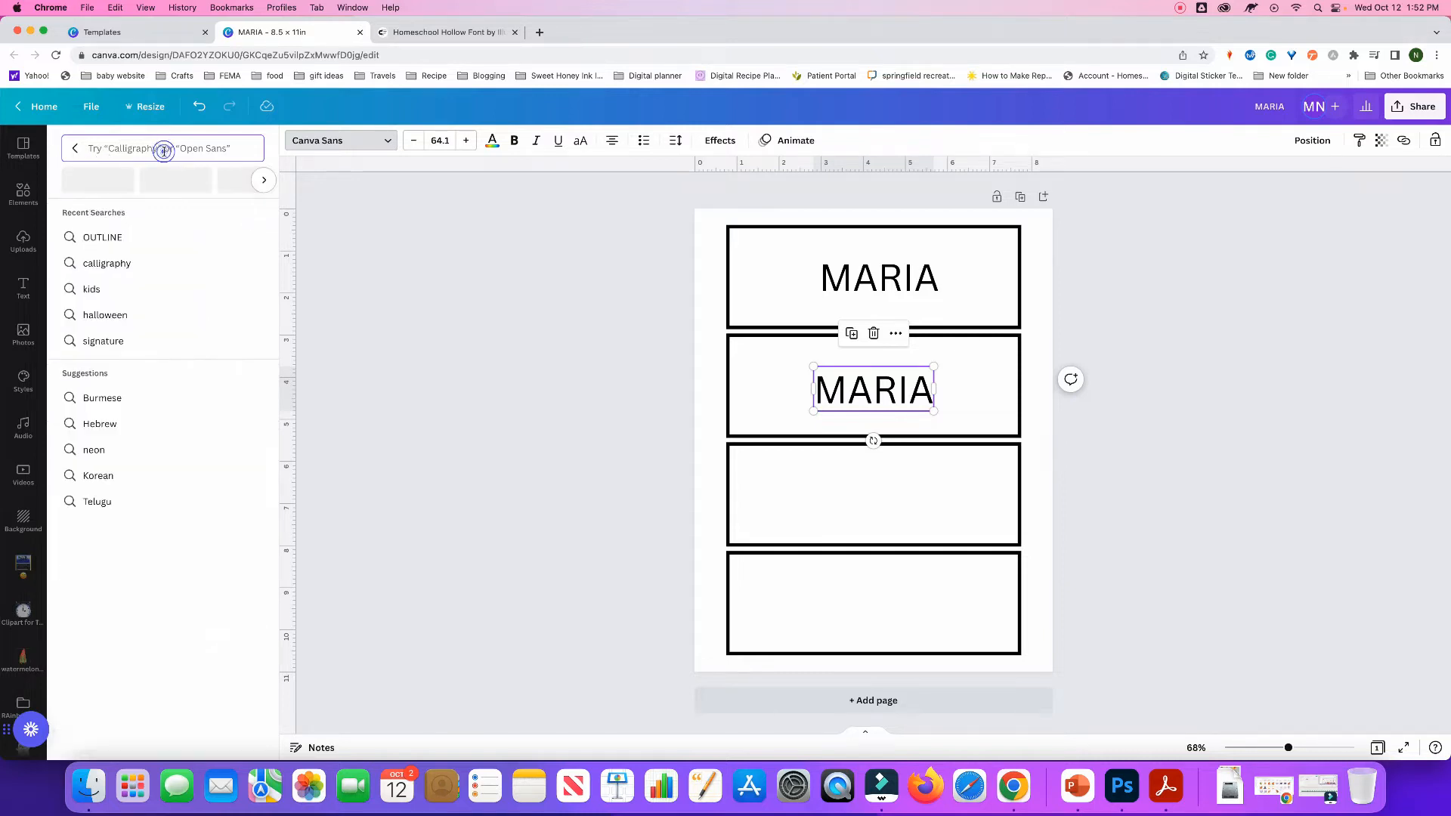
text(OUTLINE)
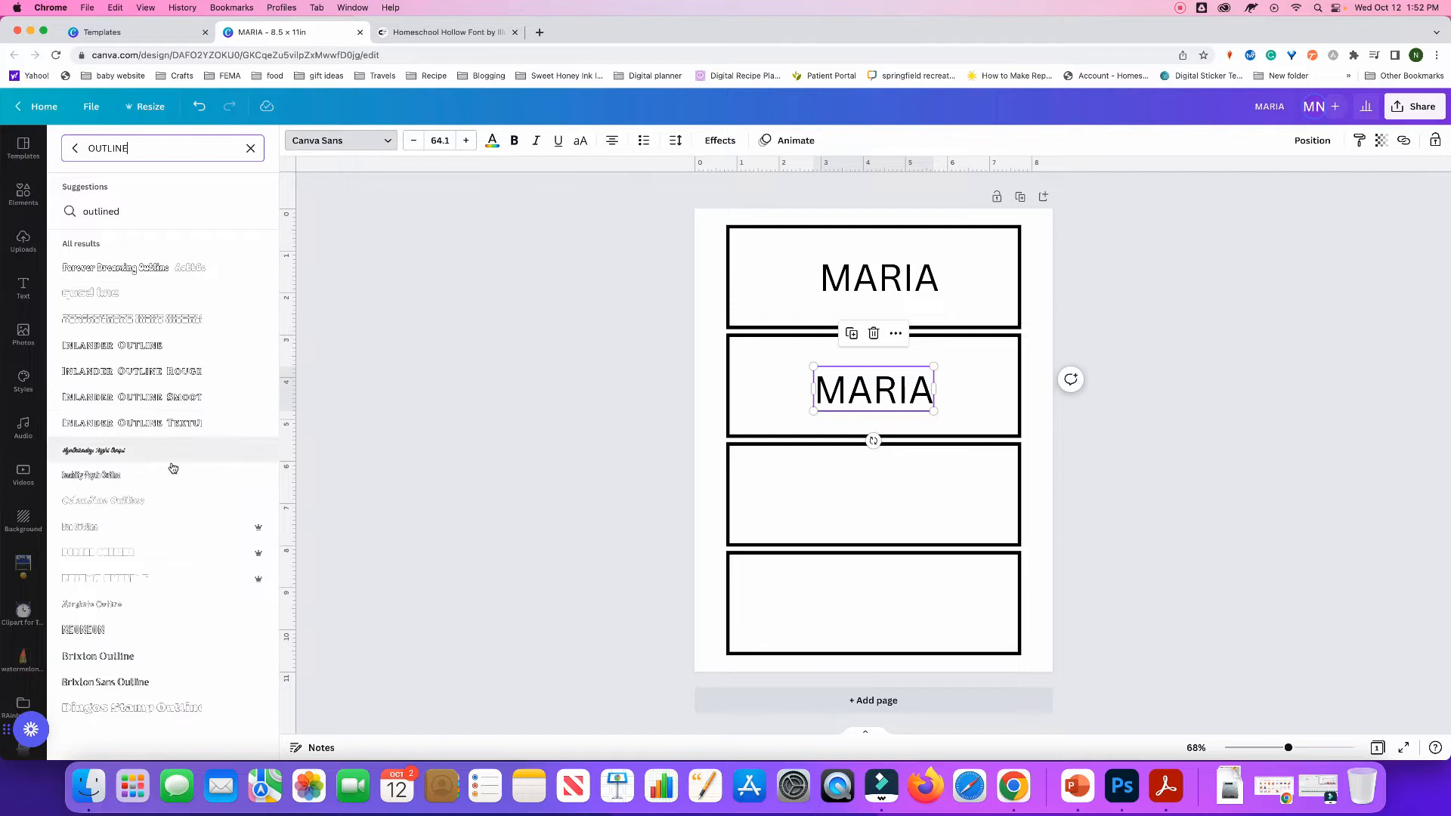
scroll(173, 468, down, 5)
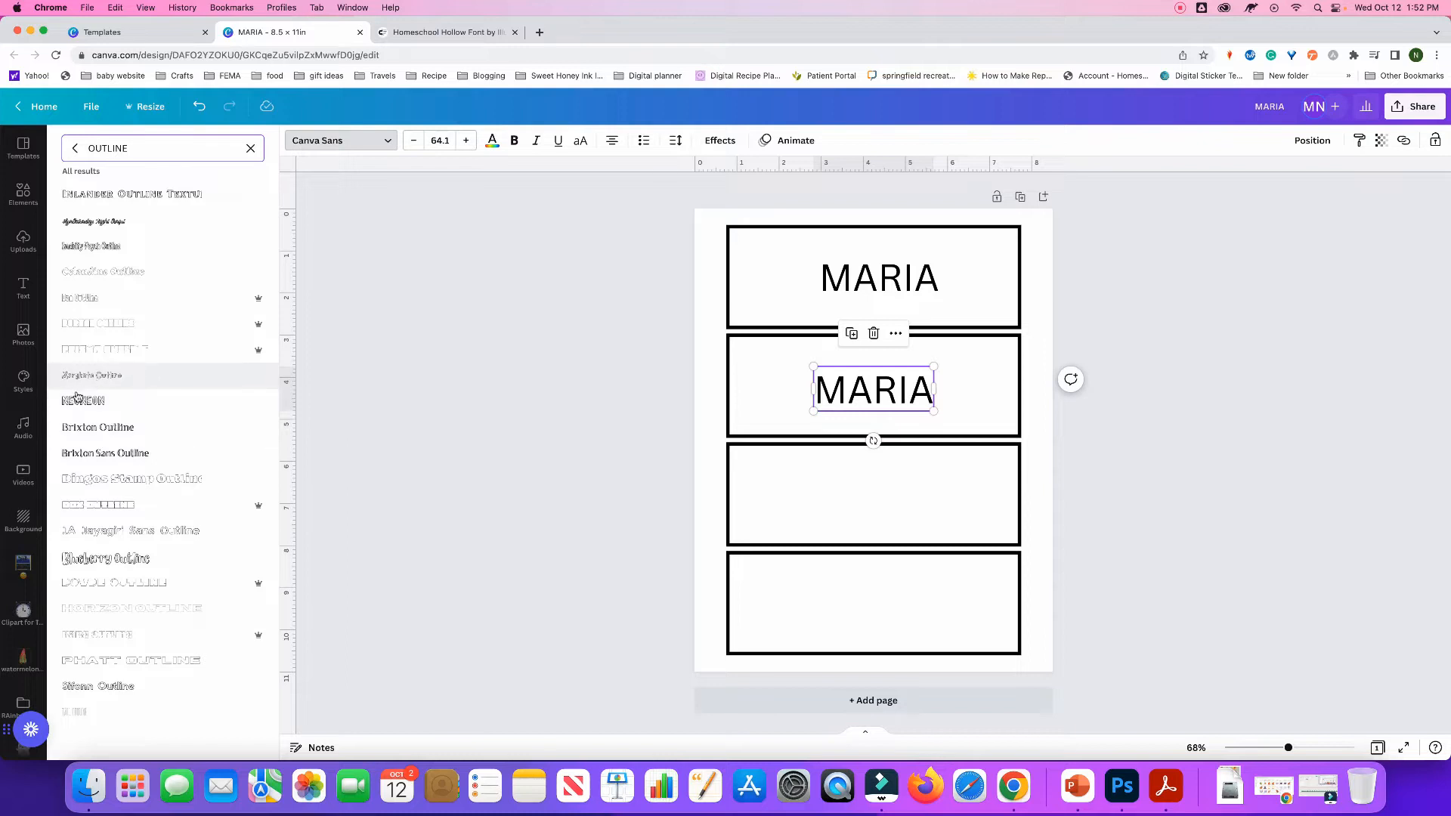
click(95, 380)
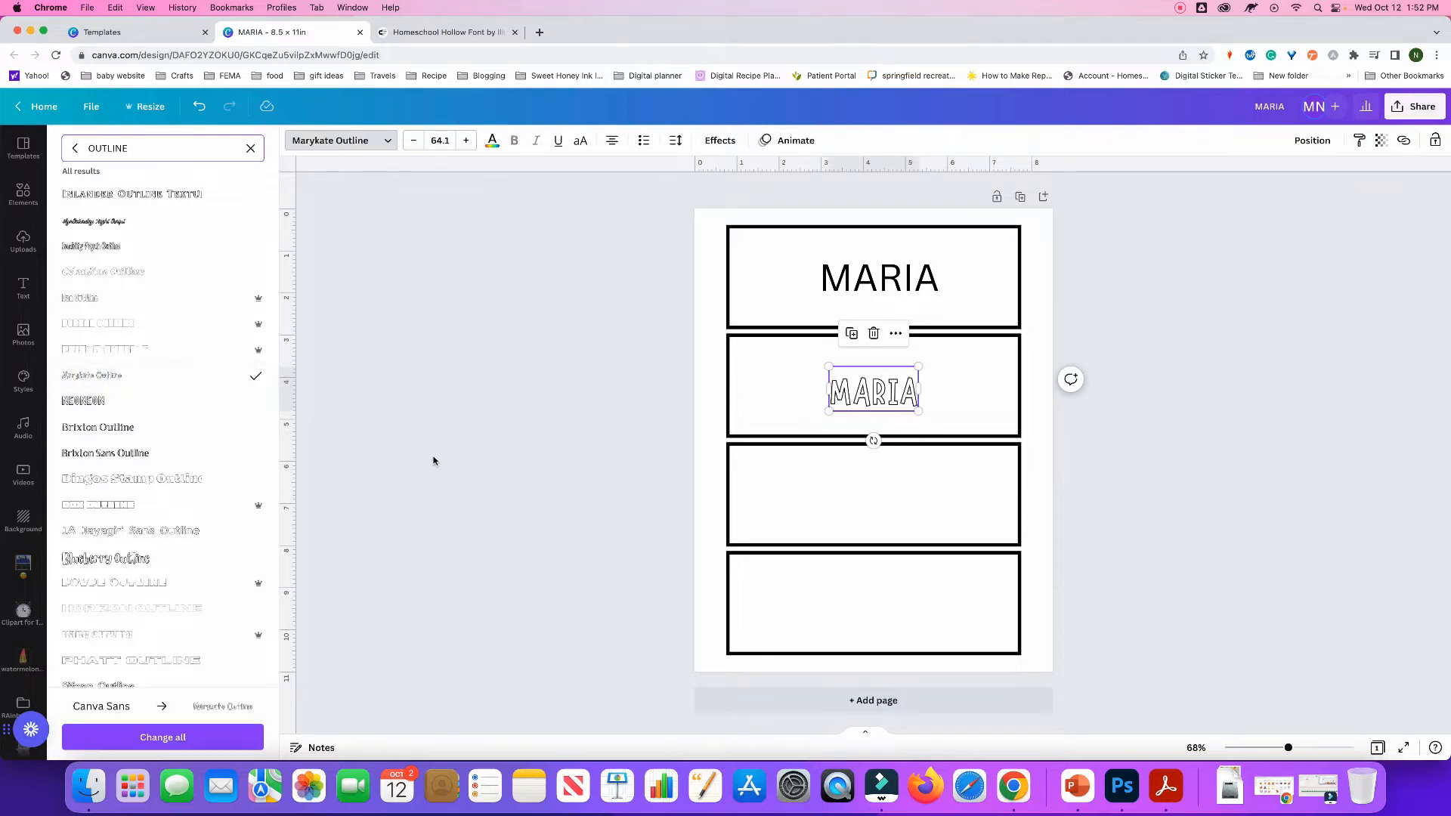
Enlarge the outlined name to a font size of about 133 and position it centrally in the second box
drag(829, 411, 792, 429)
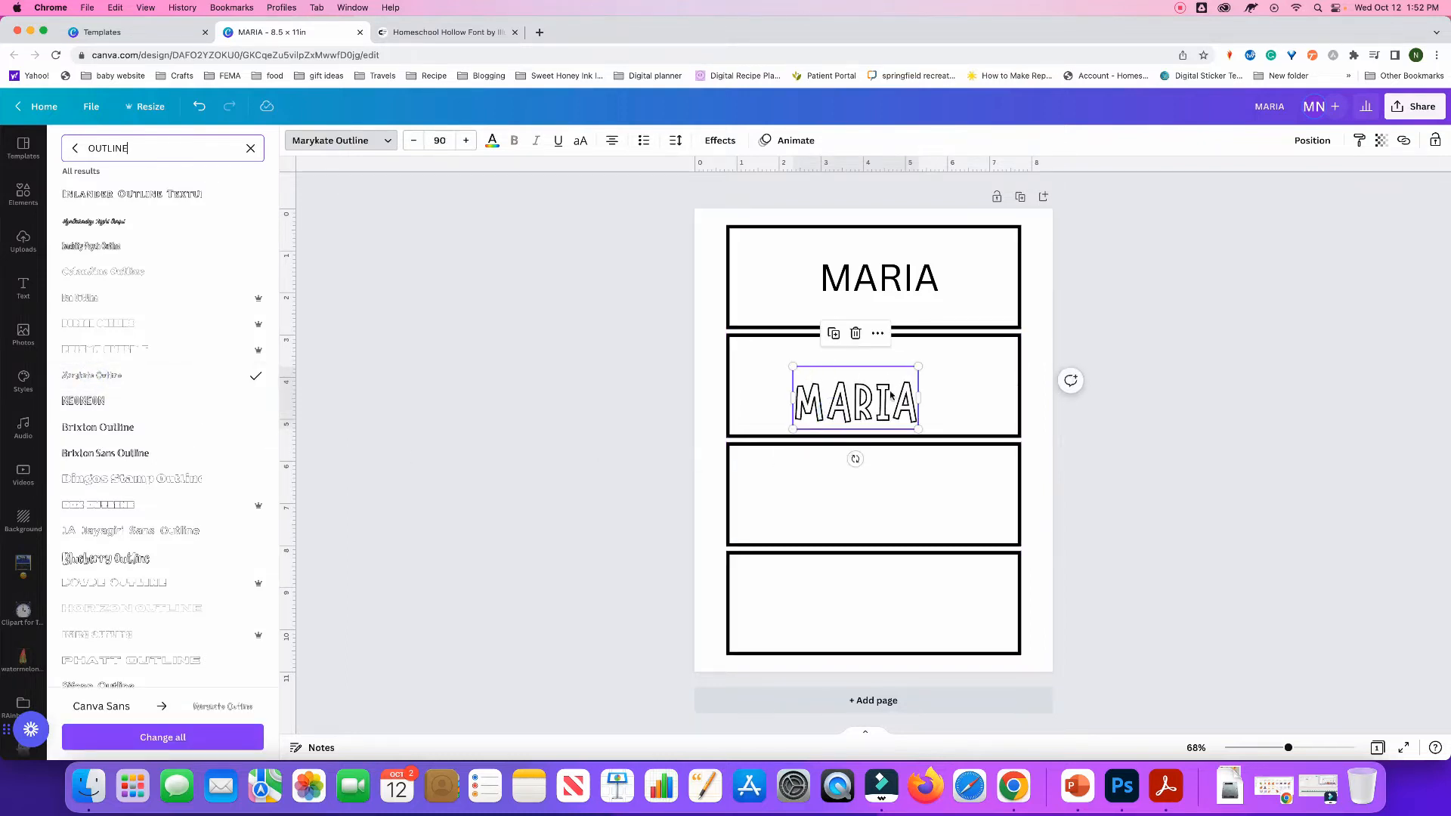
drag(929, 373, 953, 349)
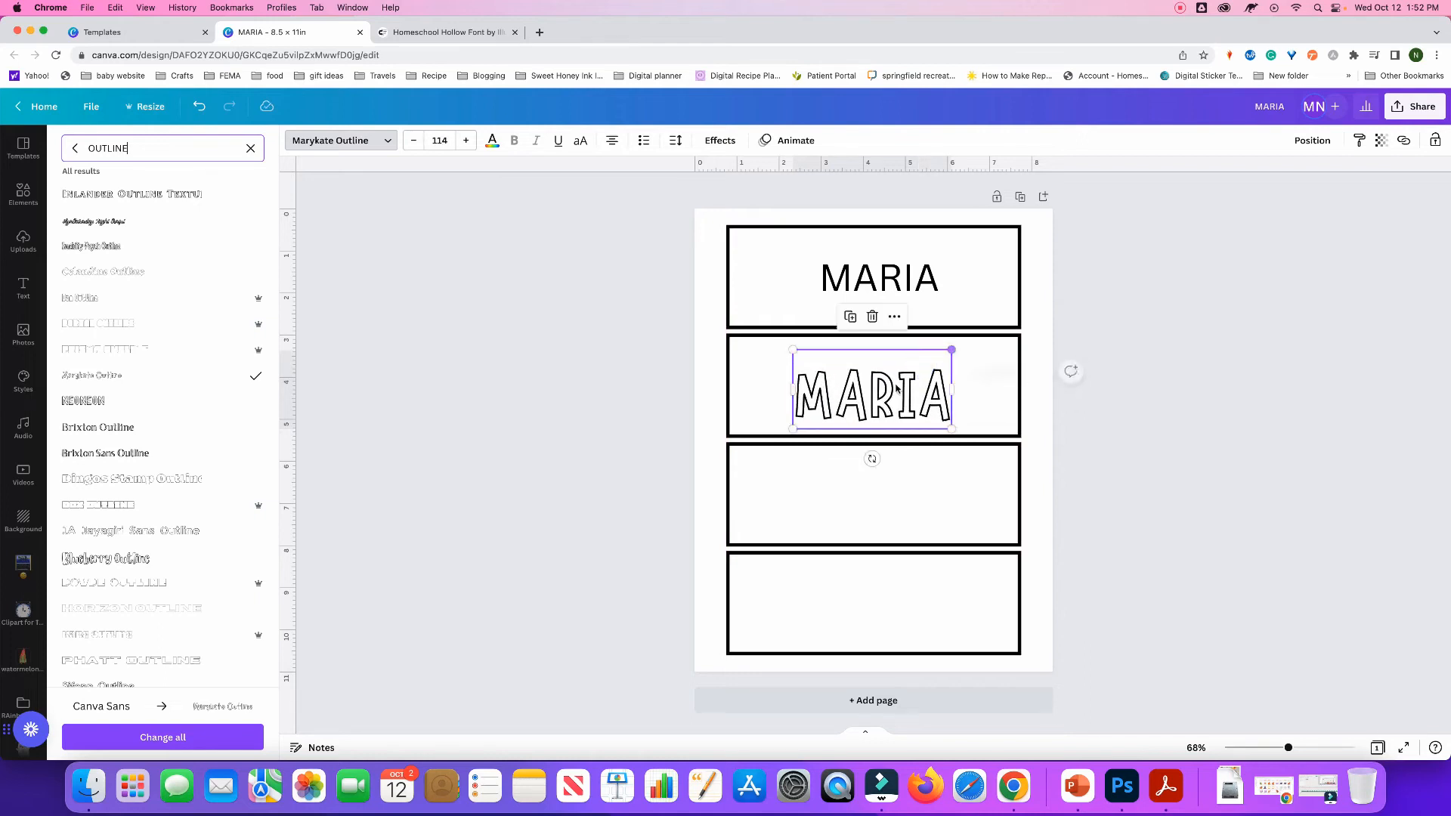
drag(892, 392, 889, 384)
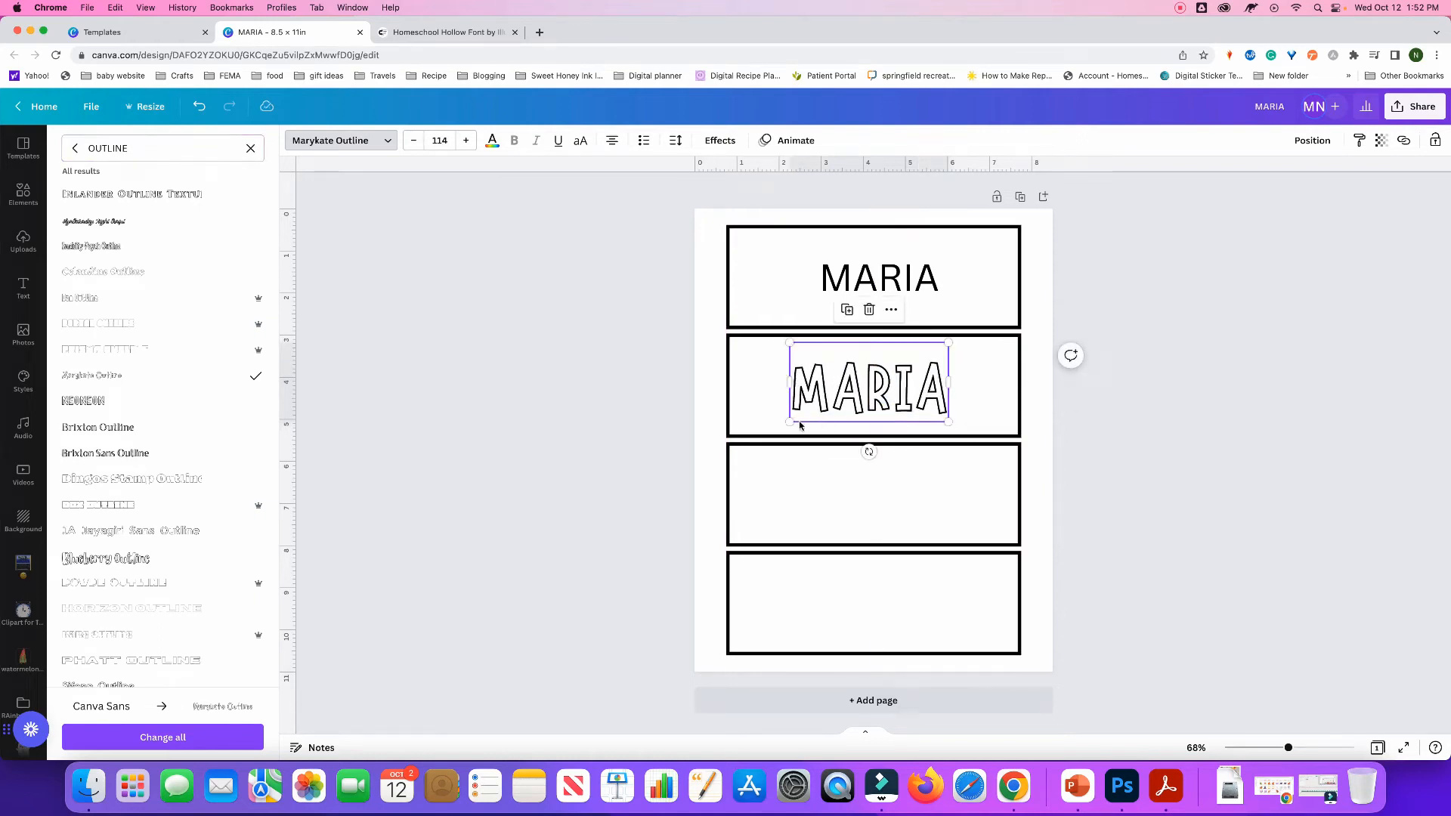
drag(794, 425, 778, 428)
drag(953, 352, 969, 343)
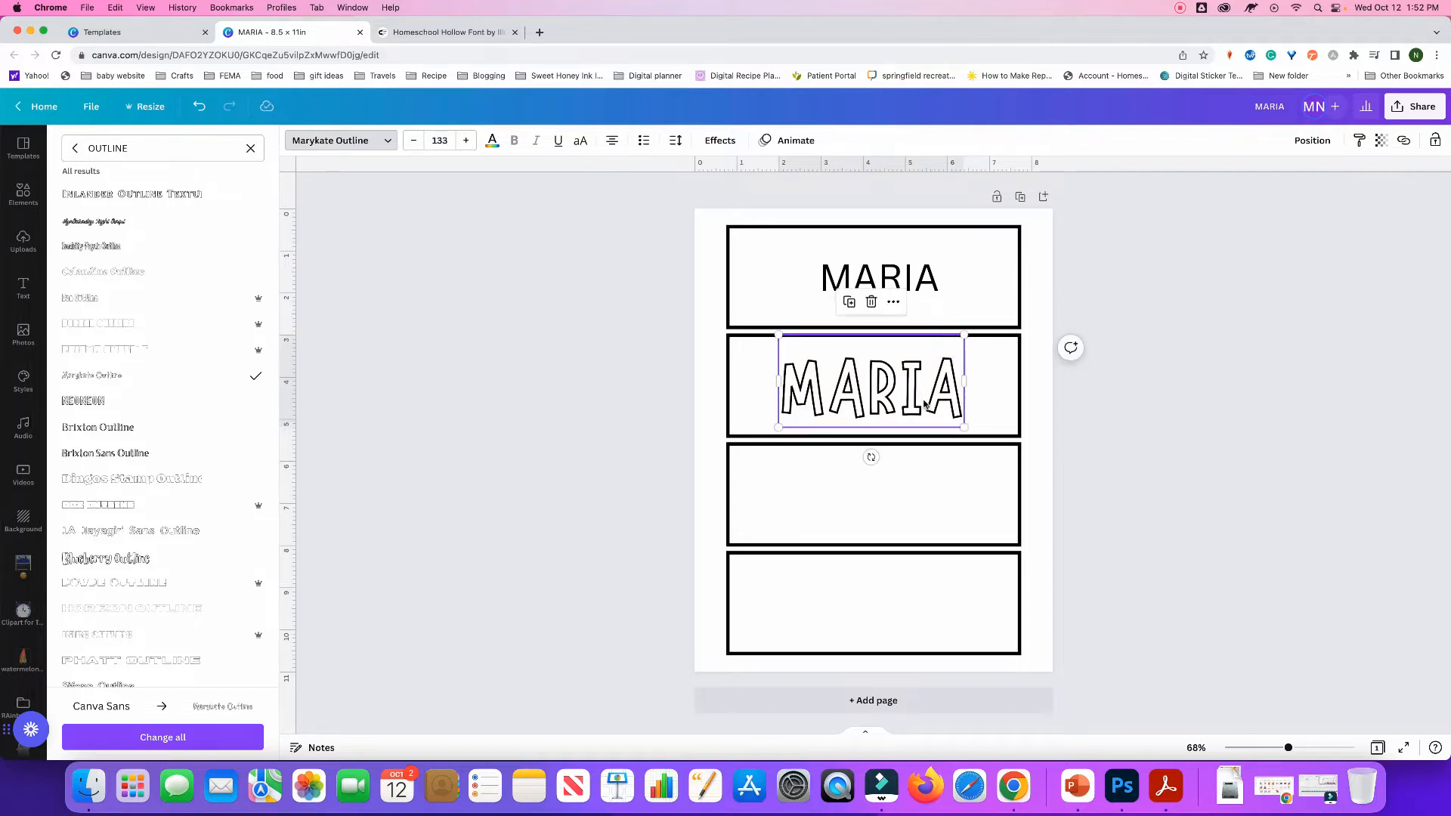
Replace the outlined name in the second box with a different four-letter first name in capitals
double_click(920, 380)
text(Alex)
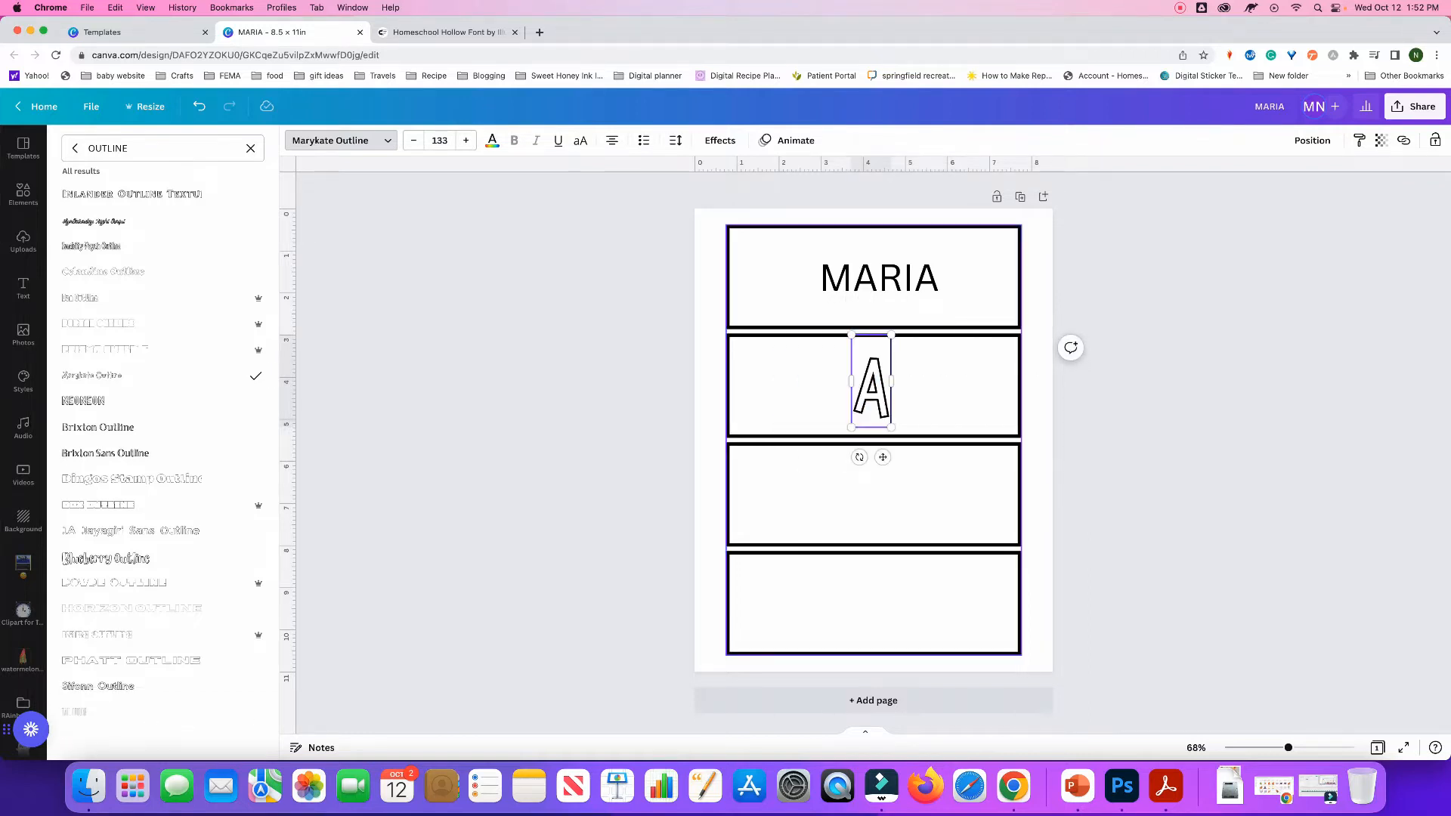
key(BackSpace)
key(BackSpace)
key(BackSpace)
text(E)
key(BackSpace)
text(LEX)
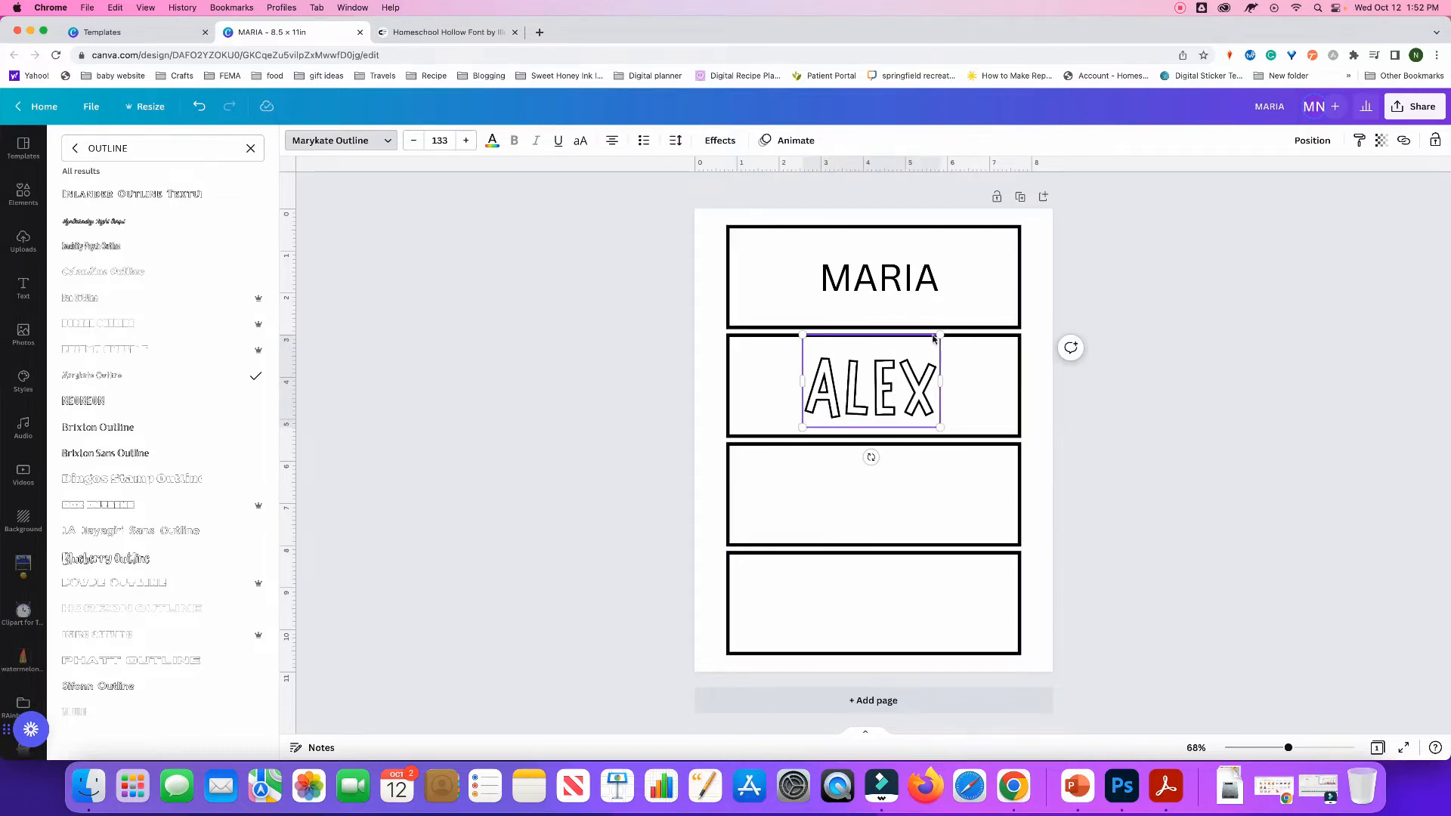
Duplicate the outlined name from the second box into the third and fourth boxes
click(952, 511)
click(917, 395)
drag(925, 413, 936, 620)
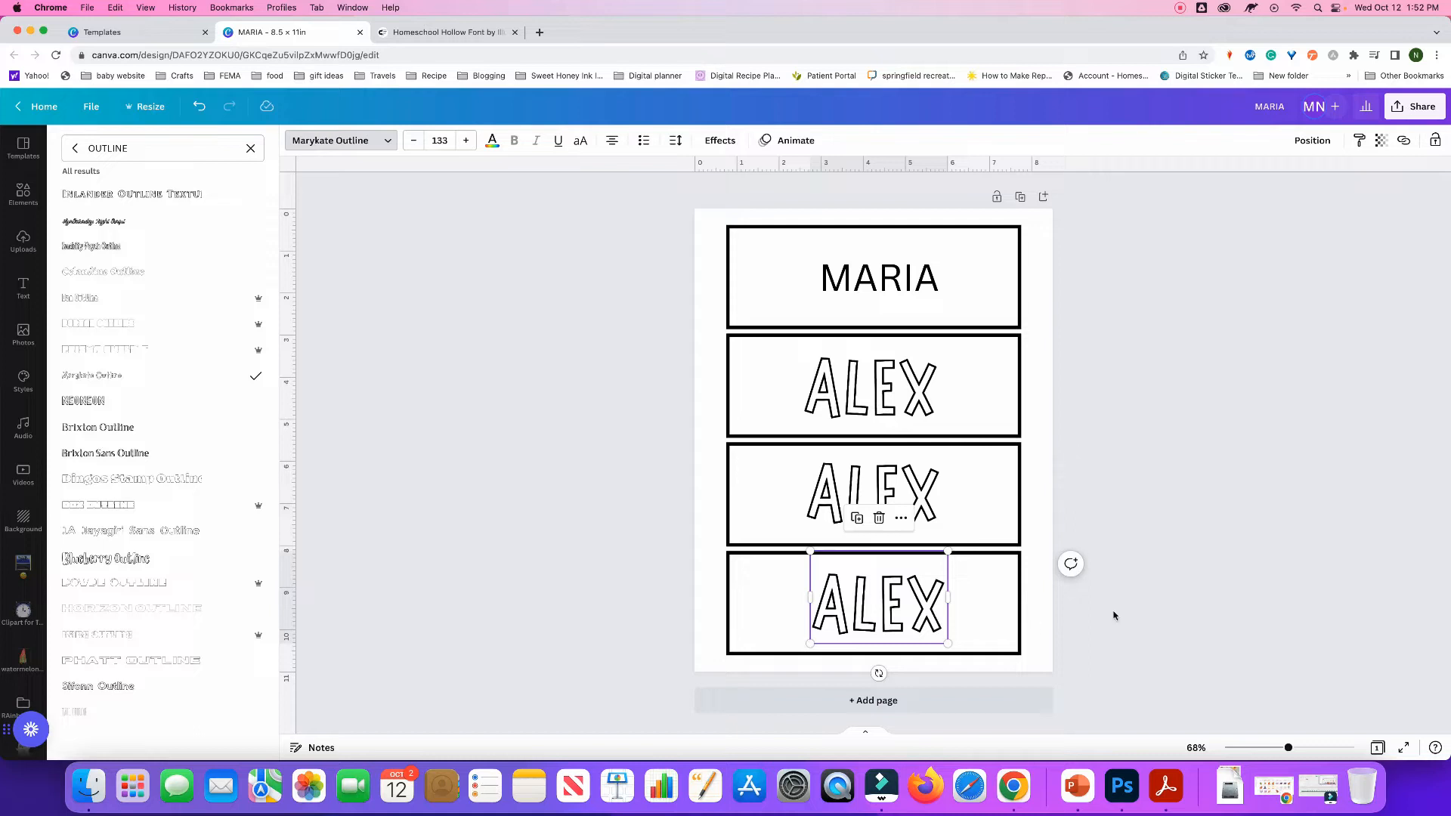
click(935, 499)
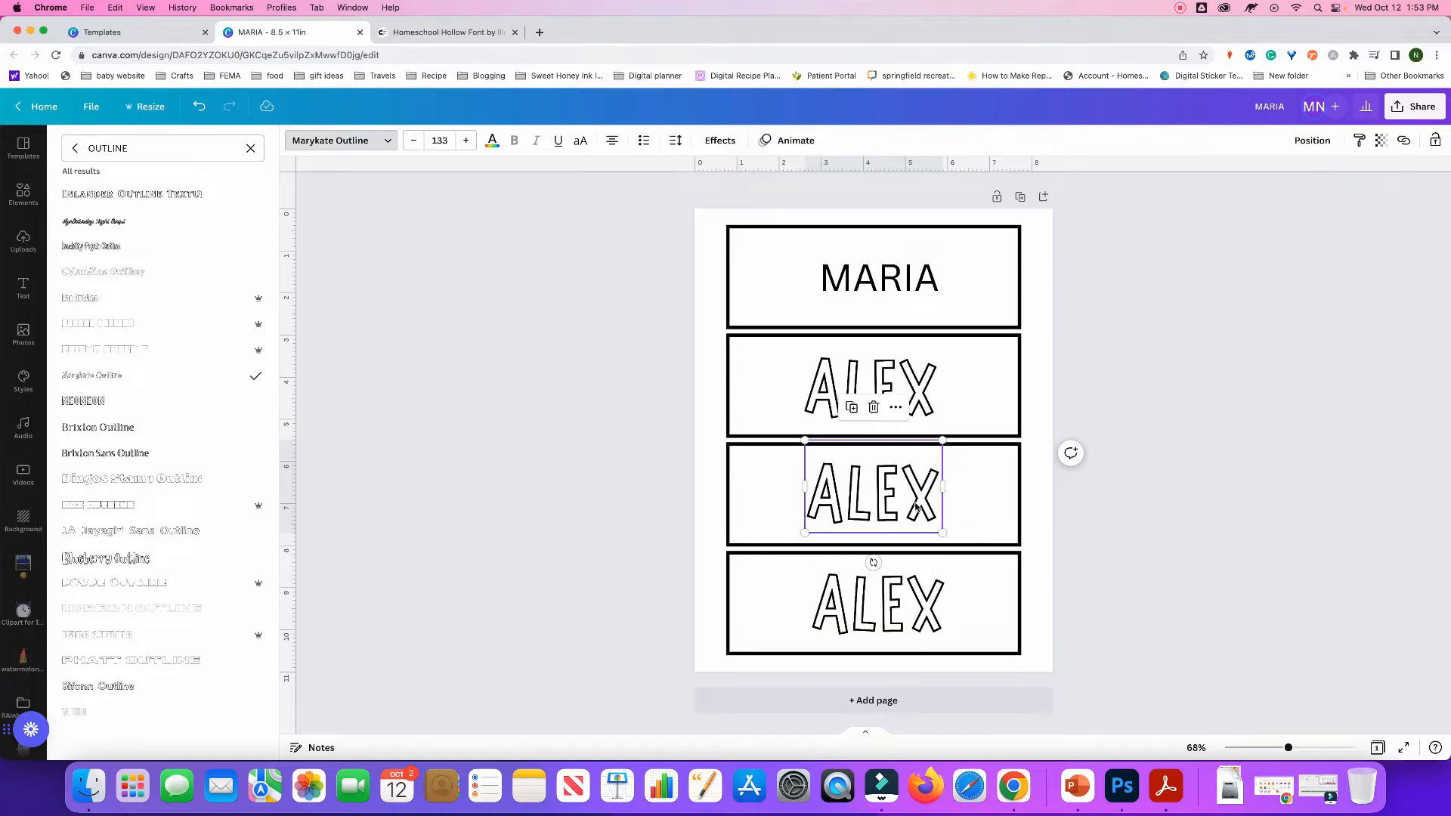
drag(921, 514, 928, 600)
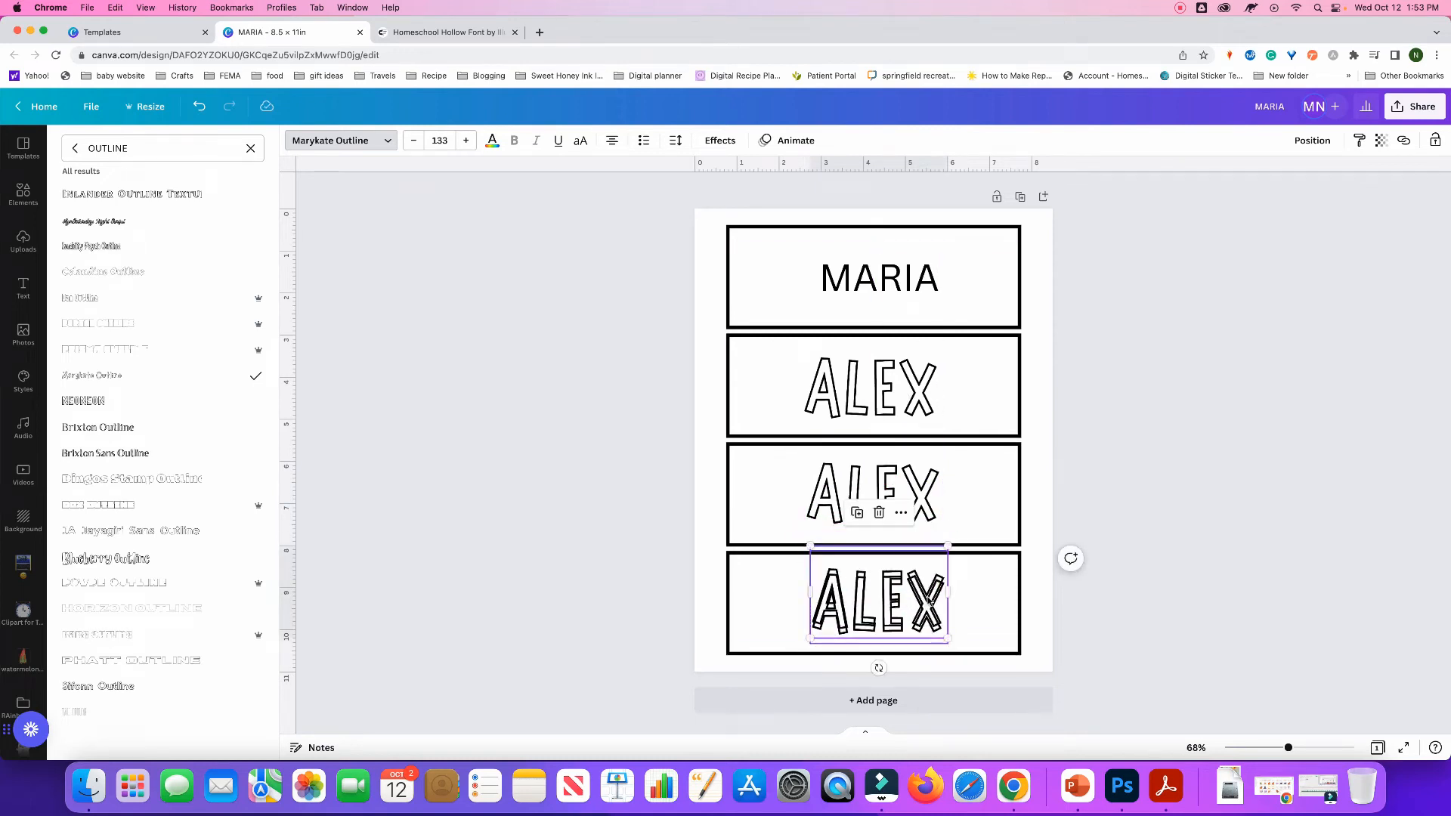
key(Delete)
Replace the outlined name in the third box with another four-letter first name in capitals
double_click(930, 505)
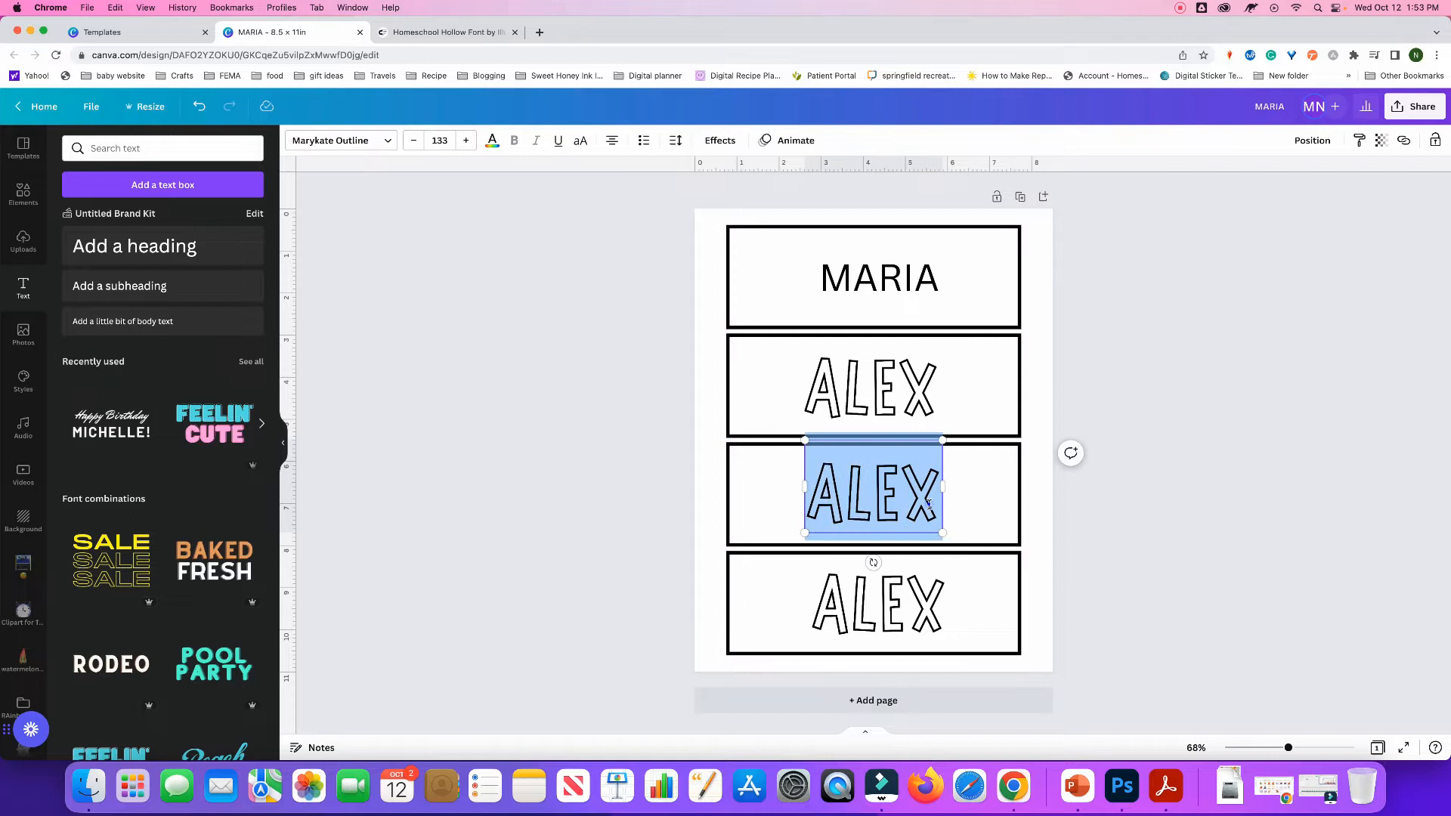
text(T)
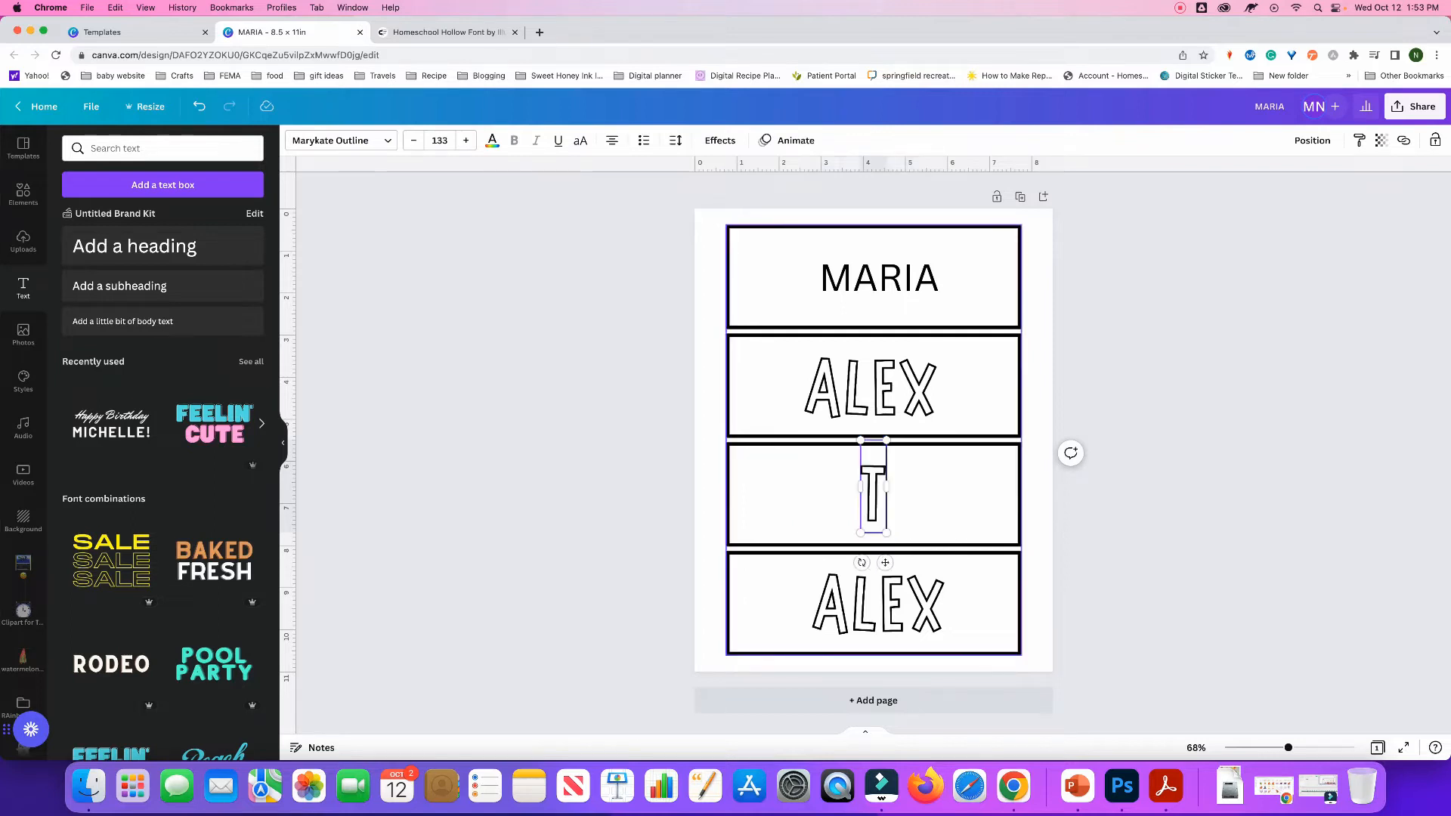
text(ONY)
Replace the name in the fourth box with a seven-letter first name in capitals and shrink it to fit well inside the border
click(933, 565)
double_click(917, 602)
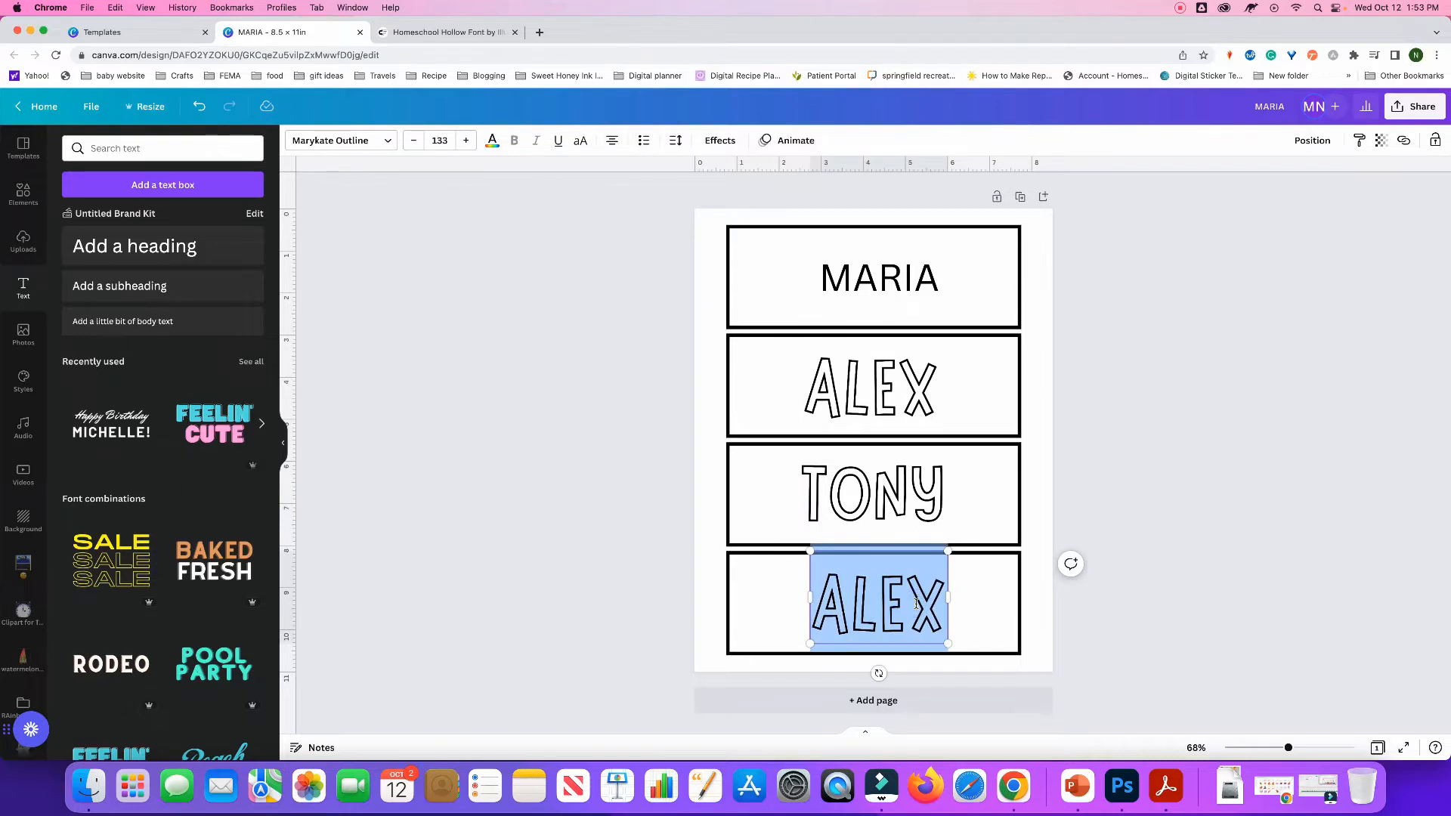
text(MARYANN)
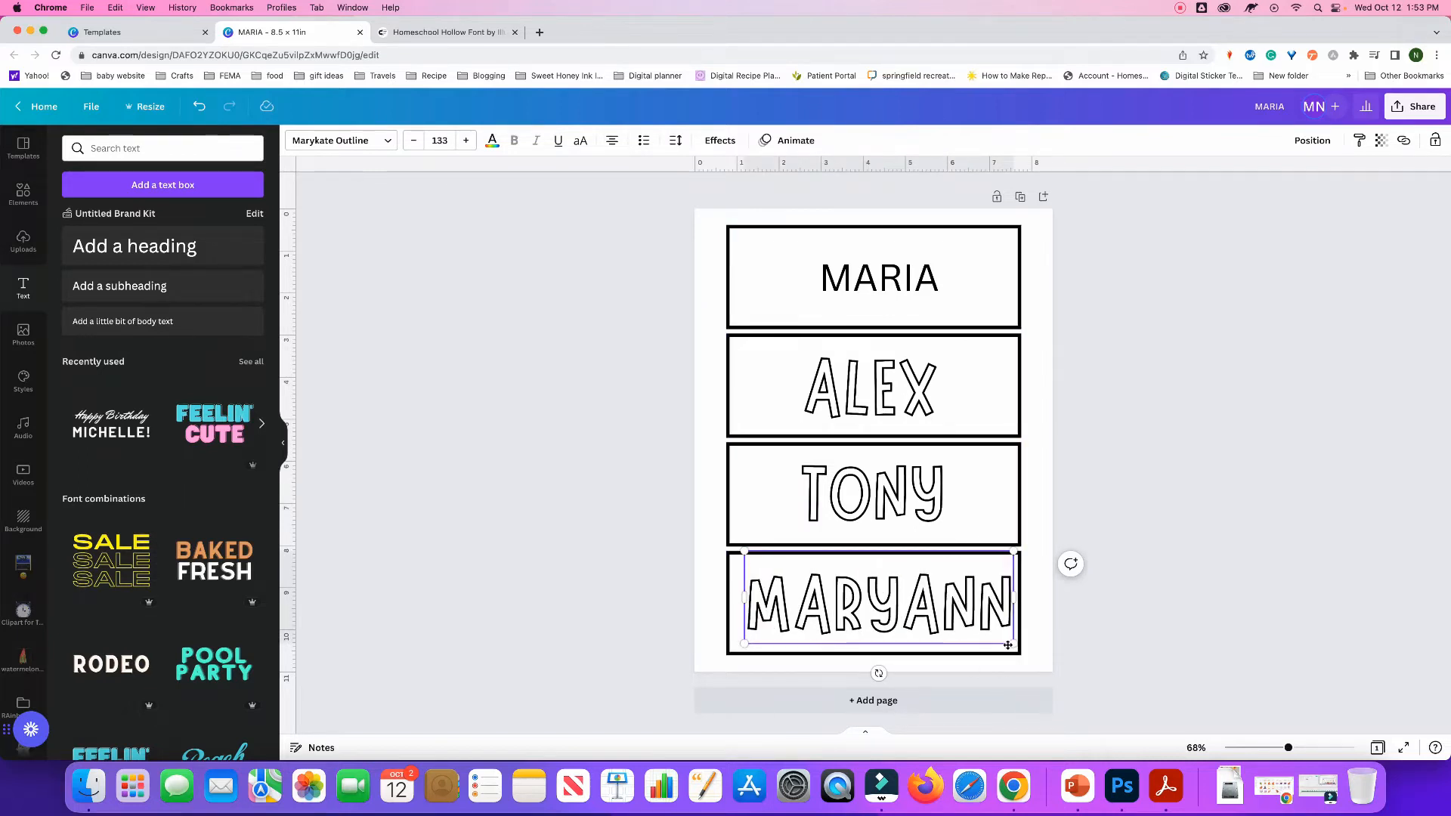
drag(1013, 644, 920, 622)
click(1195, 660)
Check the horizontal centring of the fourth and third names against the bordered boxes using the alignment options
click(993, 640)
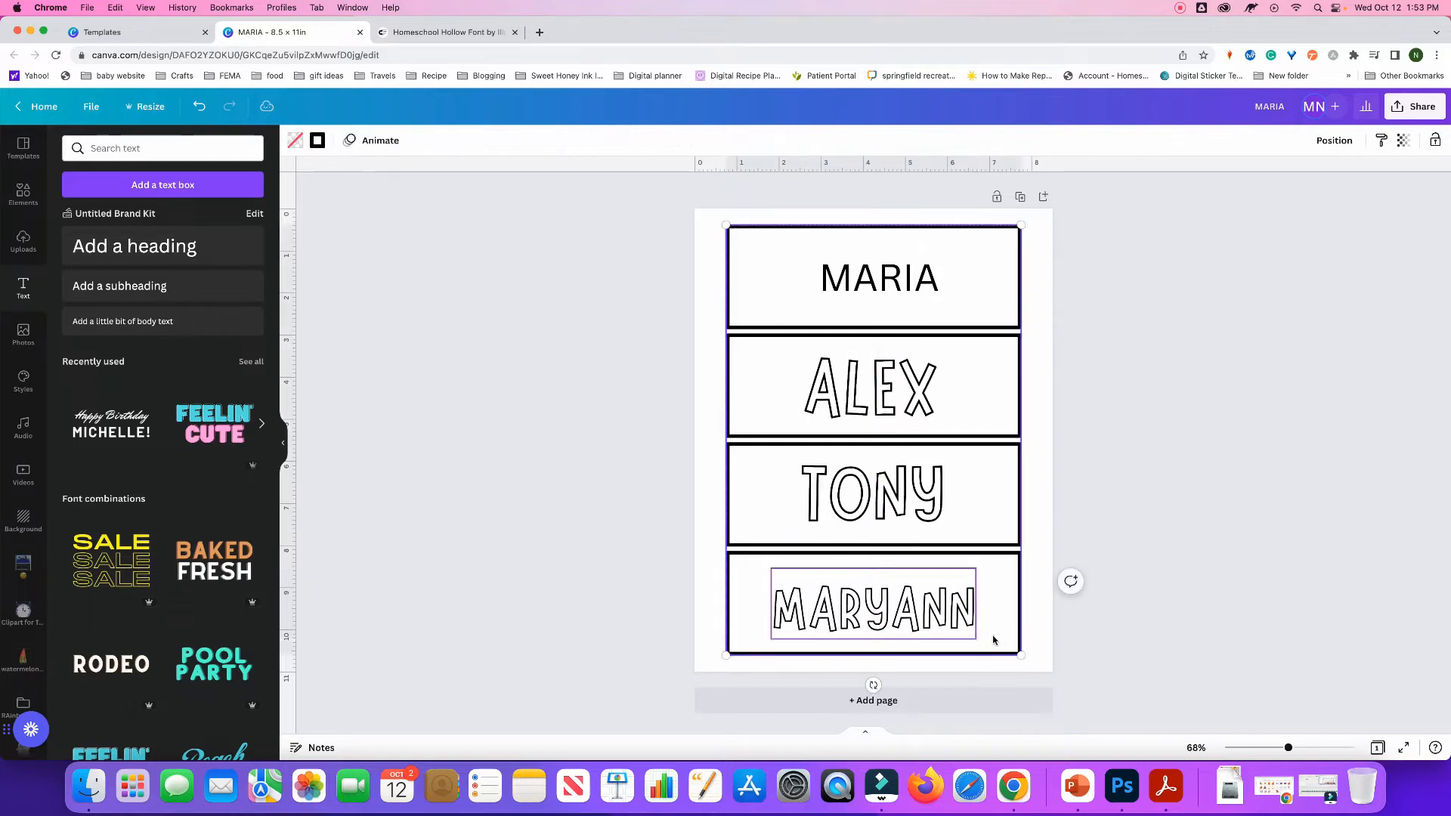
click(1334, 141)
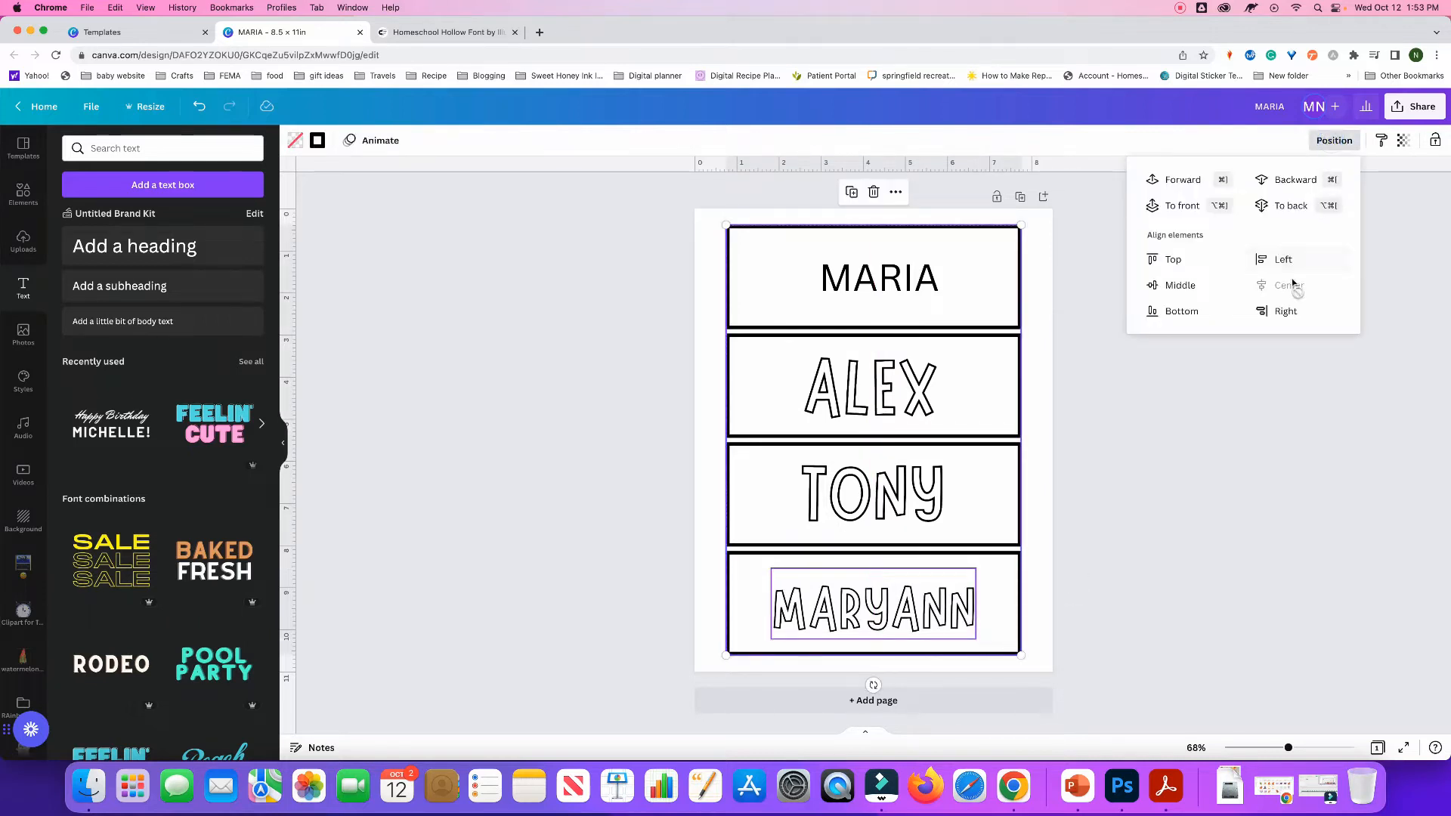
click(899, 518)
shift+click(992, 508)
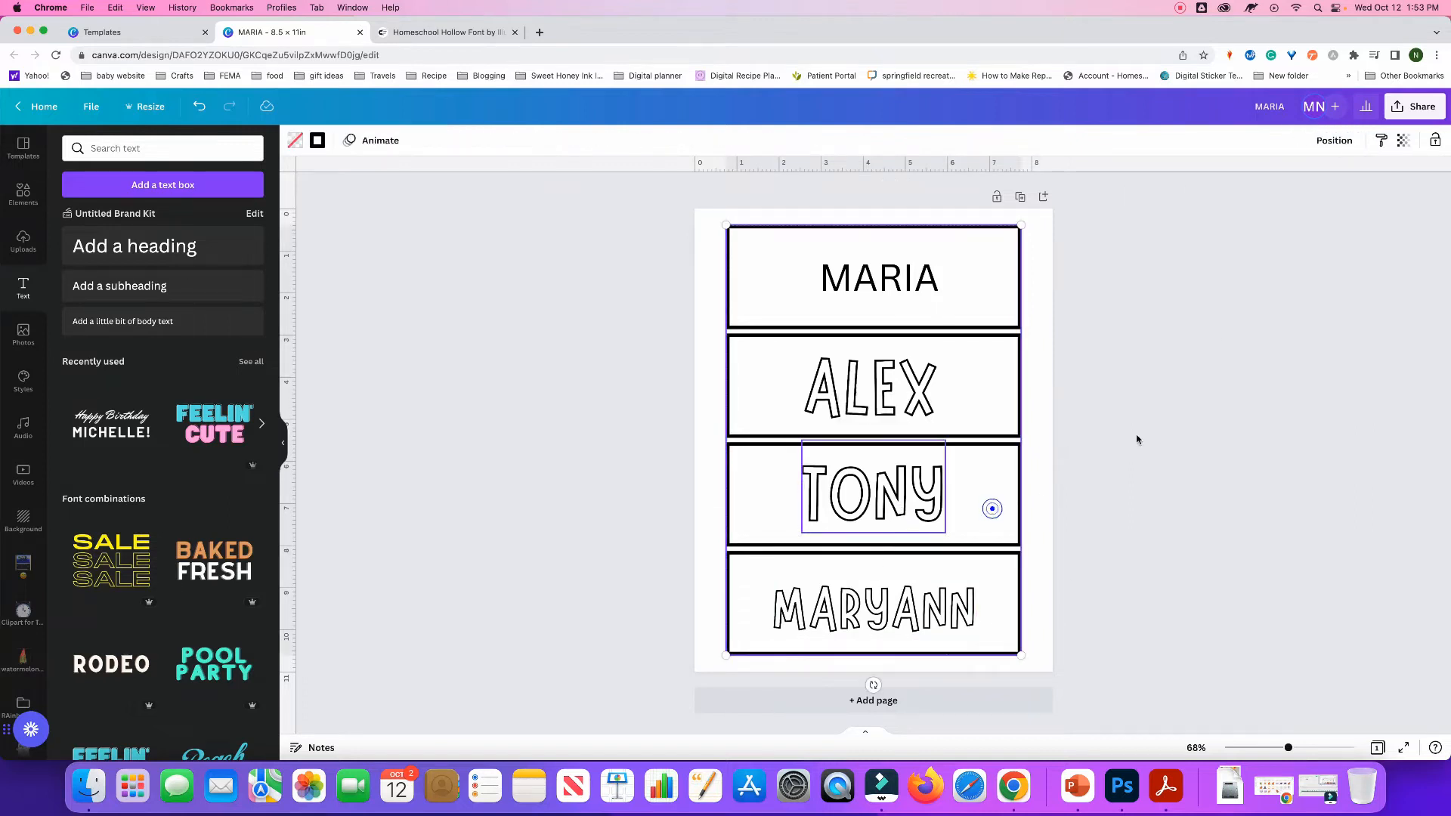
click(1334, 141)
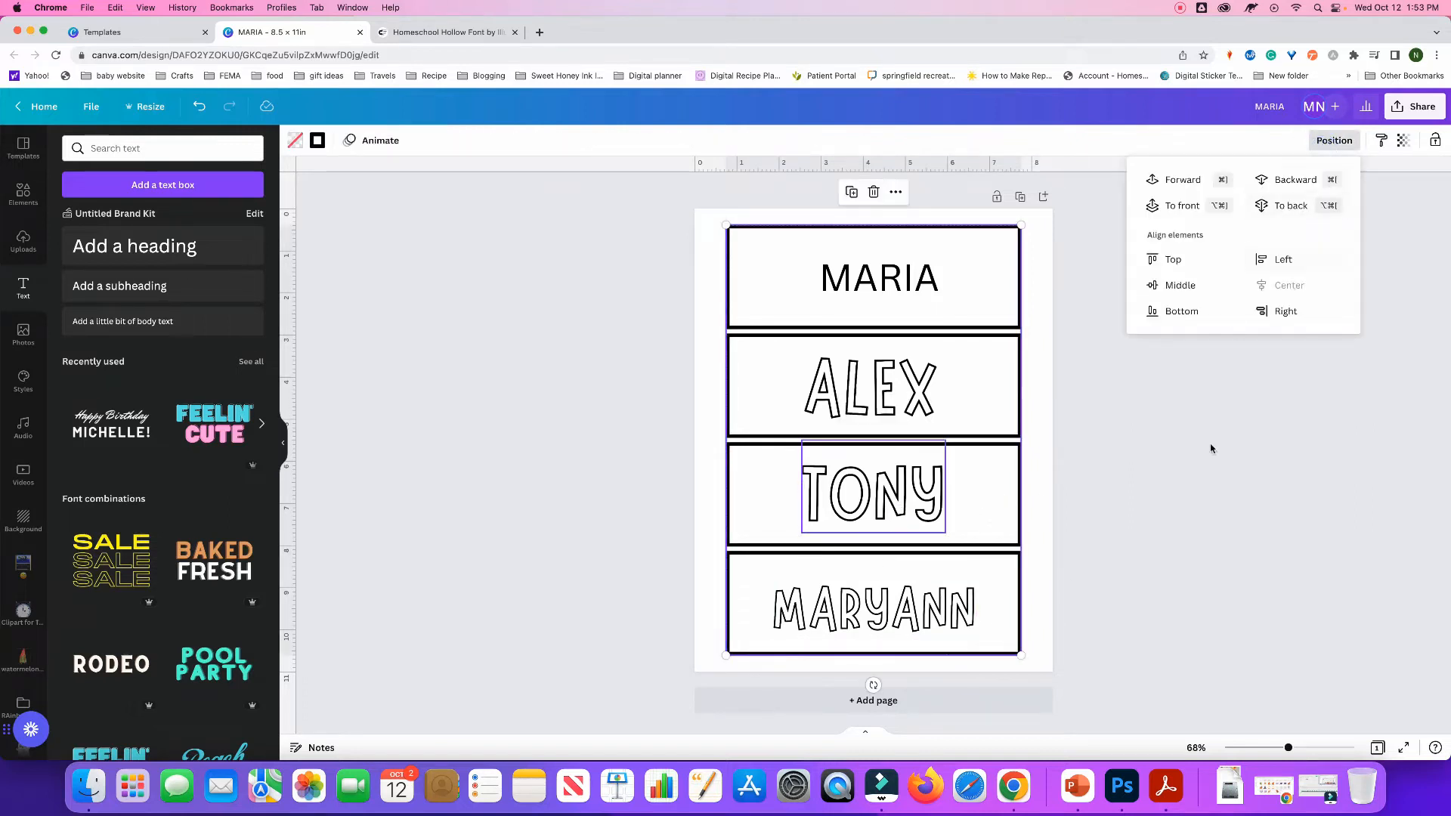
click(1207, 476)
click(1145, 447)
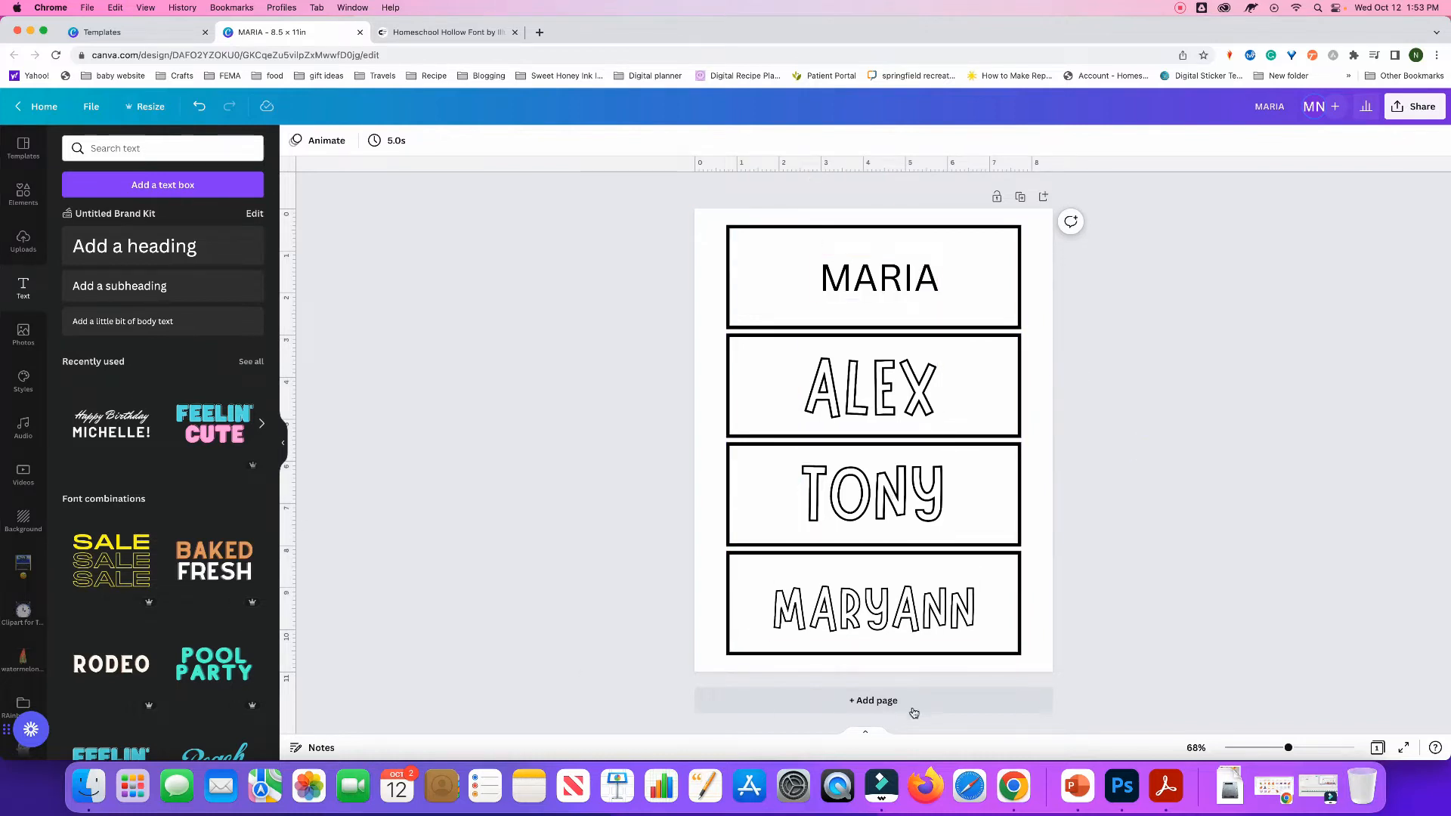
Search the elements library for HALLOWEEN and filter the results to free, static items
click(23, 193)
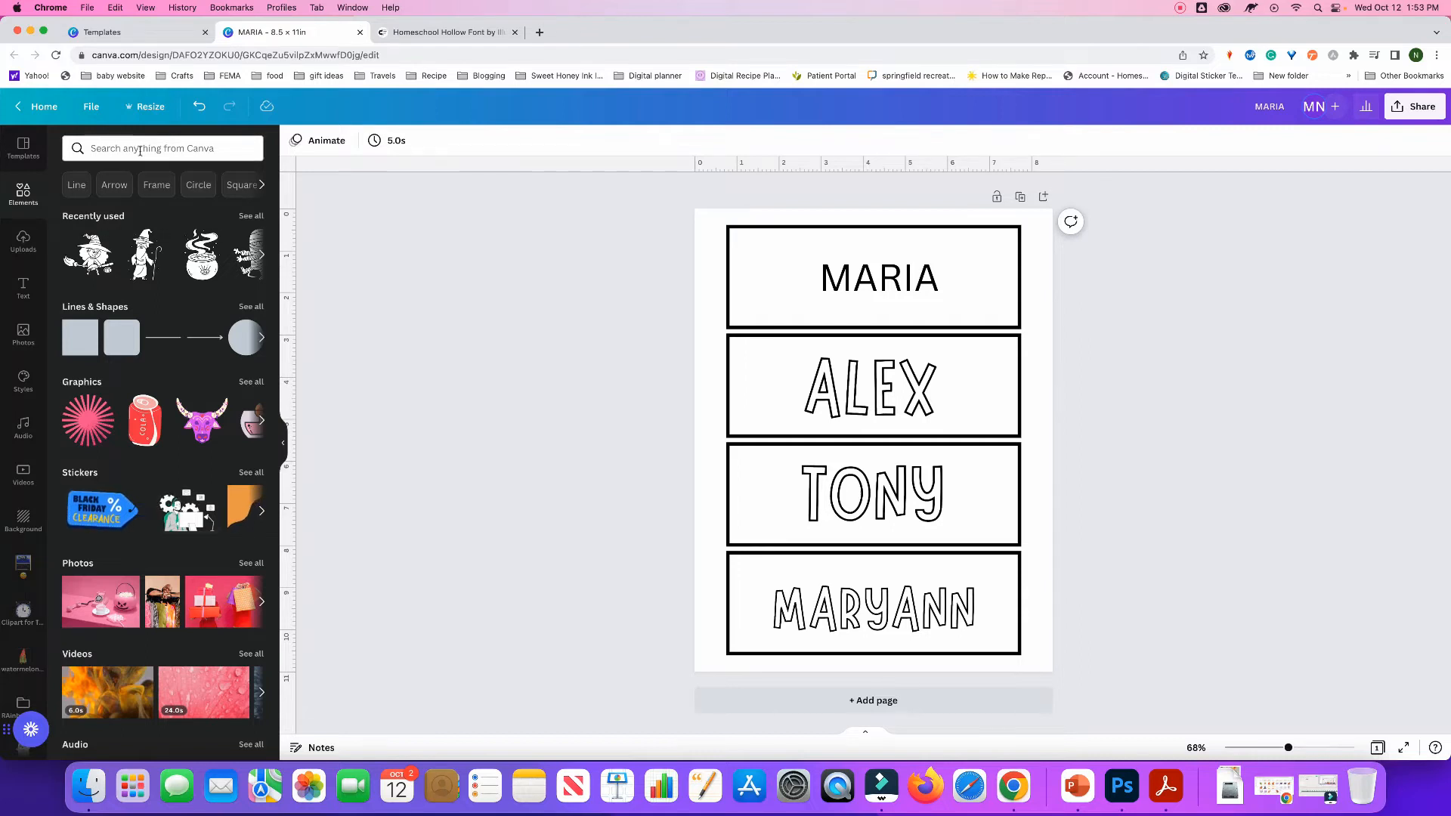
click(196, 144)
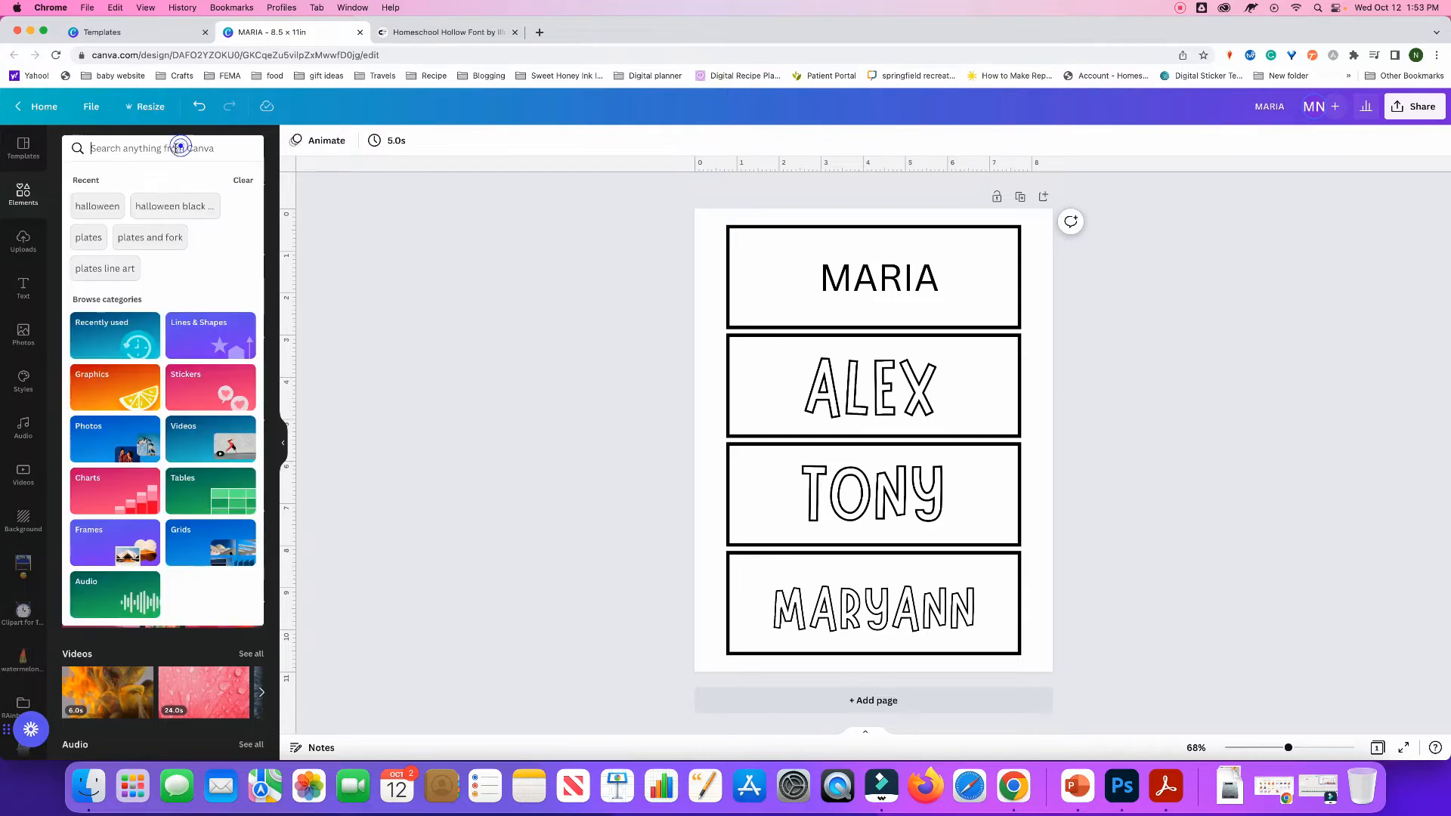
text(HALLOWEEN)
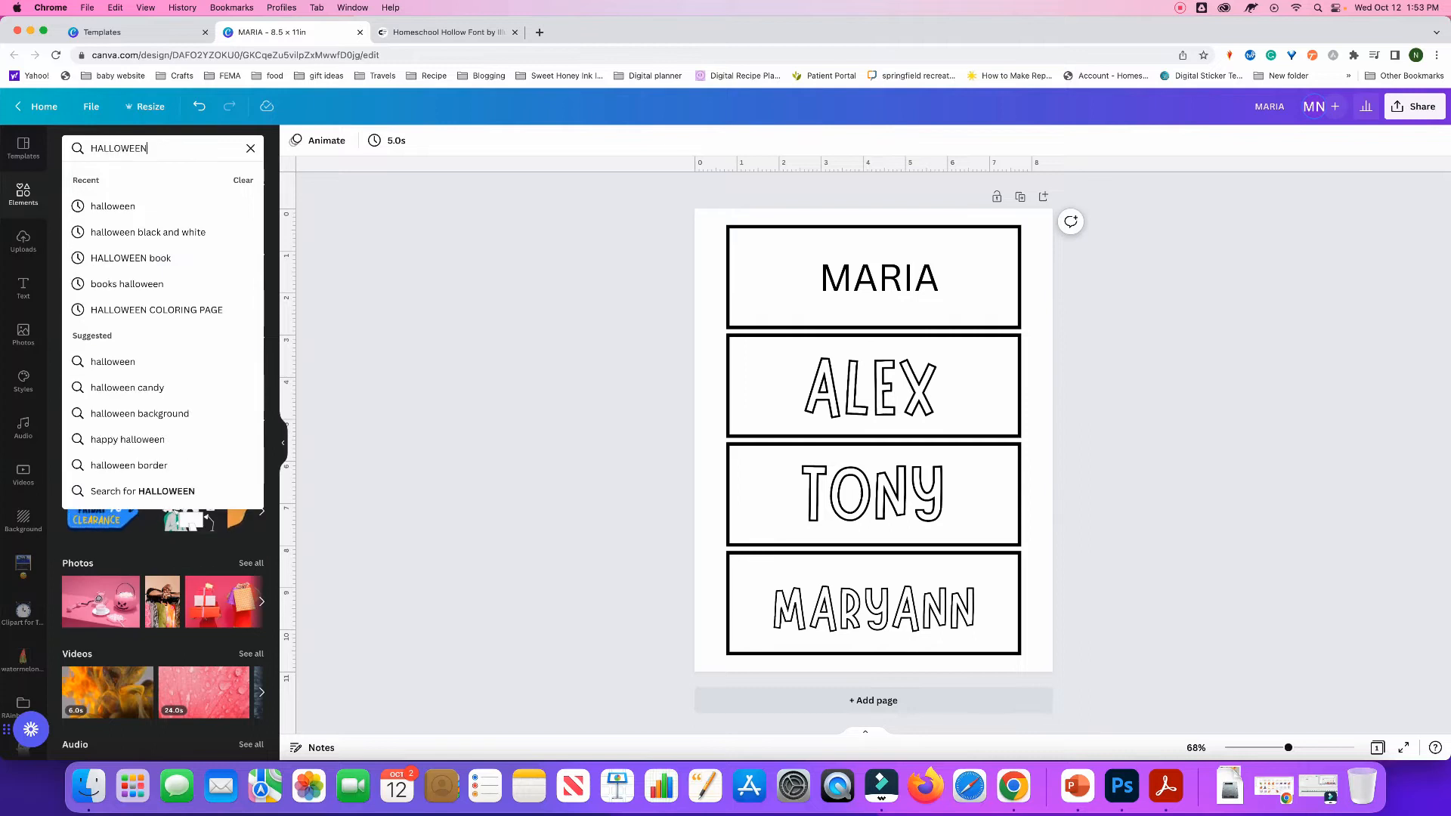
key(Return)
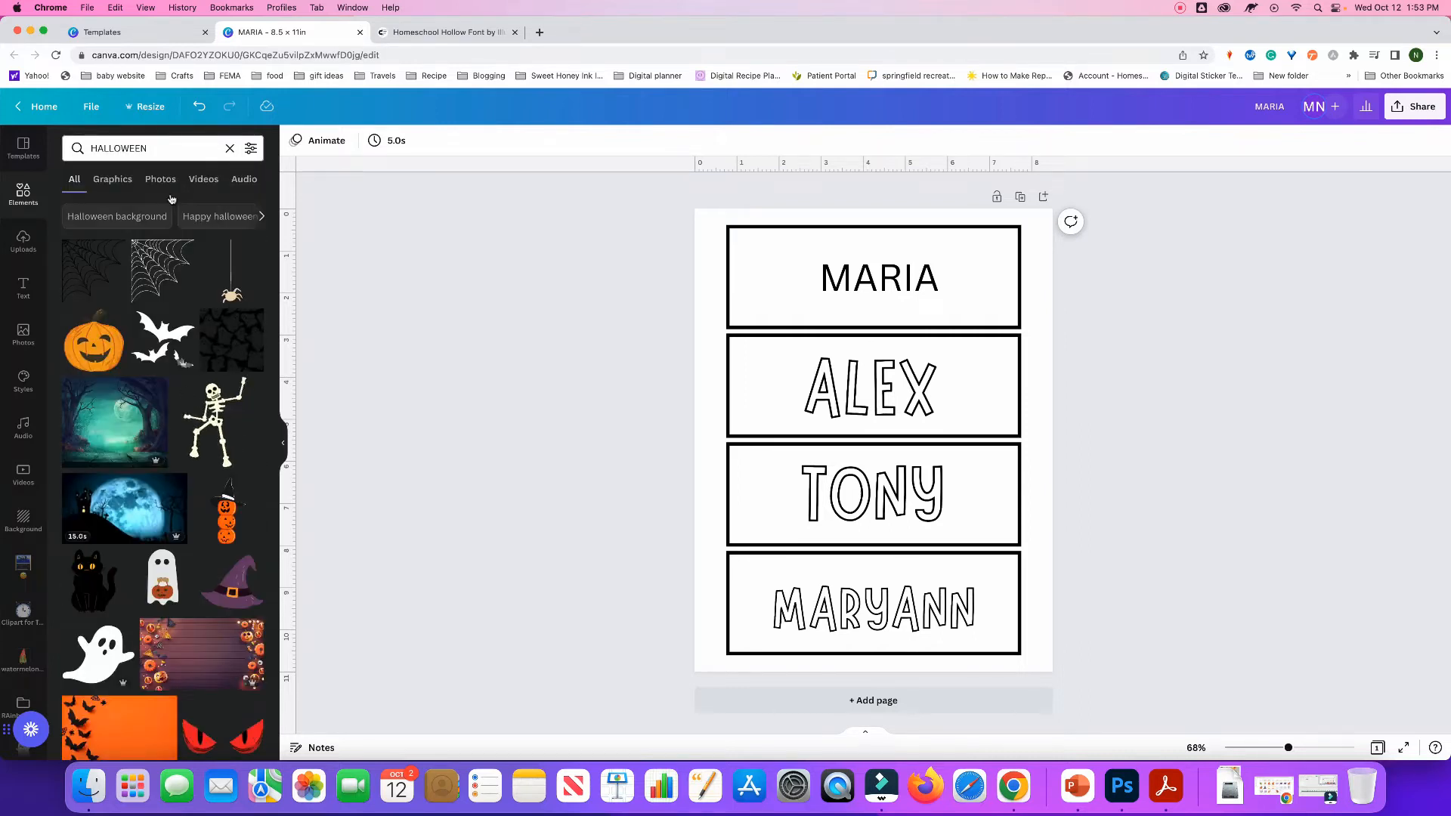
click(251, 149)
click(86, 524)
click(85, 415)
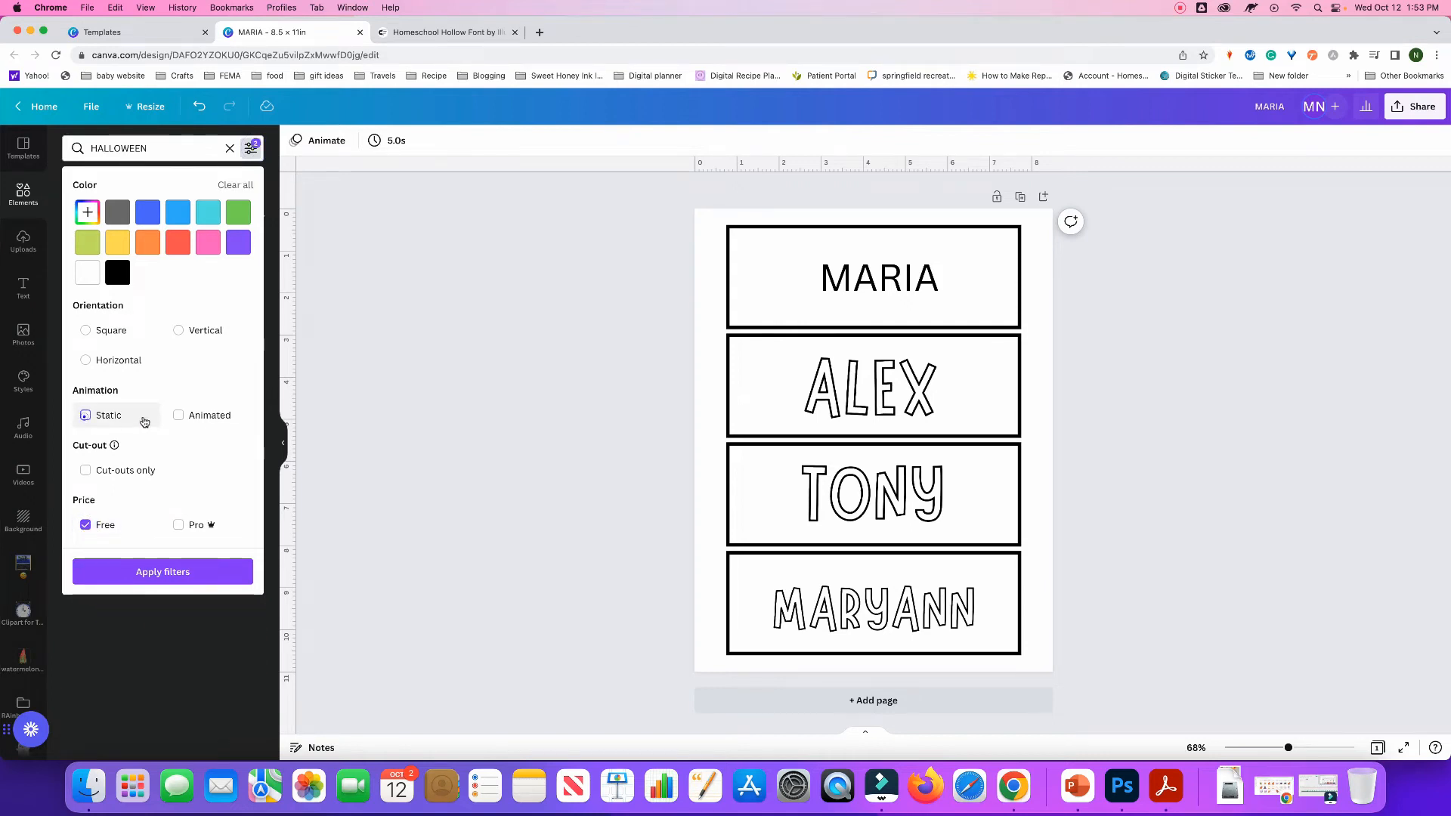
click(159, 573)
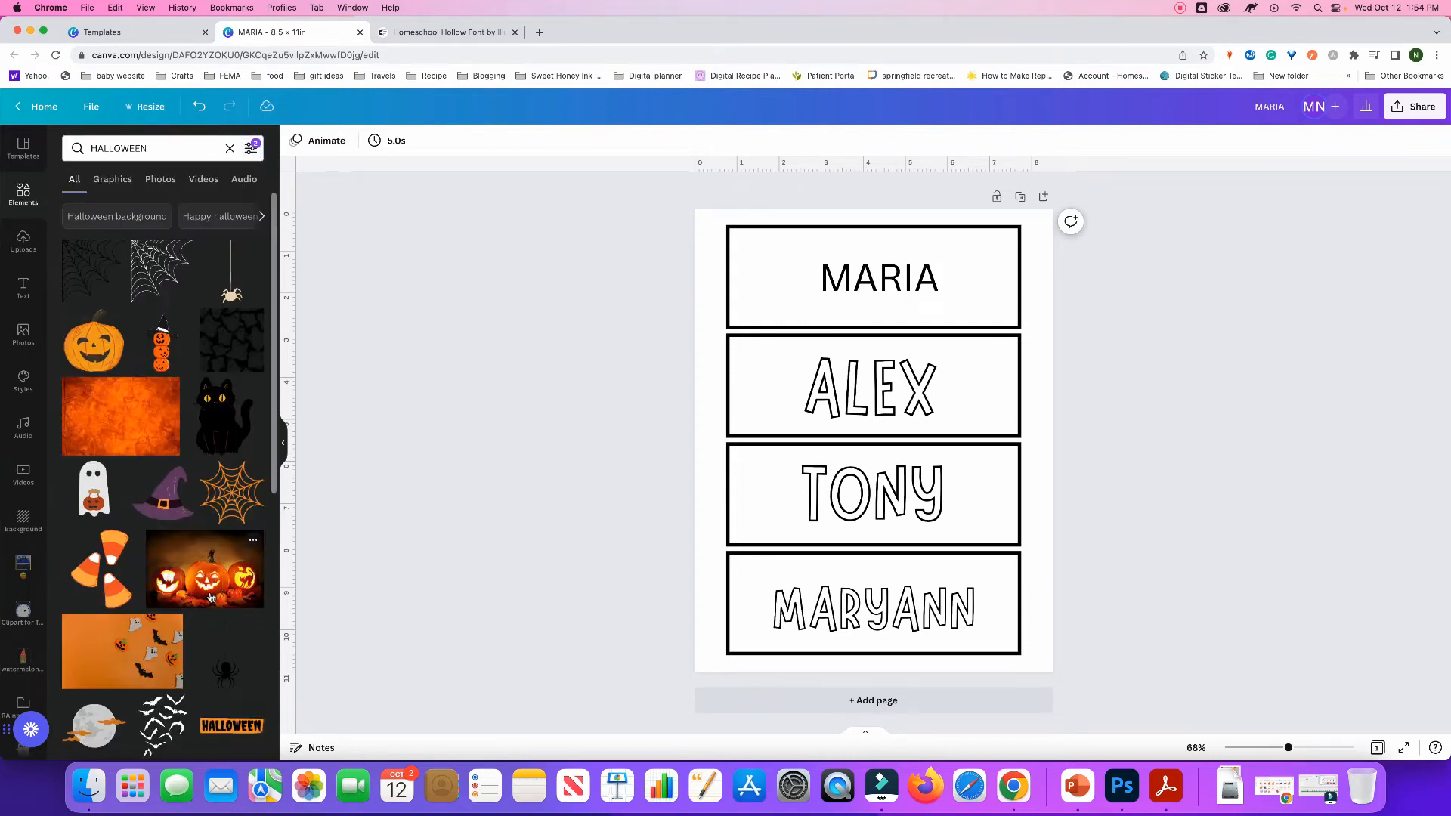
Insert the white floating ghost graphic with the curled tail and bring it forward in front of the names
scroll(211, 597, down, 15)
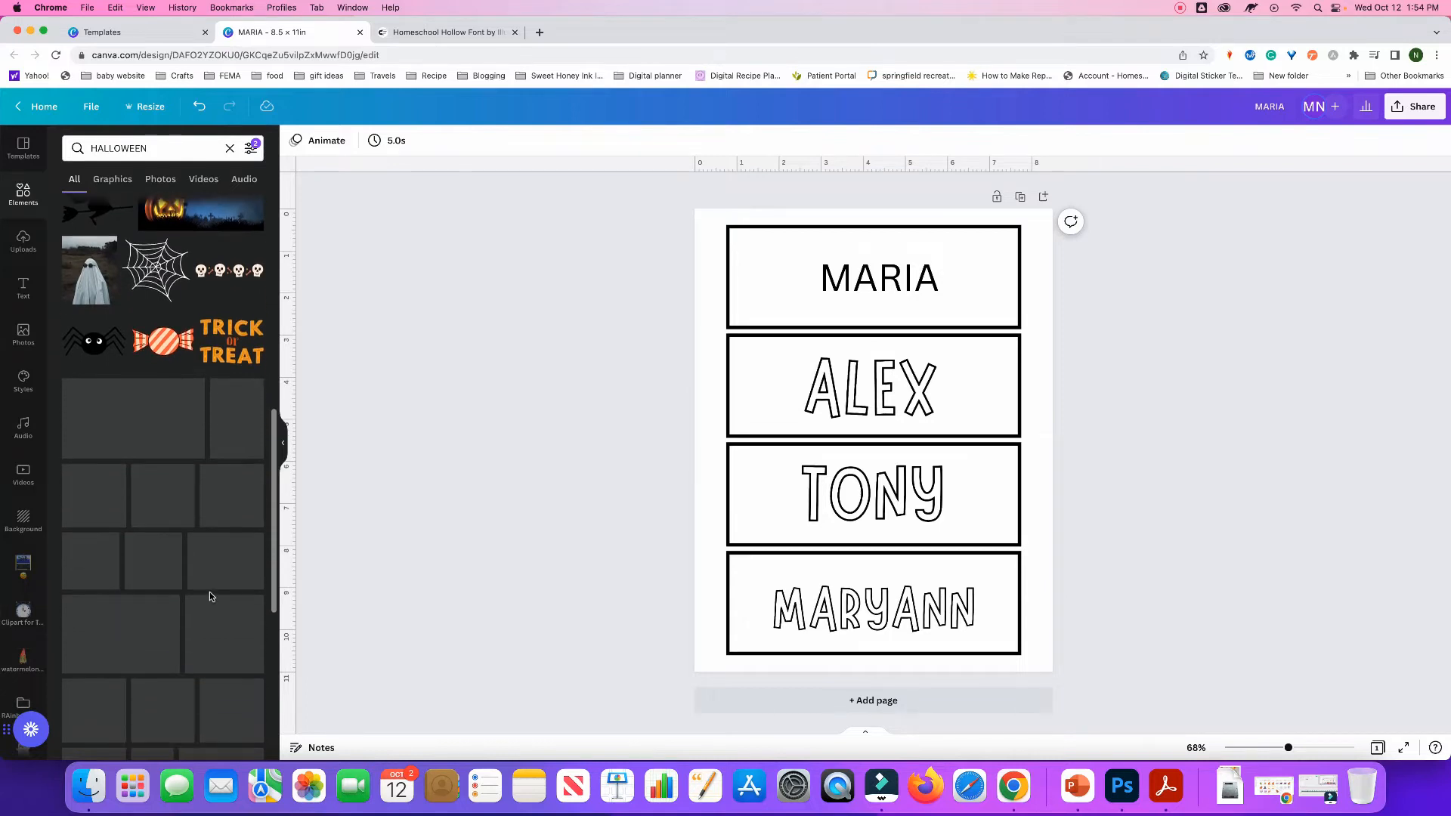
scroll(201, 597, down, 3)
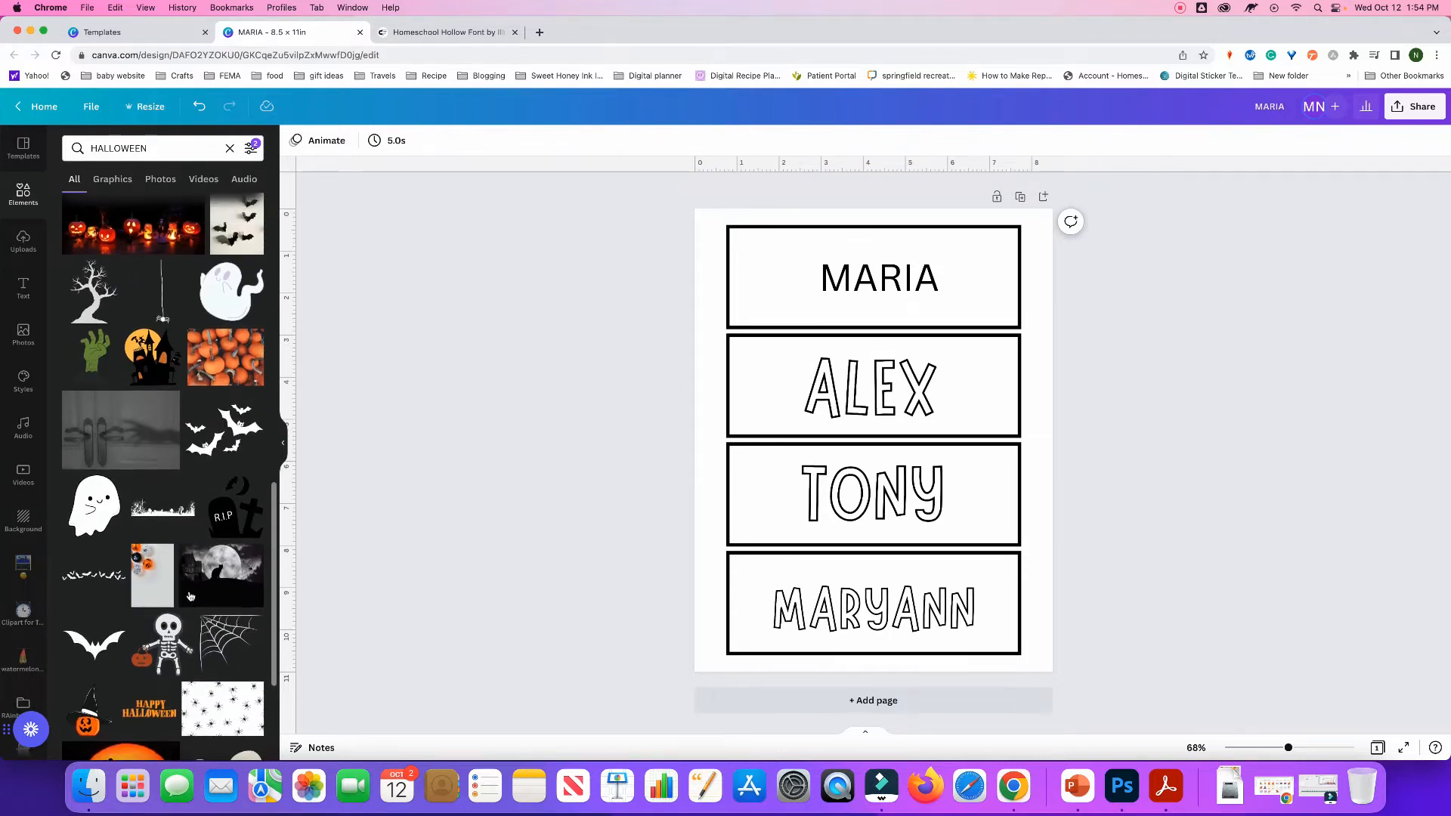
scroll(190, 597, up, 3)
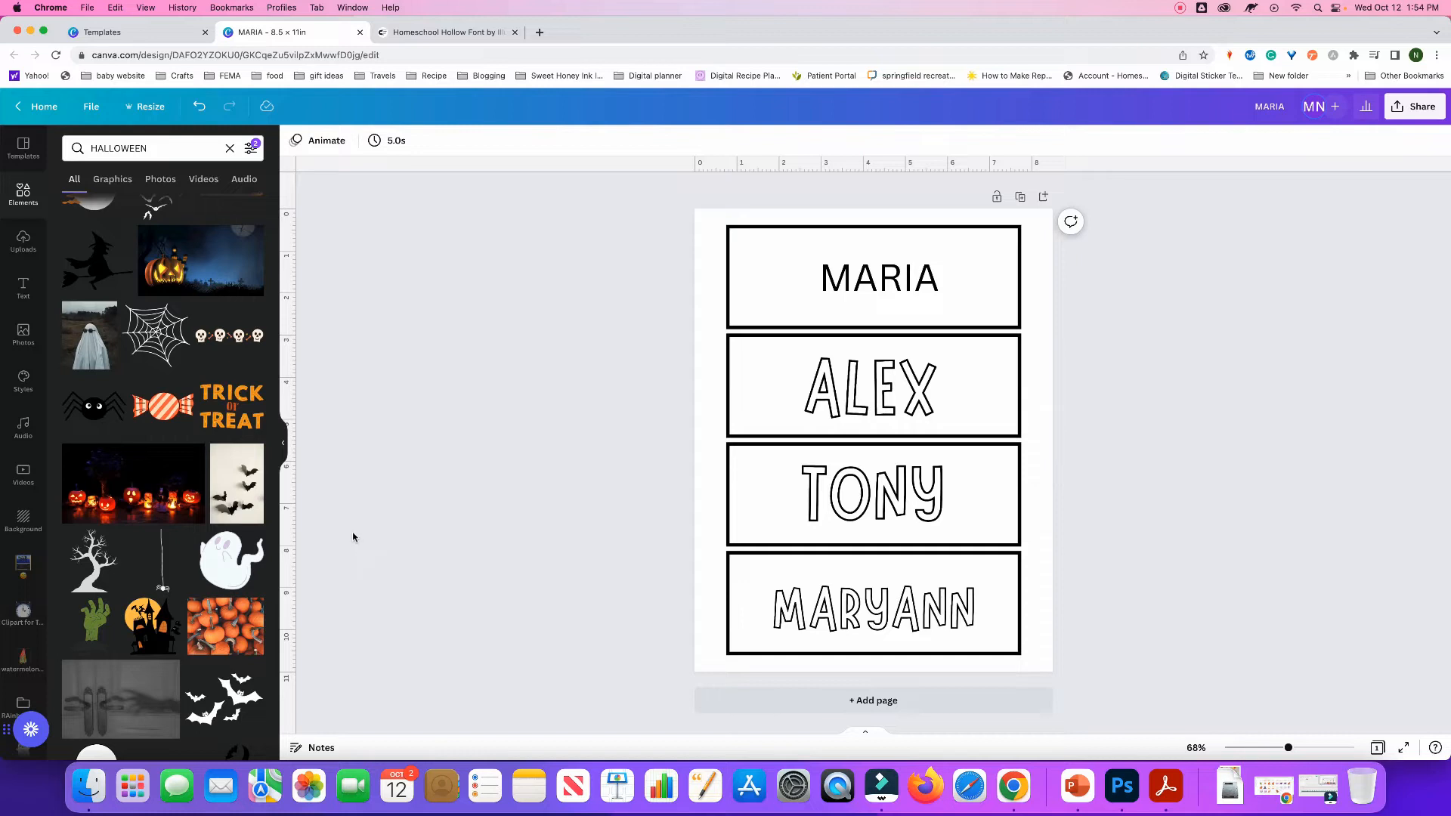
click(224, 572)
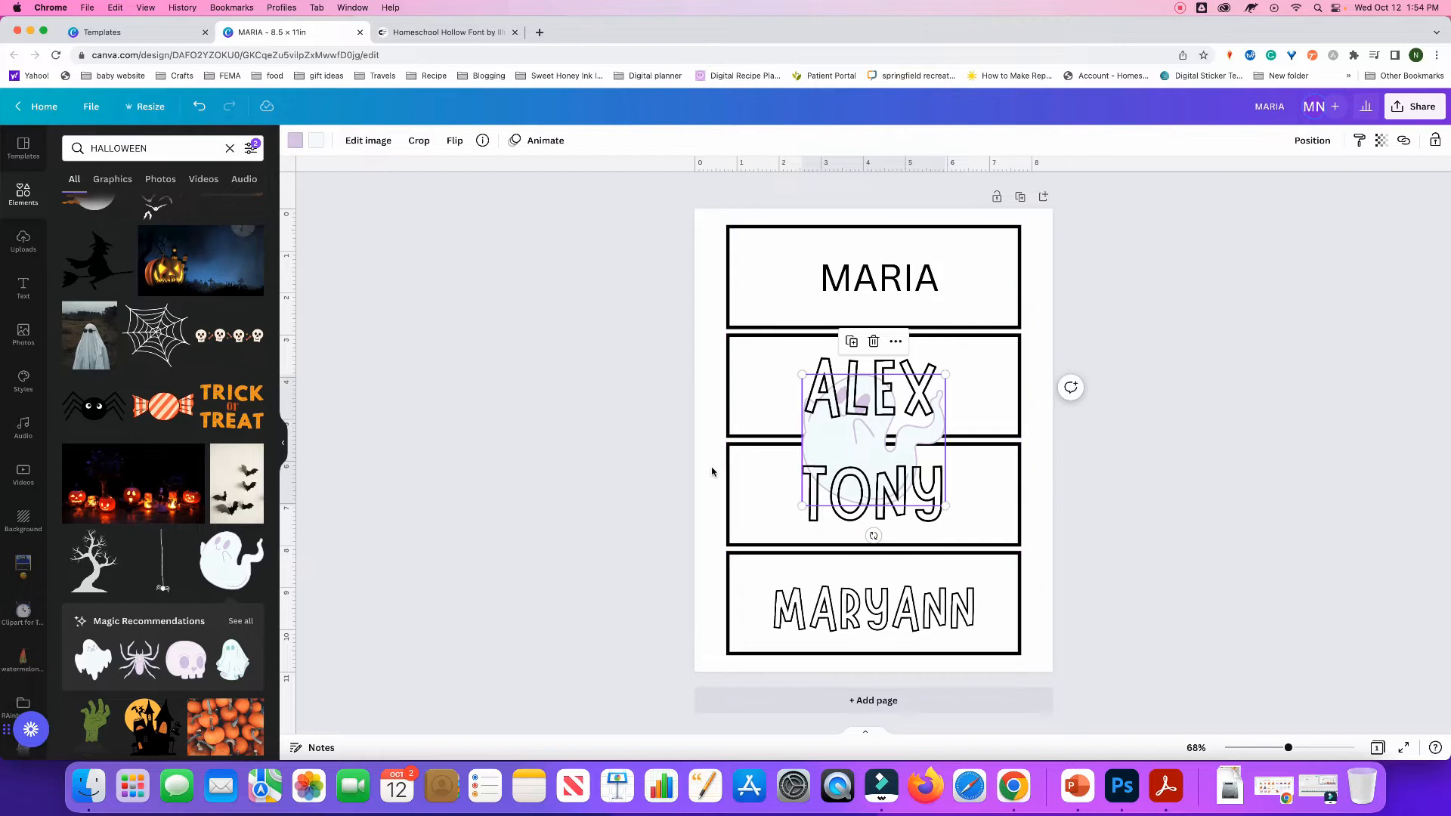
click(895, 340)
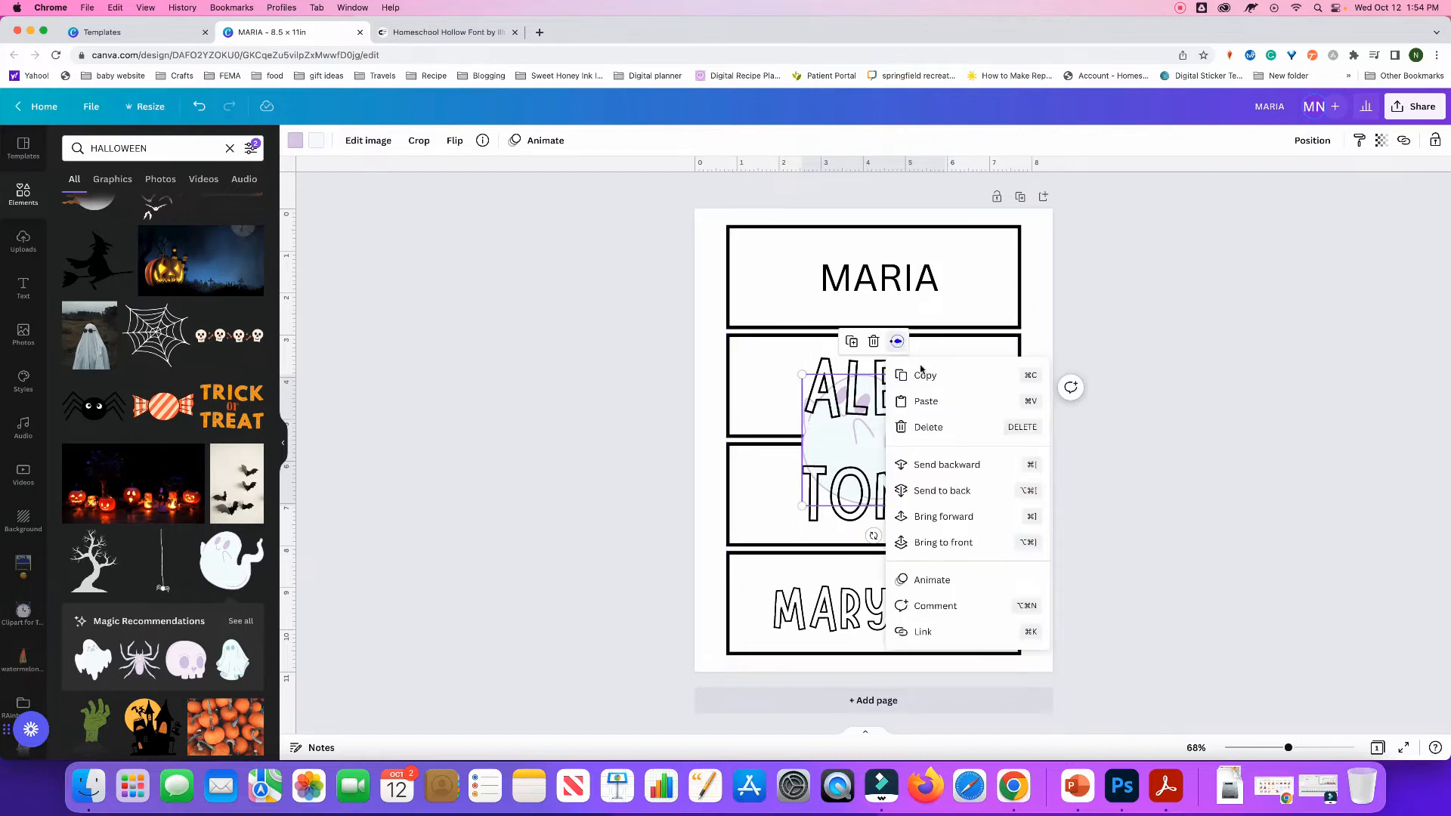
click(964, 516)
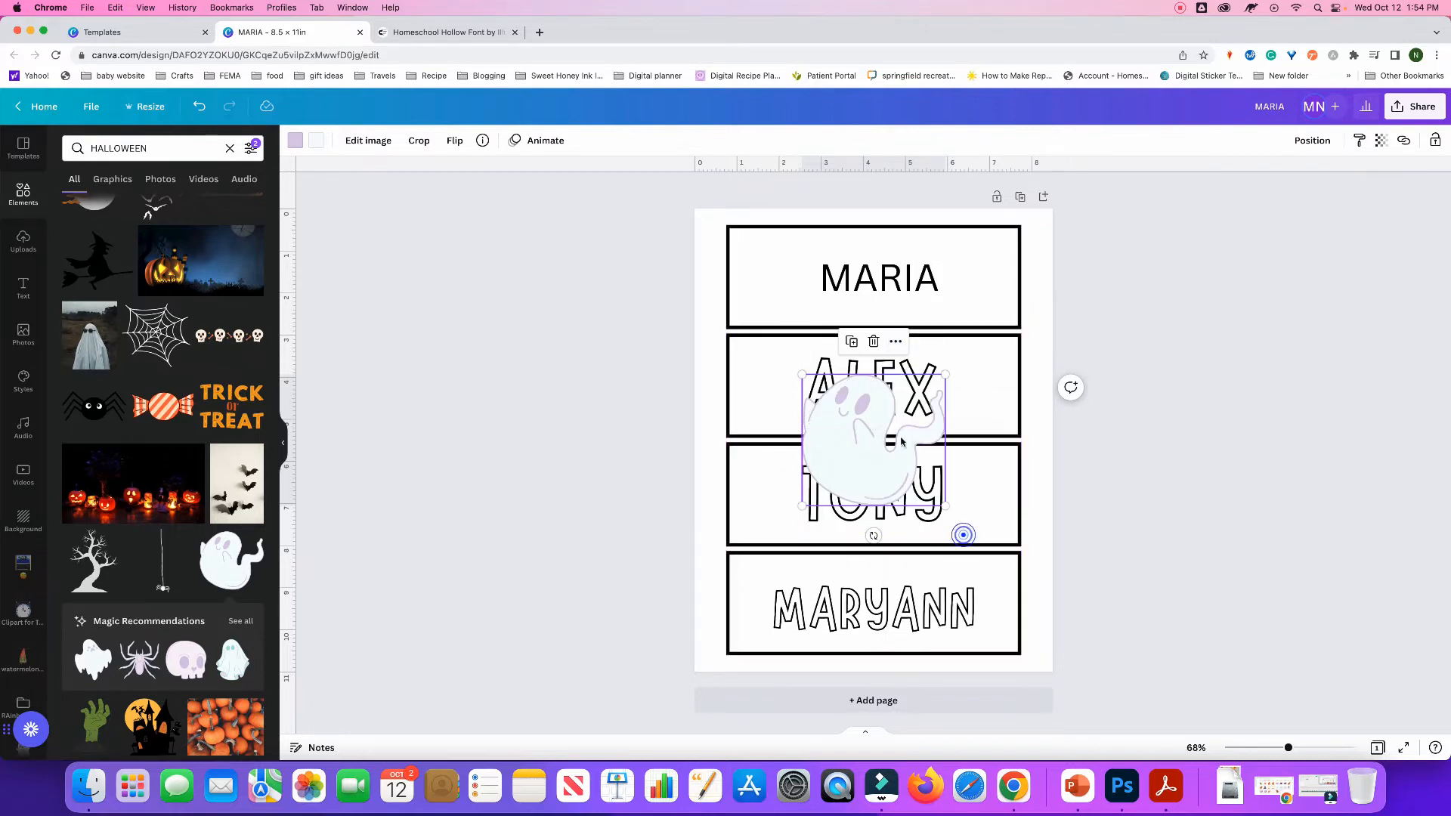
Move the ghost up to the first box at a smaller size and recolor it with a white body and black outlines
drag(861, 455, 794, 331)
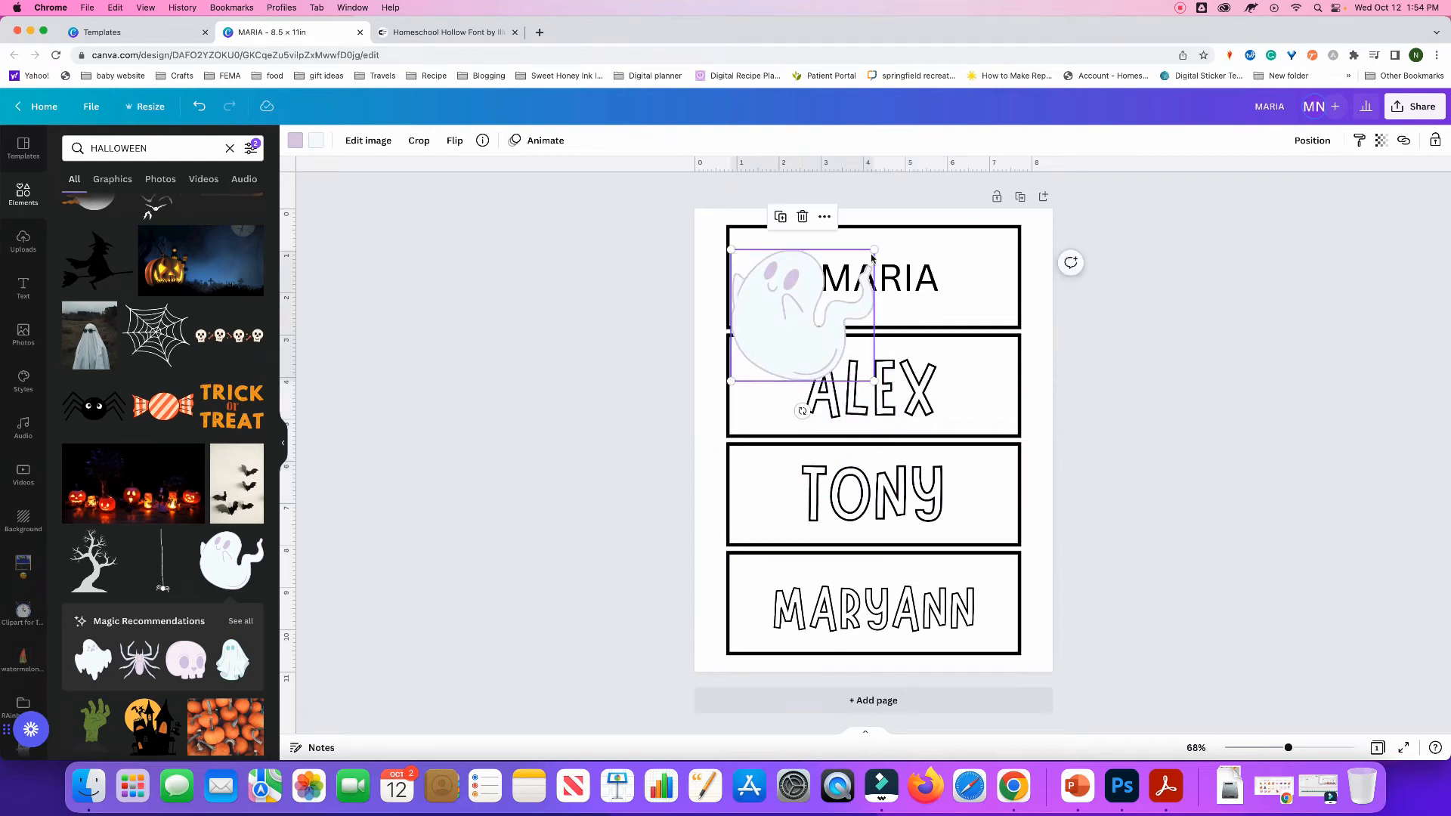
drag(866, 271, 841, 295)
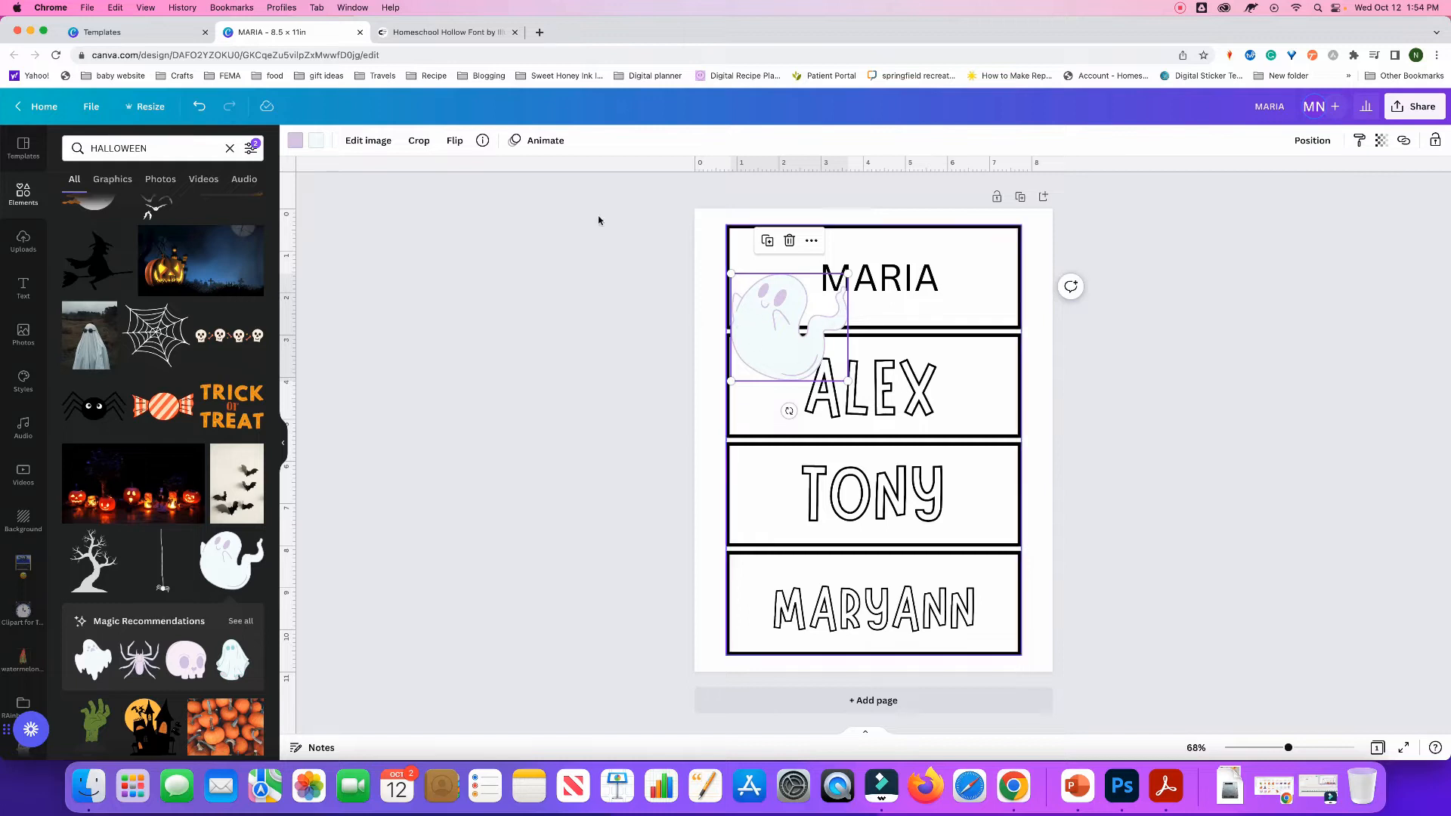
click(316, 141)
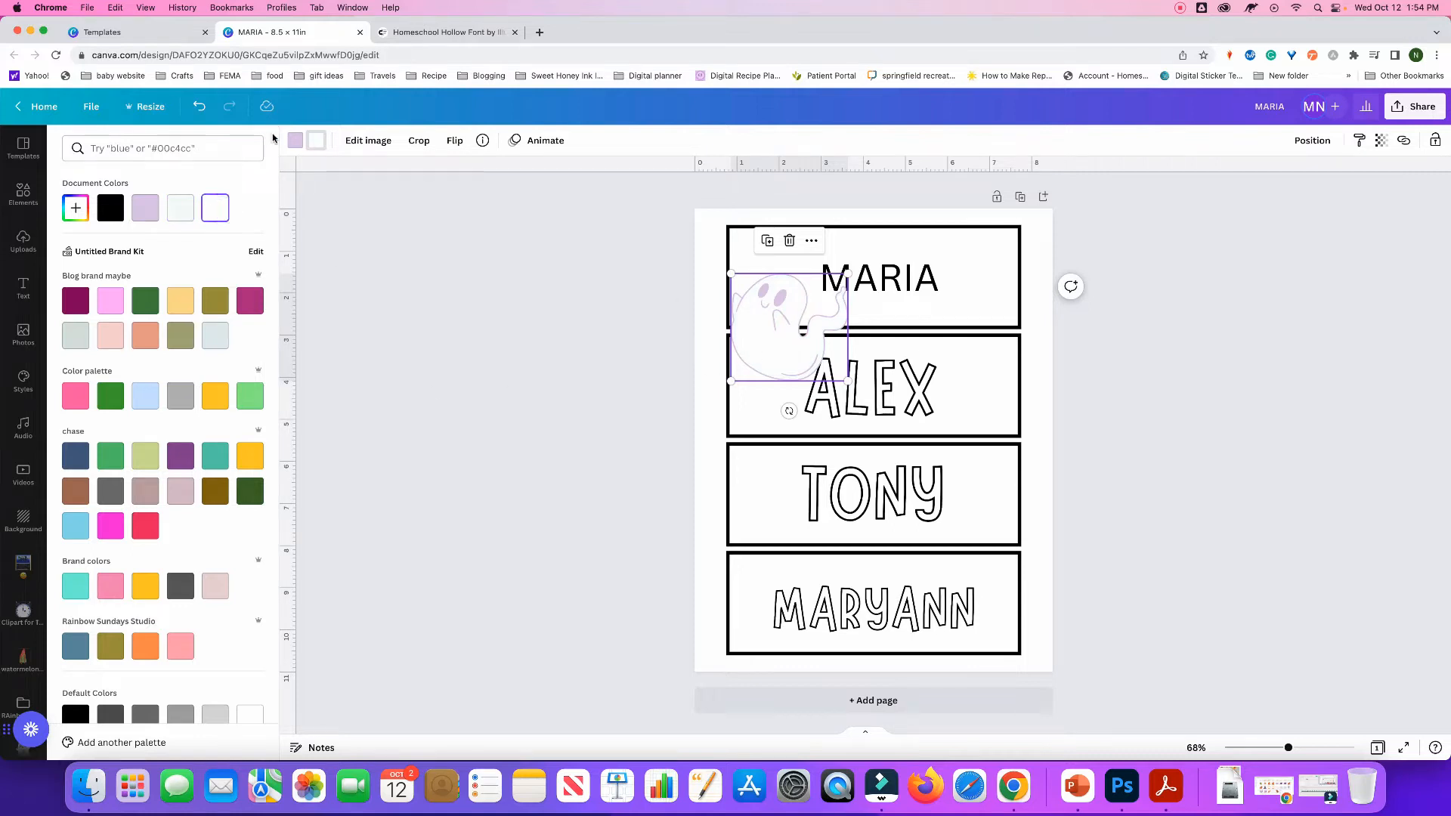
click(295, 141)
click(110, 208)
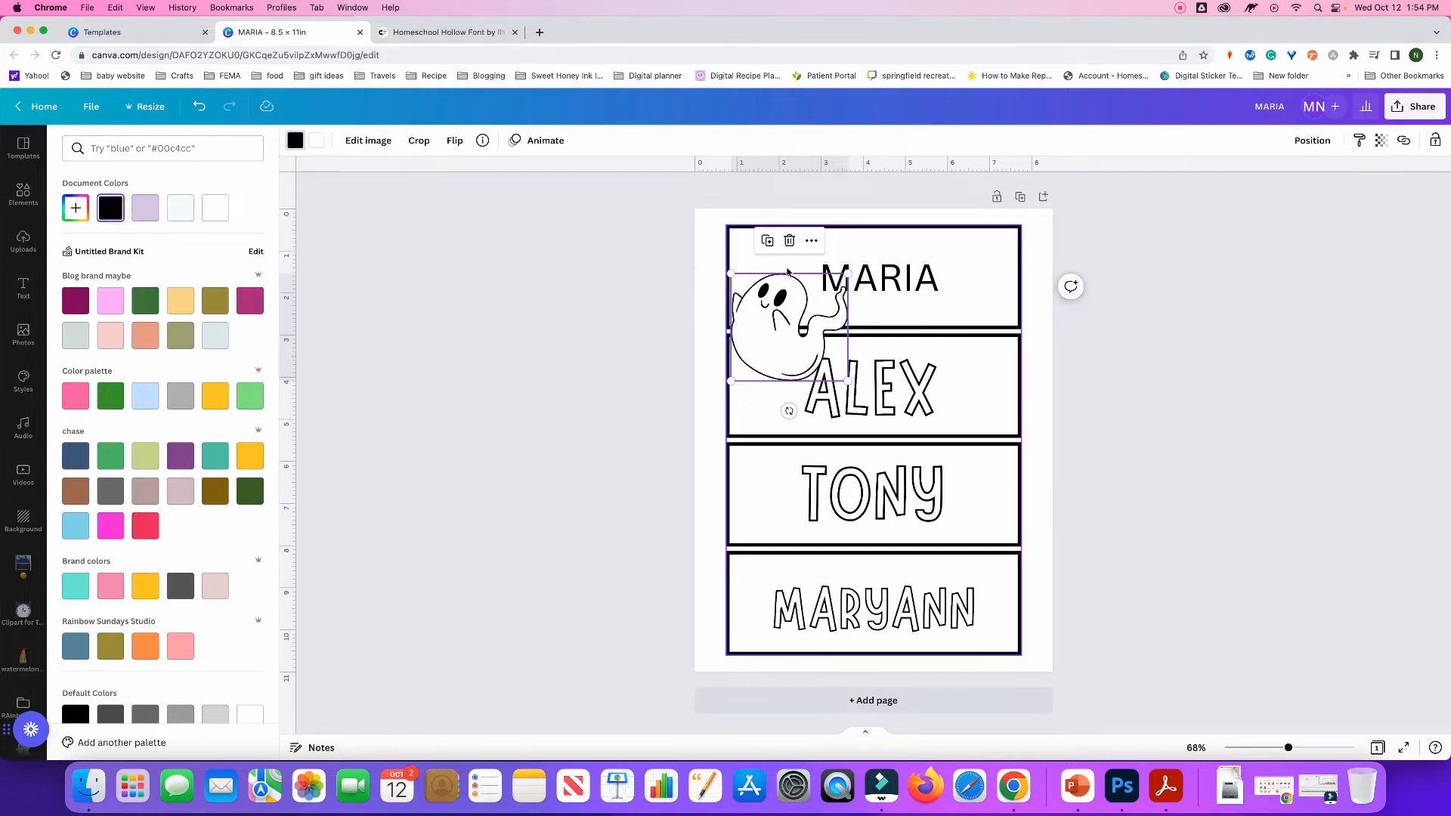
Scale the ghost down and position it at the right end of the first box, beside the name
drag(845, 281, 1025, 327)
key(Left)
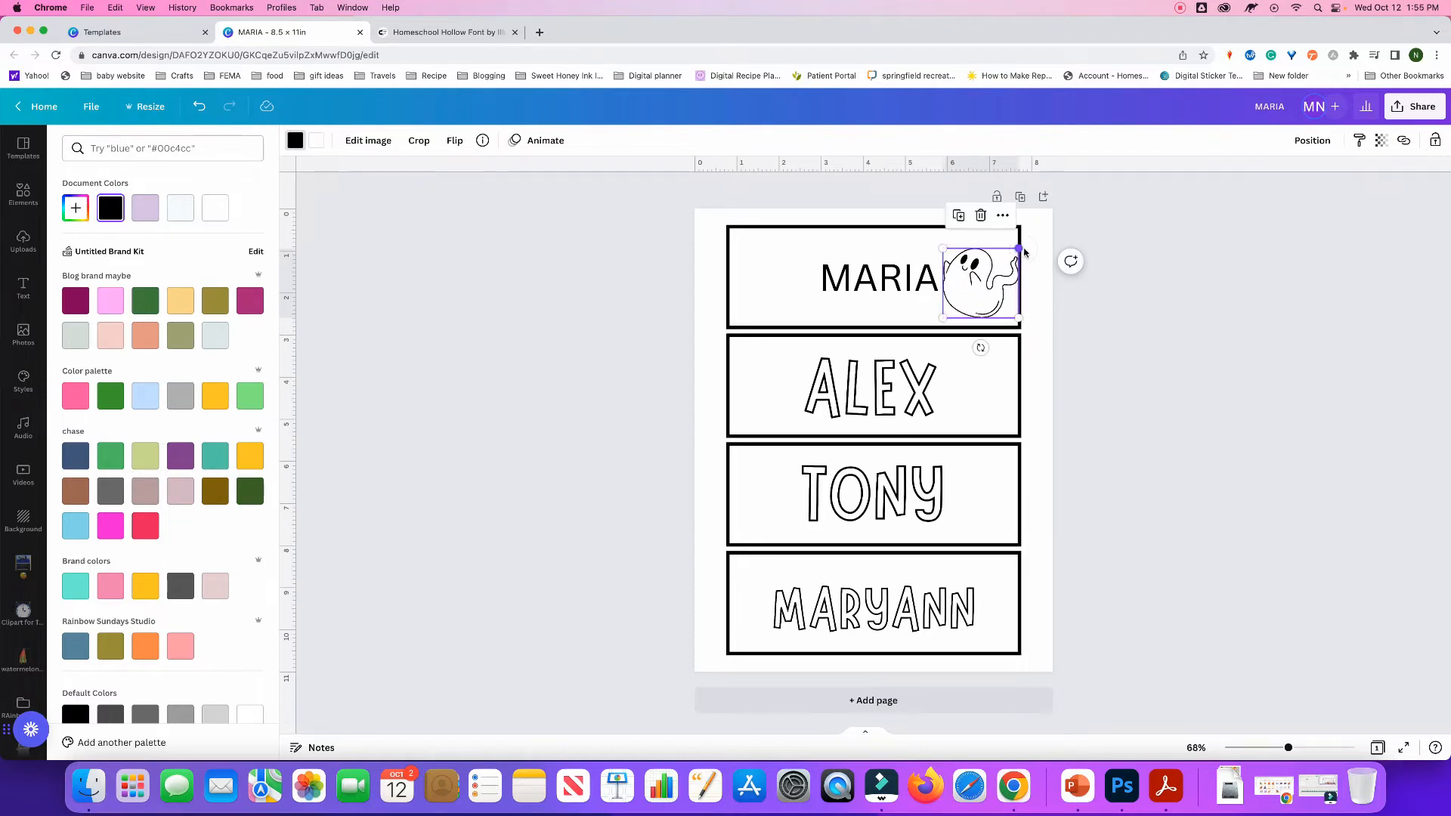
drag(1026, 256, 1030, 255)
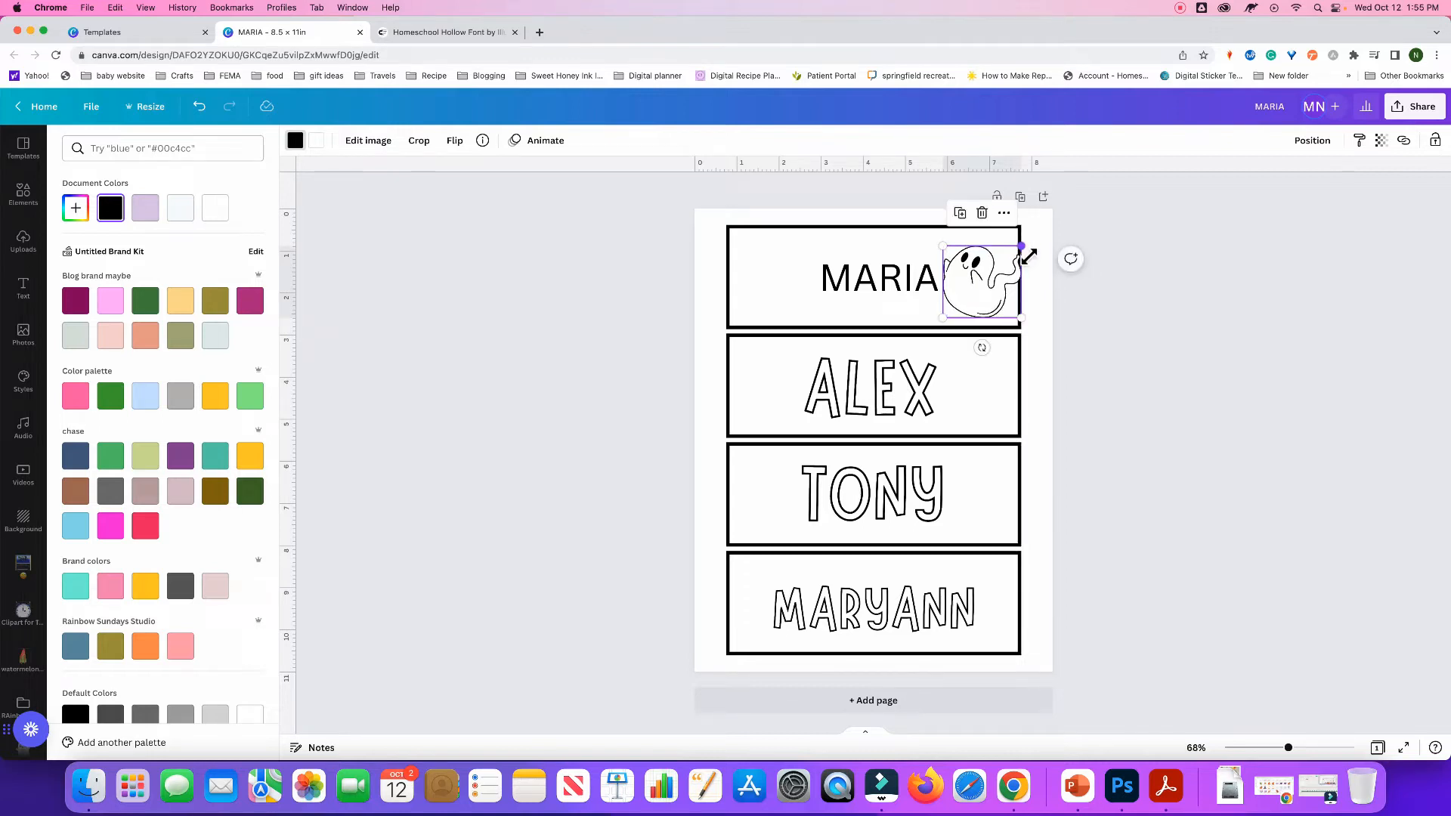
key(Left)
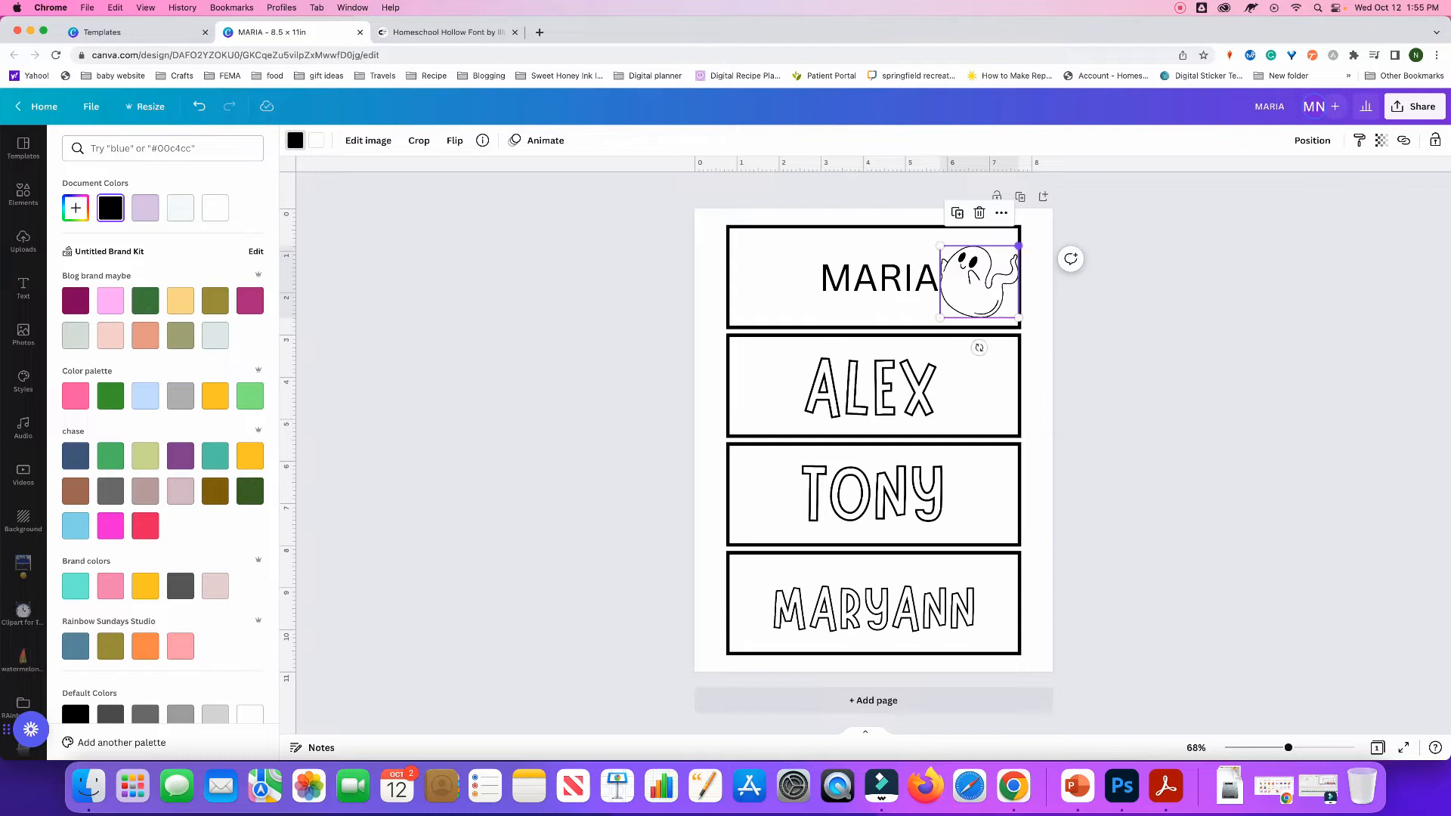
key(Right)
key(Left)
click(1041, 245)
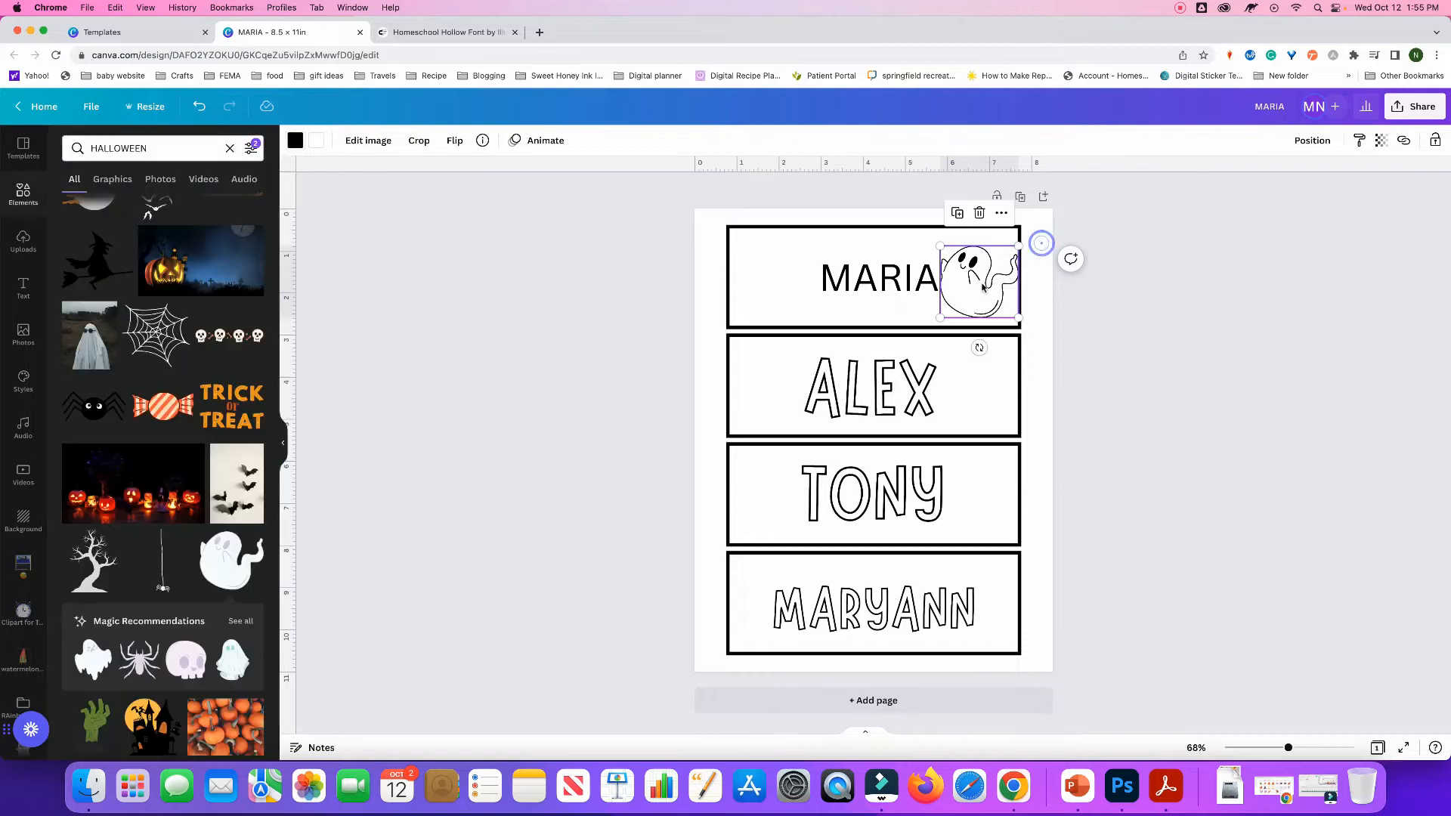
click(1033, 301)
click(1011, 292)
drag(1030, 251, 1034, 247)
click(1041, 239)
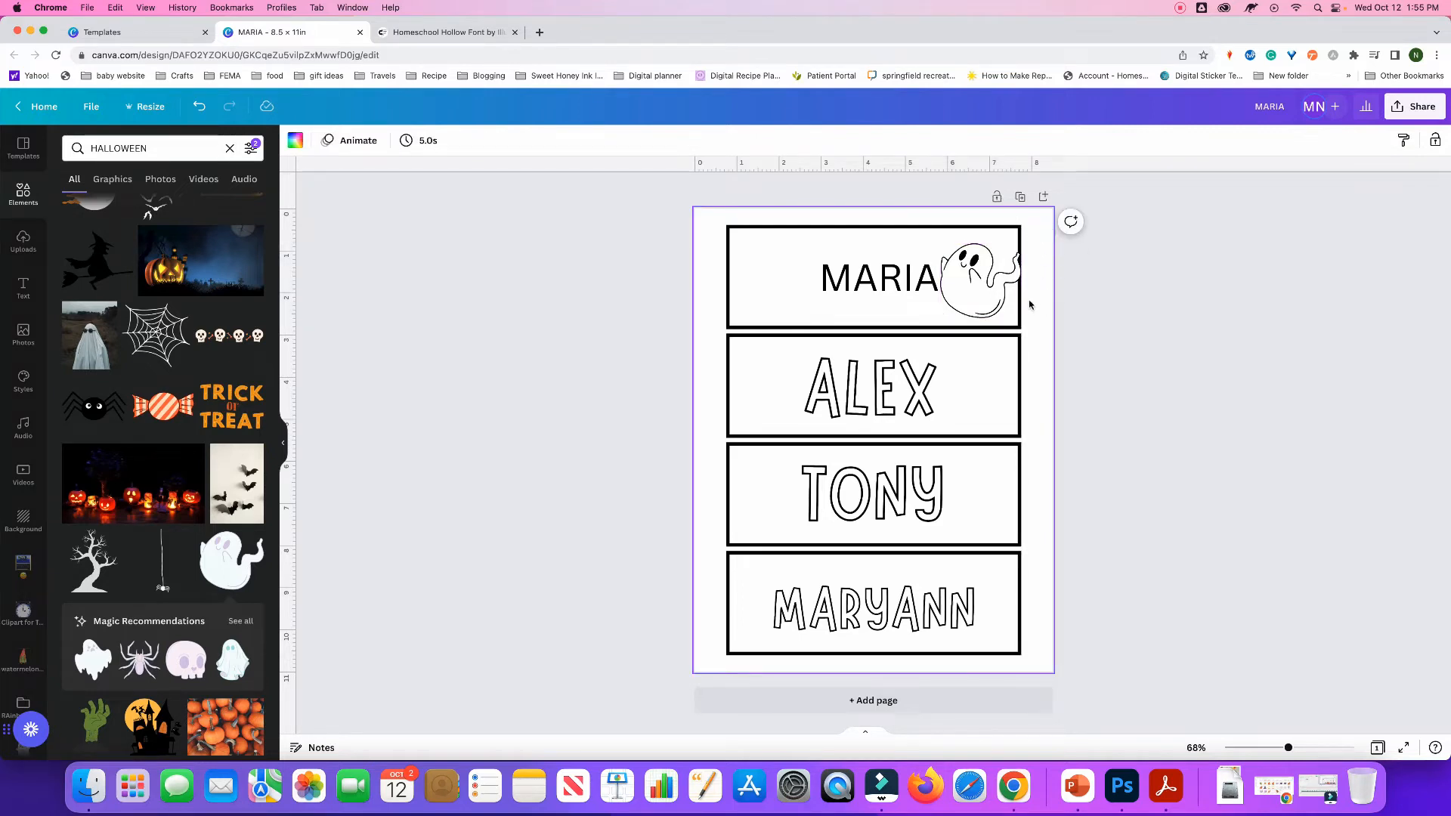
click(985, 308)
drag(987, 313, 986, 312)
click(1070, 321)
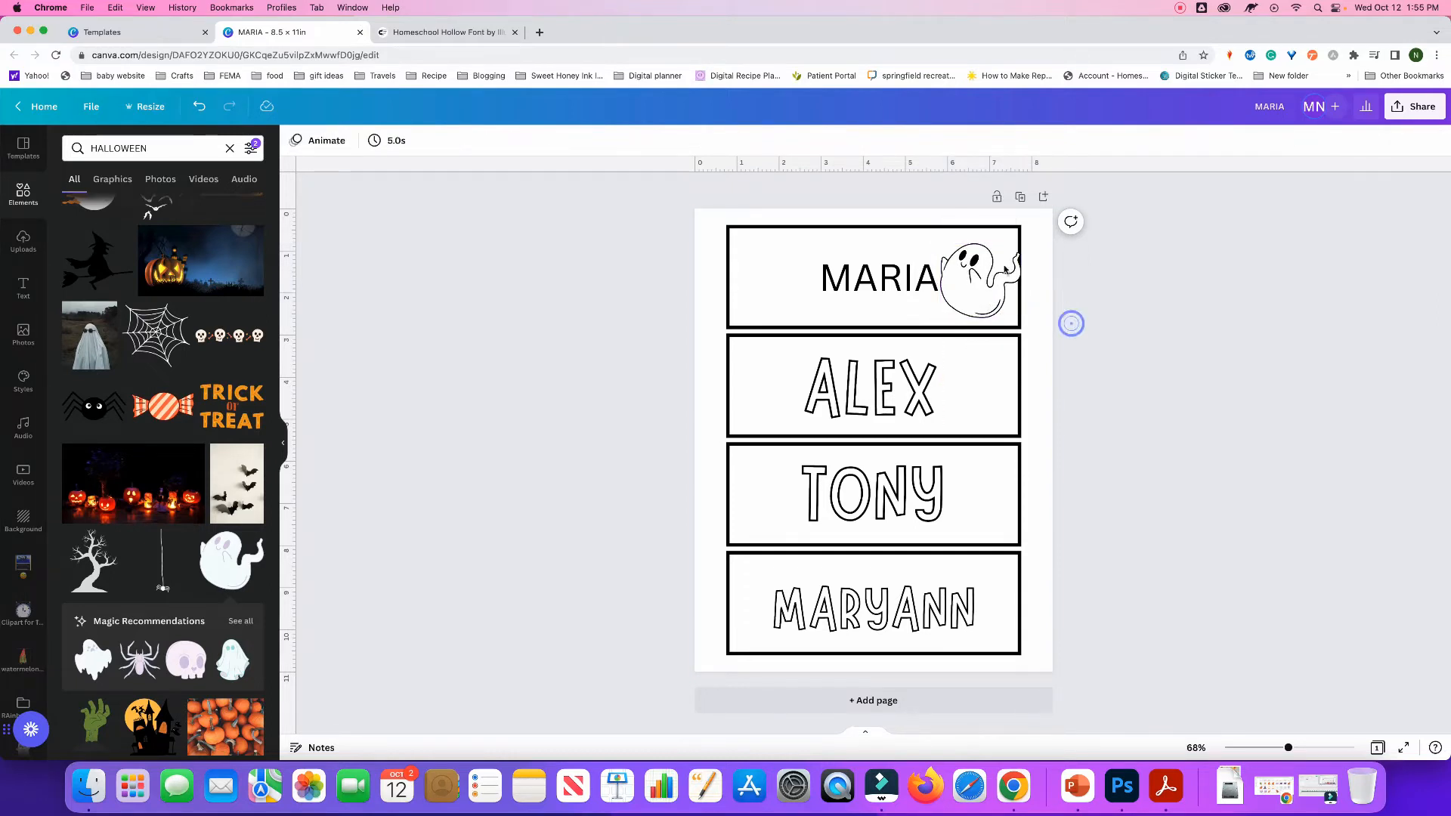
Insert the orange striped wrapped-candy graphic and bring it to the front of the names
click(163, 406)
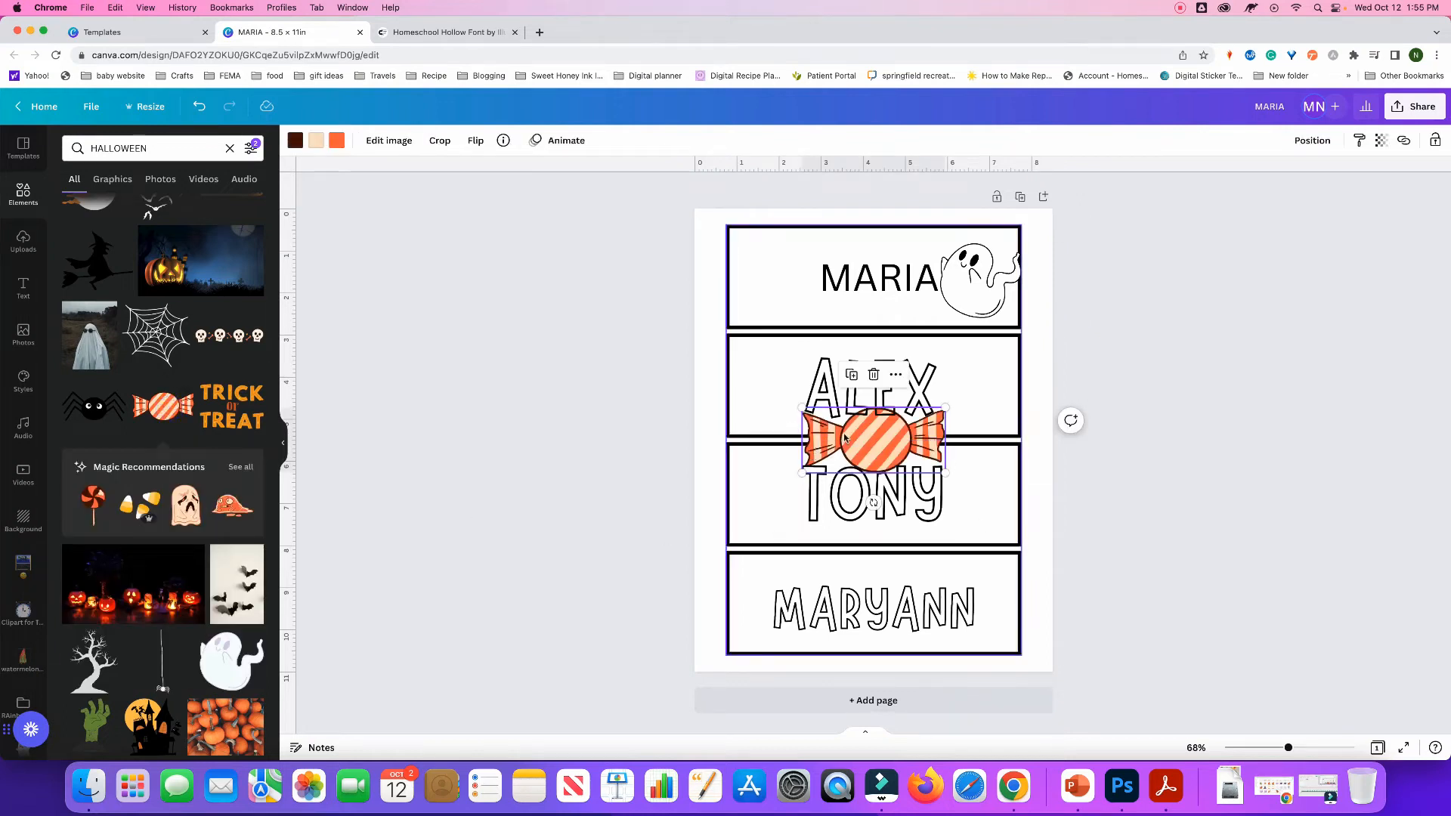
click(895, 375)
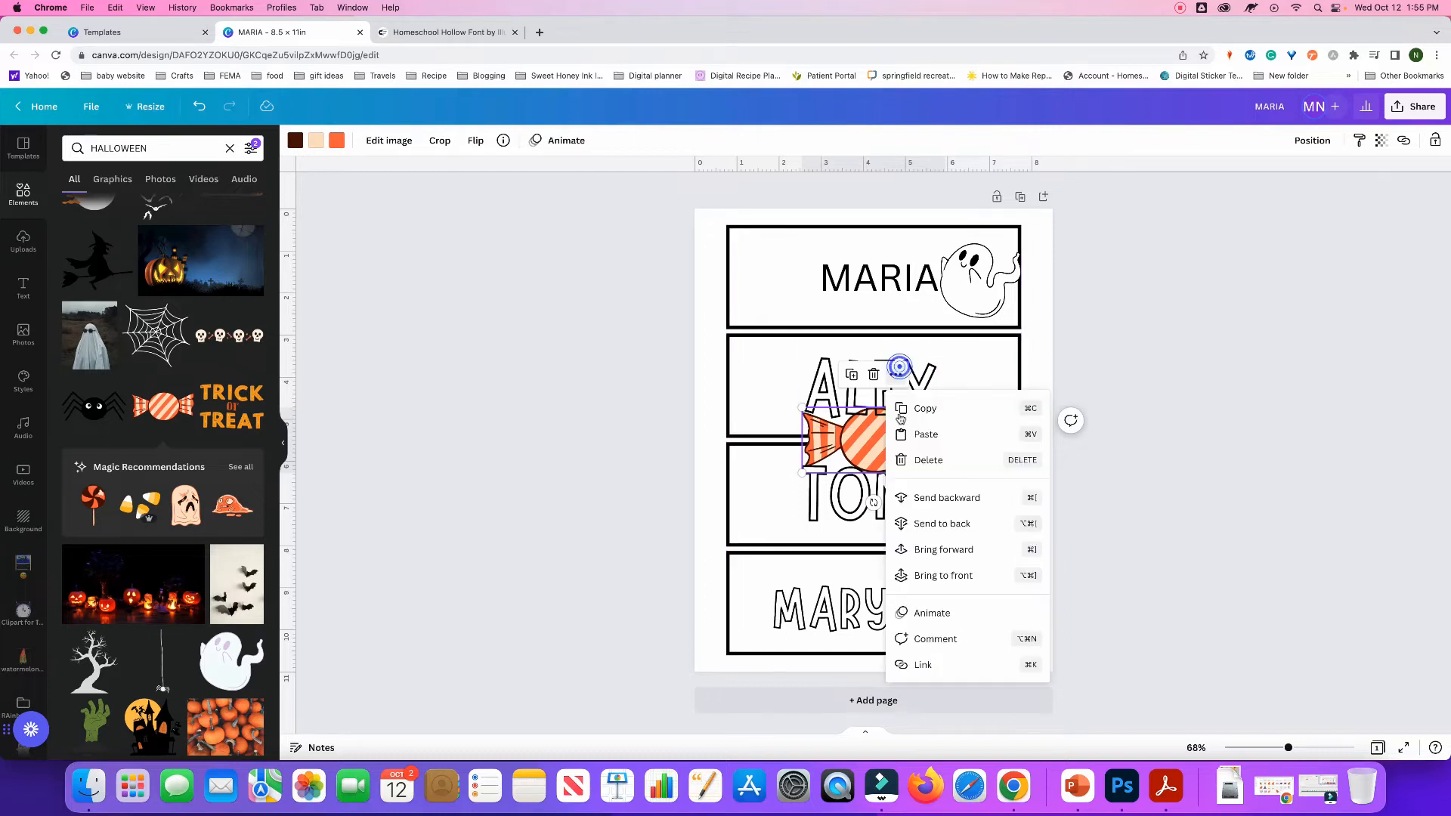
click(952, 576)
Move the candy into the first box and scale it down below the start of the name
drag(883, 440, 797, 312)
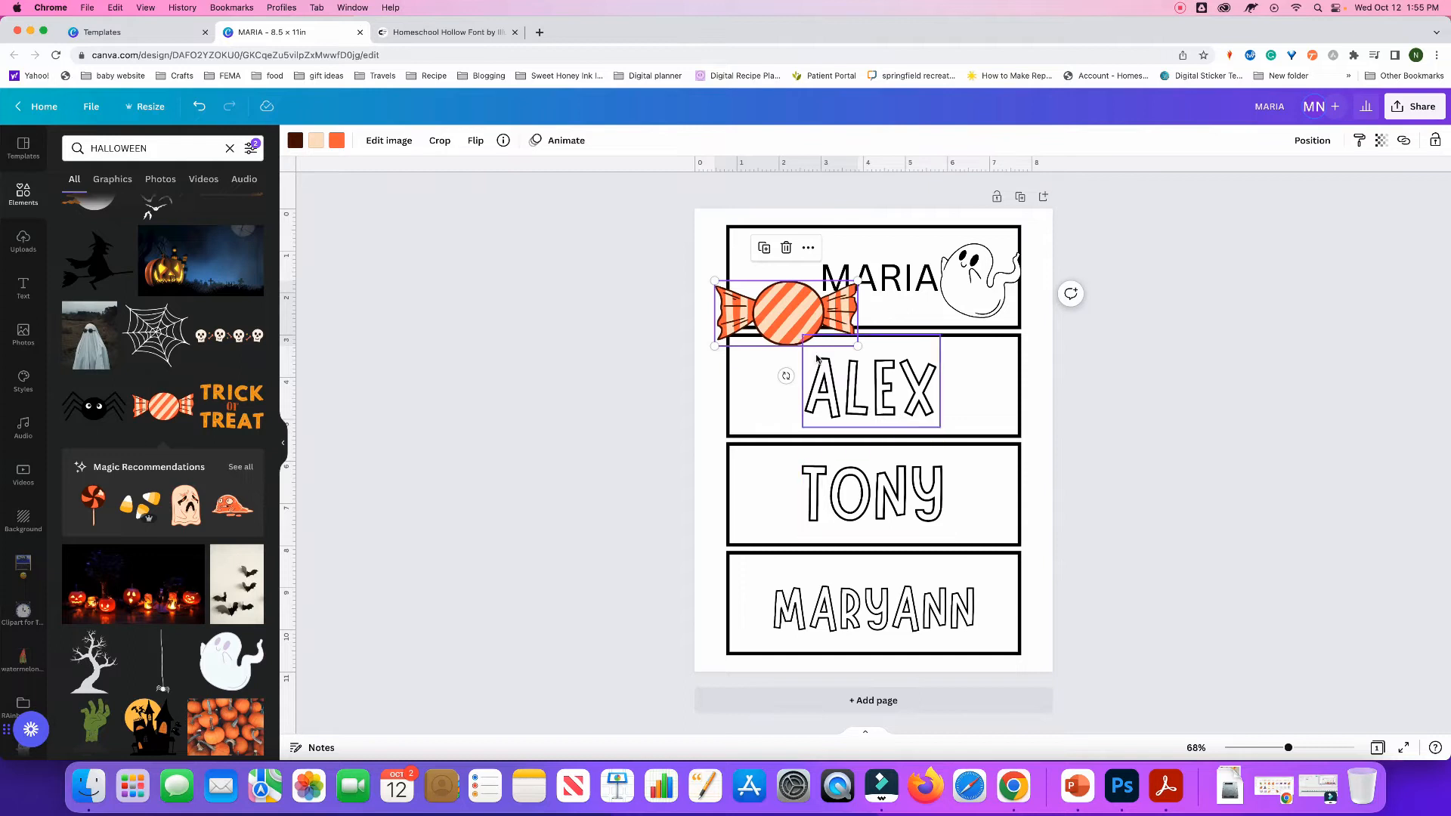
click(778, 314)
drag(717, 347, 794, 302)
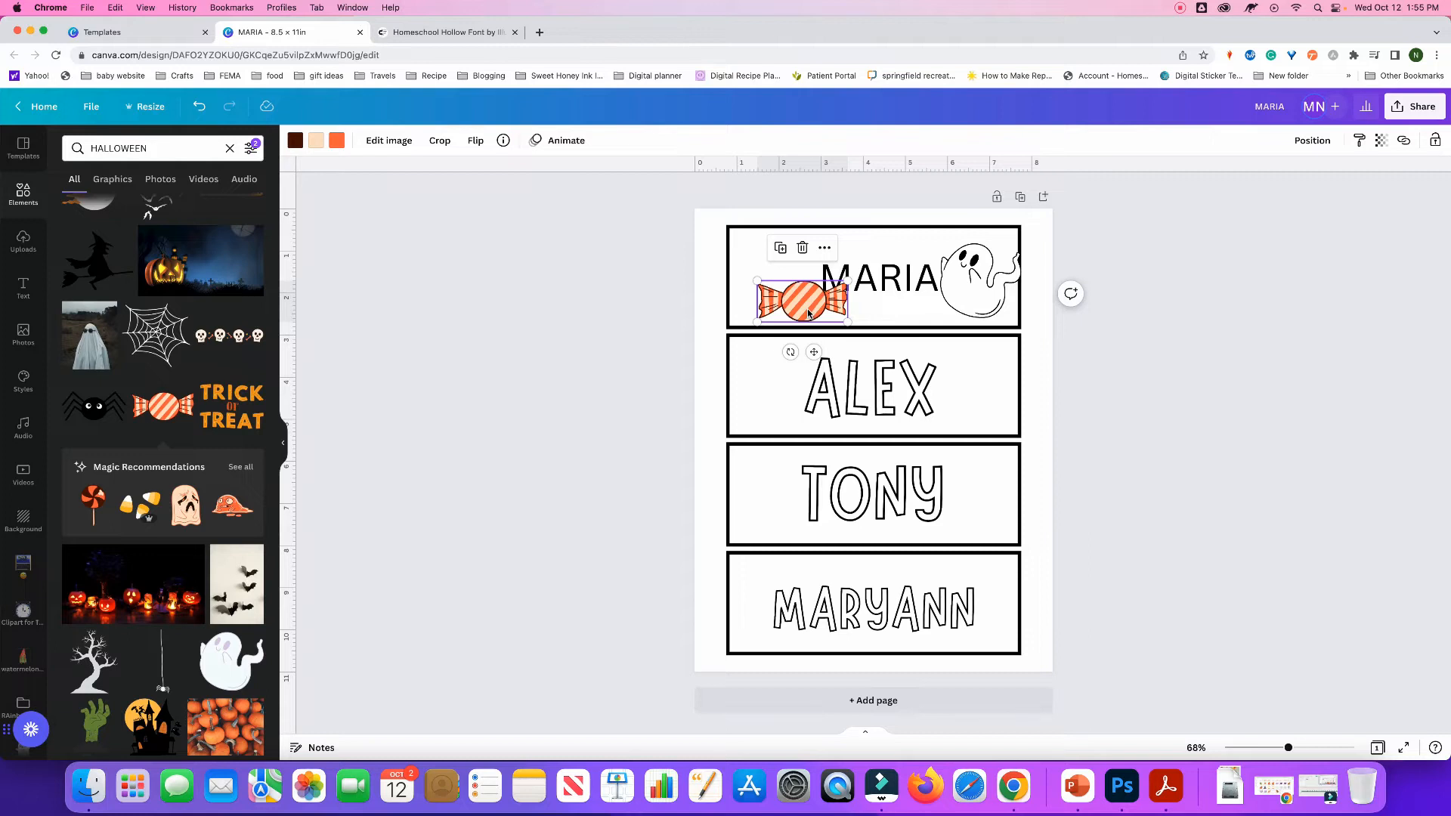
Recolor the candy with white in place of orange, a paler cream for the stripes, and black outlines
click(335, 143)
click(244, 208)
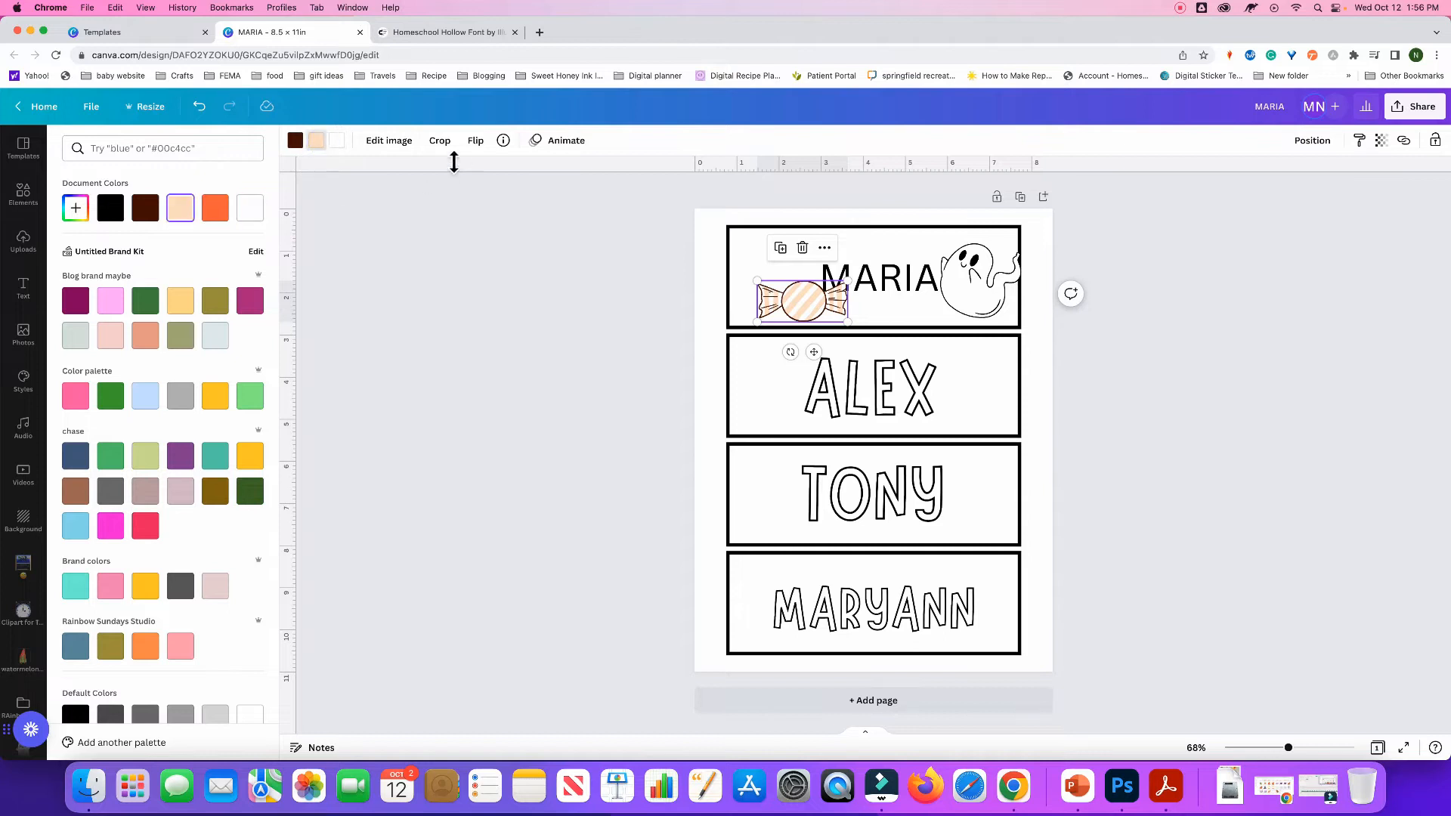
click(75, 208)
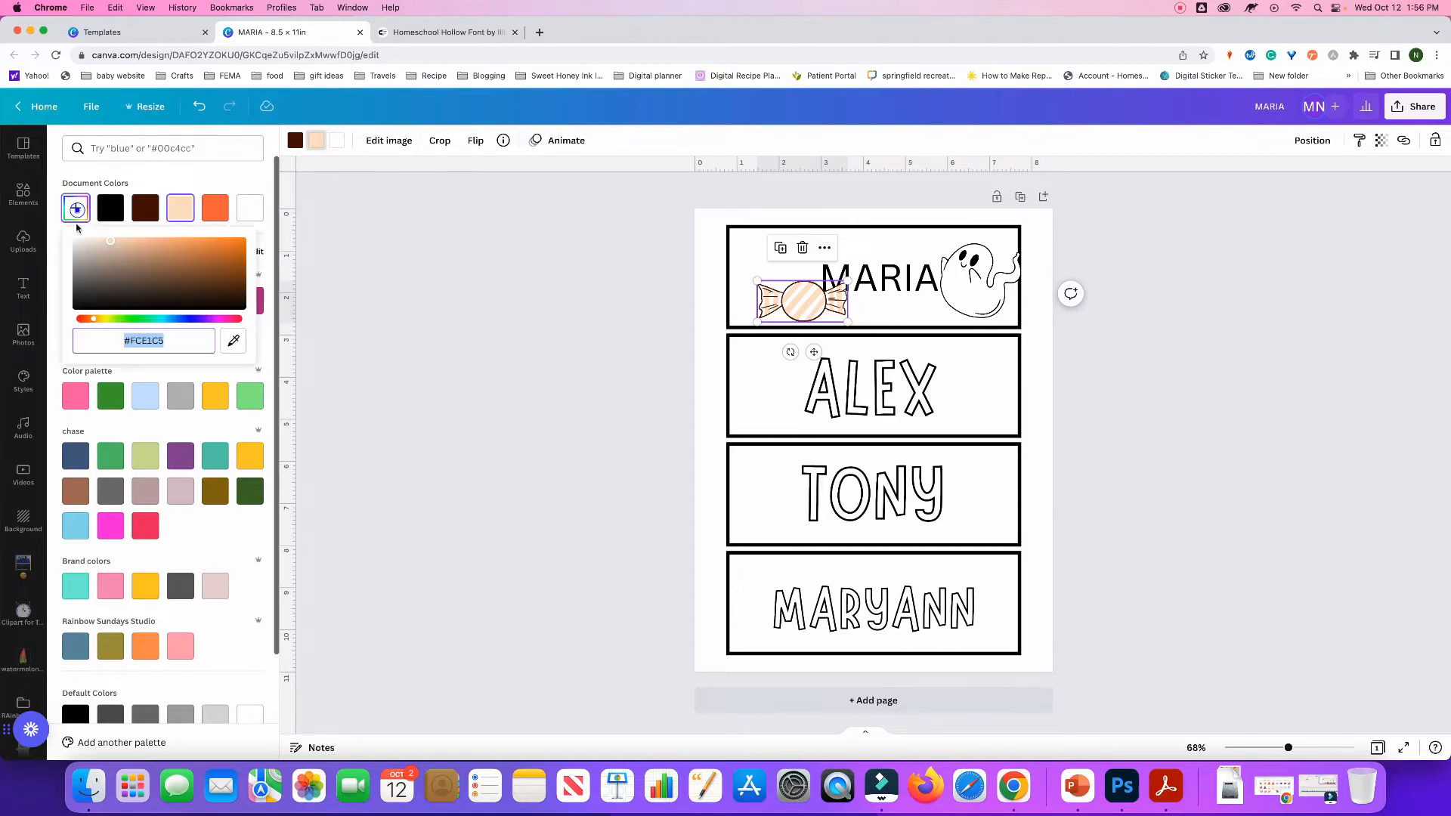
click(88, 243)
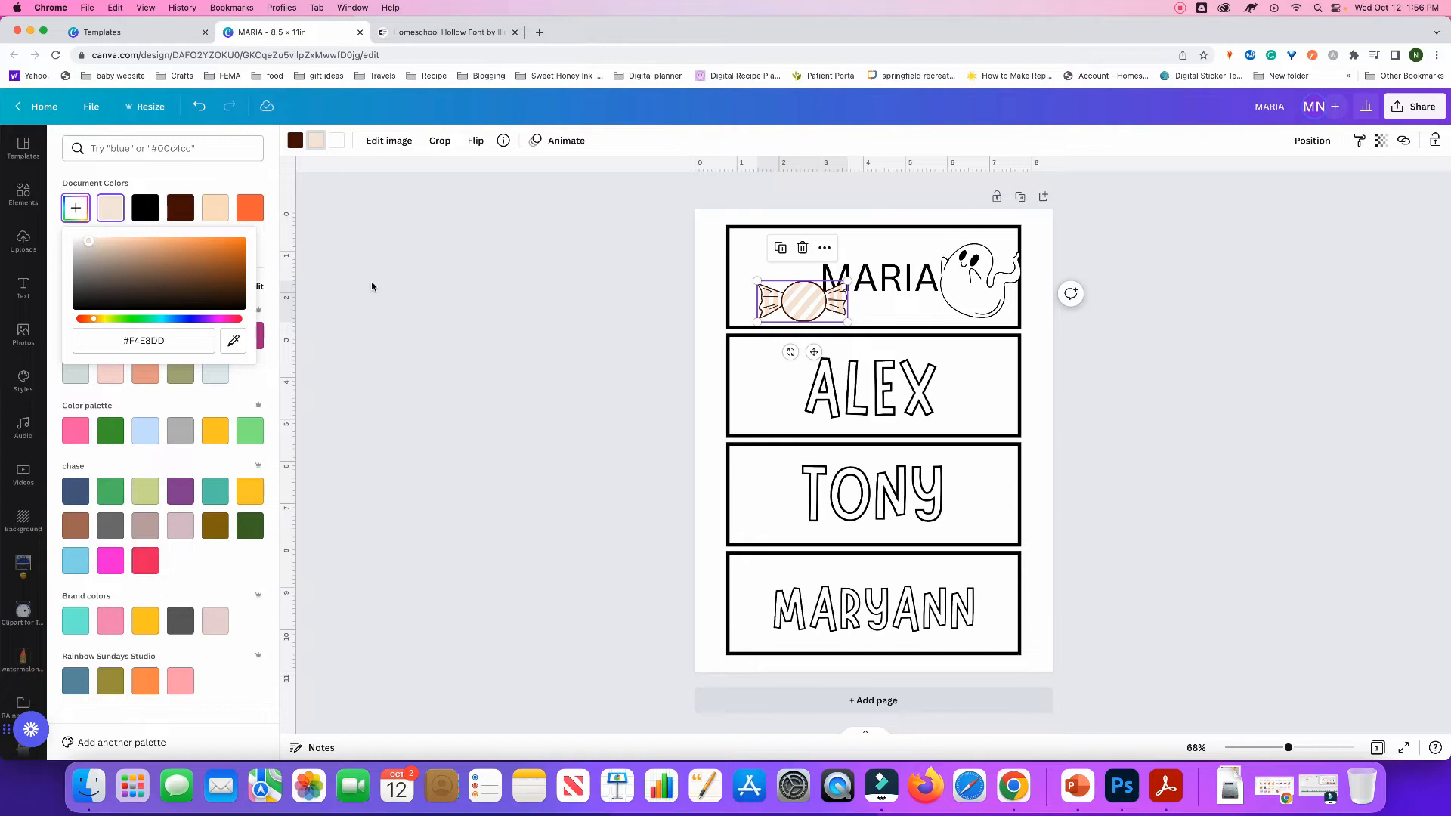
click(295, 140)
click(145, 208)
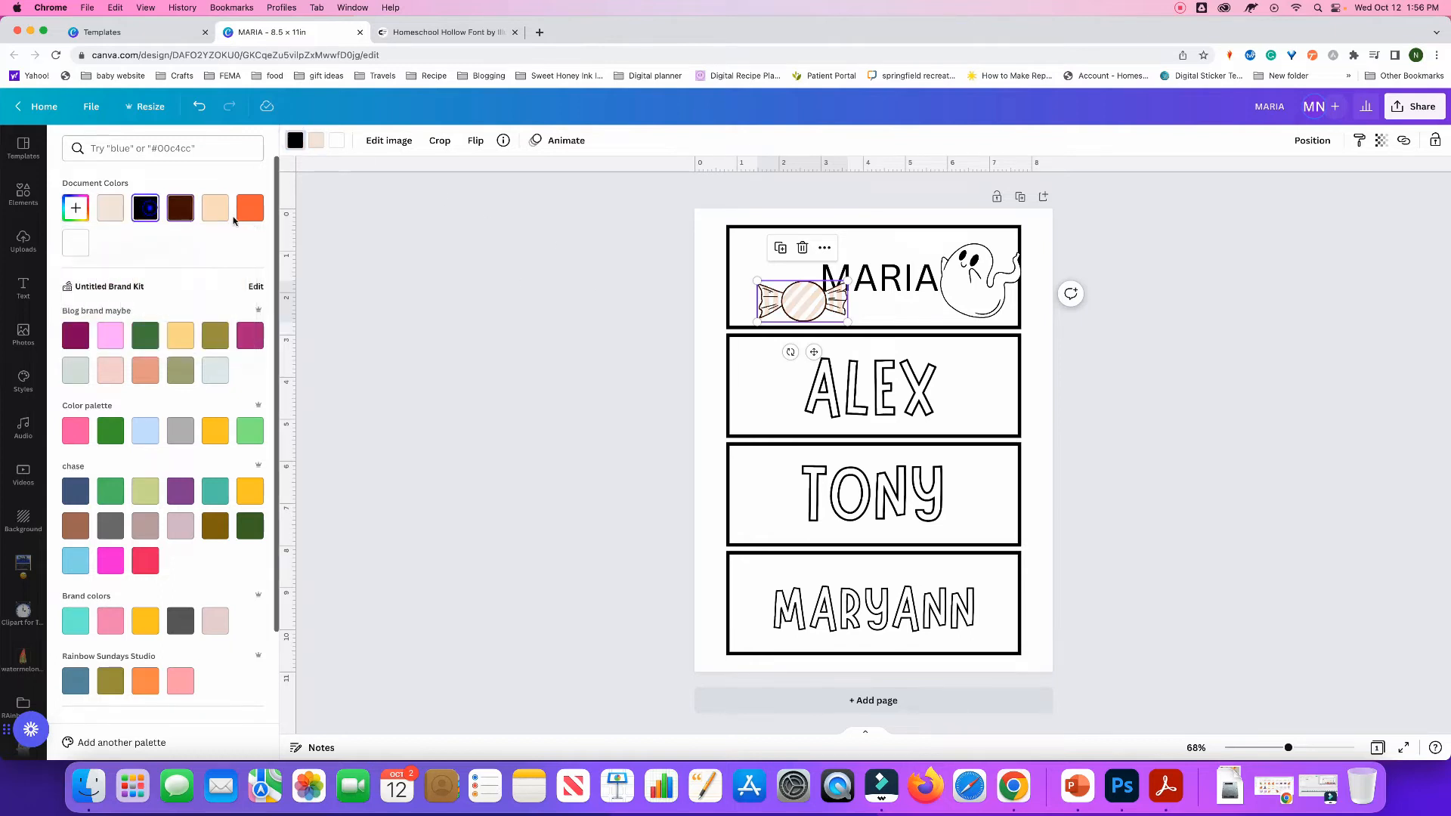
click(530, 283)
Change the candy's cream stripes to white and place it tilted before the name in the first box
click(802, 301)
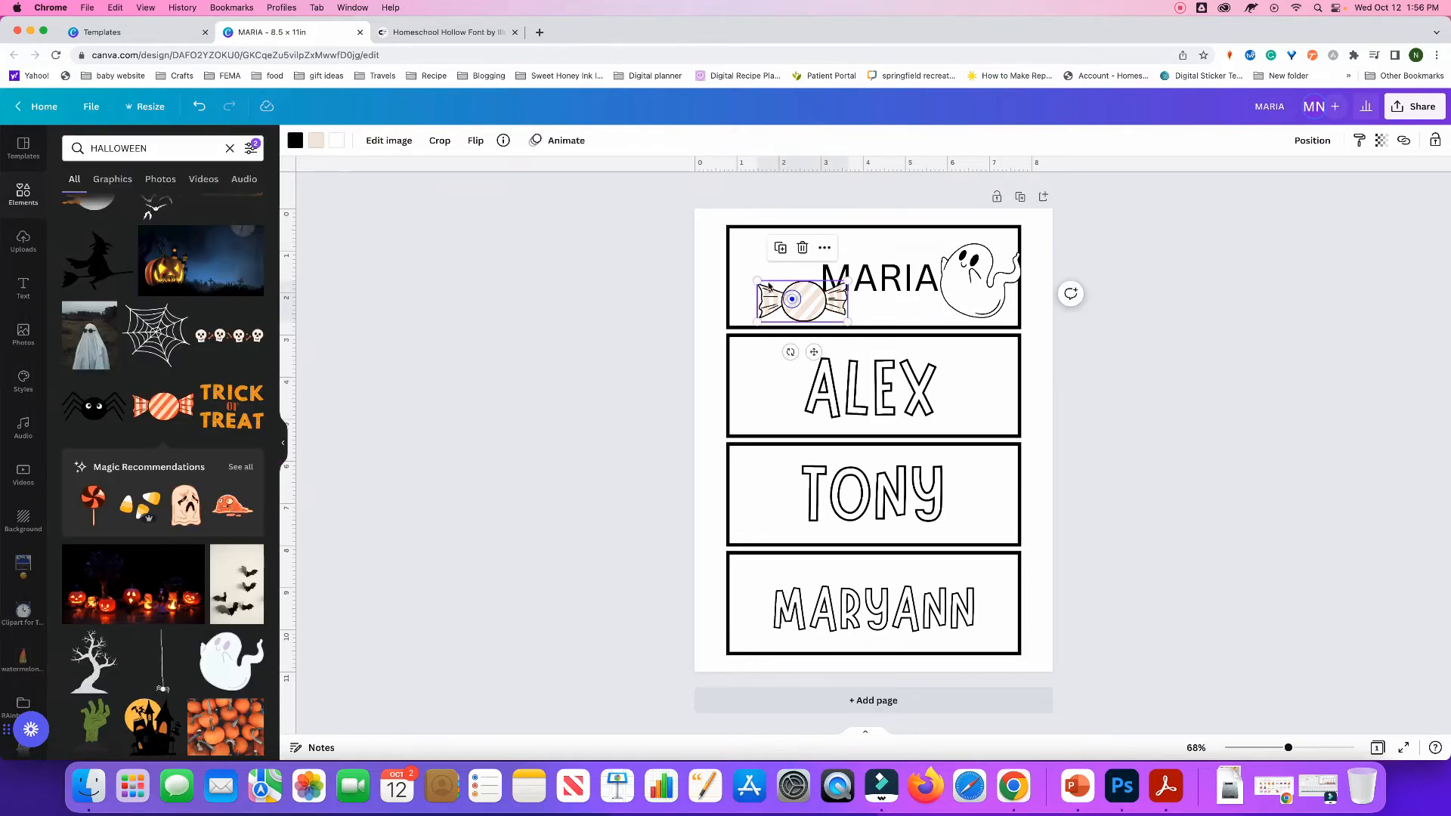
click(325, 143)
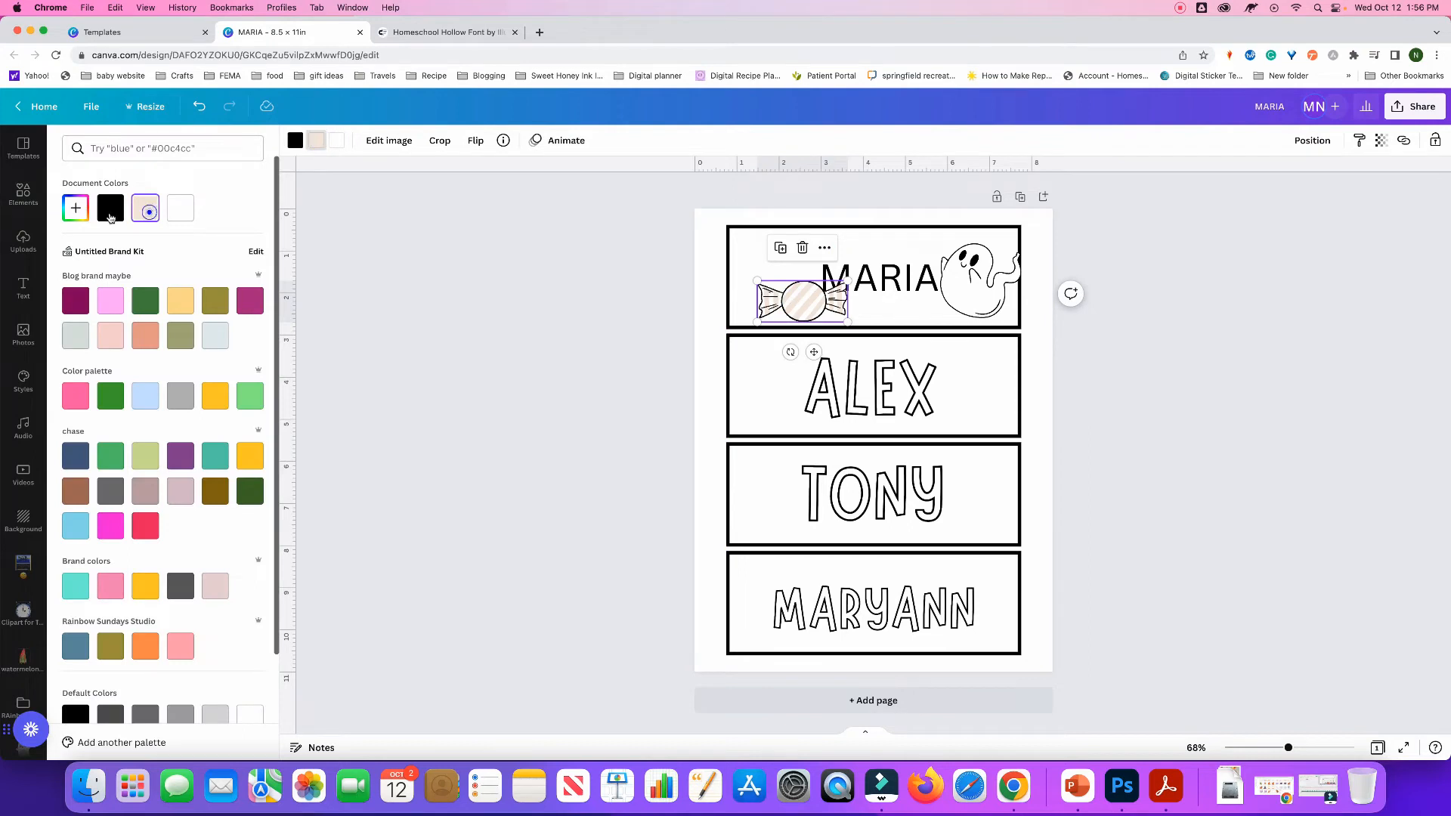
click(75, 208)
drag(93, 243, 86, 241)
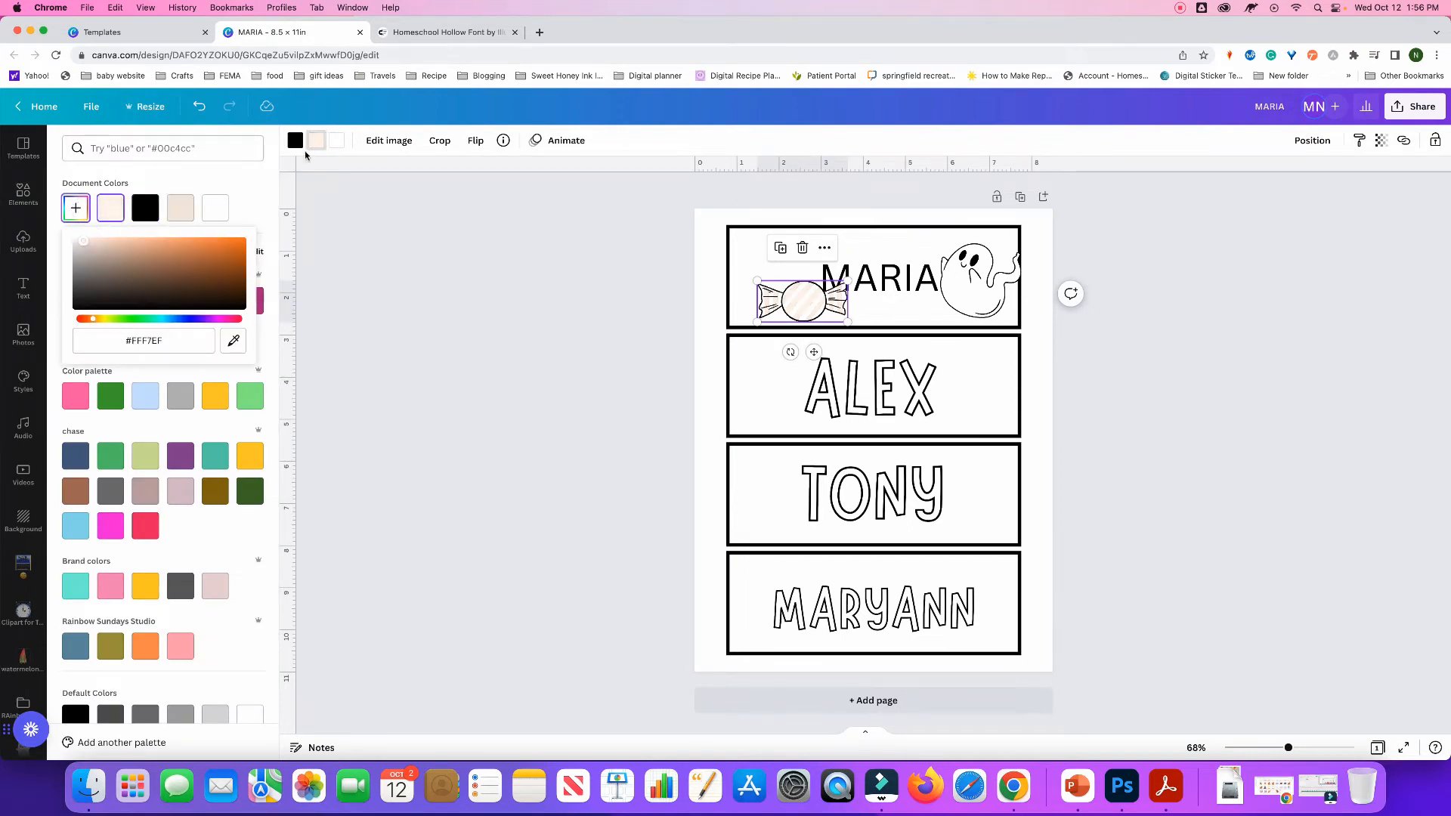
click(221, 209)
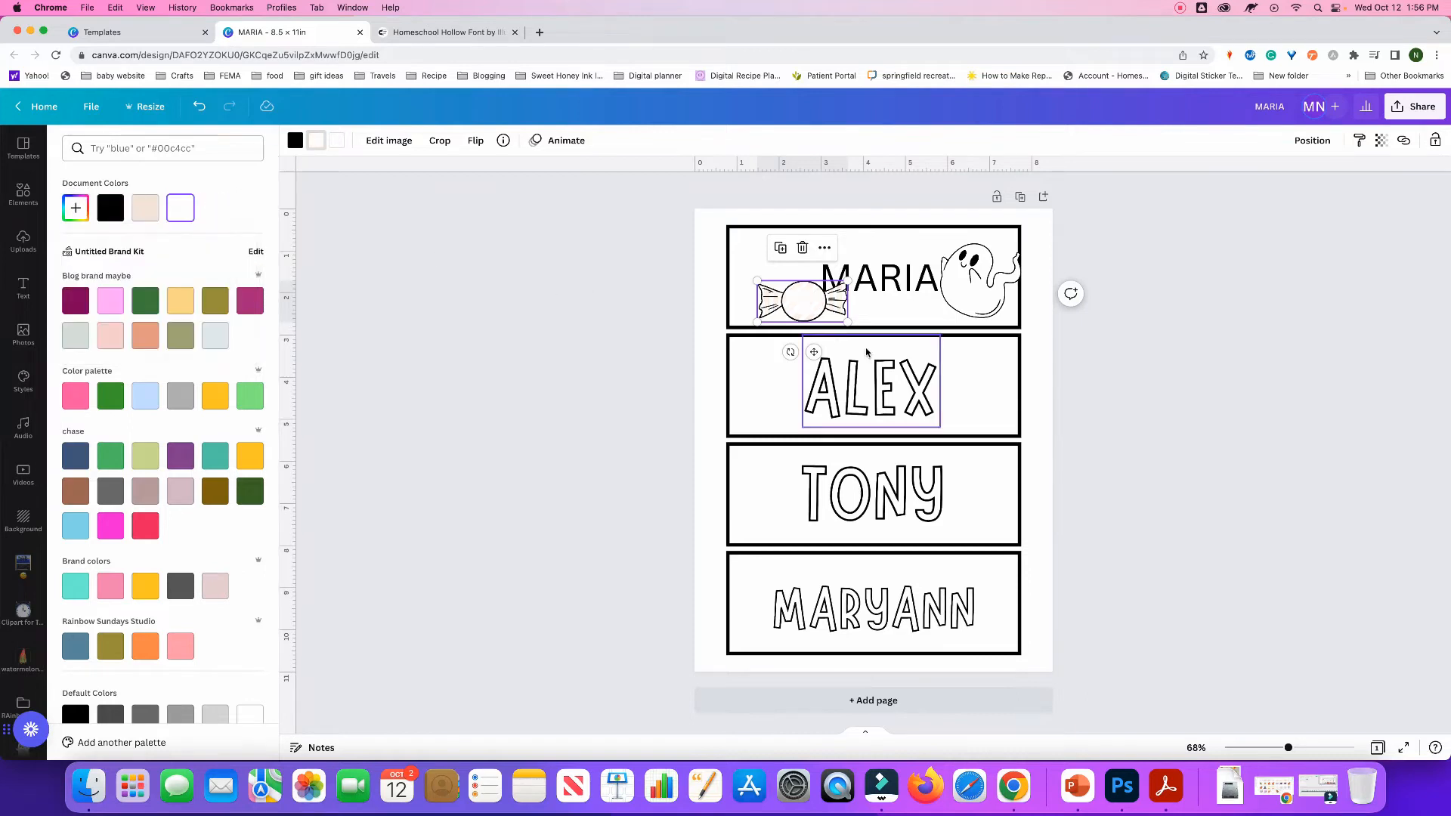
drag(829, 324, 813, 258)
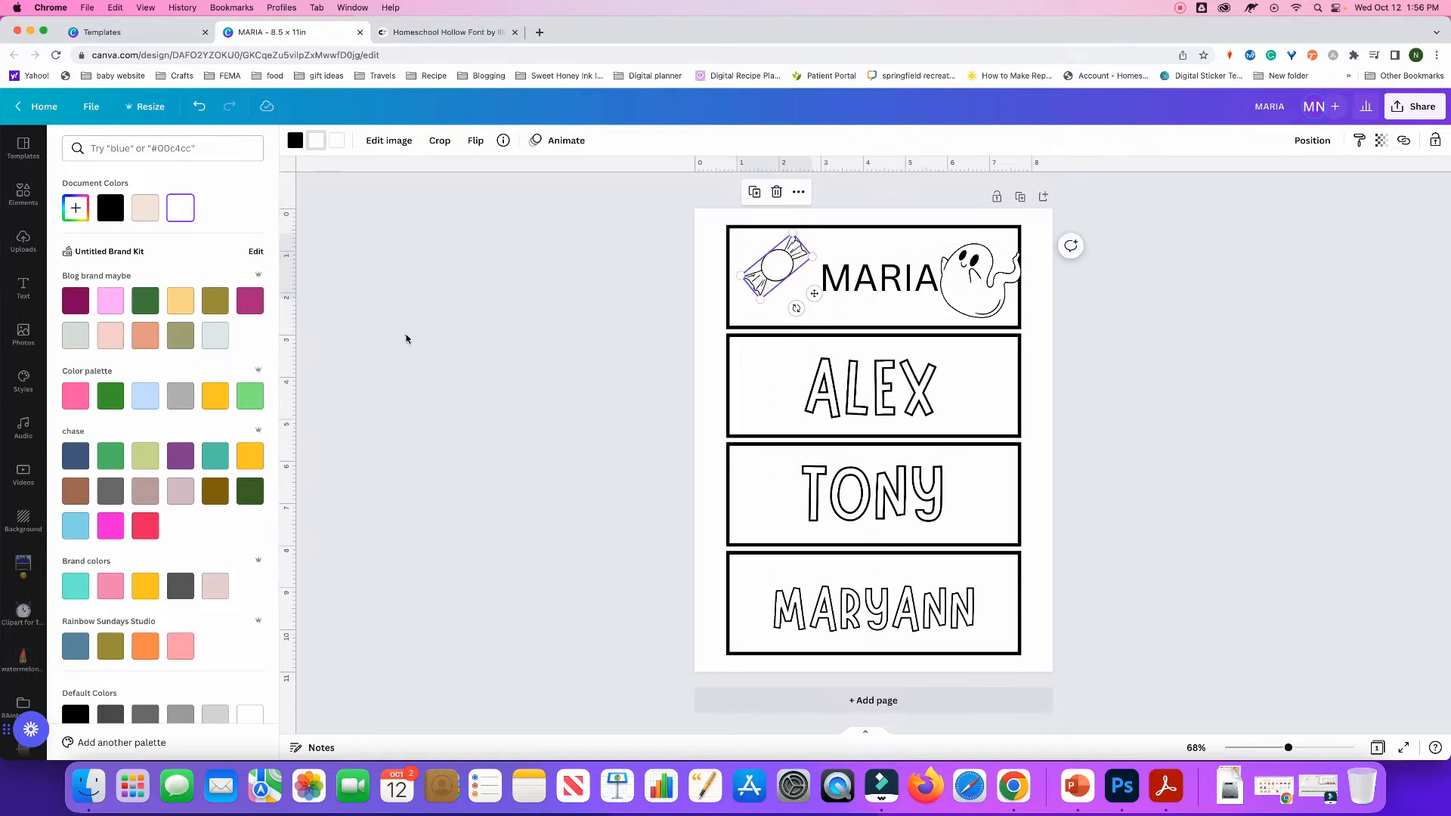
click(406, 337)
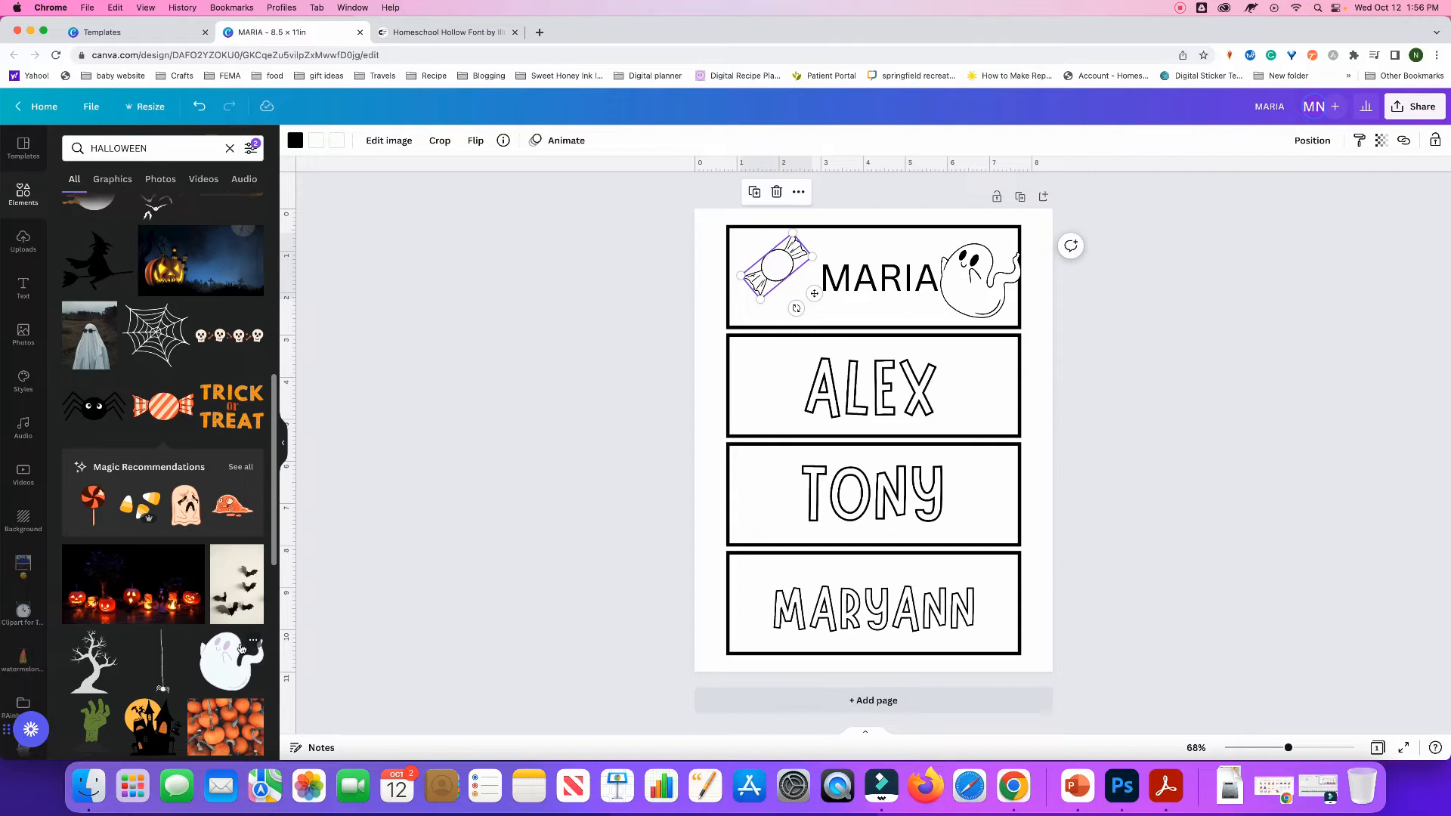
Insert the floating ghost again to bring up its Magic Recommendations, delete the duplicate and show all the recommended graphics
click(236, 660)
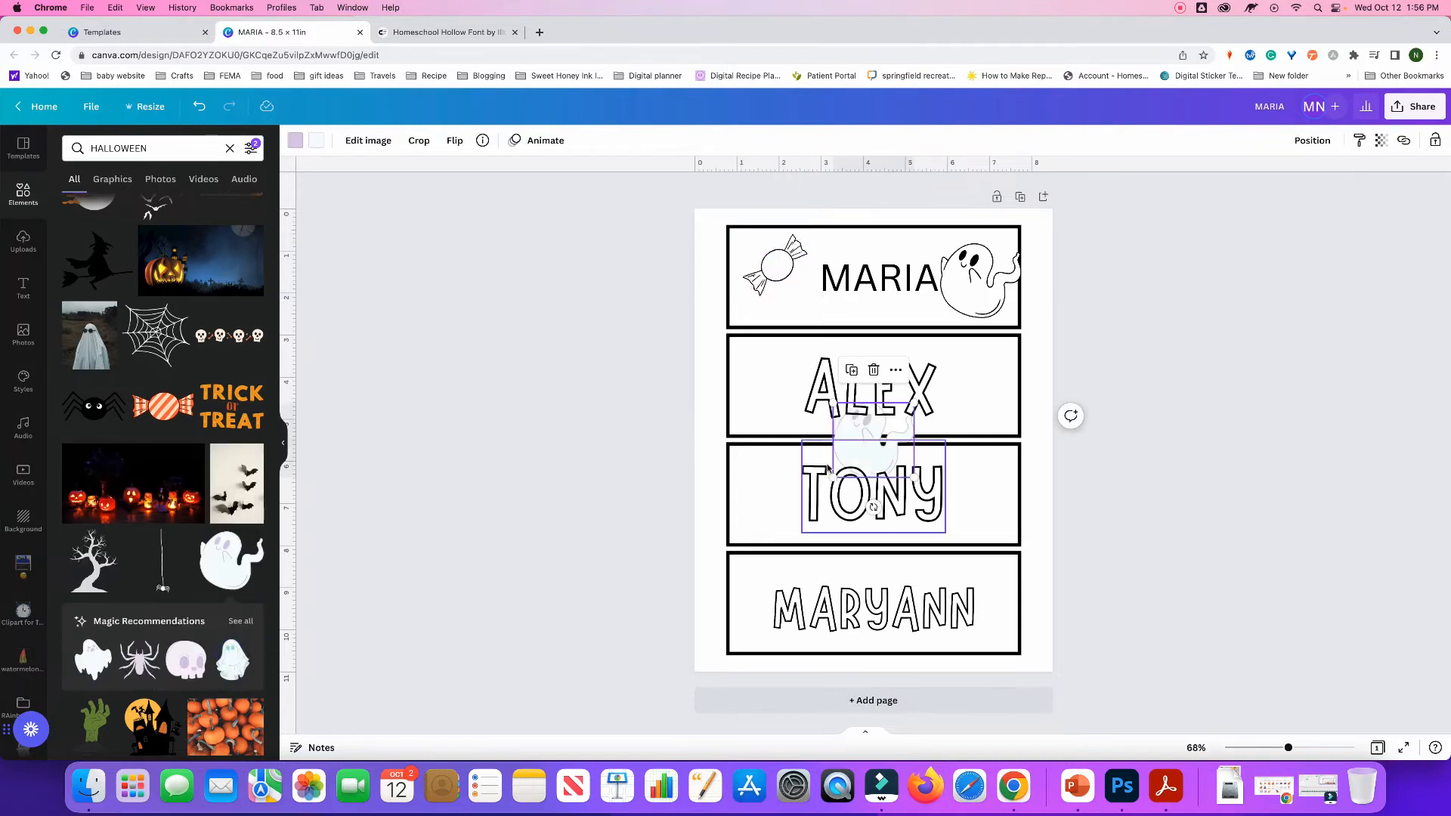
key(Delete)
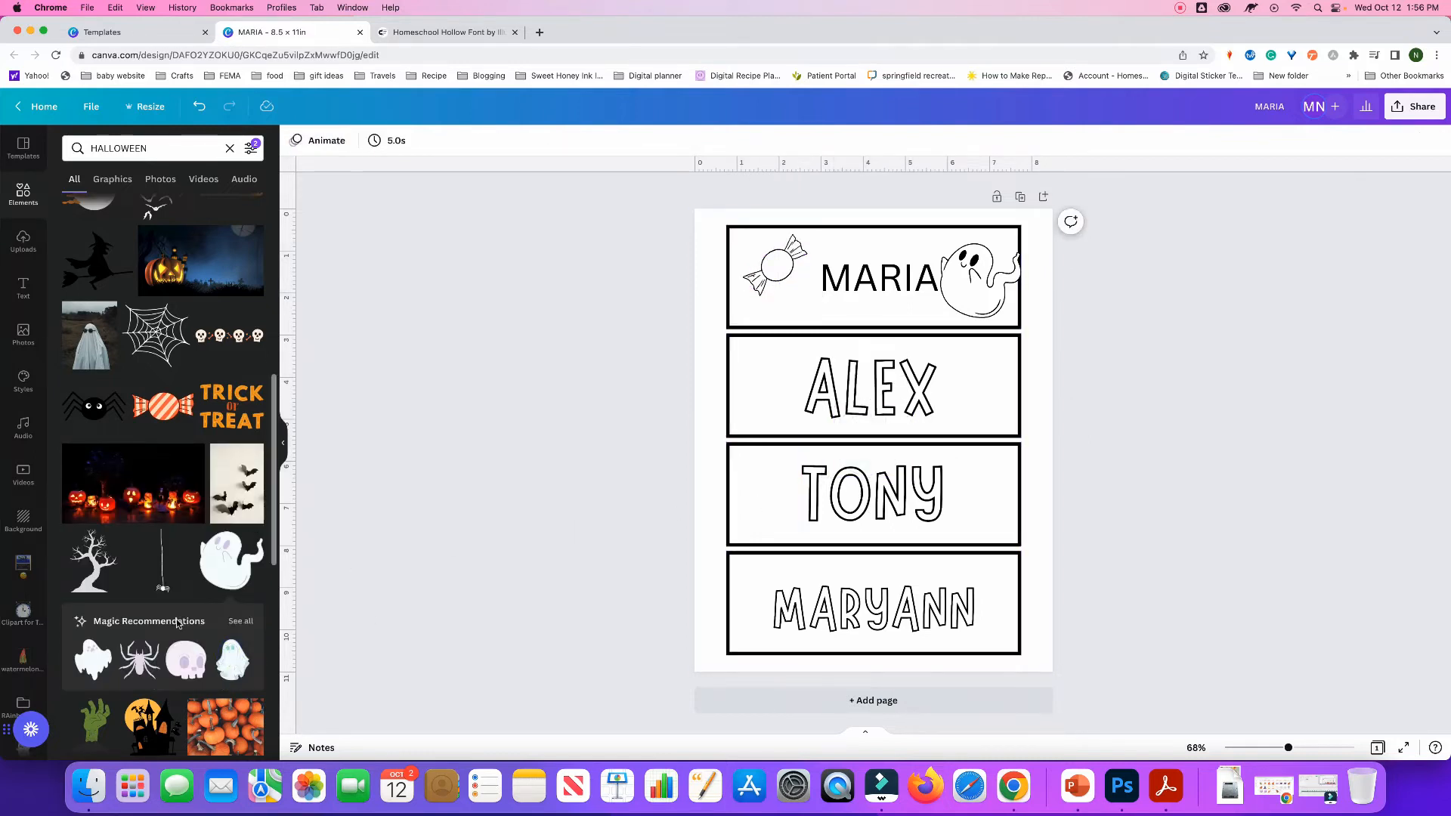
scroll(176, 621, down, 1)
scroll(176, 621, down, 1)
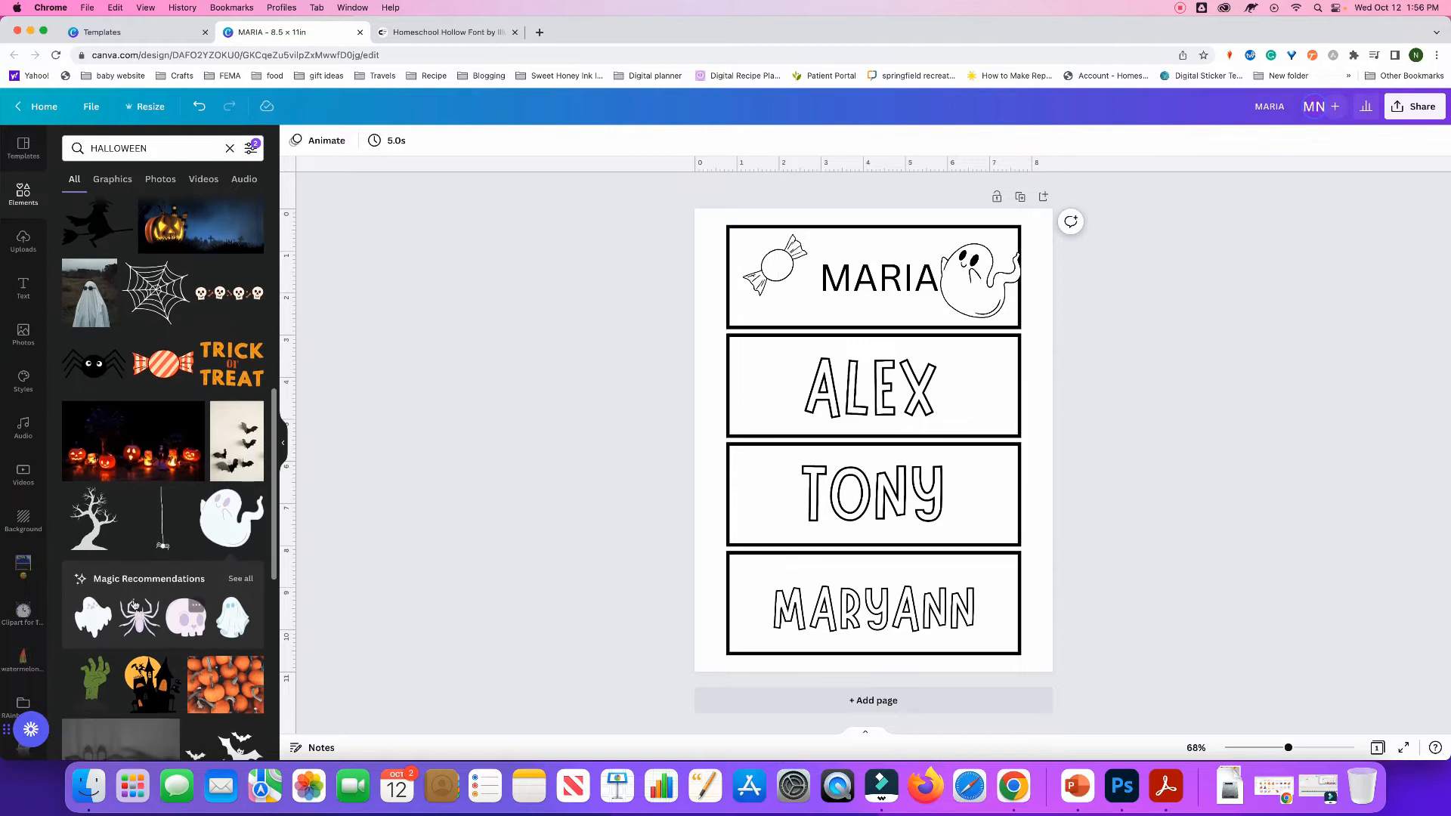
click(240, 578)
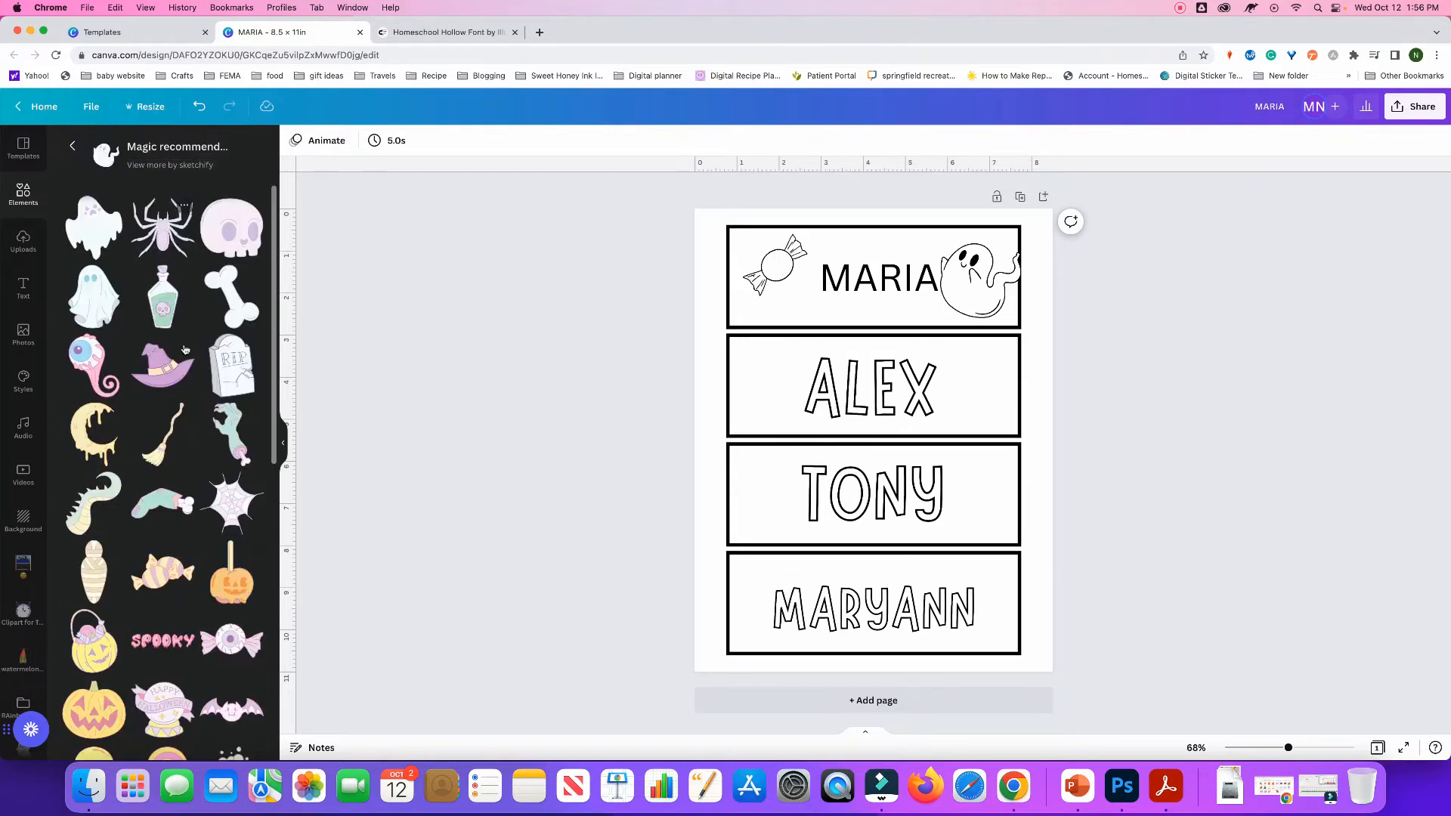
scroll(202, 511, down, 3)
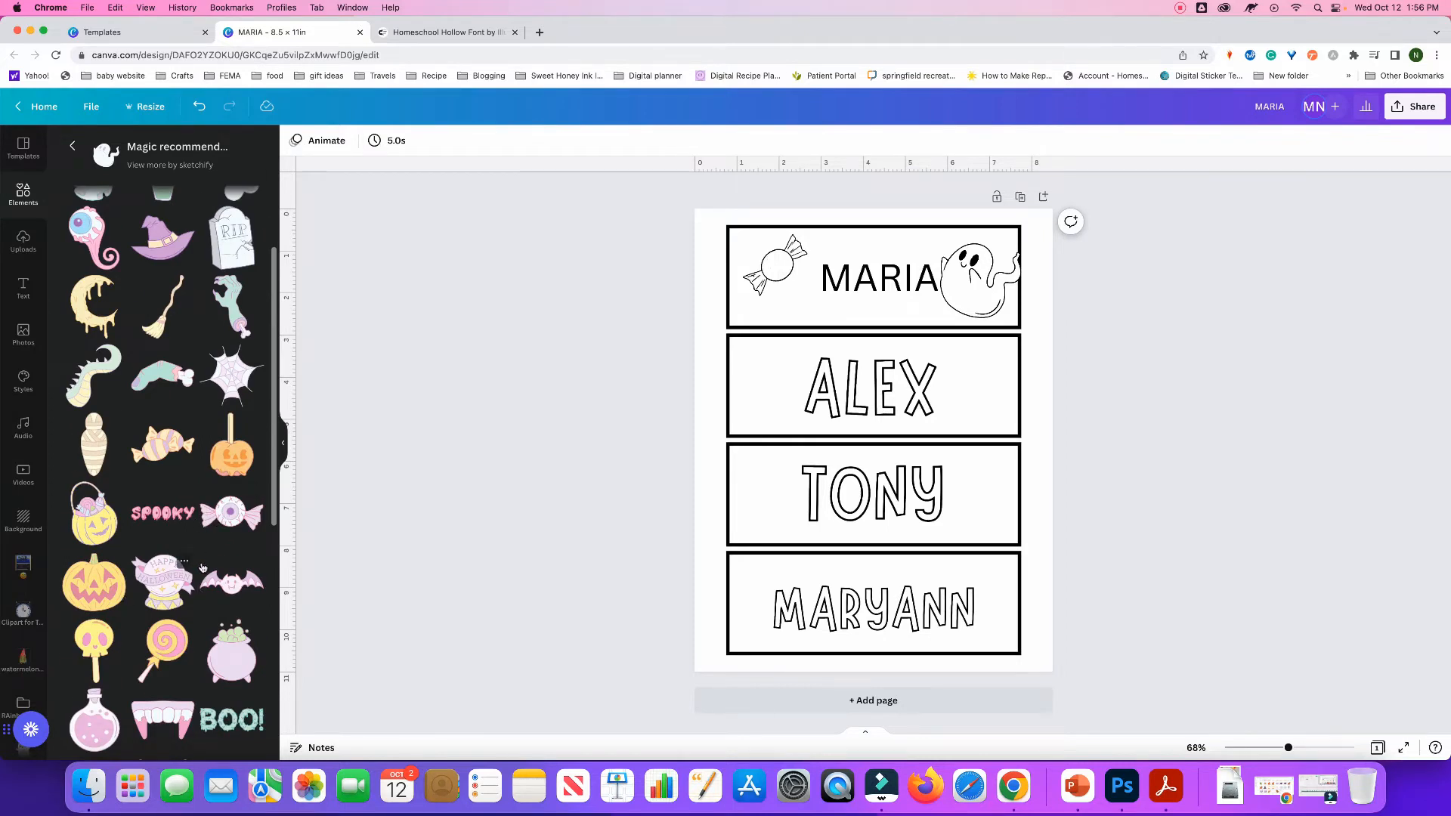
click(173, 591)
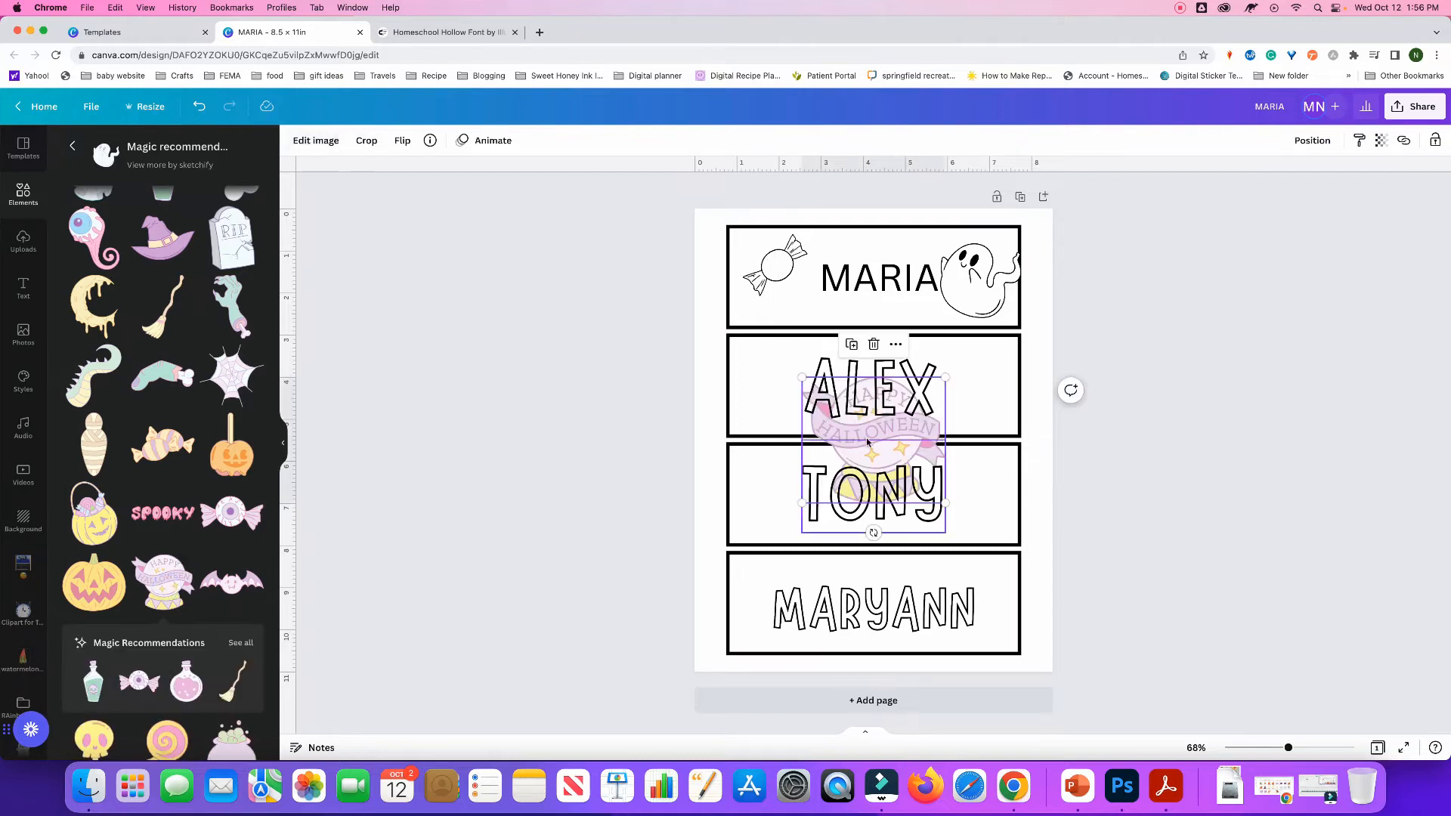
key(BackSpace)
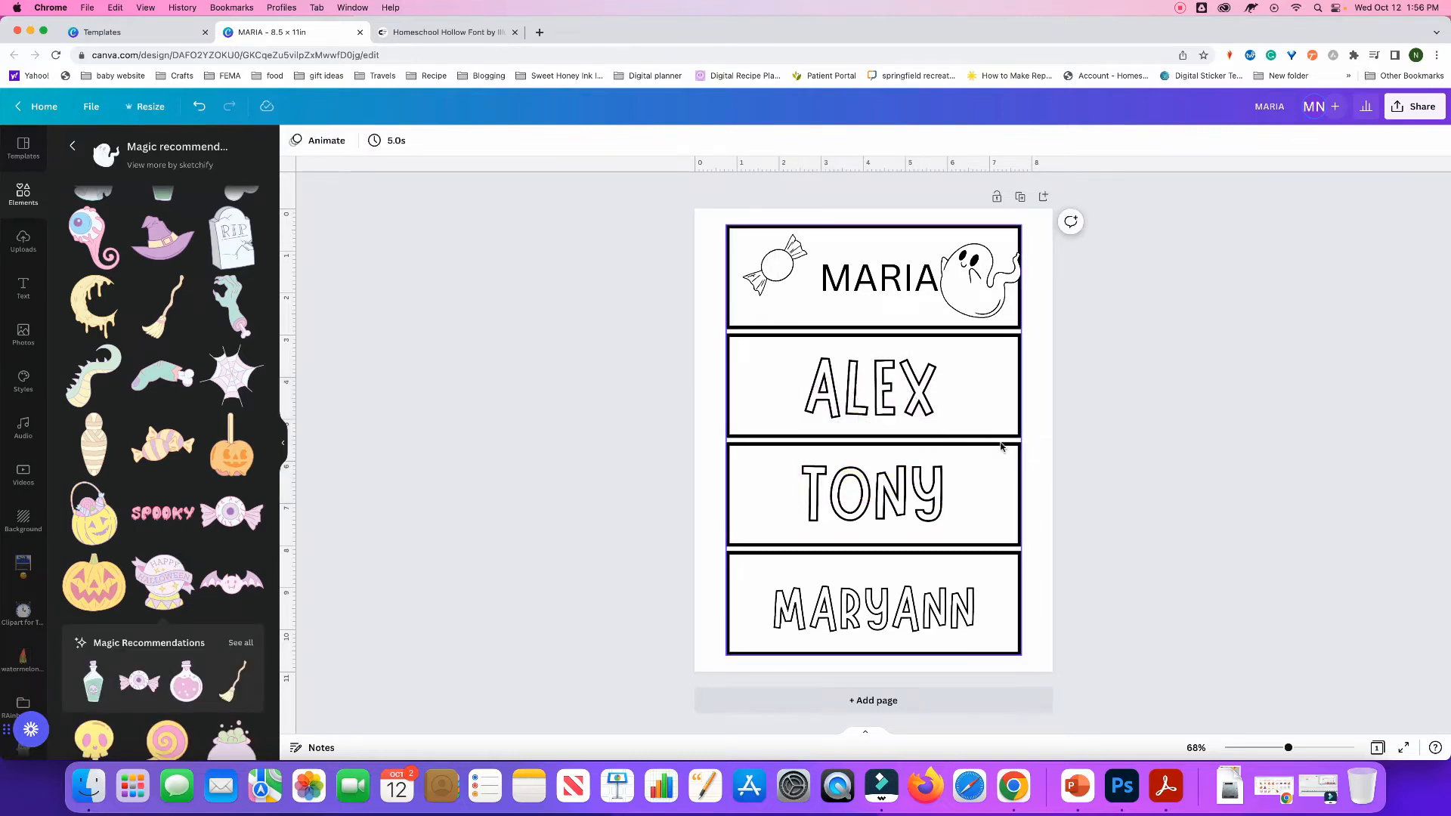
Insert the broom graphic and recolor it with black outlines and white fills
click(225, 698)
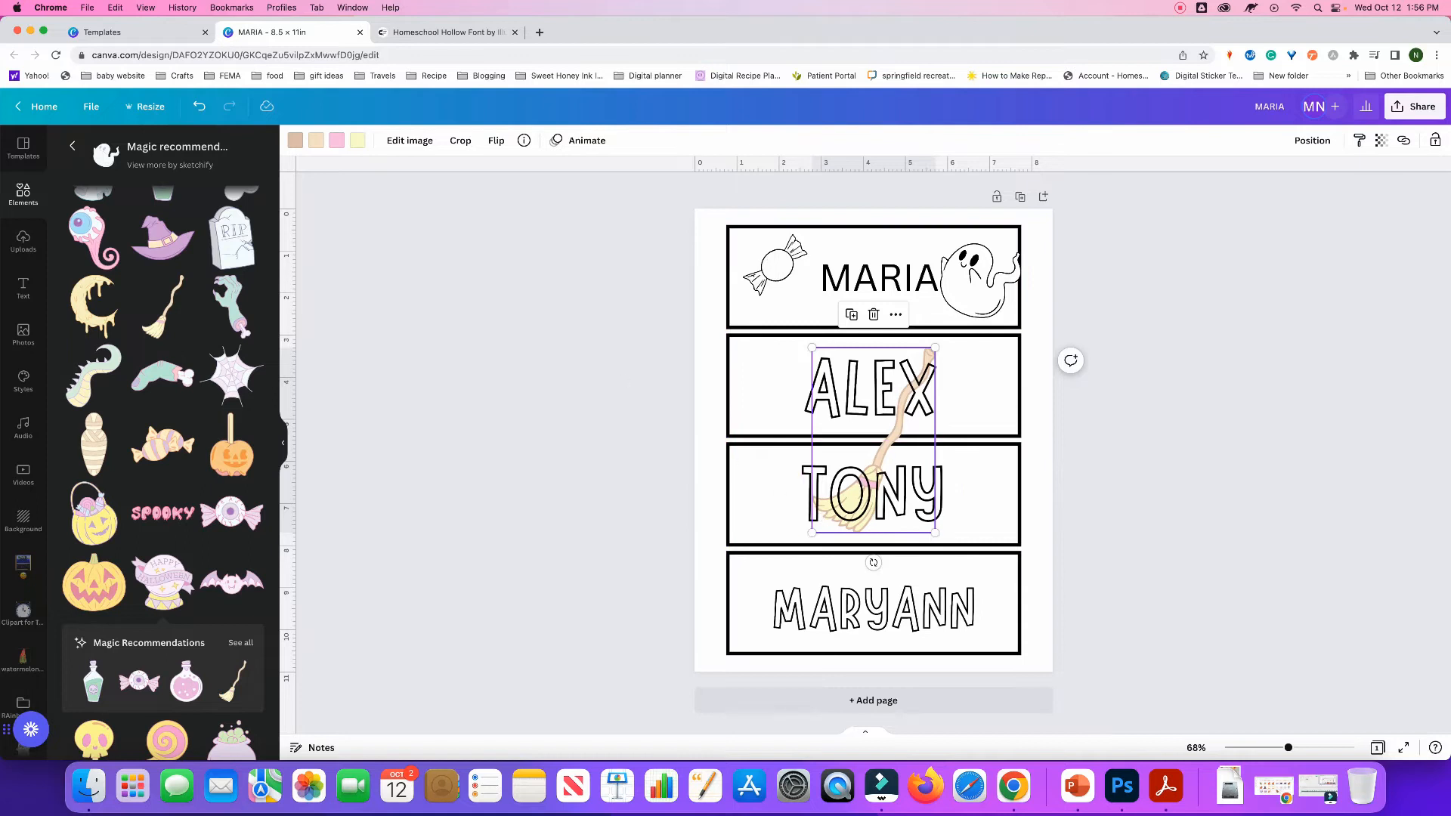
click(358, 143)
click(296, 143)
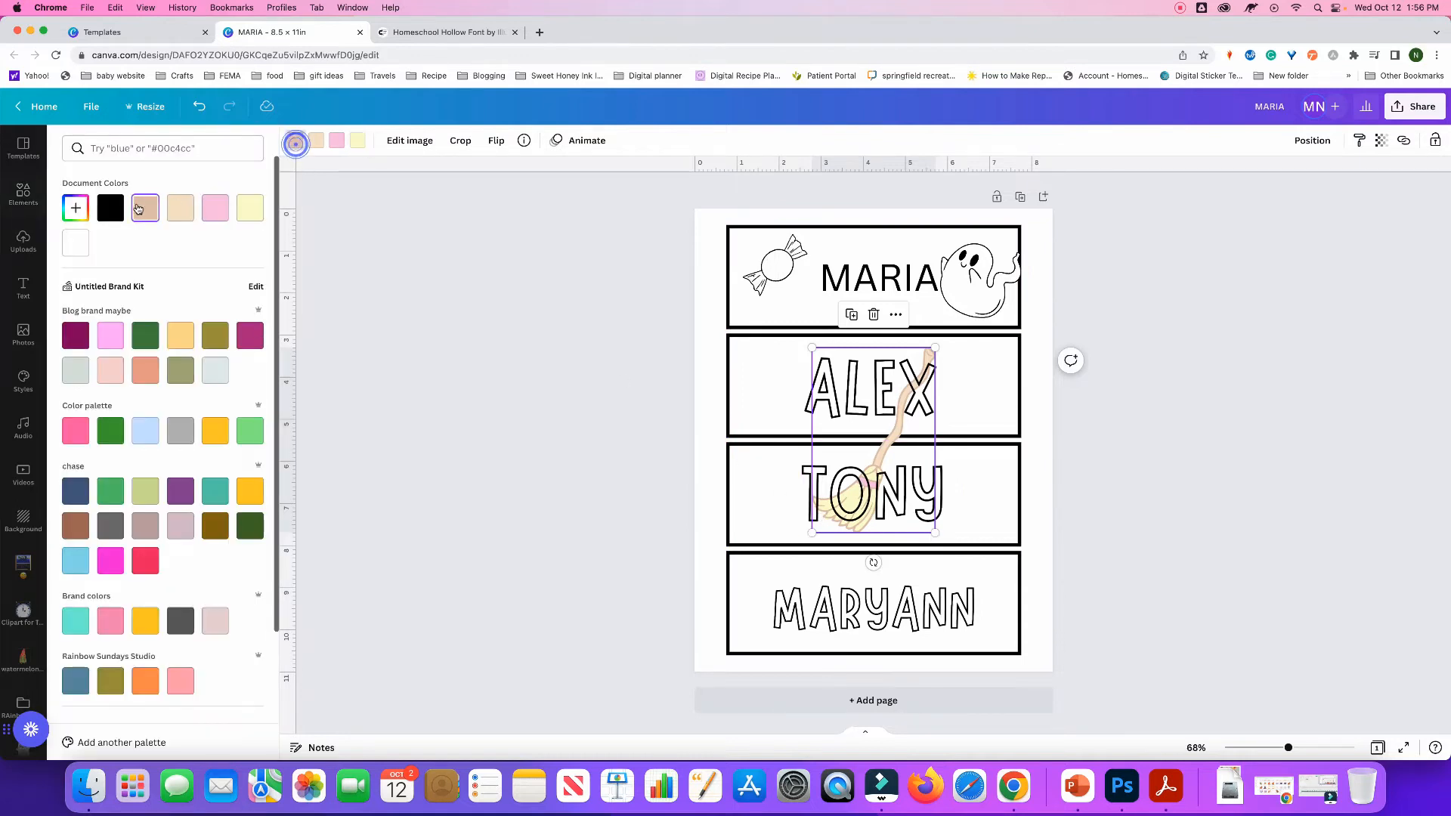
click(110, 208)
click(316, 141)
click(76, 243)
click(80, 244)
click(360, 144)
click(76, 243)
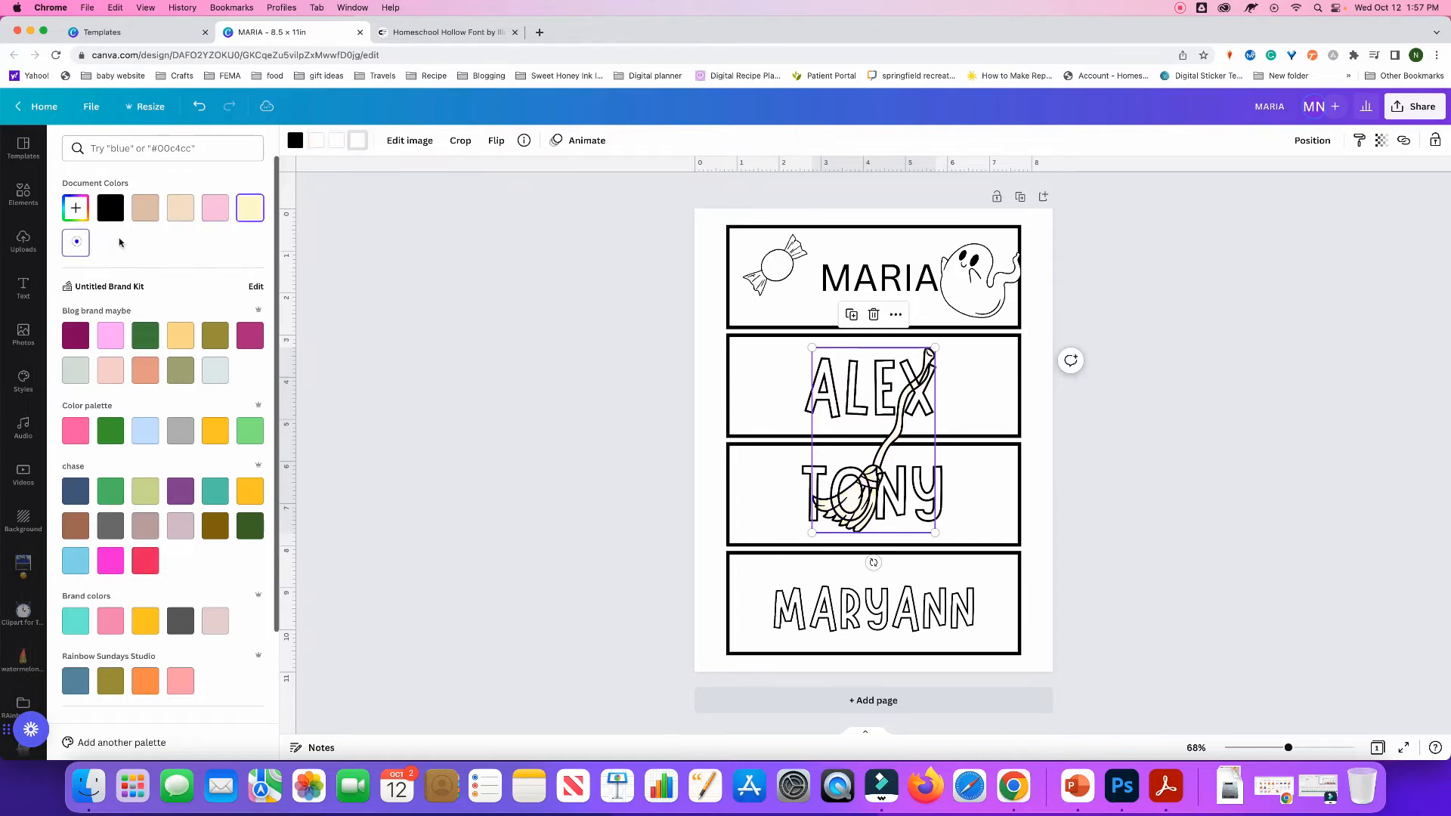
Select the broom lying behind the second and third names and bring it to the front
click(918, 430)
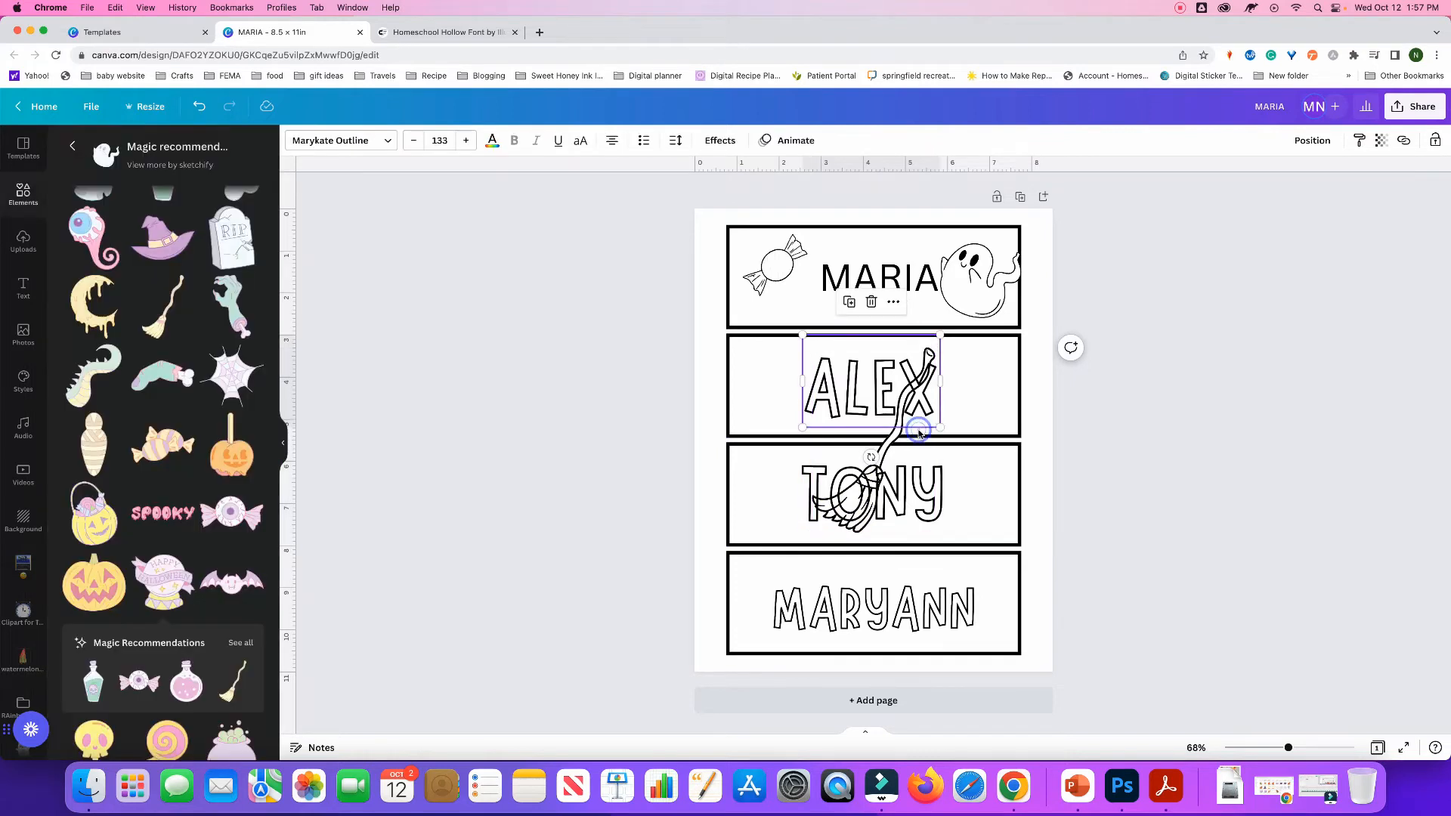
click(920, 433)
click(907, 429)
click(902, 430)
click(899, 432)
click(871, 488)
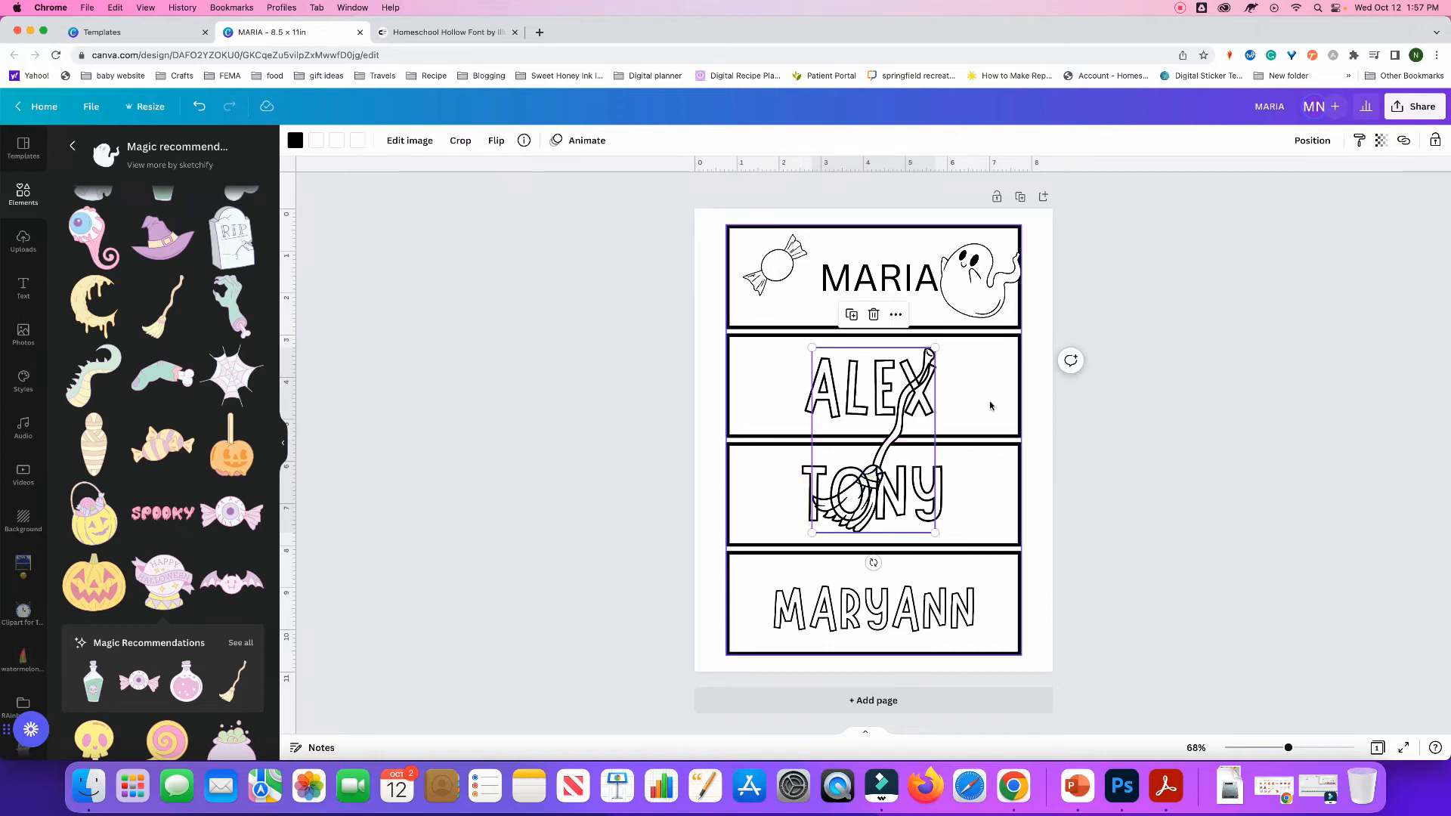
click(895, 314)
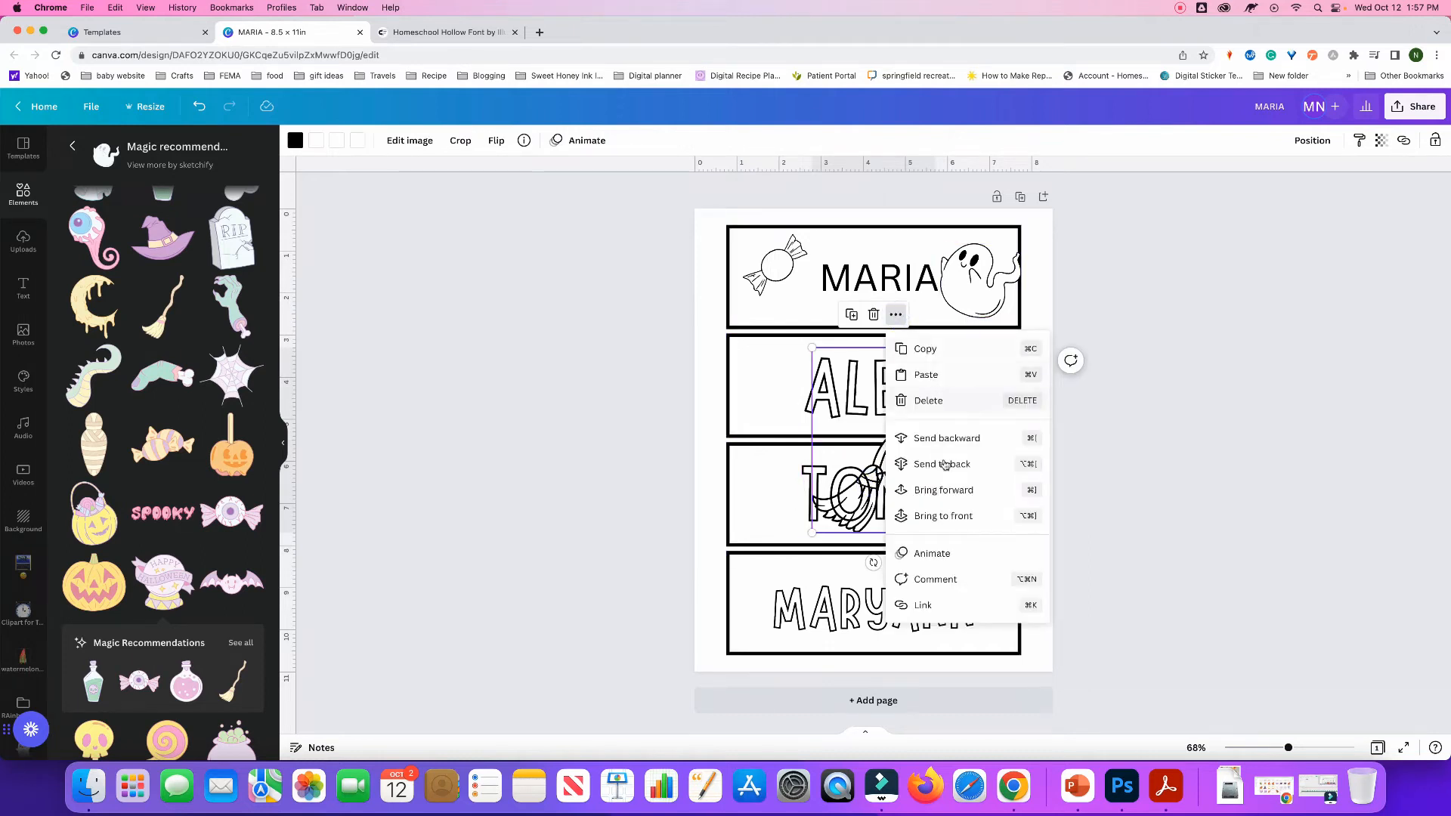
click(950, 515)
Scale the broom down to fit the second box's height and position it after the name
drag(888, 448, 982, 402)
drag(1029, 302, 994, 375)
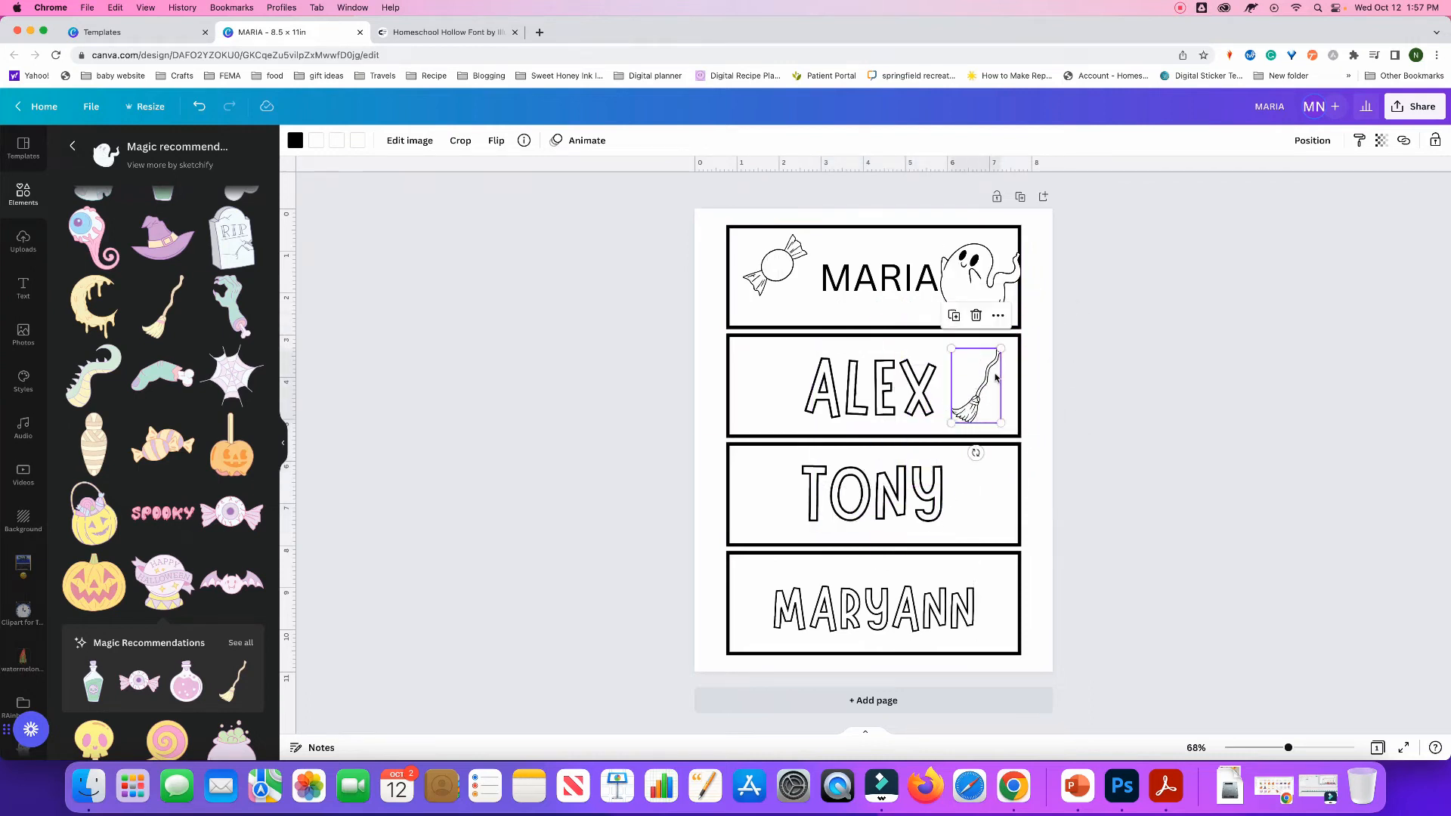
mouse_move(951, 424)
mouse_down()
mouse_move(941, 441)
mouse_move(970, 405)
mouse_up()
Insert the smiling bat graphic, bring it to the front and move it to the start of the second box
scroll(210, 495, down, 5)
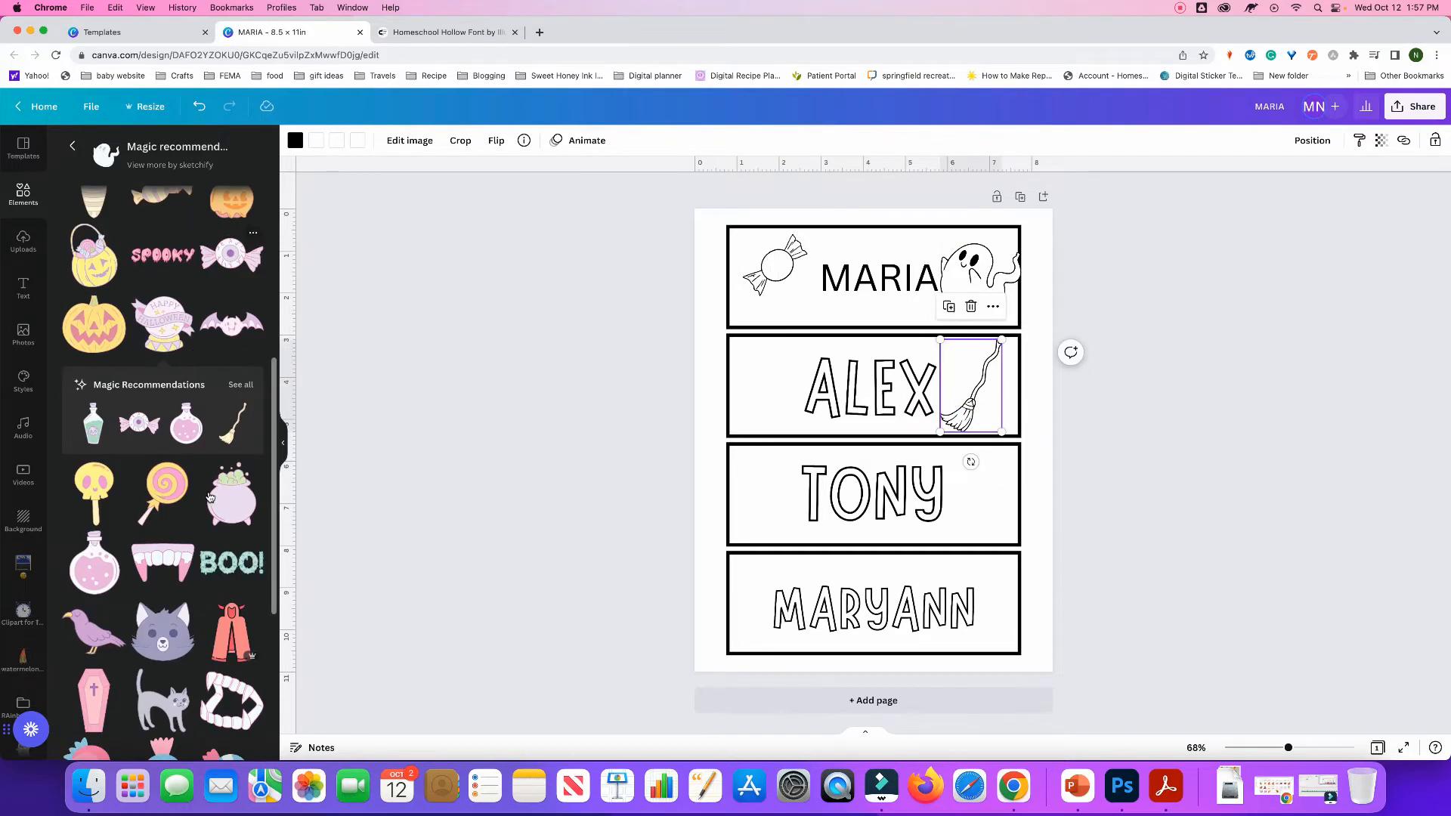
drag(237, 332, 890, 455)
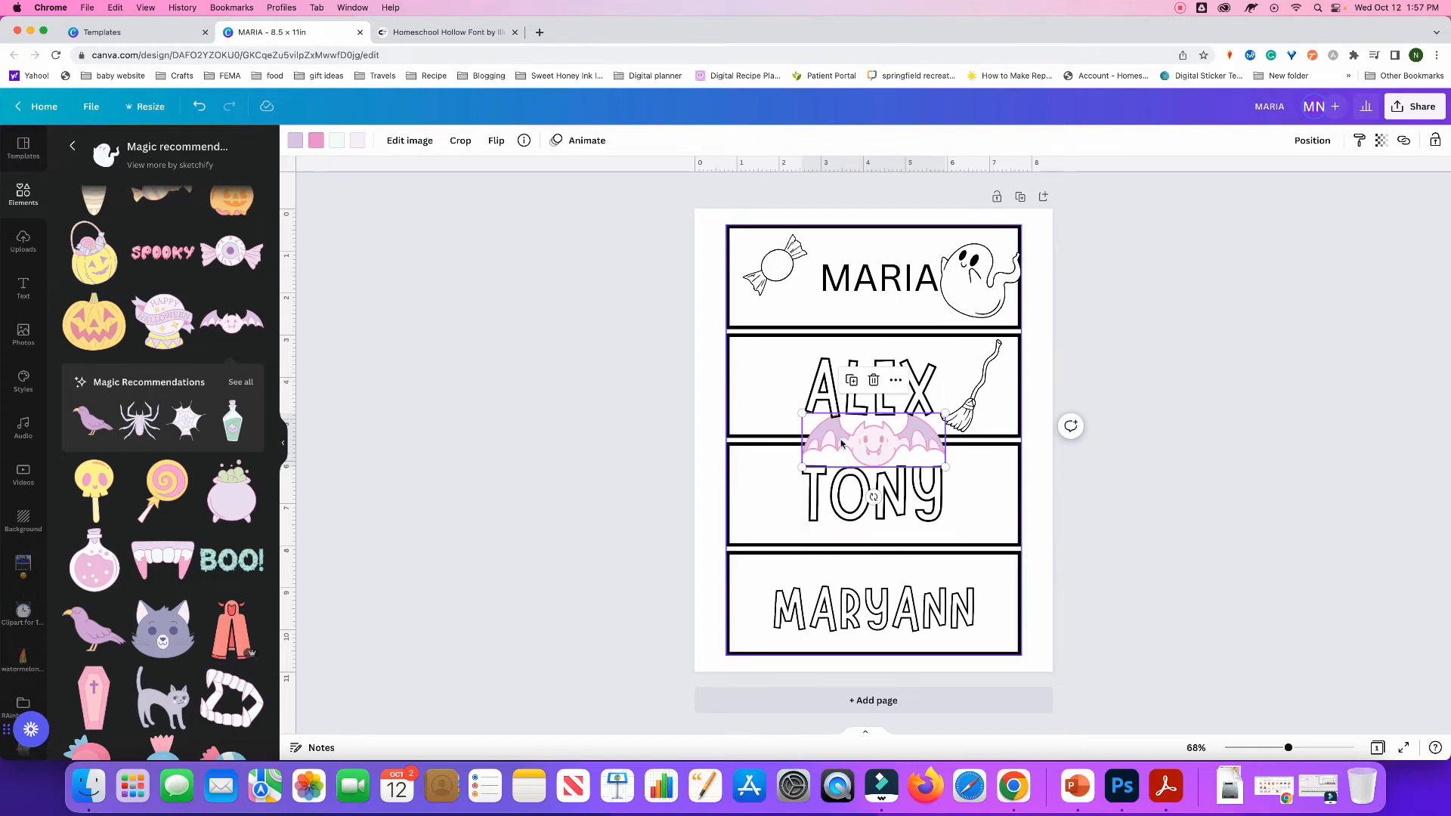
click(896, 380)
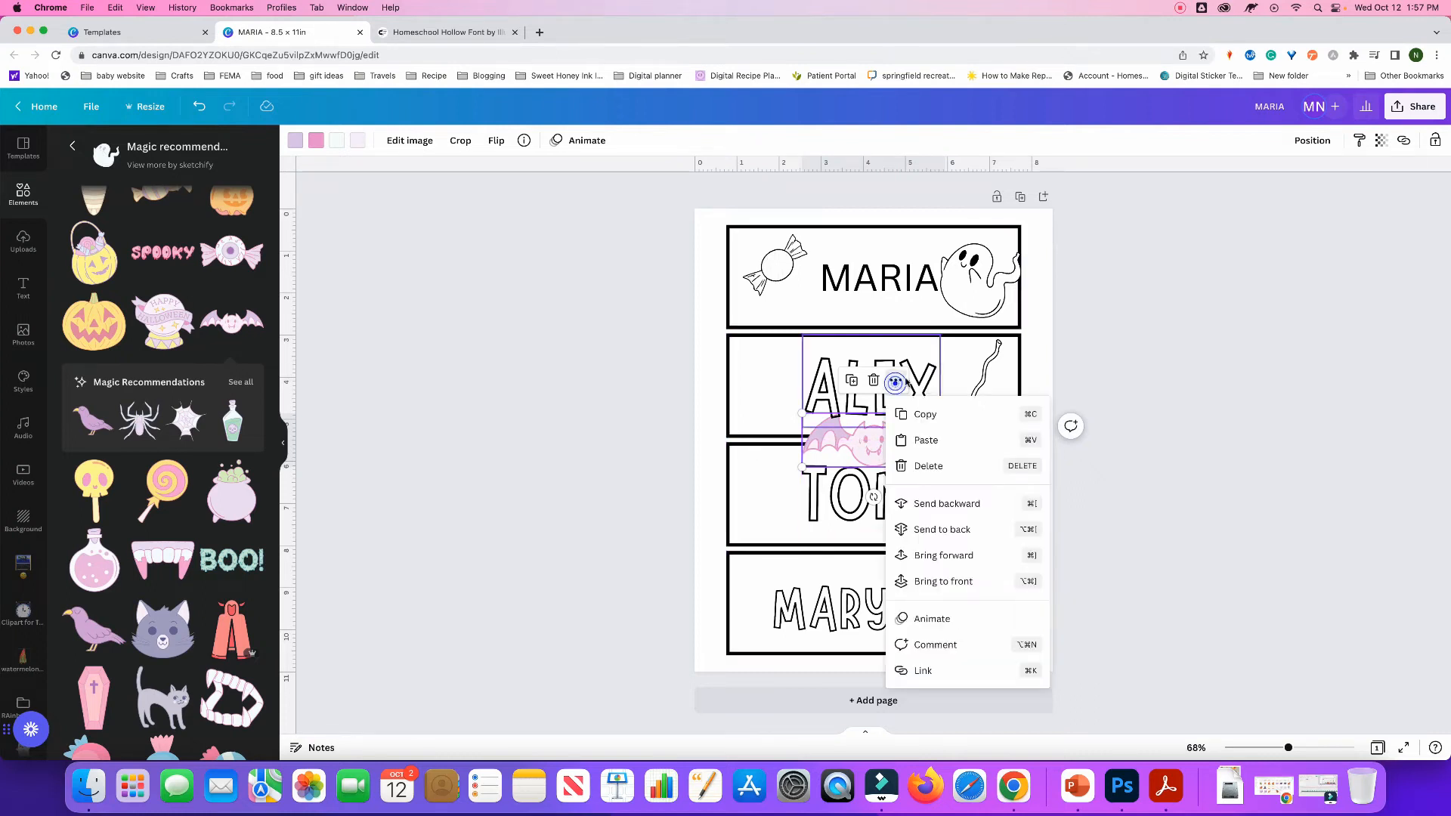
click(965, 581)
drag(843, 439, 776, 371)
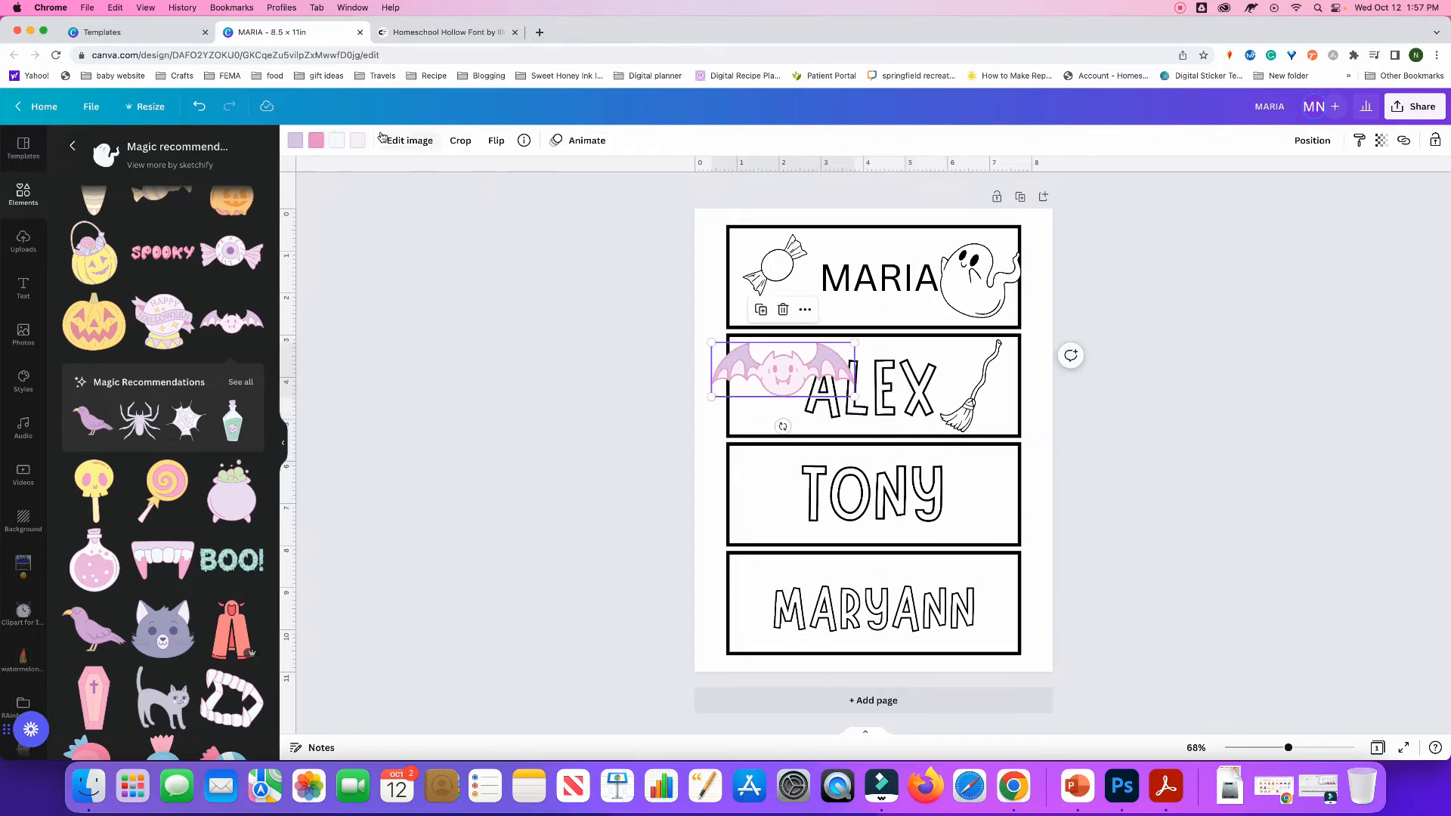
Recolor the bat graphic in the second box with black outlines and white fills
click(318, 142)
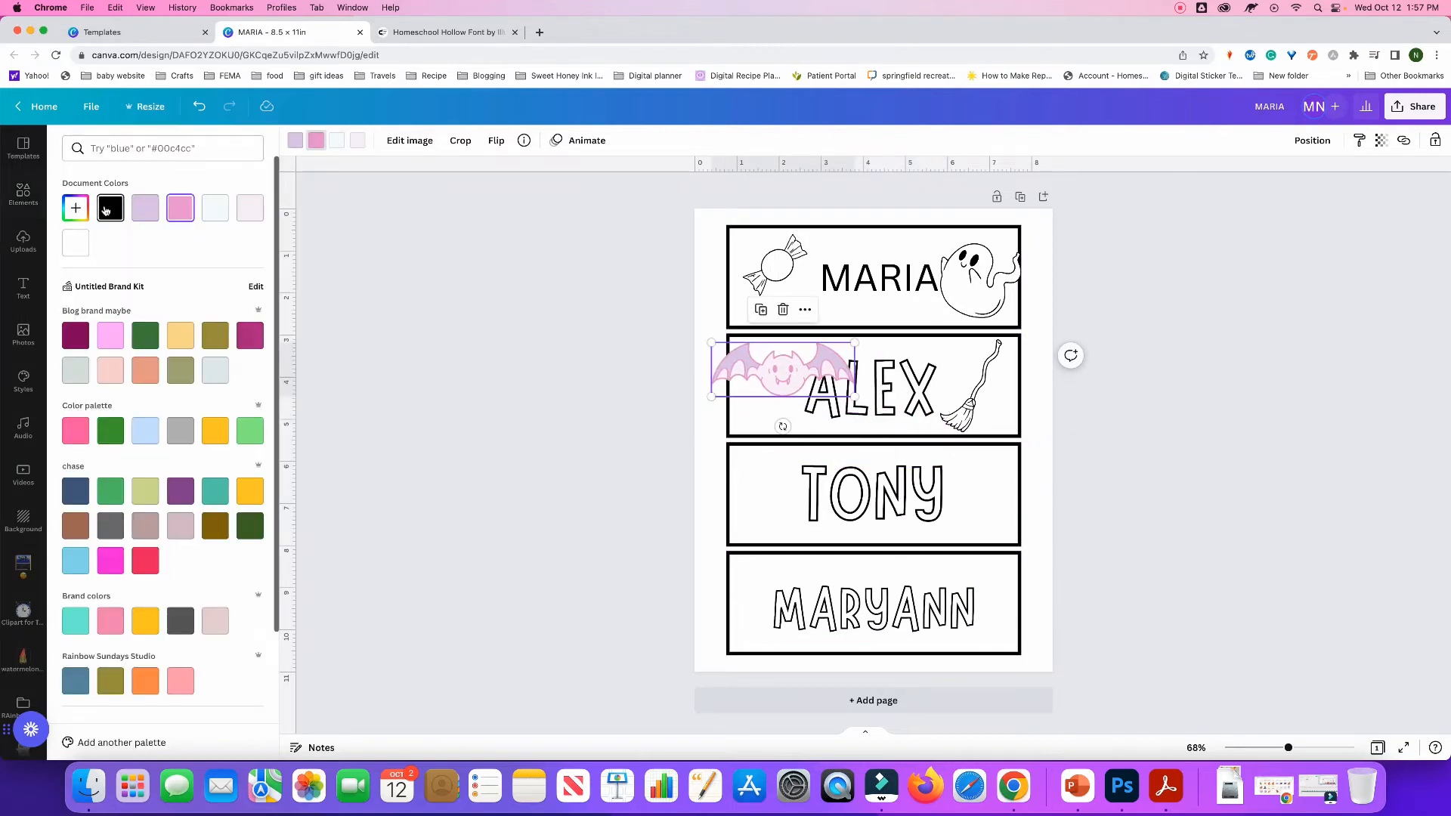
click(110, 208)
click(76, 243)
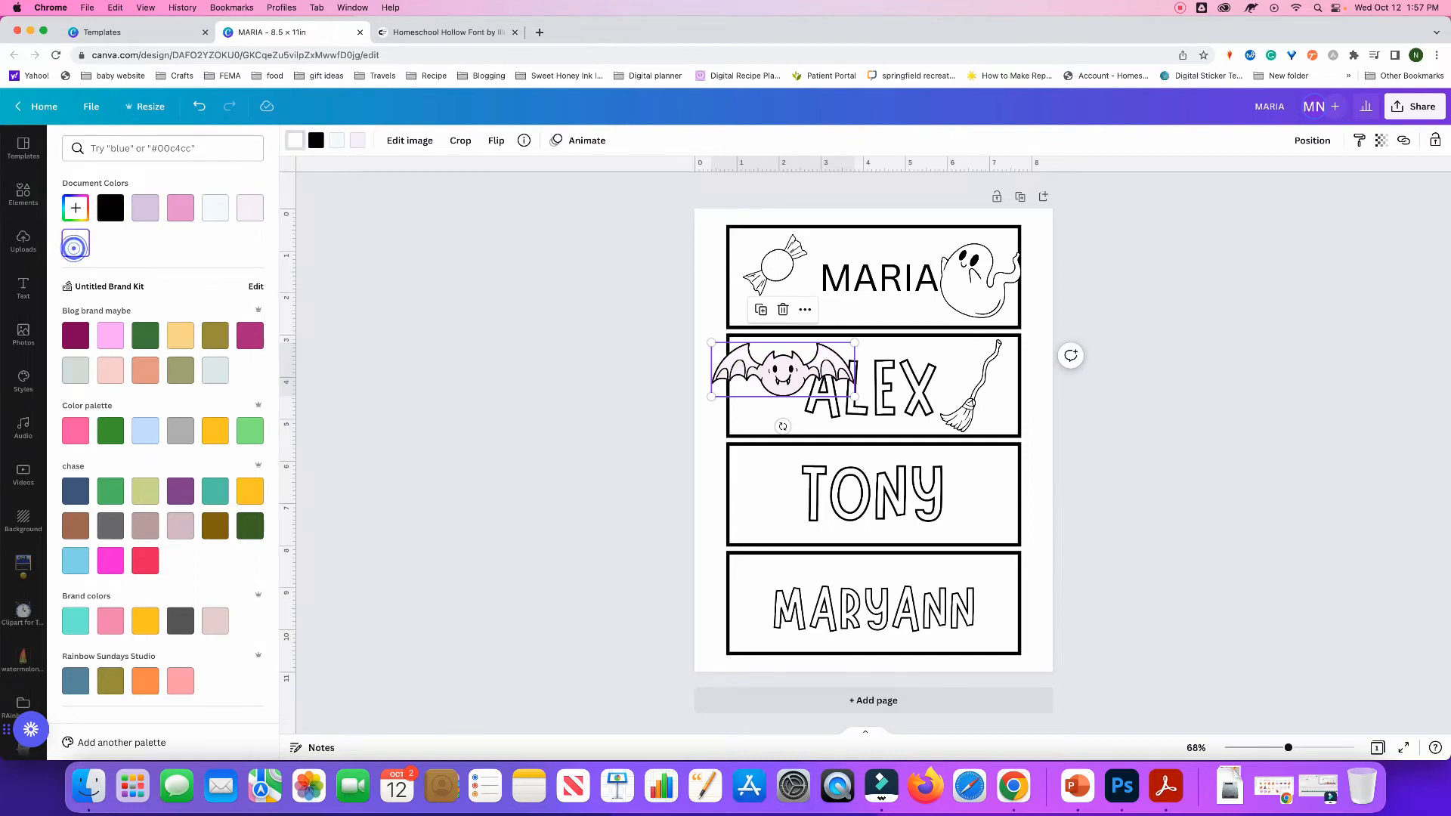
click(78, 243)
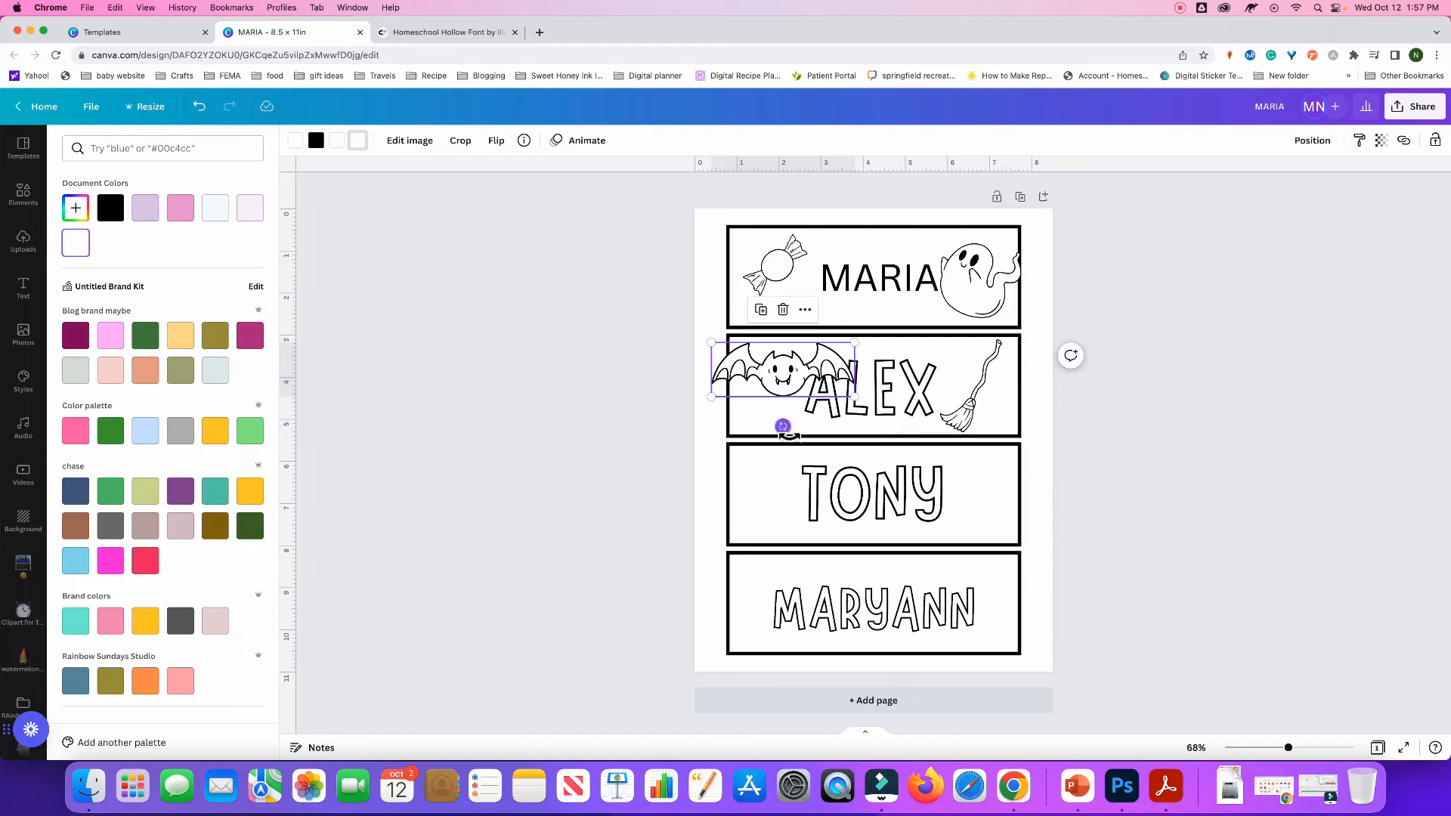
Tilt the bat diagonally and scale it down to fit before the name in the second box
drag(783, 426, 823, 409)
drag(851, 338, 769, 382)
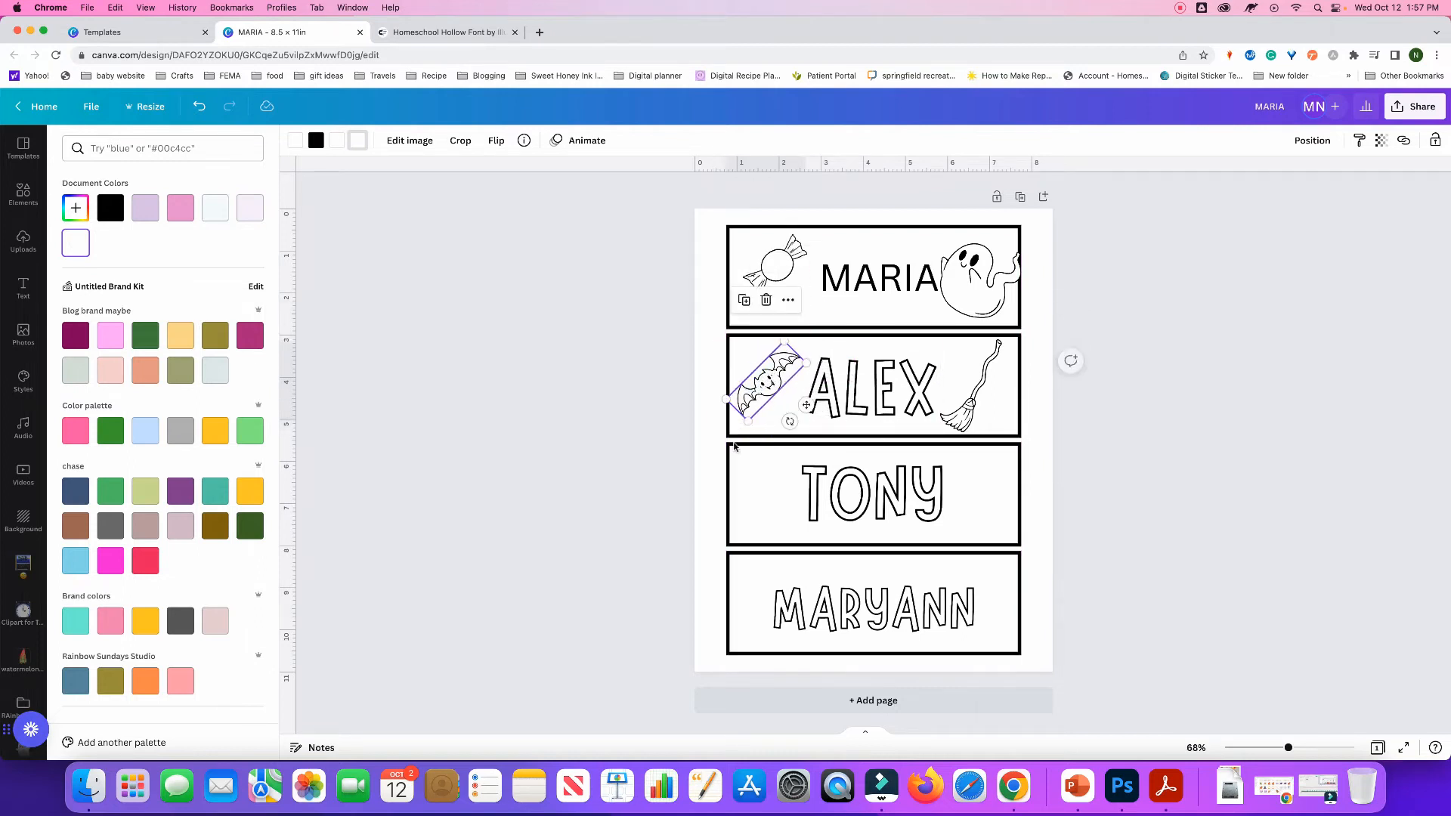
click(653, 436)
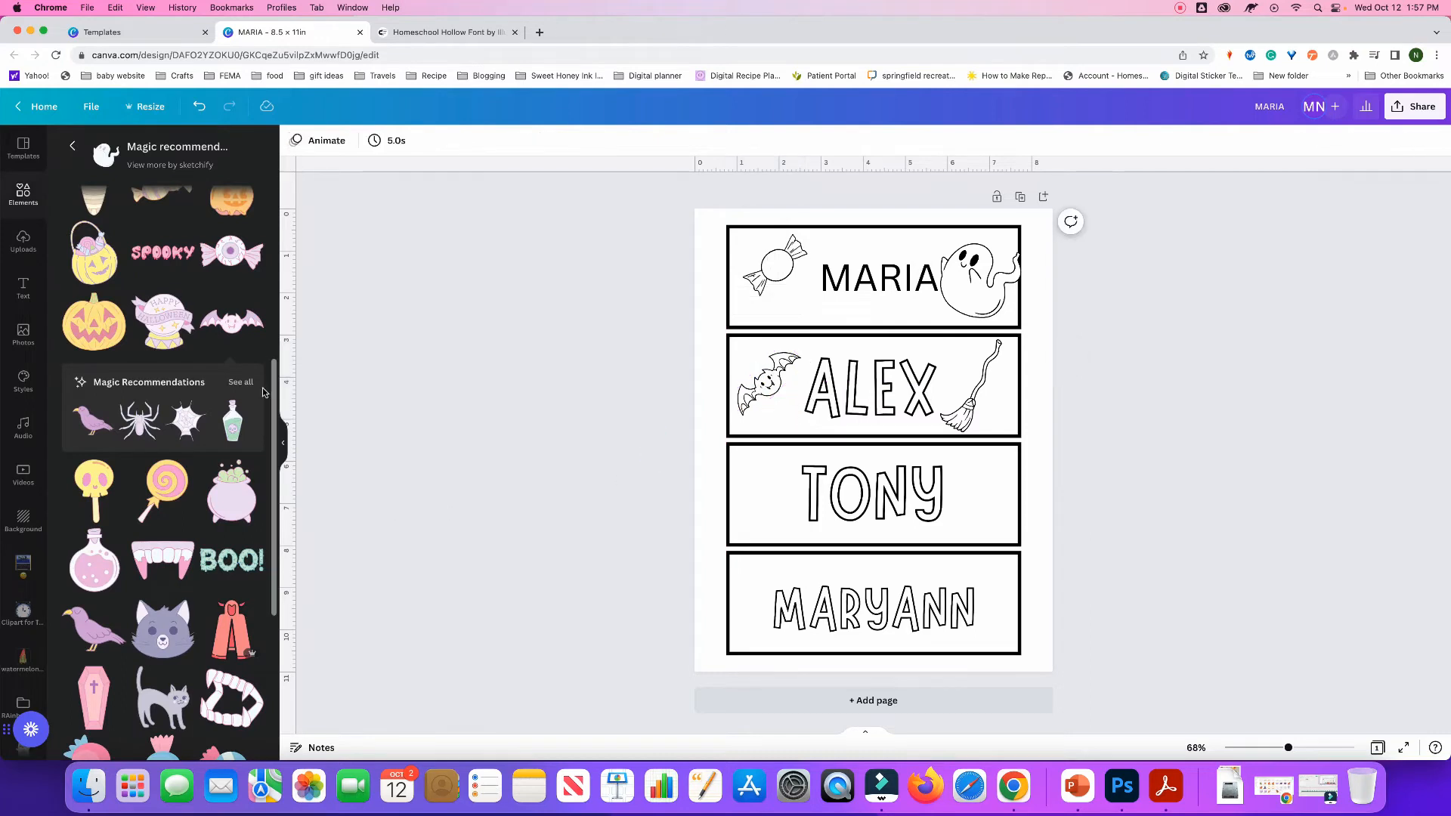
Look through the remaining recommended graphics and return to the HALLOWEEN search results
scroll(226, 546, down, 5)
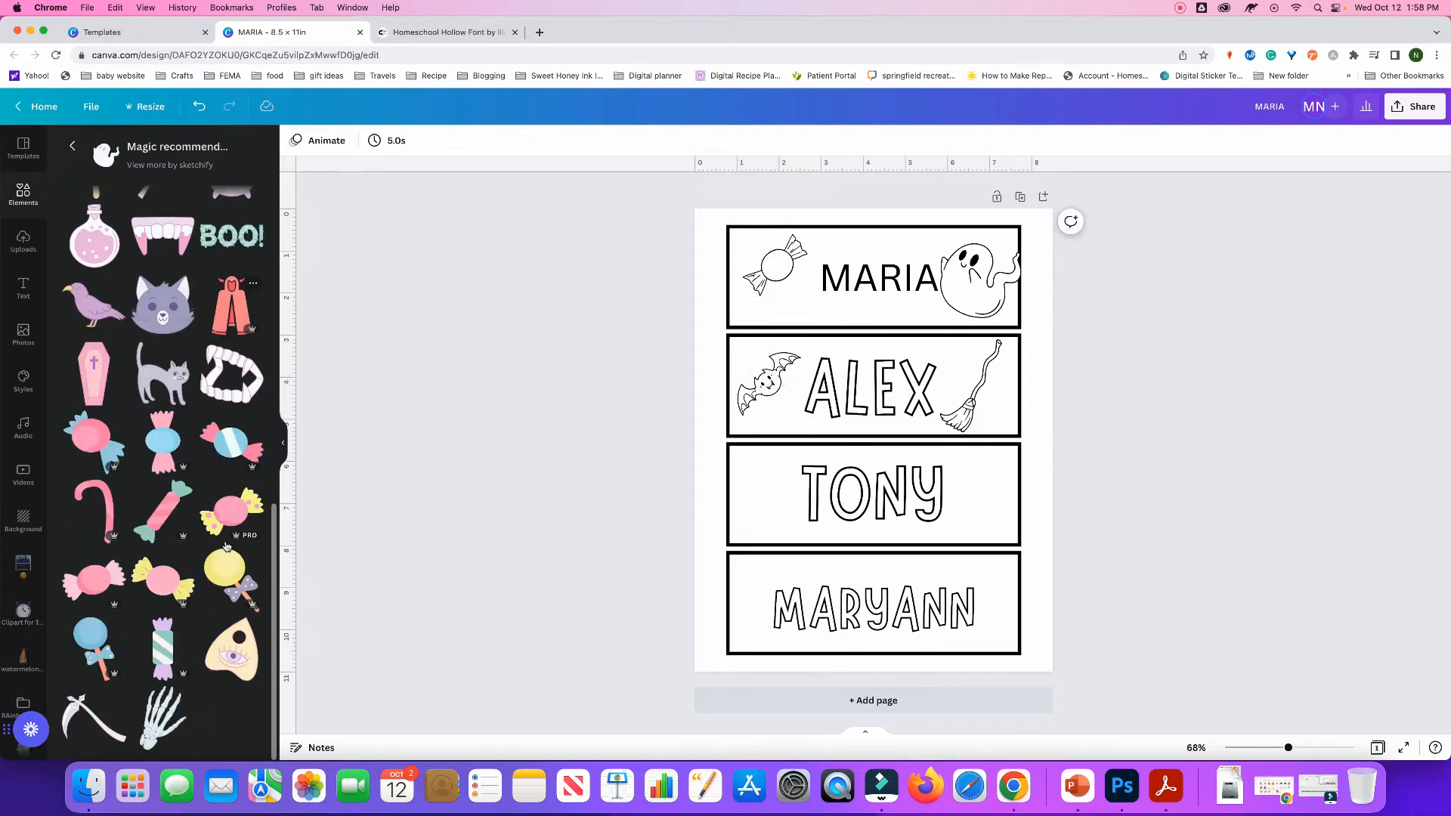
scroll(226, 547, up, 10)
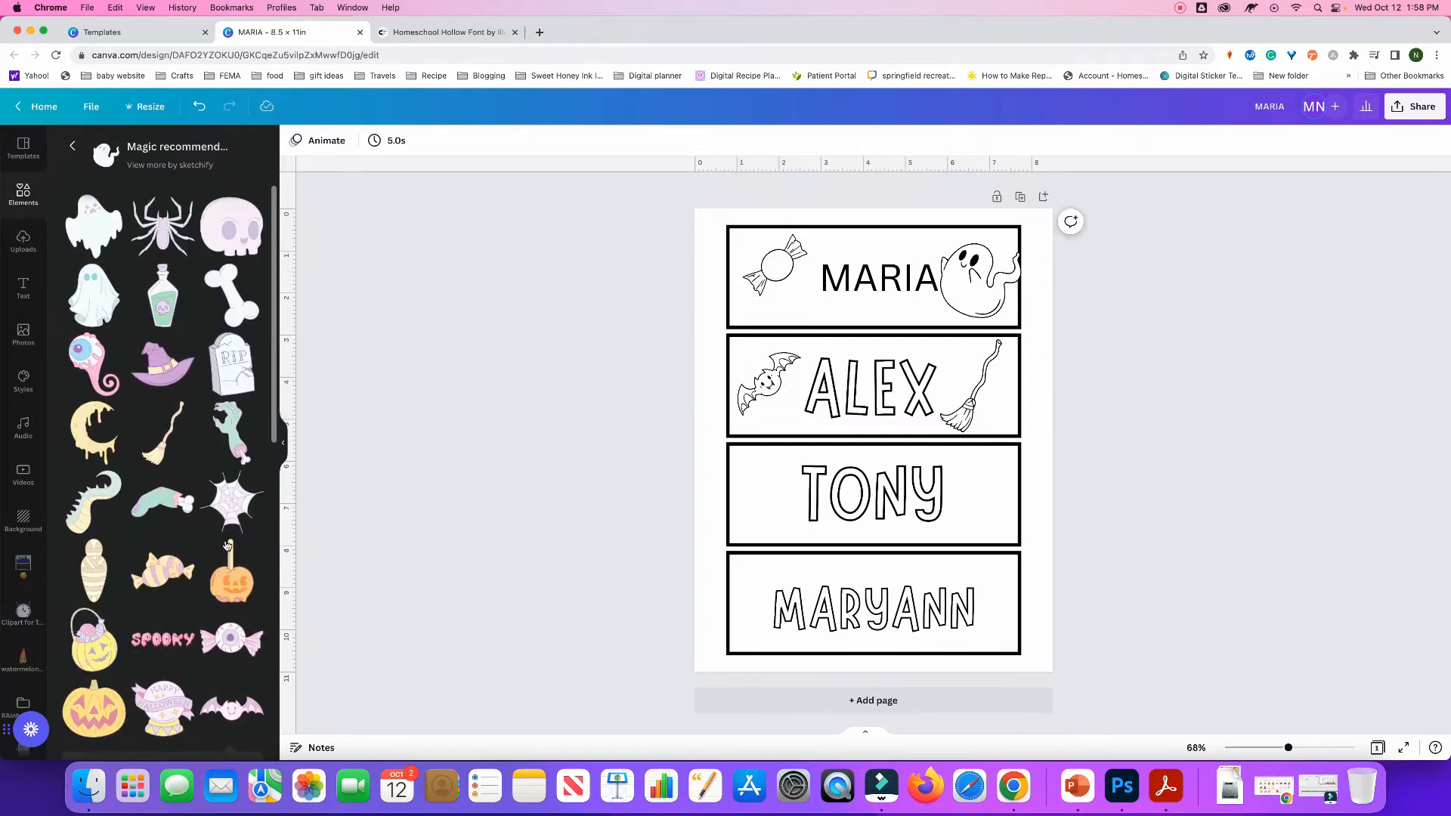
click(72, 152)
click(176, 152)
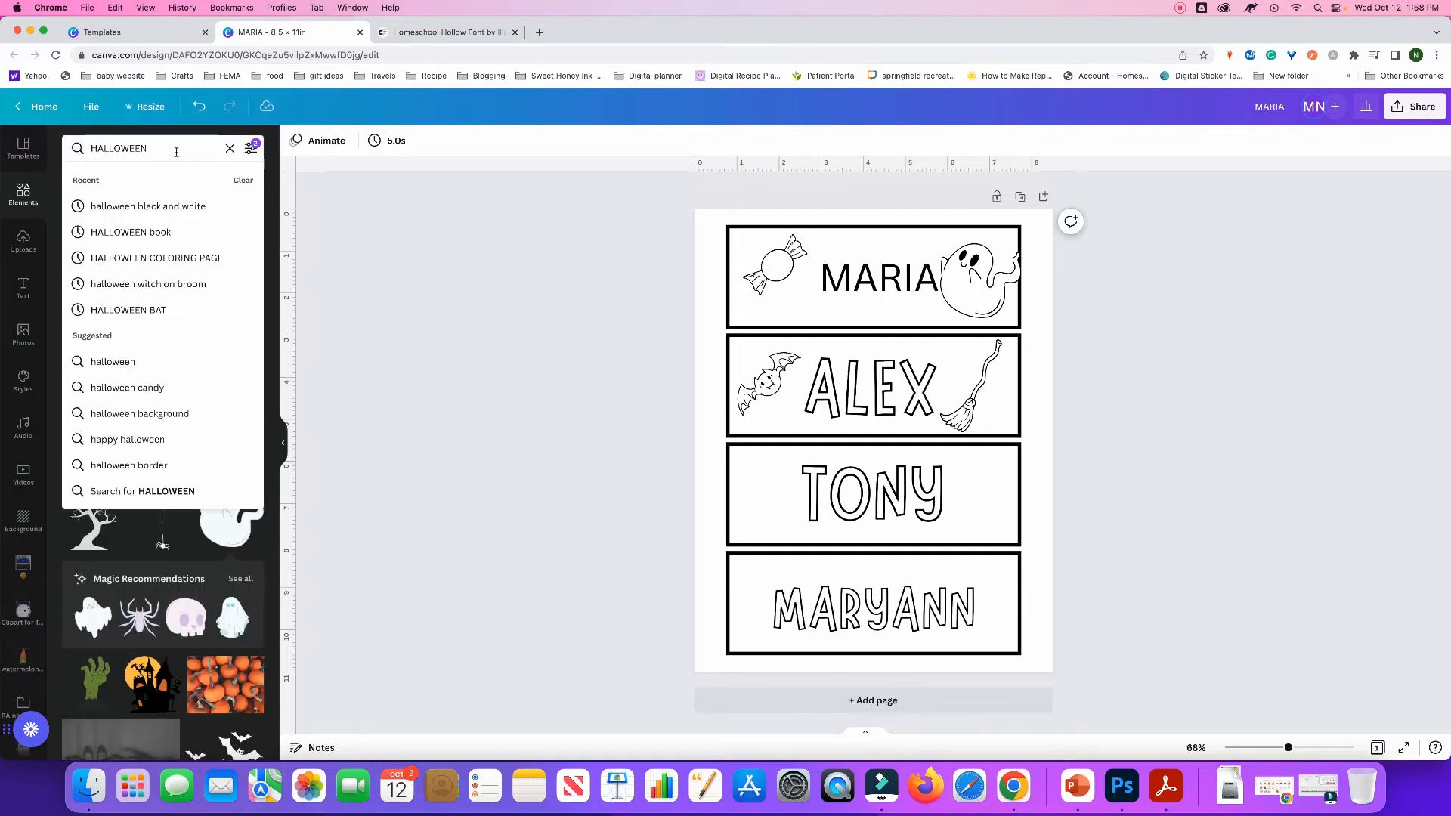
click(573, 551)
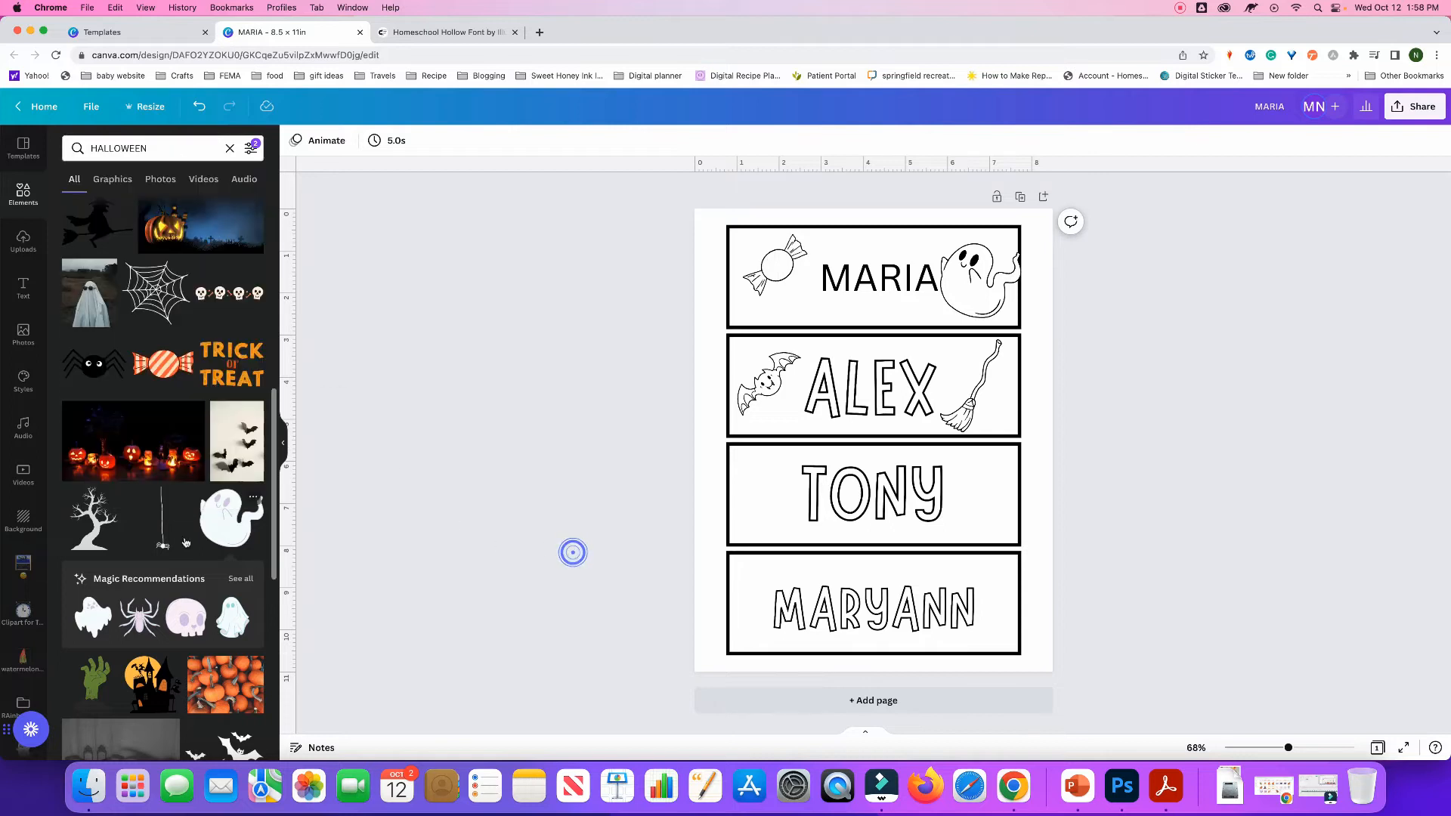
scroll(205, 501, down, 6)
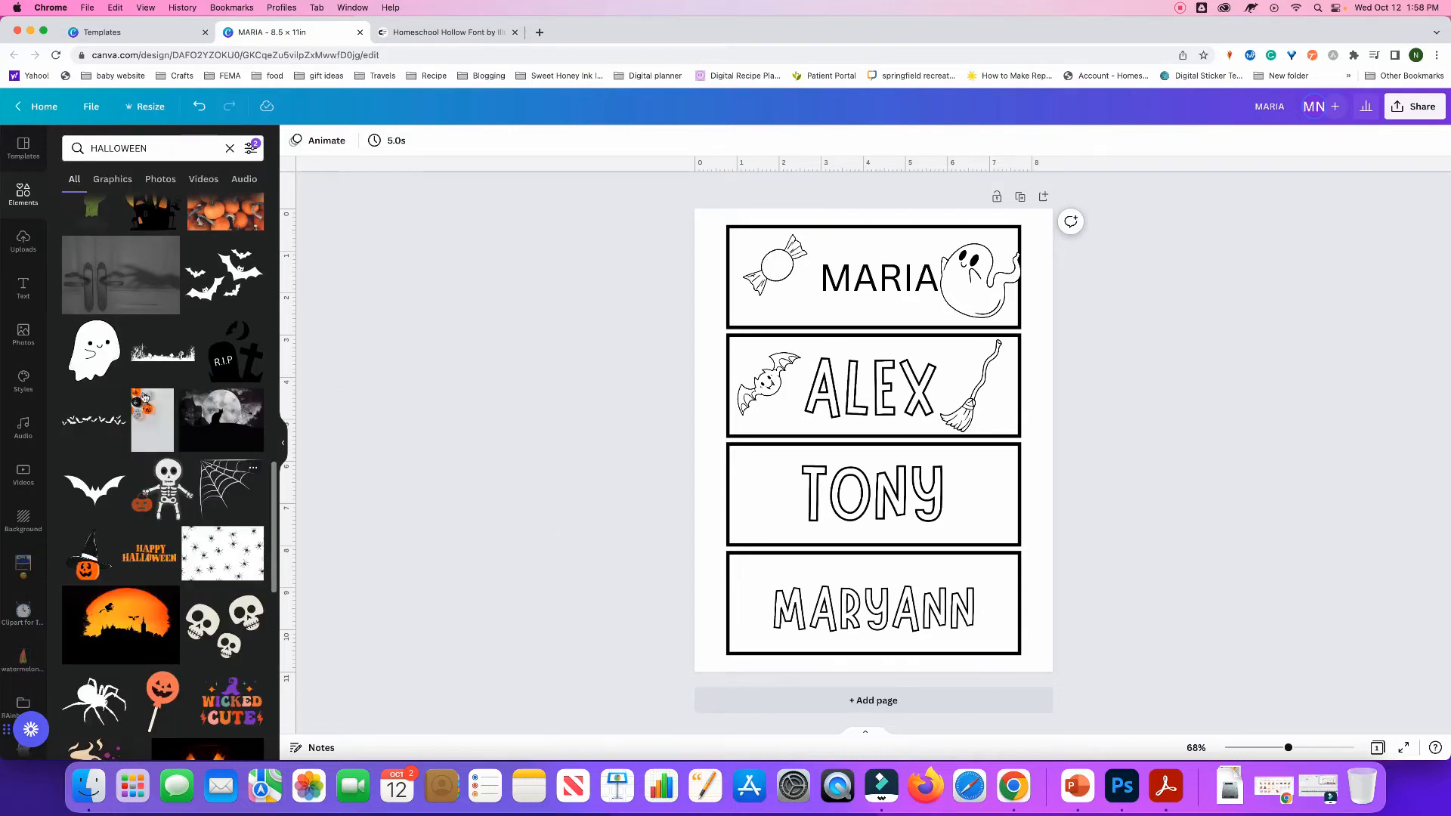
click(91, 352)
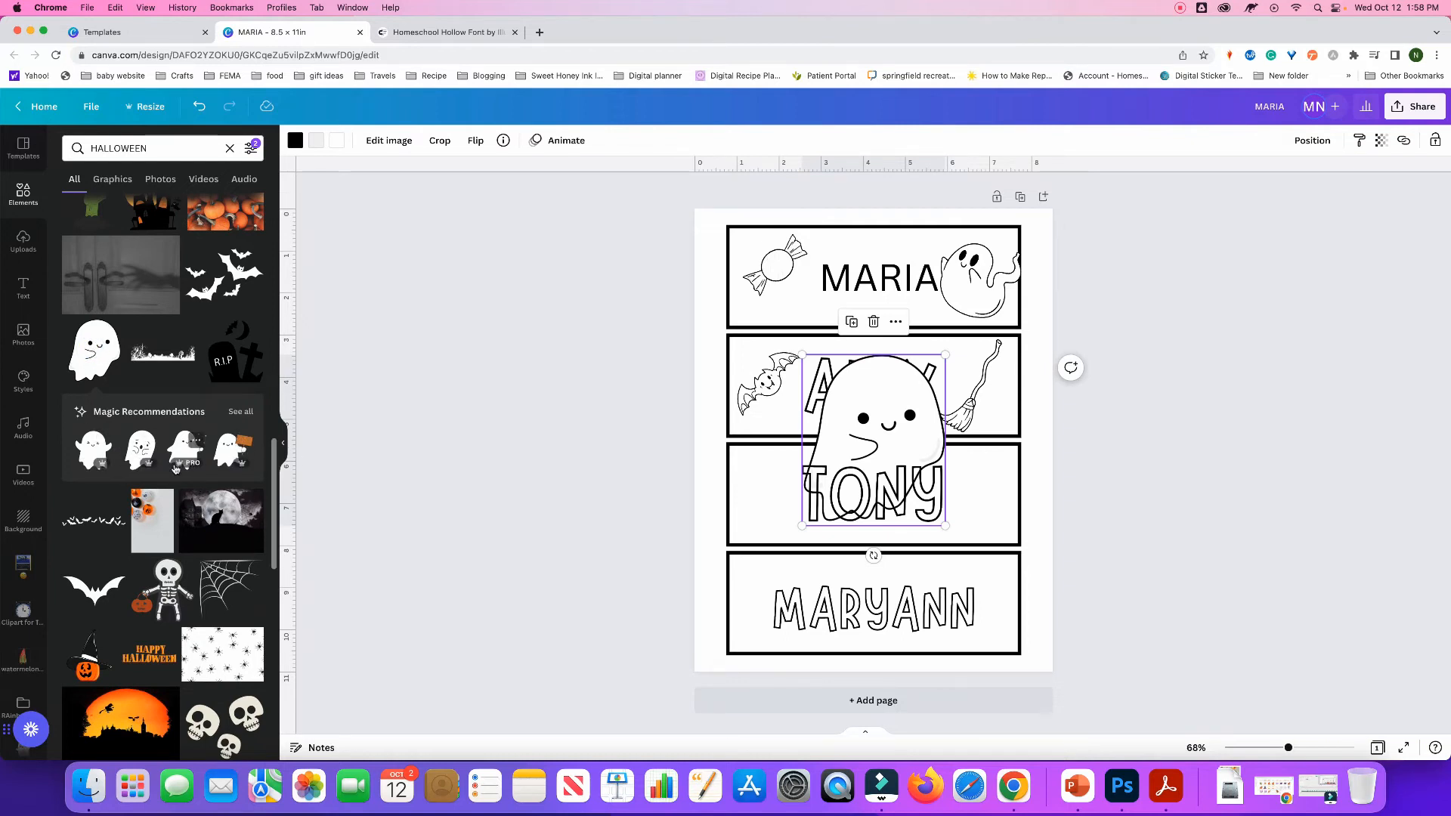
key(Delete)
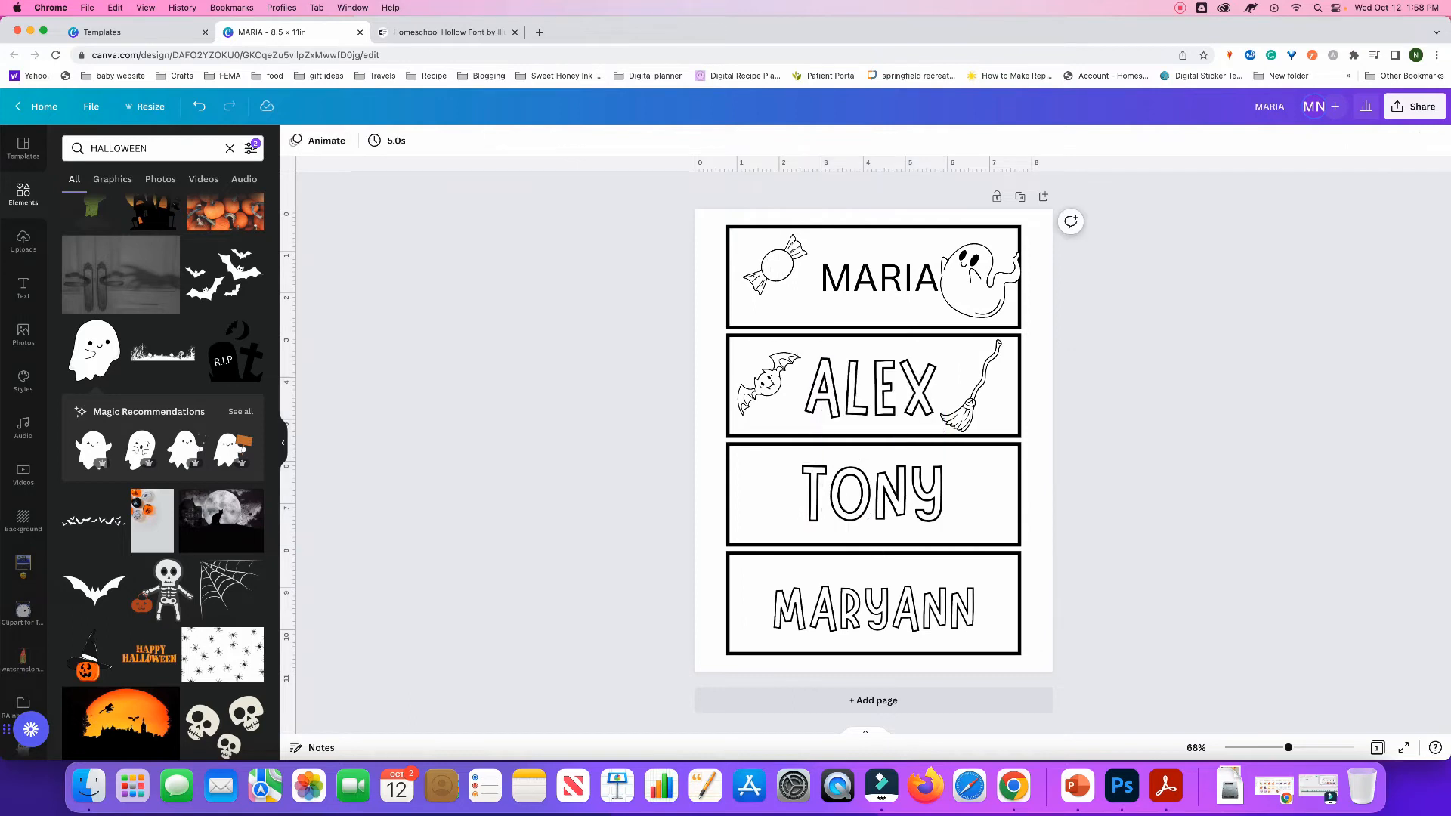
Find the black-and-white walking mummy among the Halloween graphics and insert it on the page
scroll(240, 573, down, 5)
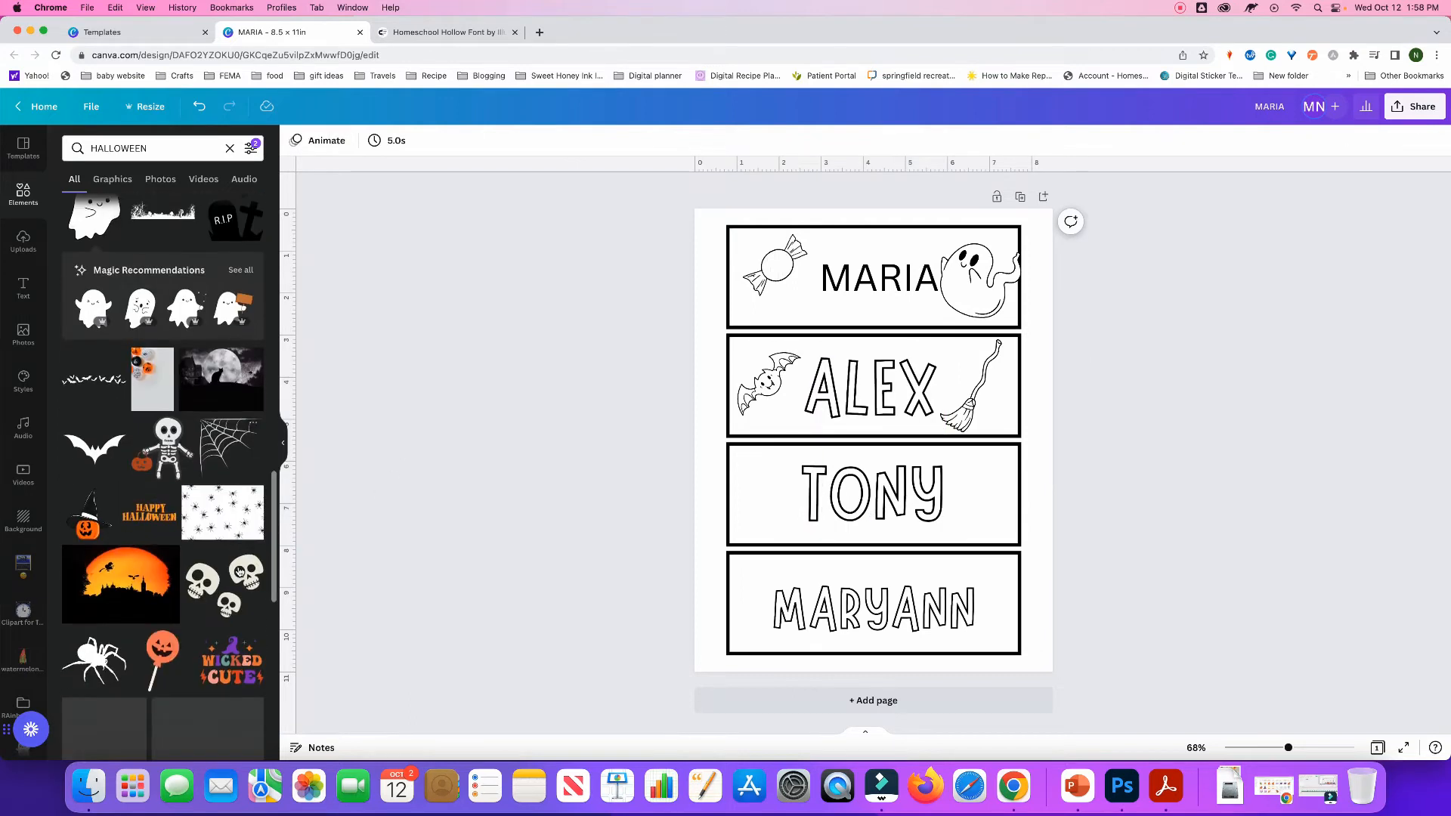
scroll(239, 572, down, 2)
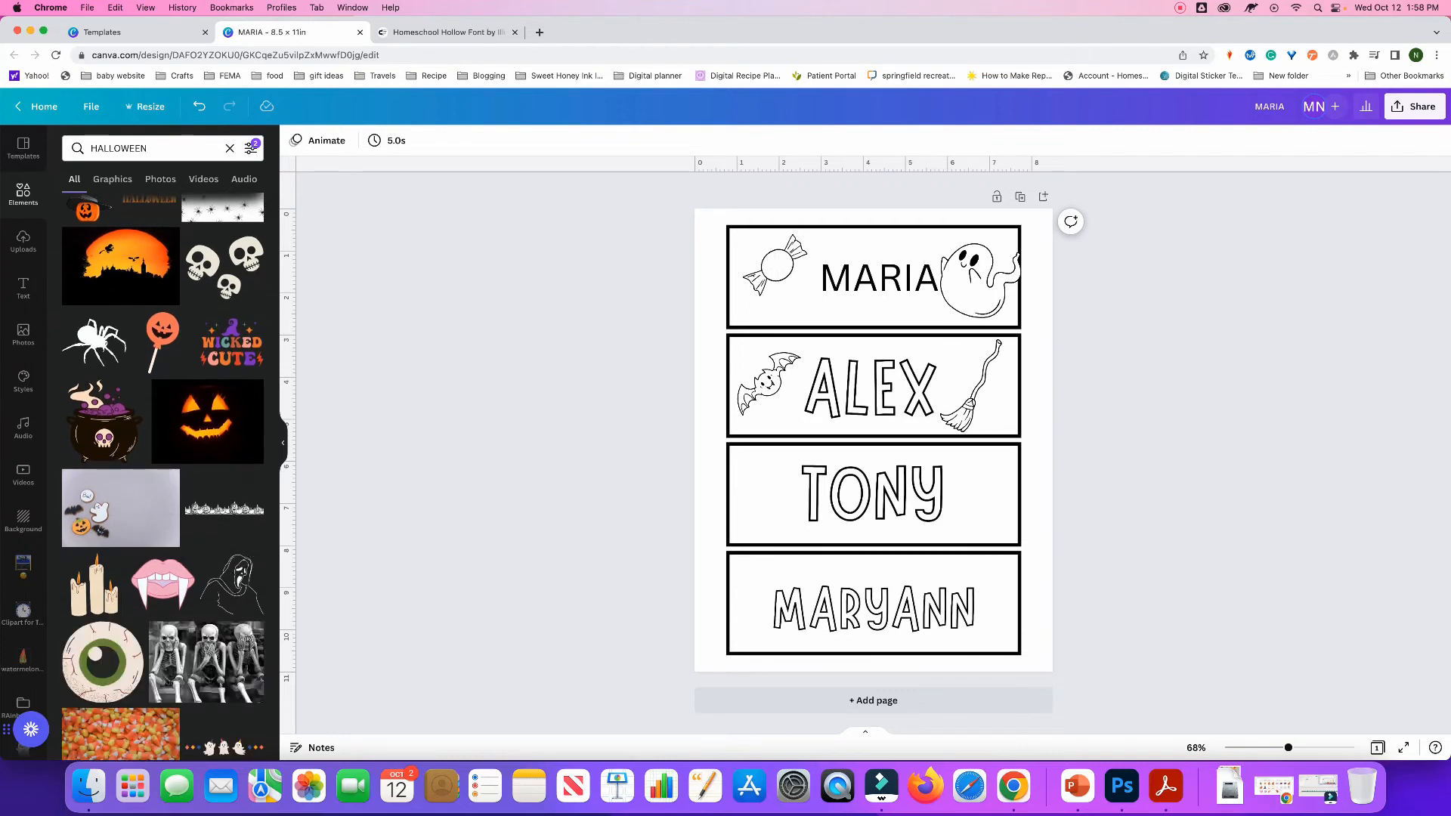
scroll(250, 595, down, 2)
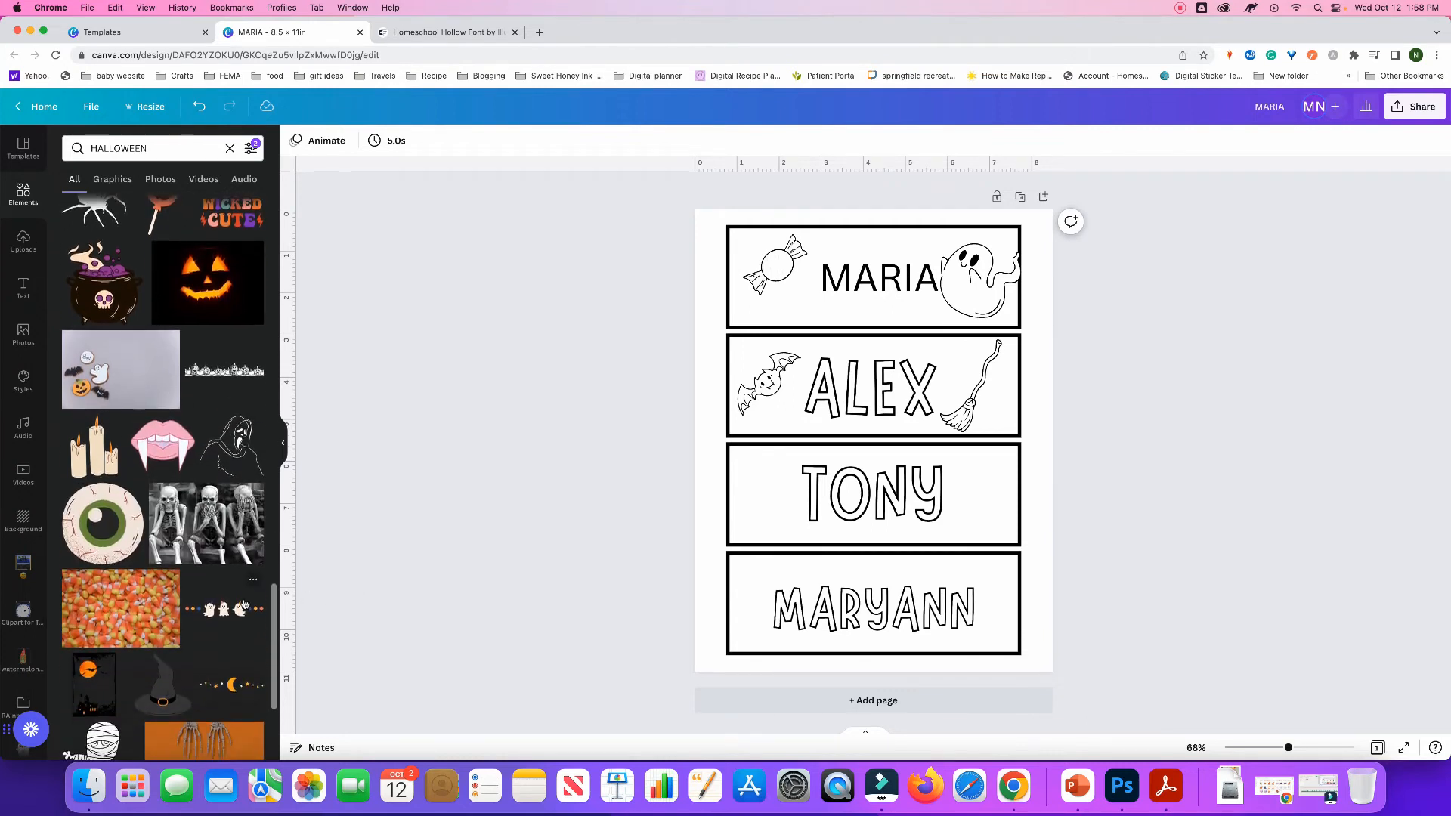
scroll(250, 604, down, 1)
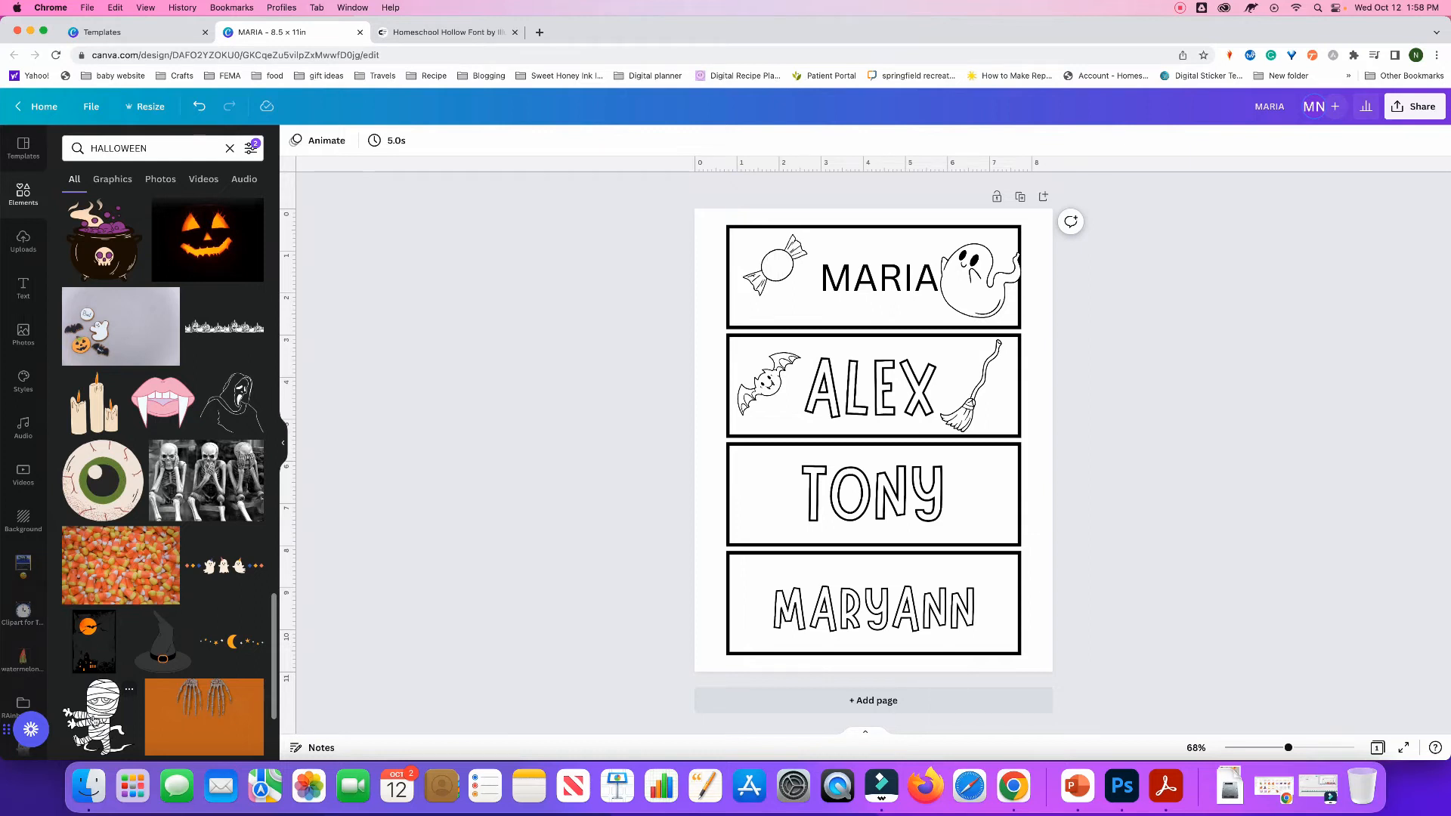
scroll(98, 710, down, 3)
click(99, 597)
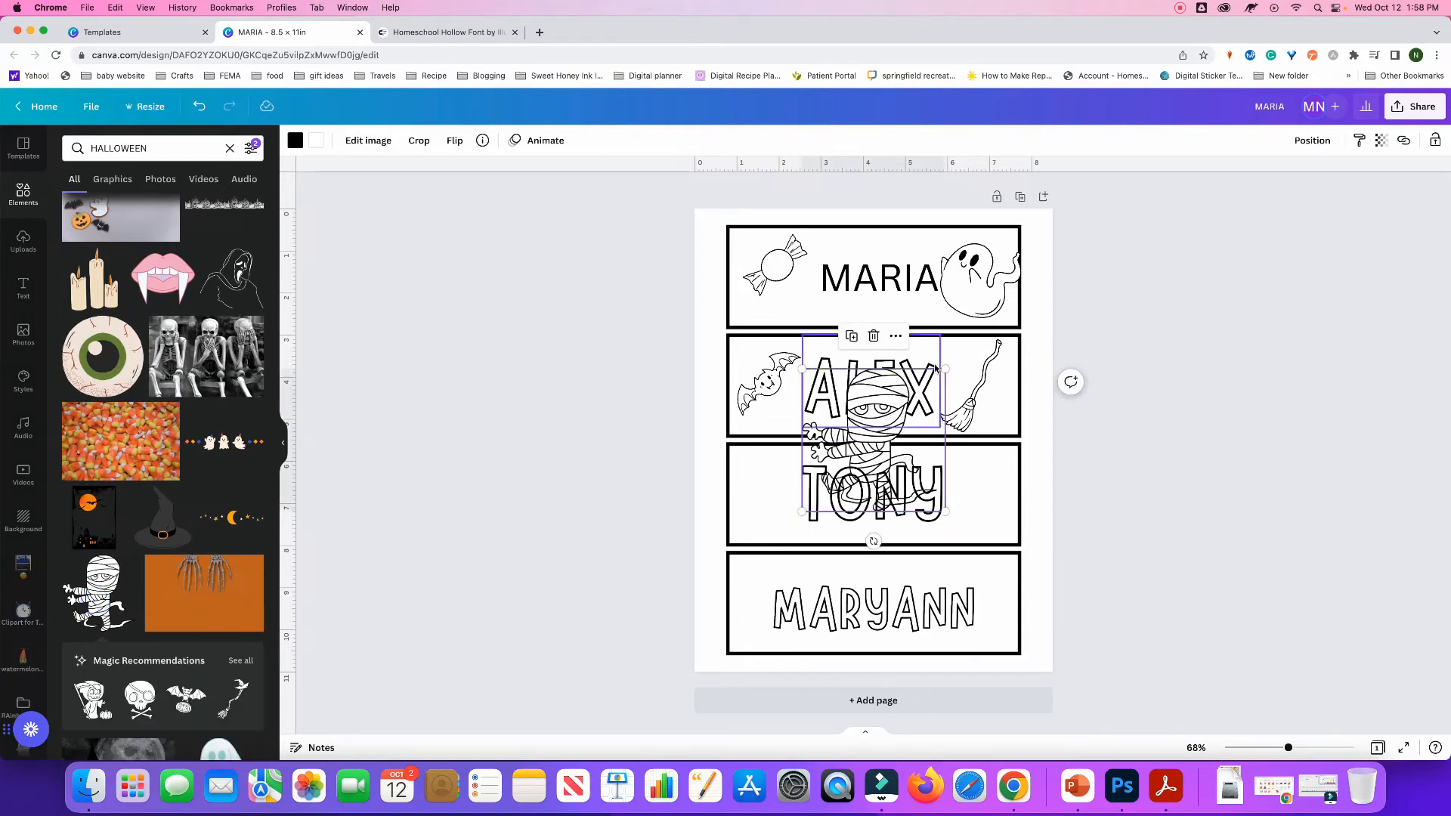
Scale the mummy down to the third box's height and position it after the name
drag(936, 370, 1035, 498)
drag(956, 530, 1038, 553)
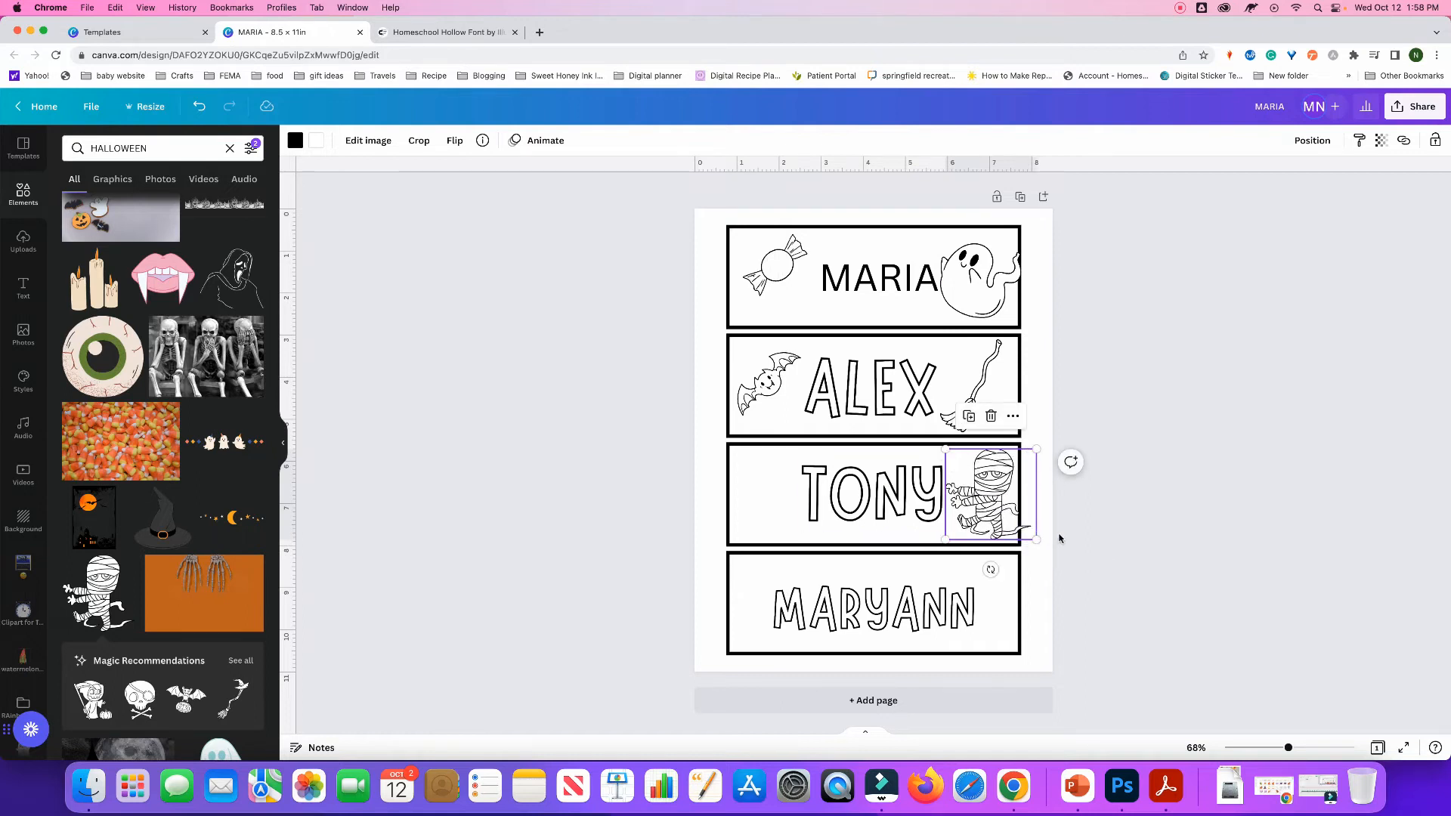
click(1055, 588)
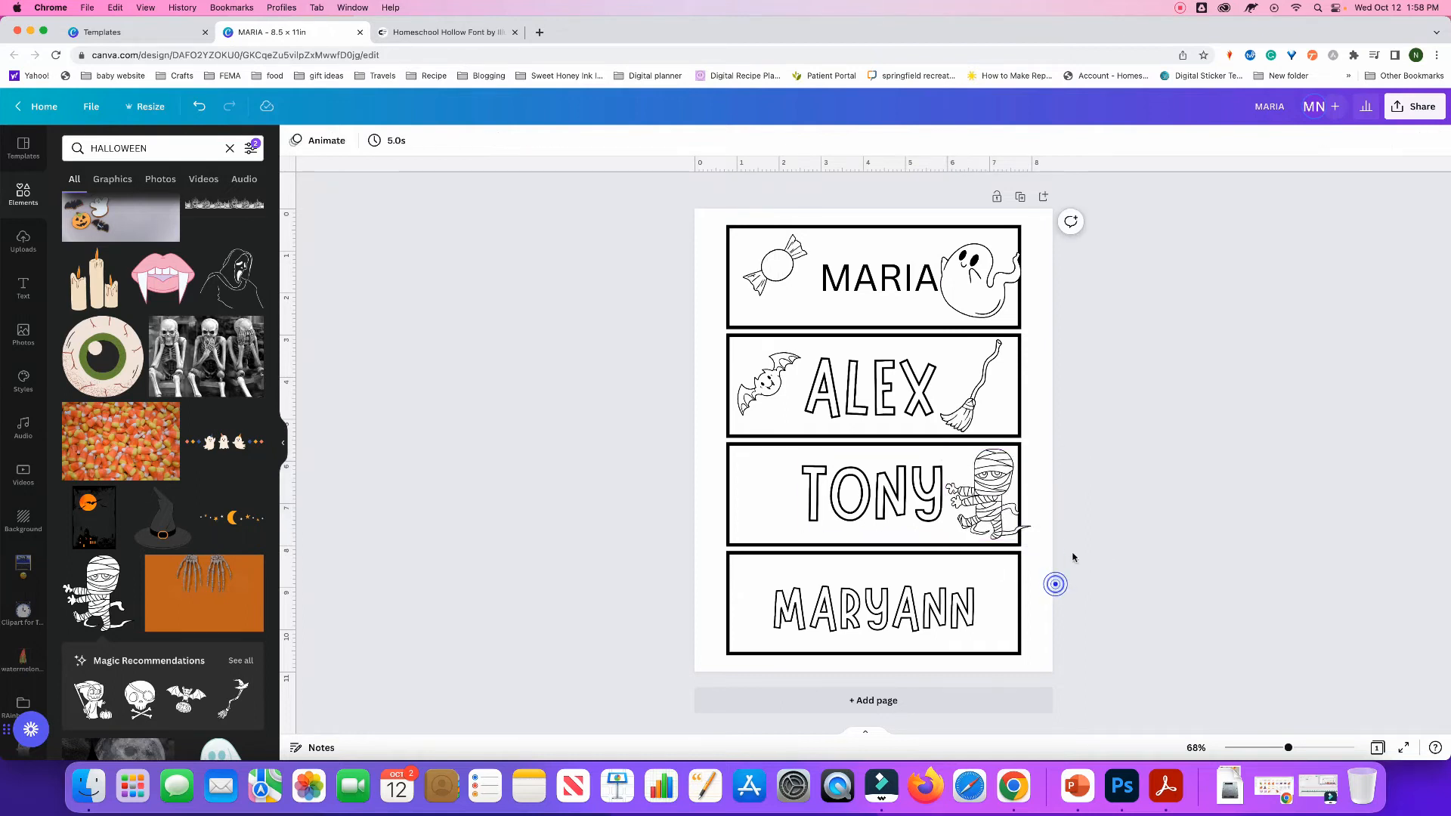
Crop the mummy's outer side so the graphic ends at the third box's border
click(1001, 514)
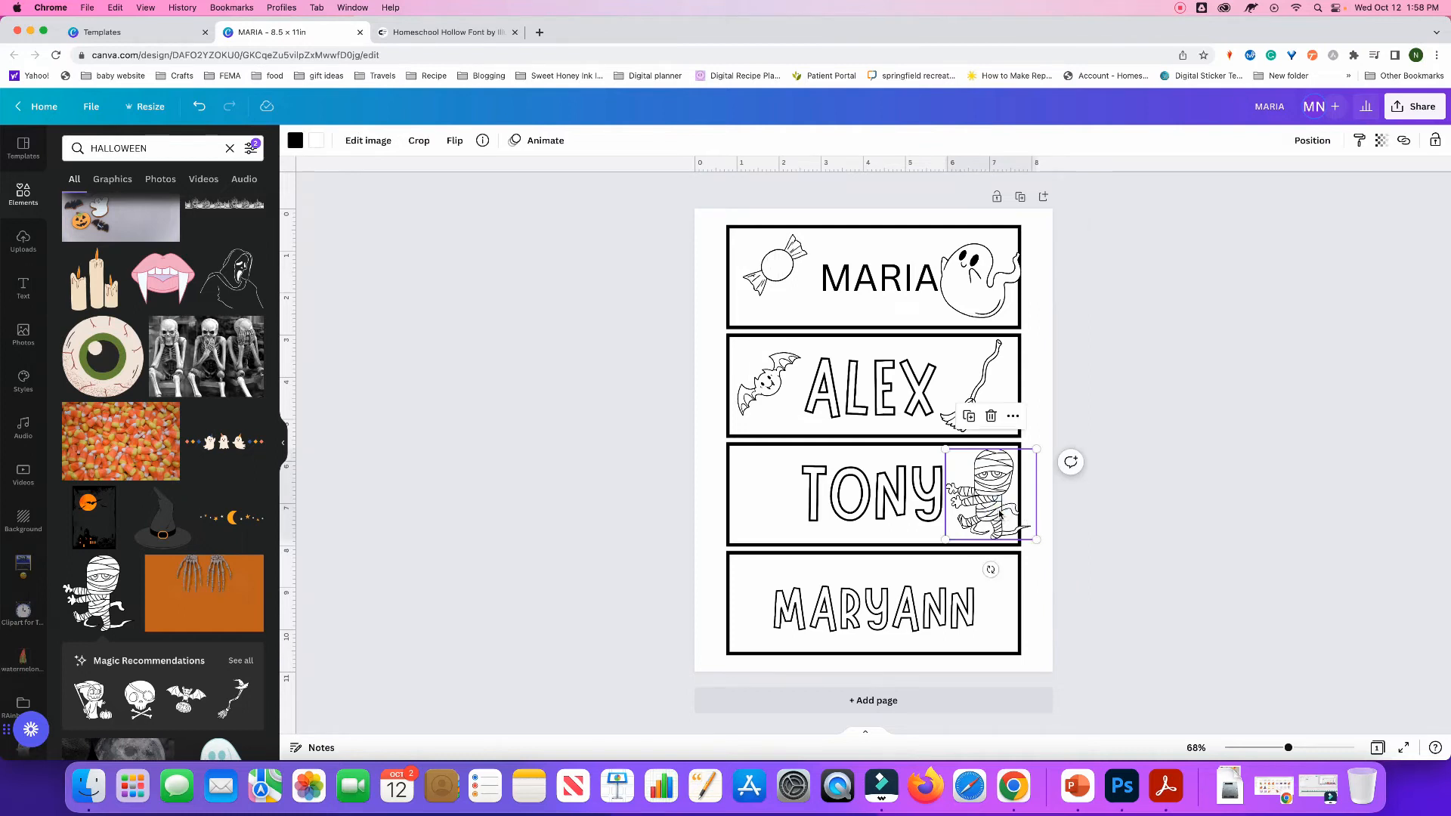
click(420, 141)
mouse_move(1048, 551)
mouse_down()
mouse_move(1036, 539)
mouse_move(1027, 552)
mouse_up()
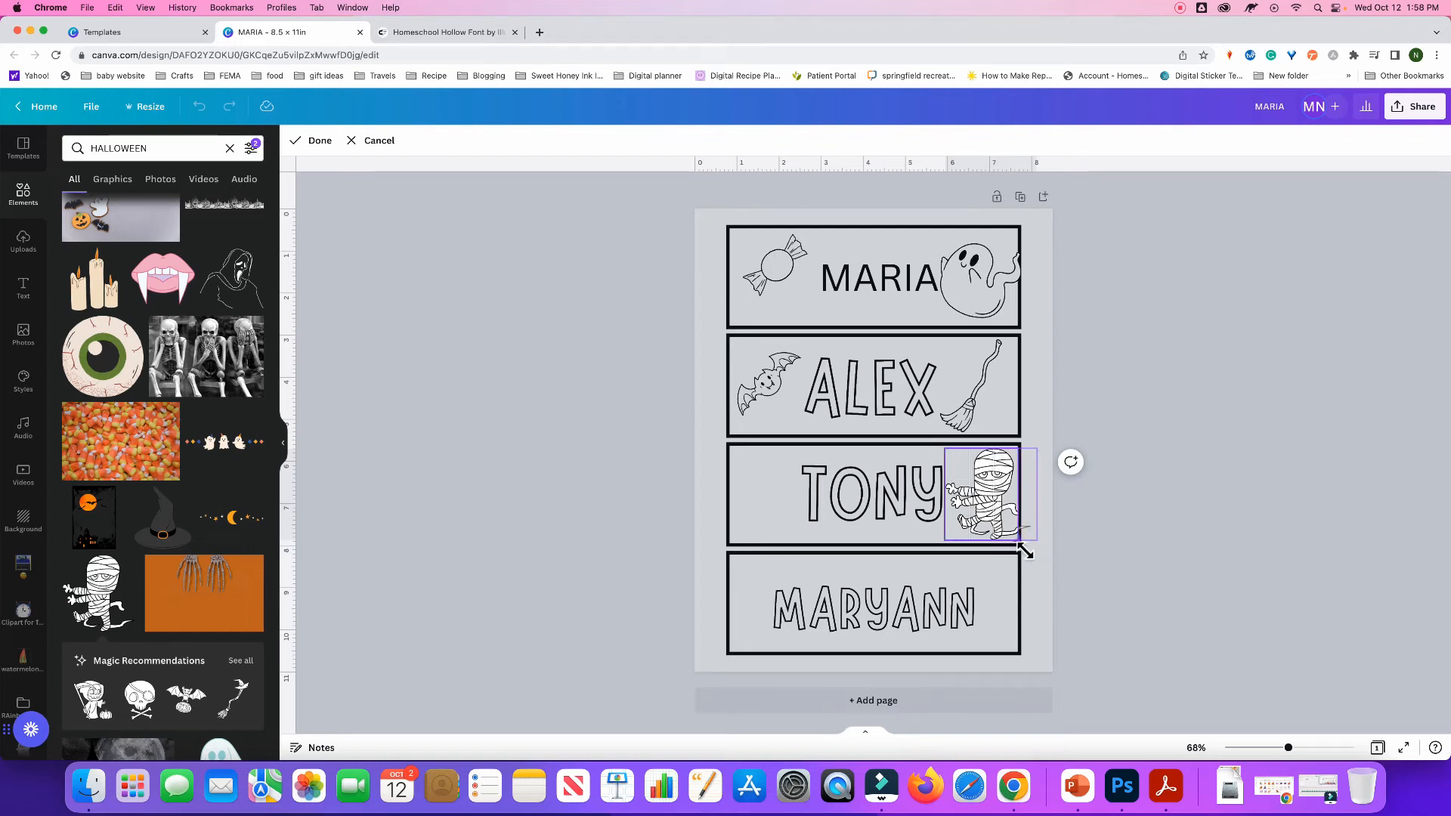
click(627, 346)
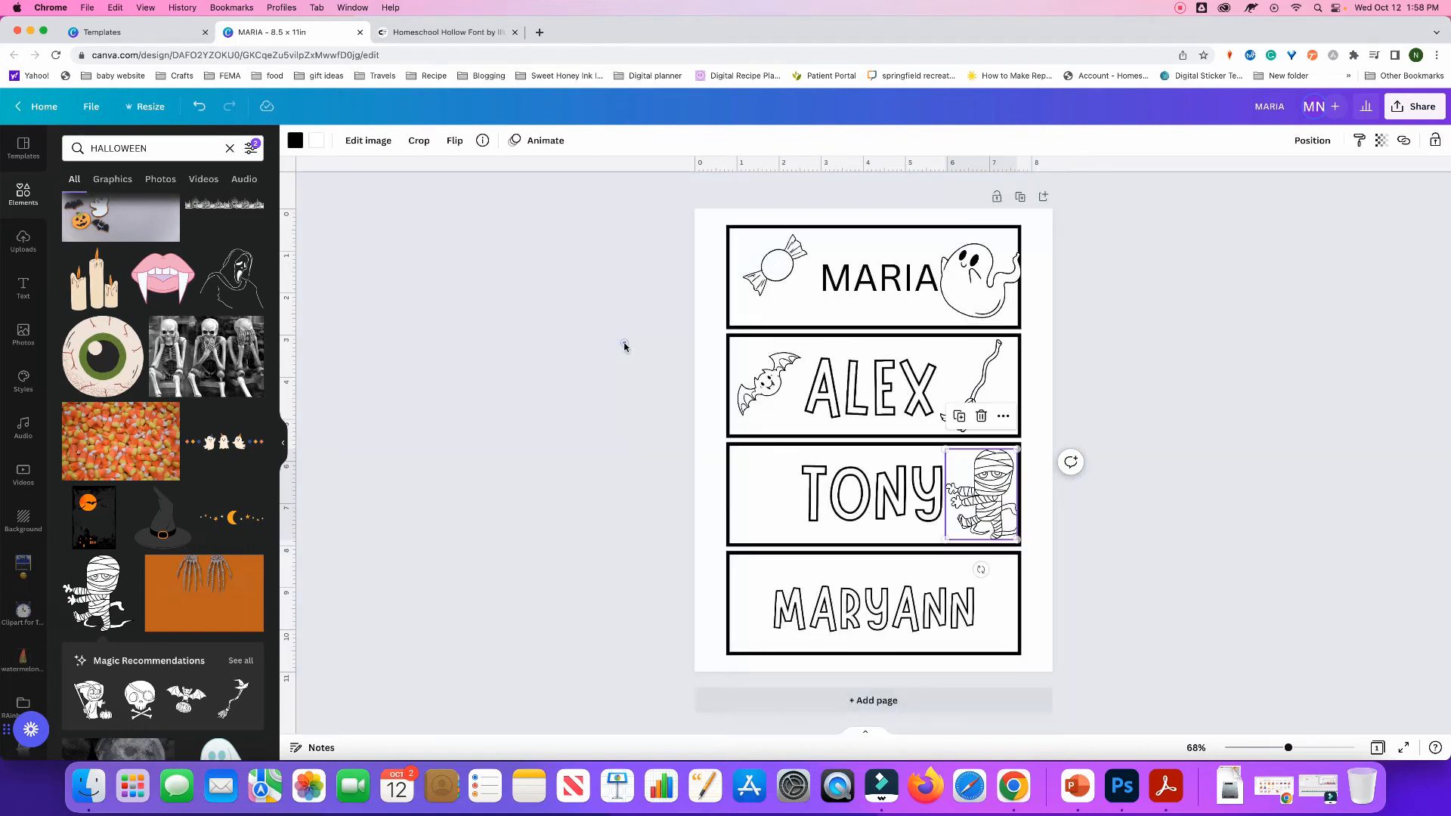
click(1083, 556)
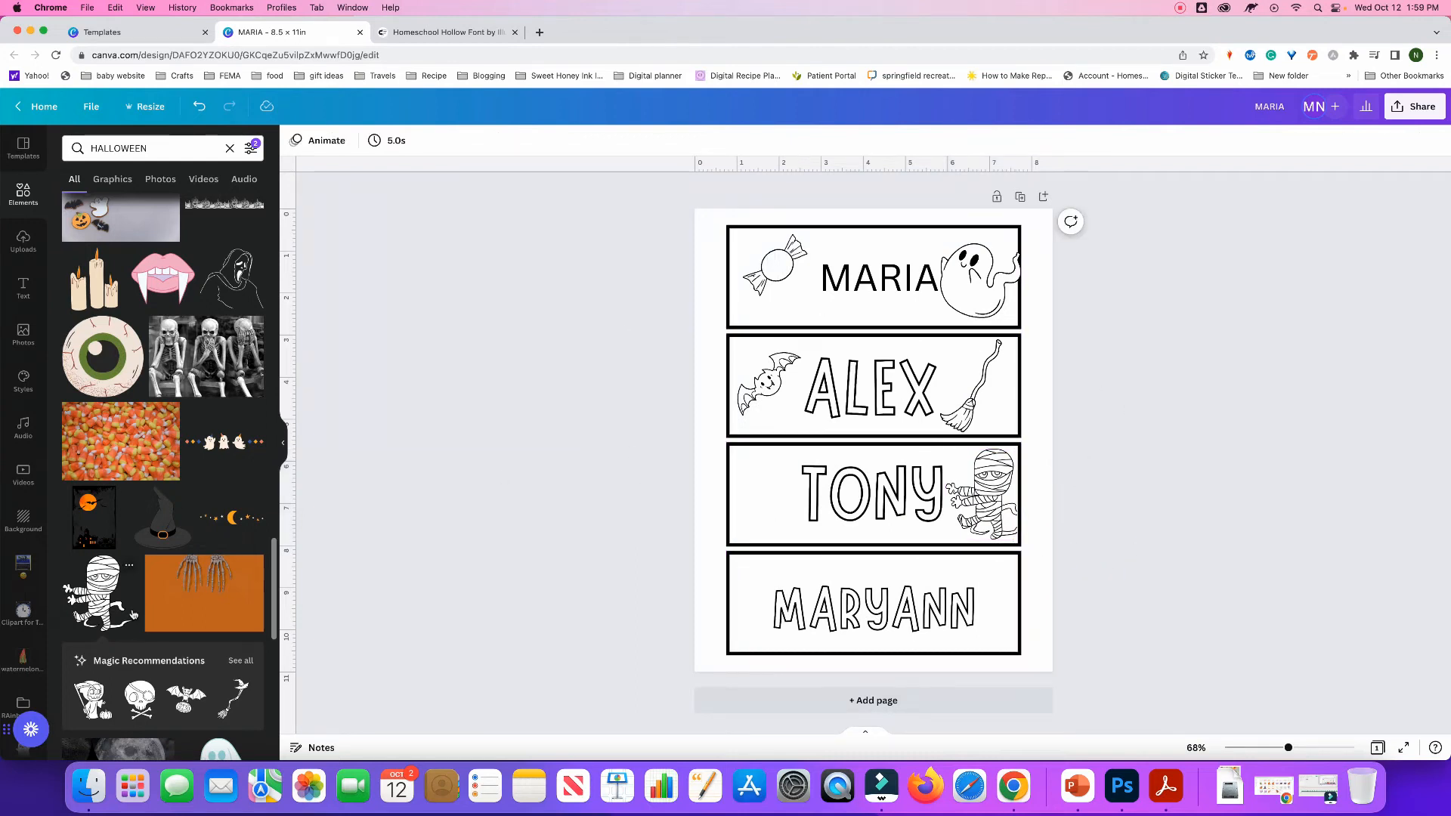
Show all recommendations for the mummy graphic and insert the owl wearing a witch hat
scroll(151, 637, down, 2)
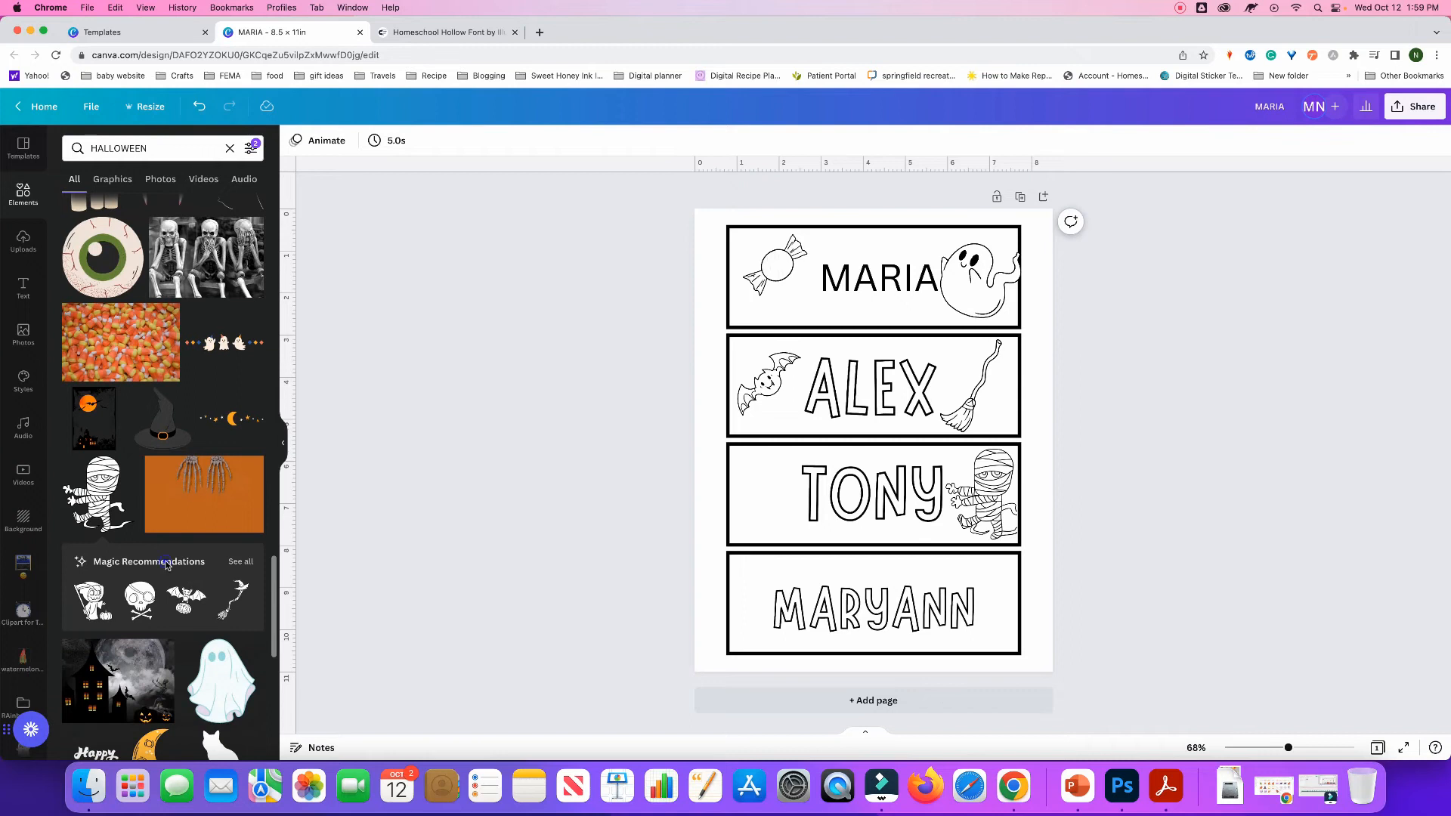
click(239, 563)
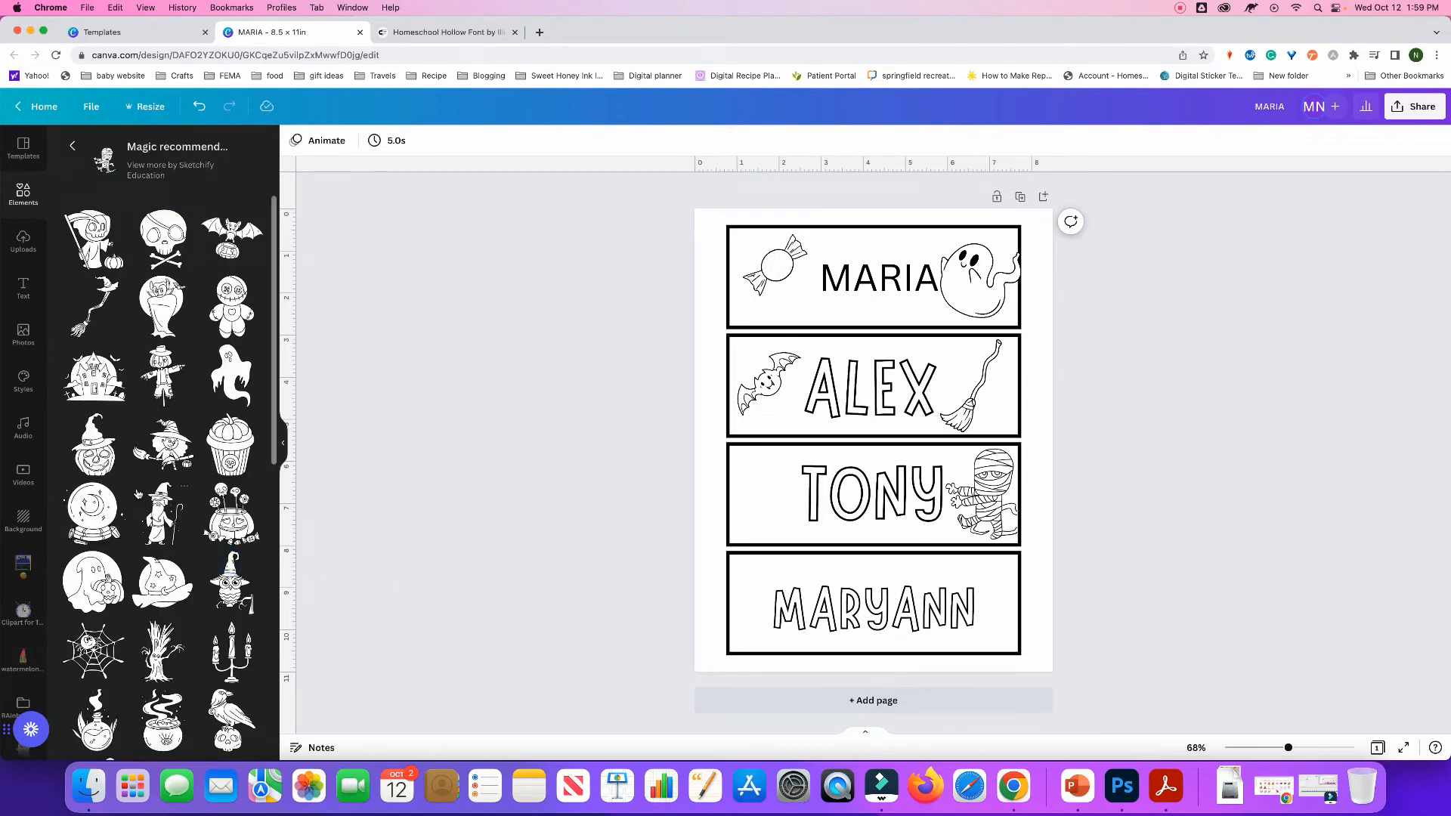
scroll(138, 495, down, 5)
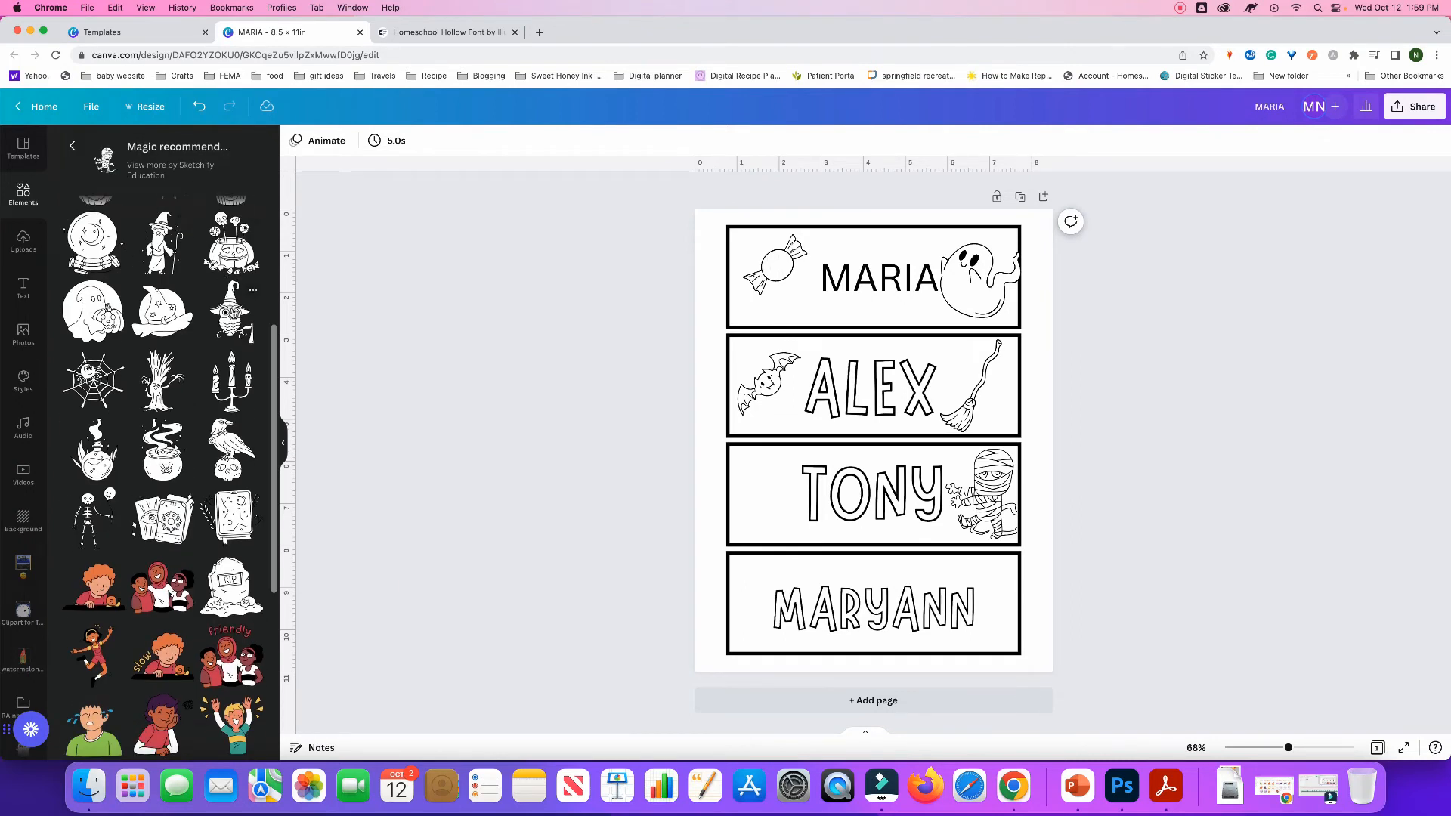
click(230, 309)
Shrink the owl slightly, bring it forward and move it to the start of the third box
drag(954, 340, 941, 348)
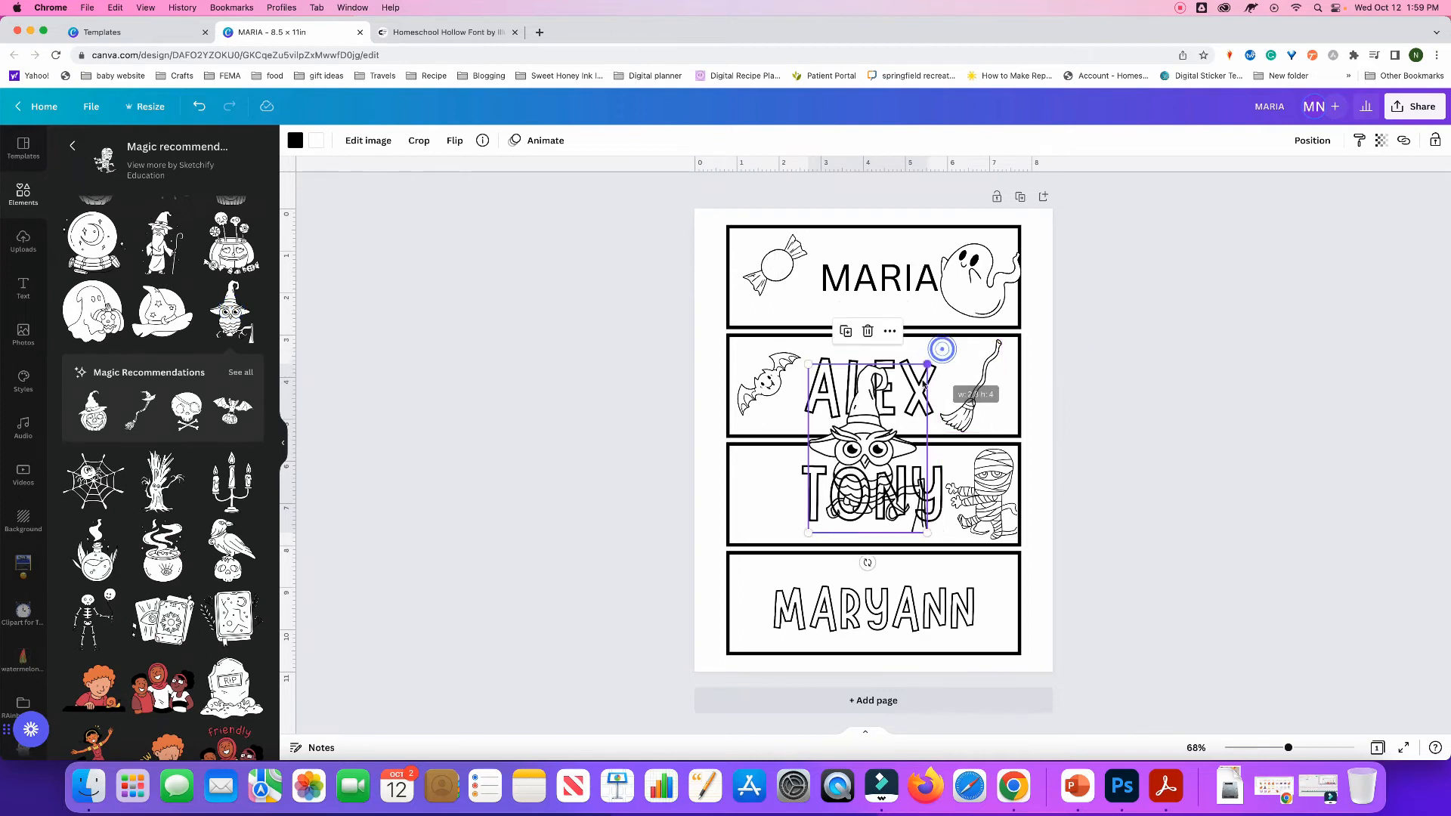
click(890, 331)
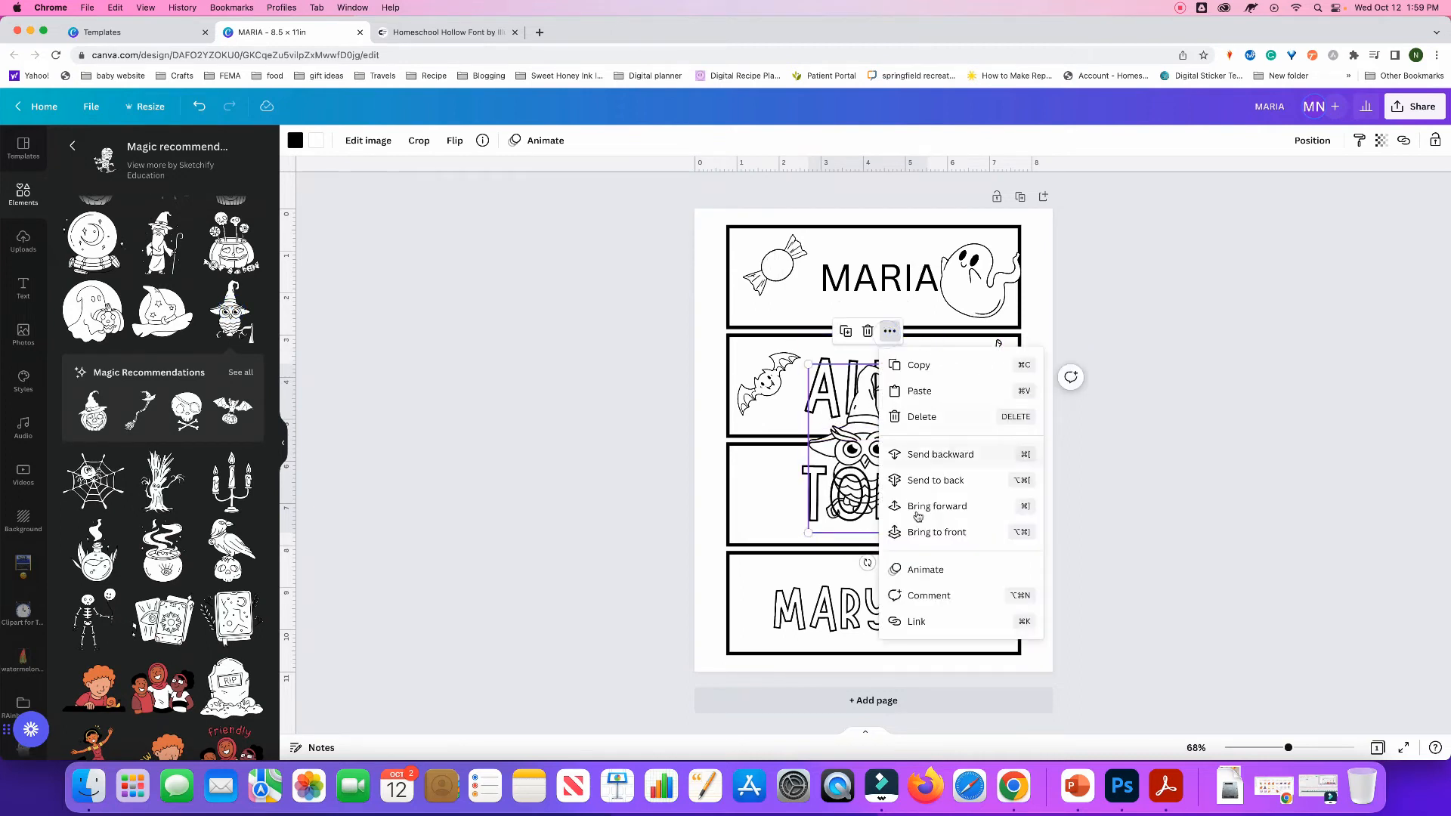
click(917, 517)
drag(861, 453, 763, 481)
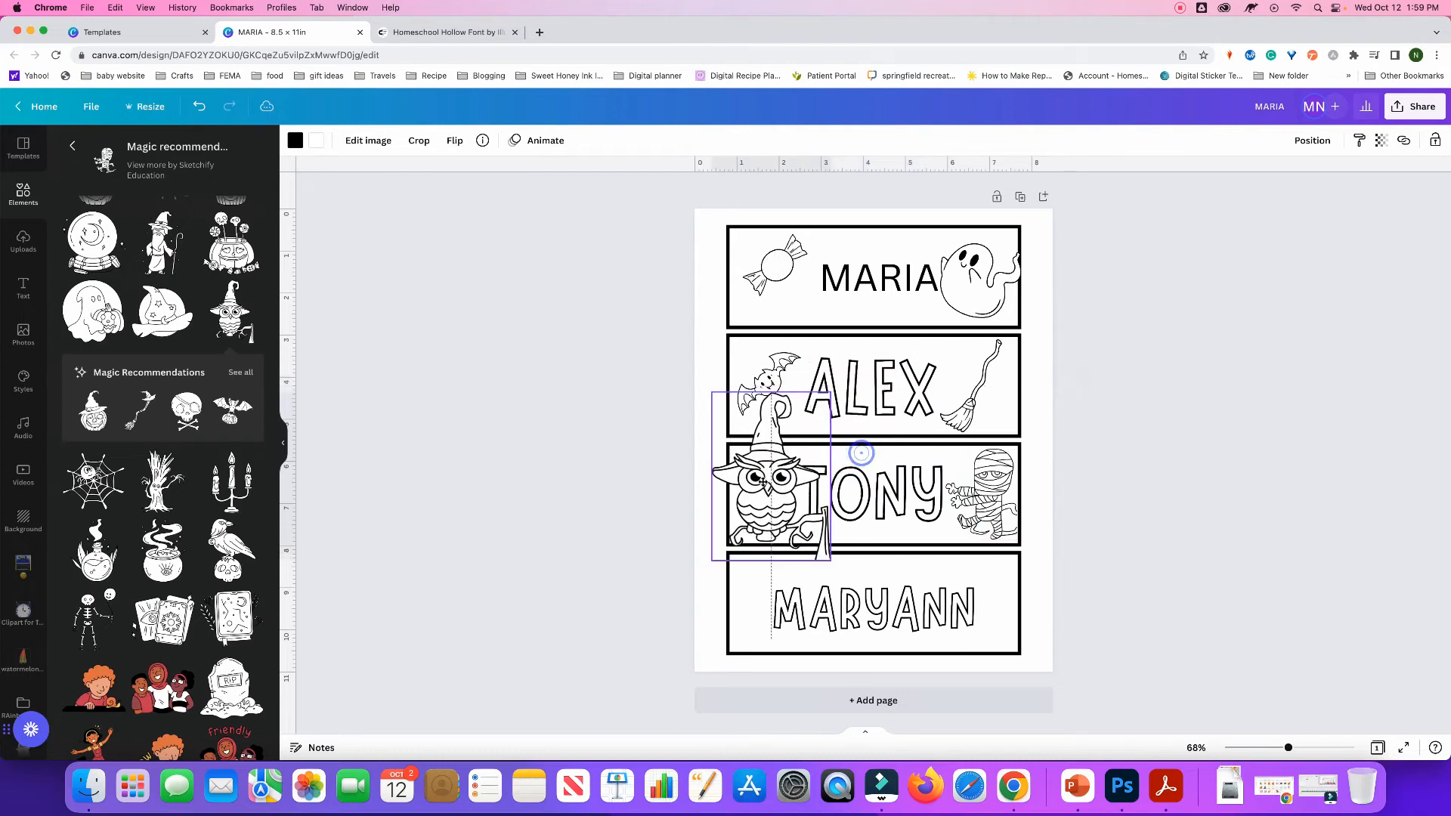
Scale the owl down to fit the third box's height in the space before the name
drag(835, 403, 808, 458)
drag(807, 453, 809, 449)
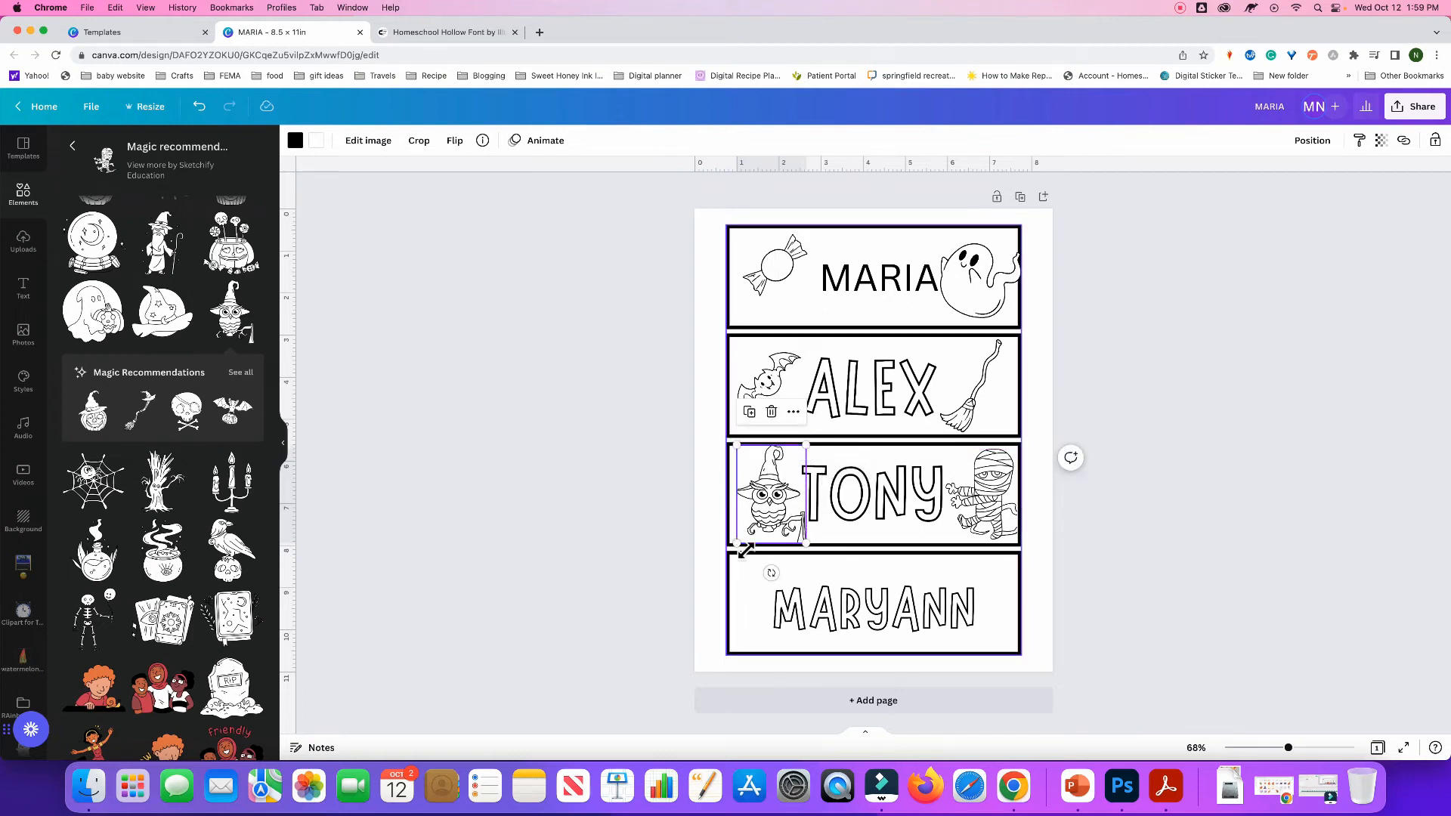
drag(740, 549, 738, 552)
click(634, 565)
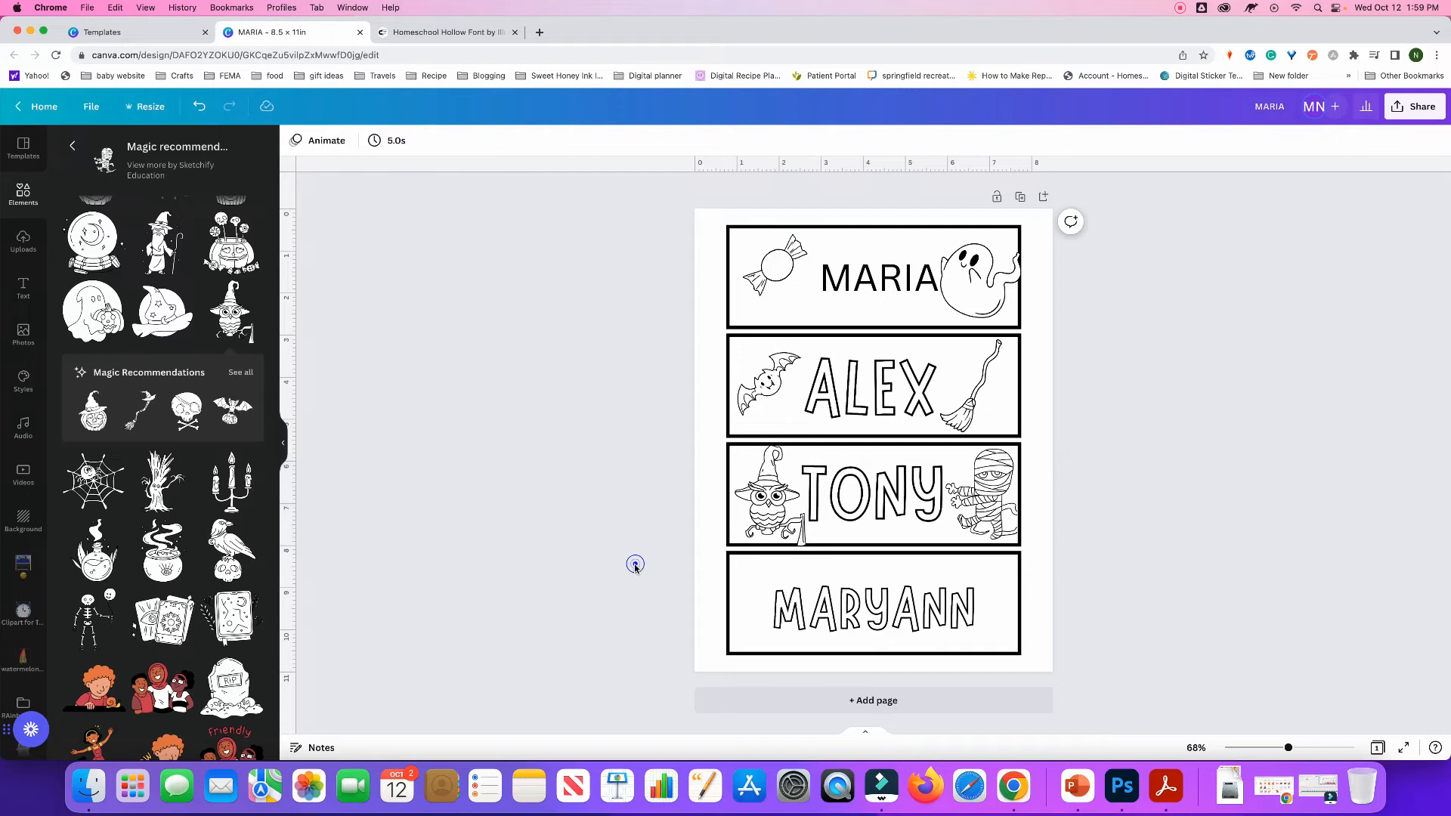
Try the Background text effect on the fourth name and replace it with the Hollow effect
click(908, 602)
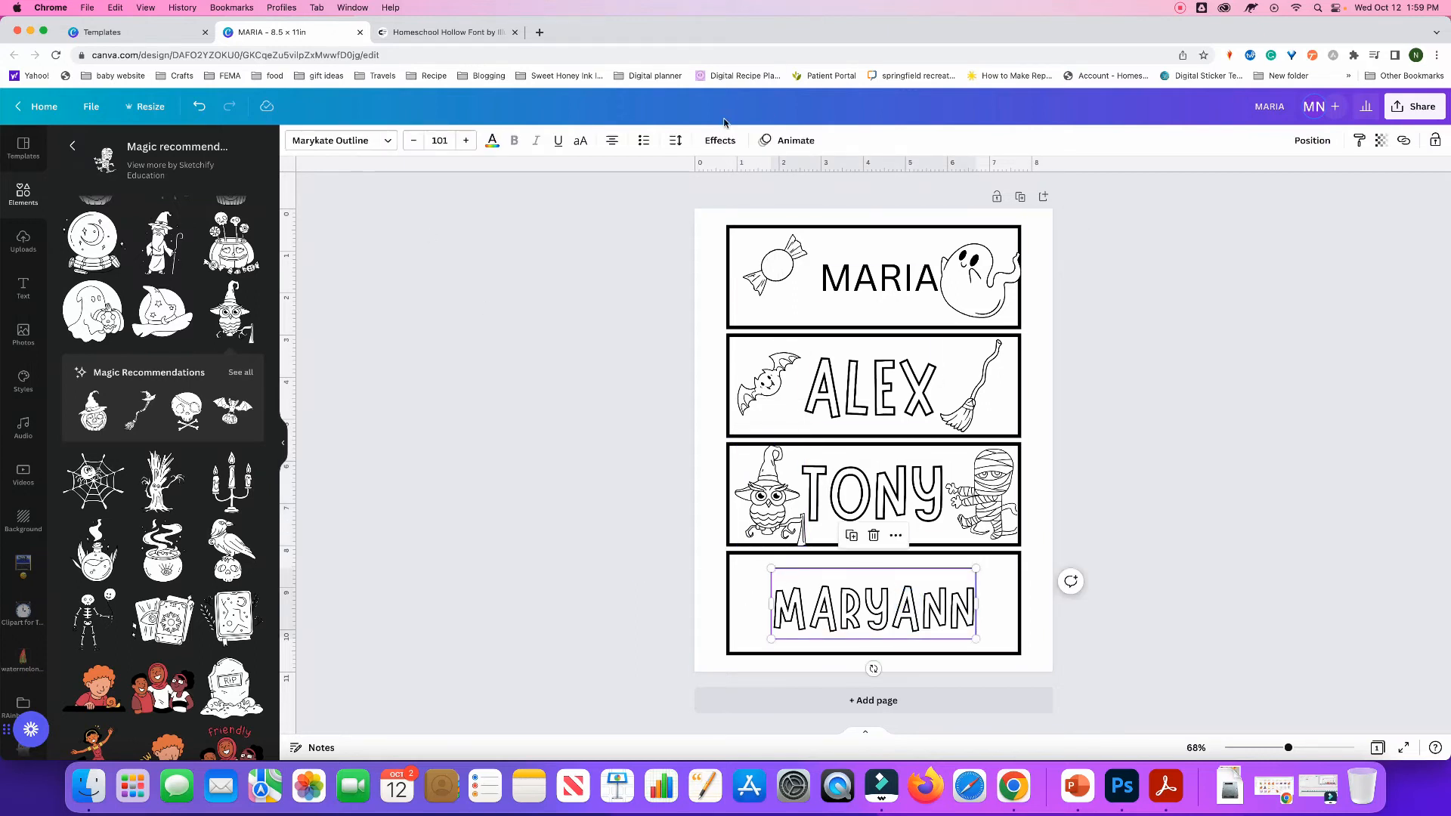
click(722, 140)
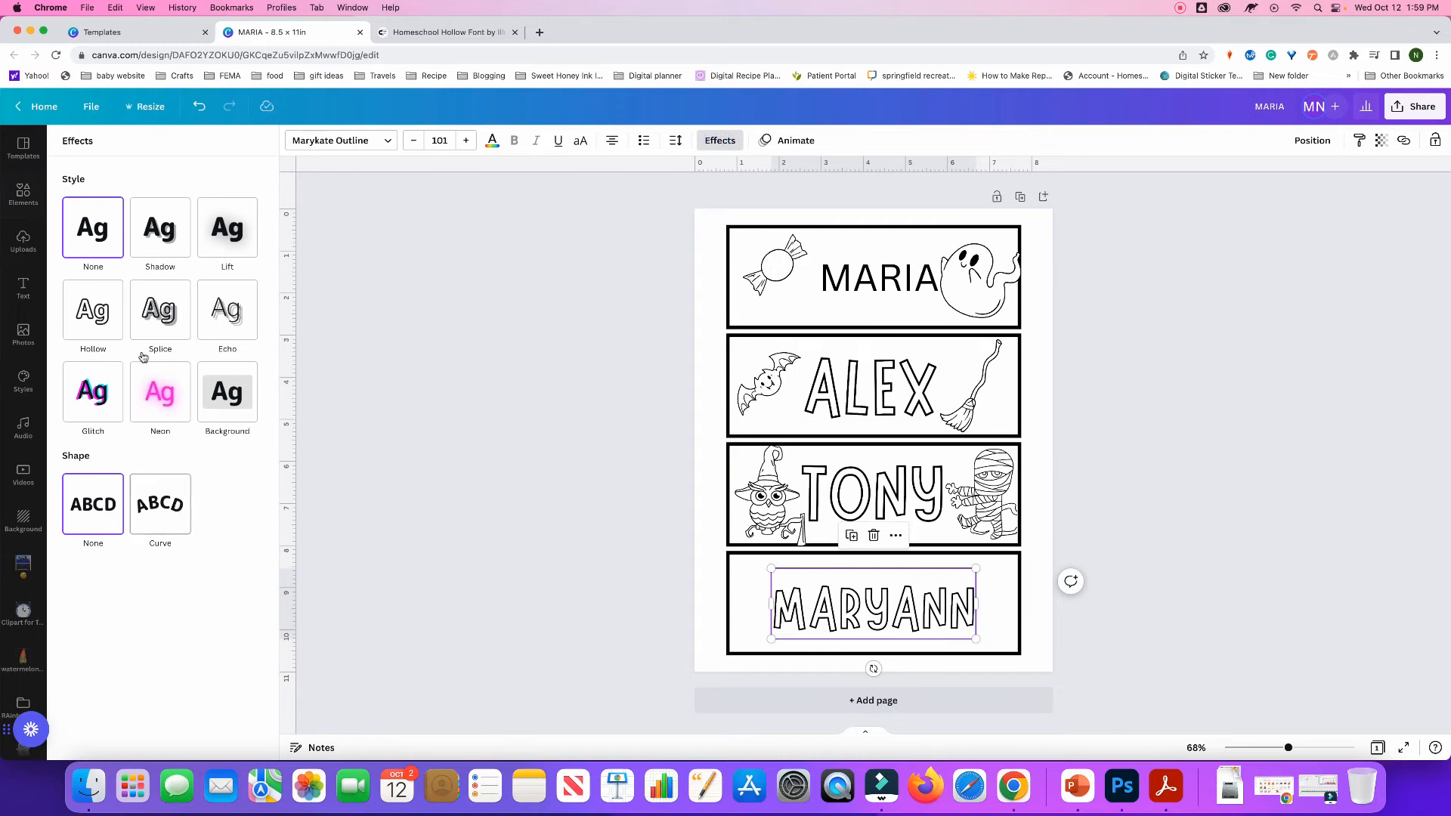
click(219, 394)
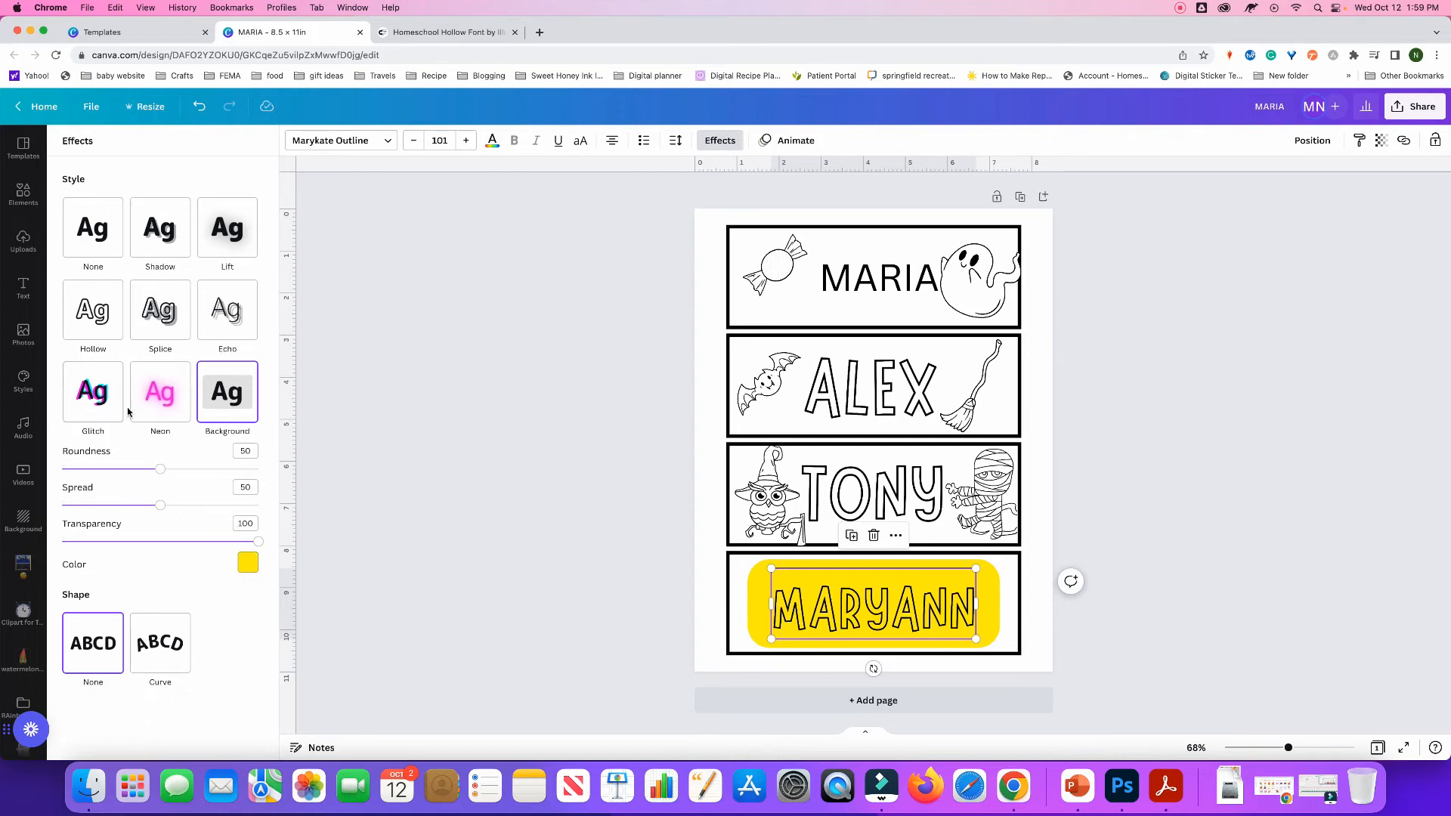
click(111, 321)
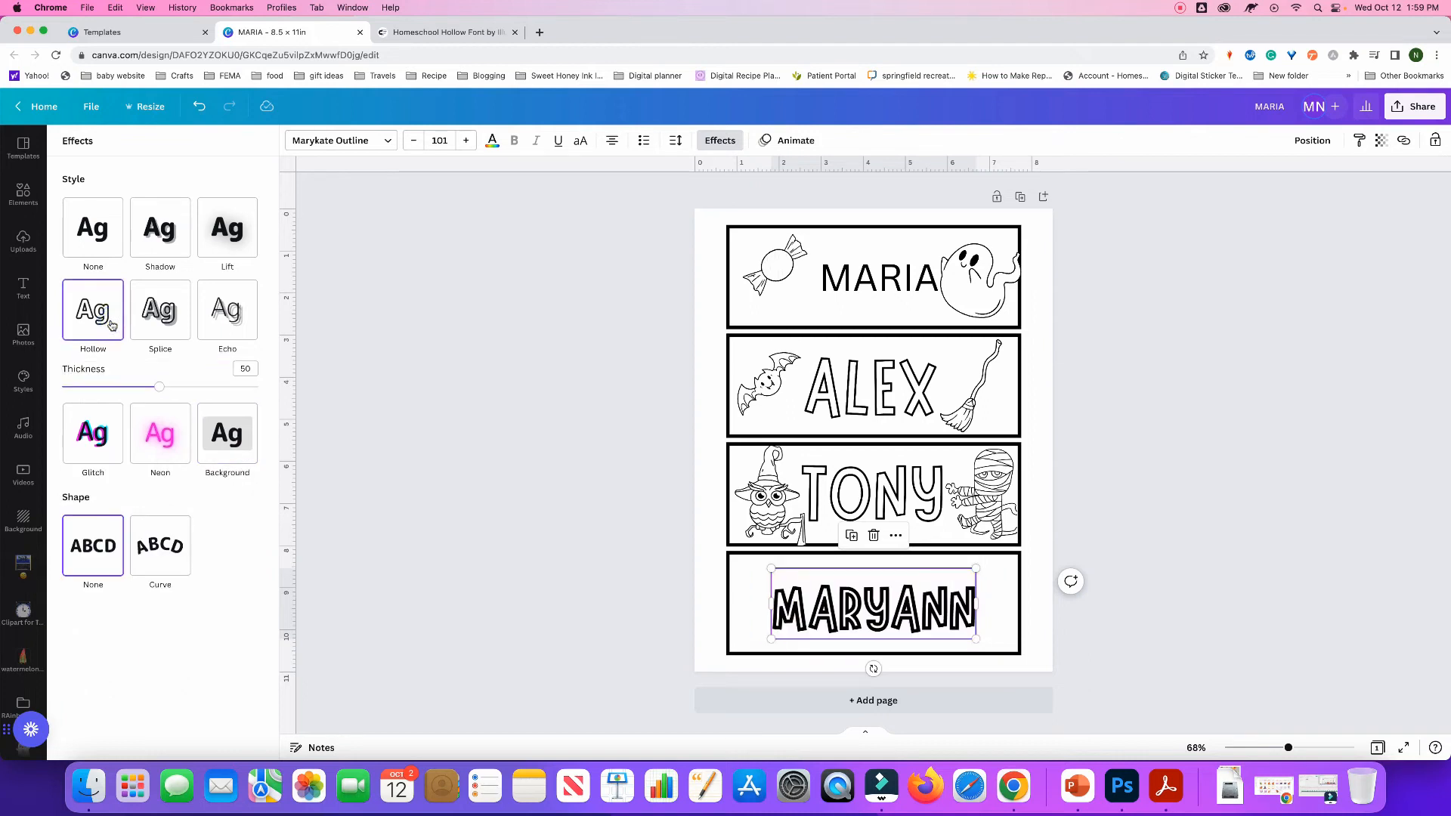
Curve the fourth name at a value of 57 without the Hollow effect and raise it slightly in its box
click(155, 529)
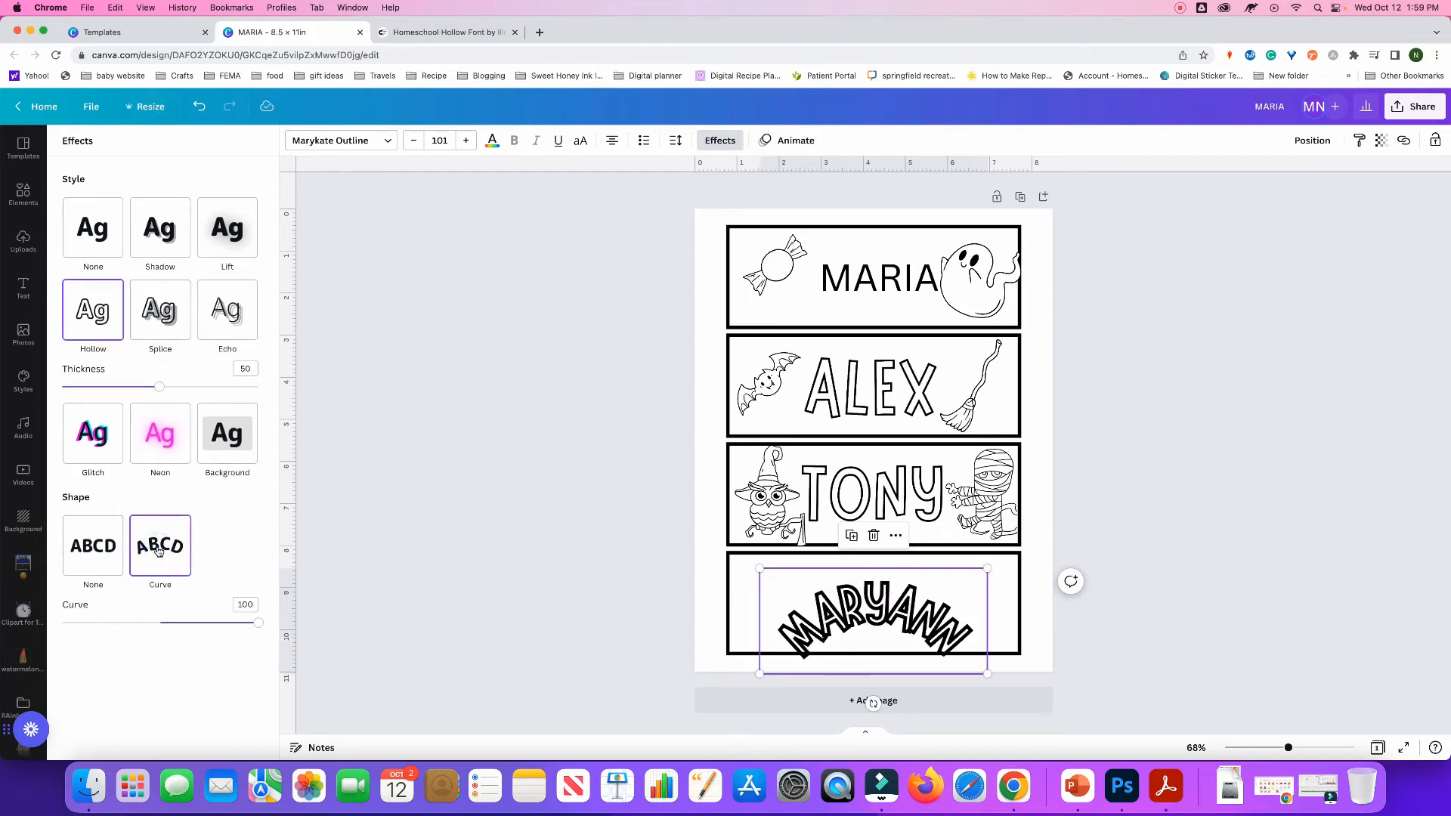
click(102, 253)
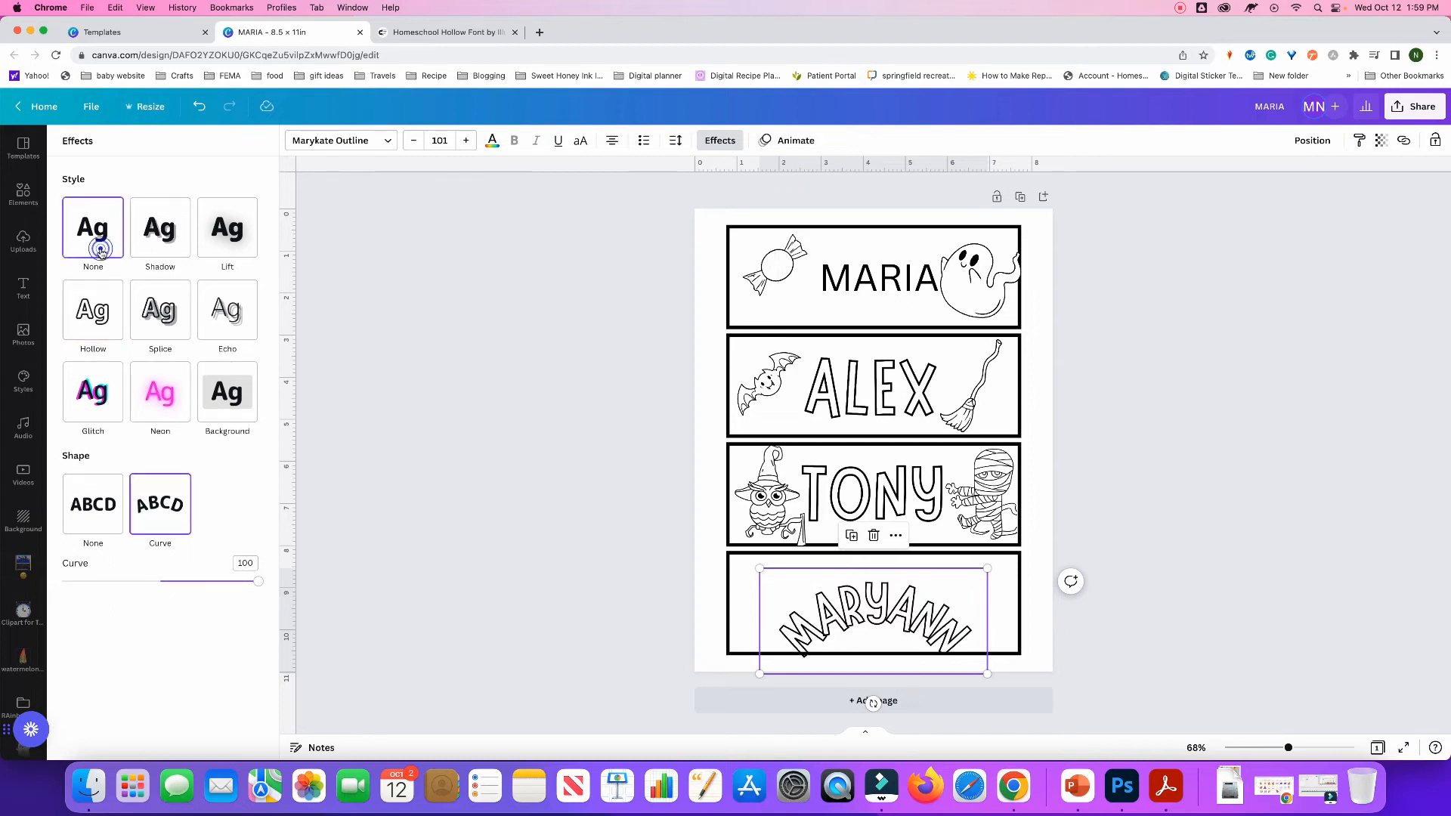
drag(260, 582, 217, 582)
drag(892, 604, 891, 585)
click(1101, 589)
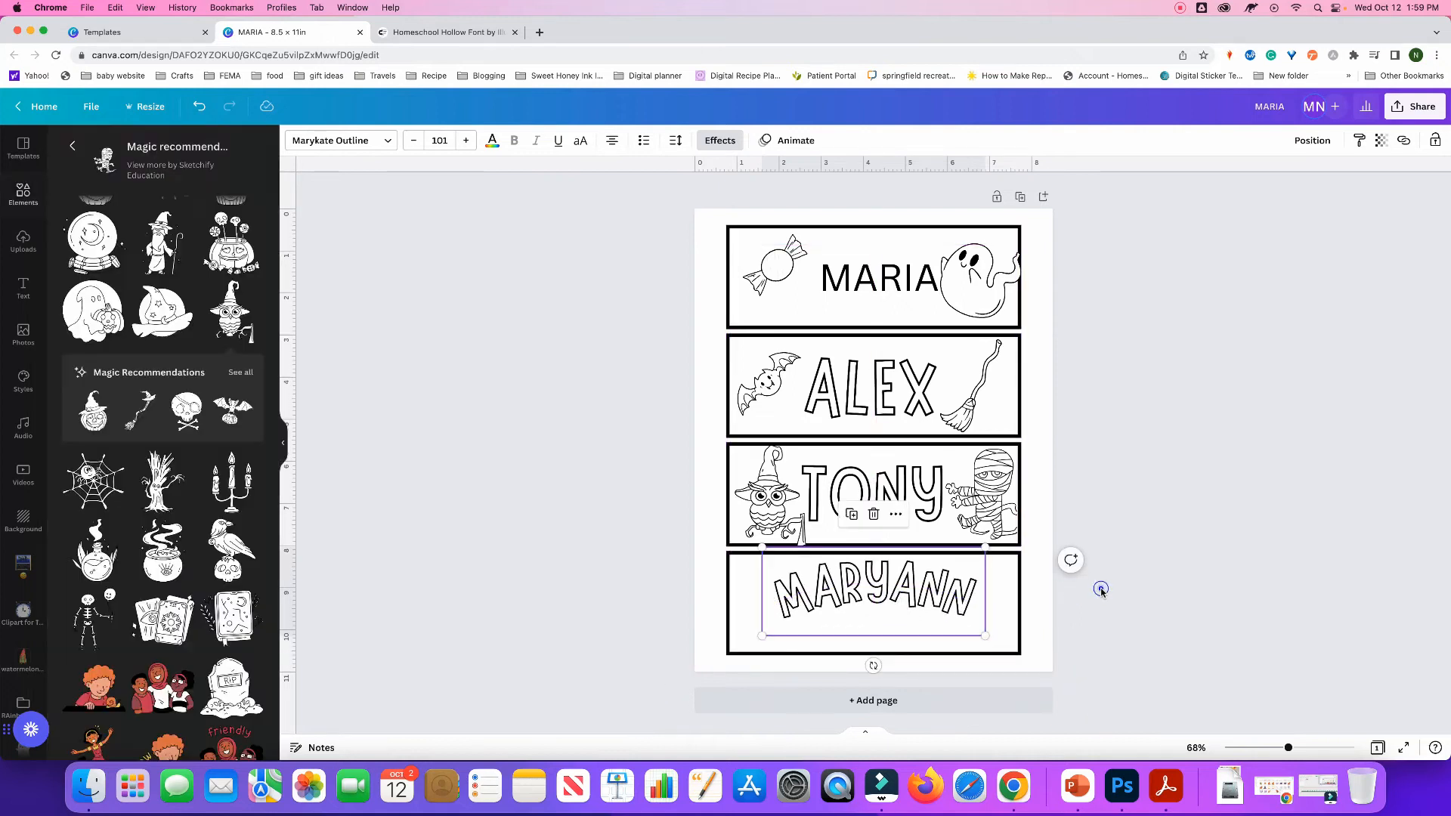
Insert the bubbling cauldron graphic and place it small in the lower middle of the fourth box
scroll(147, 584, down, 3)
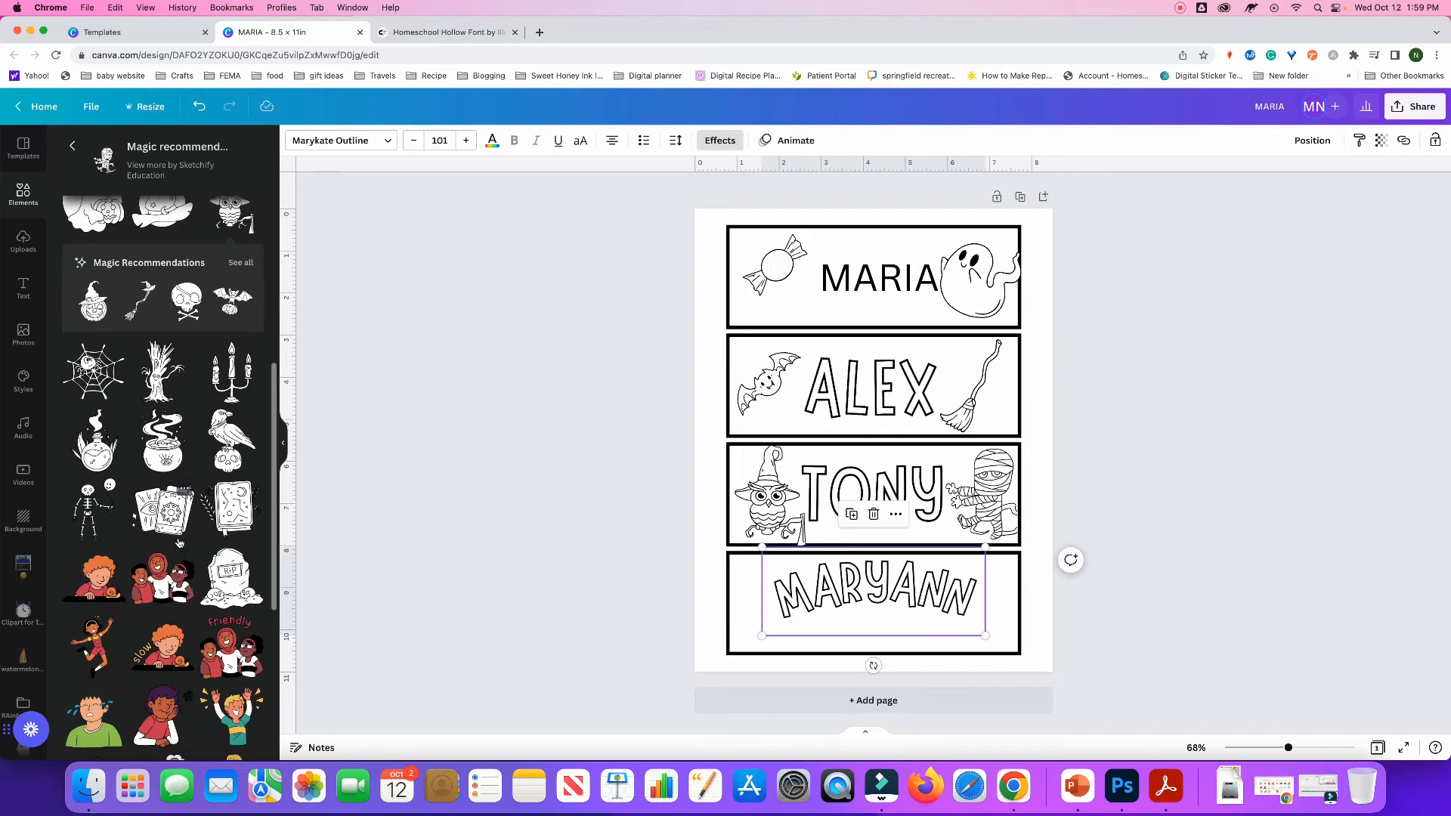
scroll(179, 542, up, 4)
drag(163, 597, 881, 634)
Shrink the curved name to a font size of about 64 and center it along the fourth box's upper edge
click(942, 600)
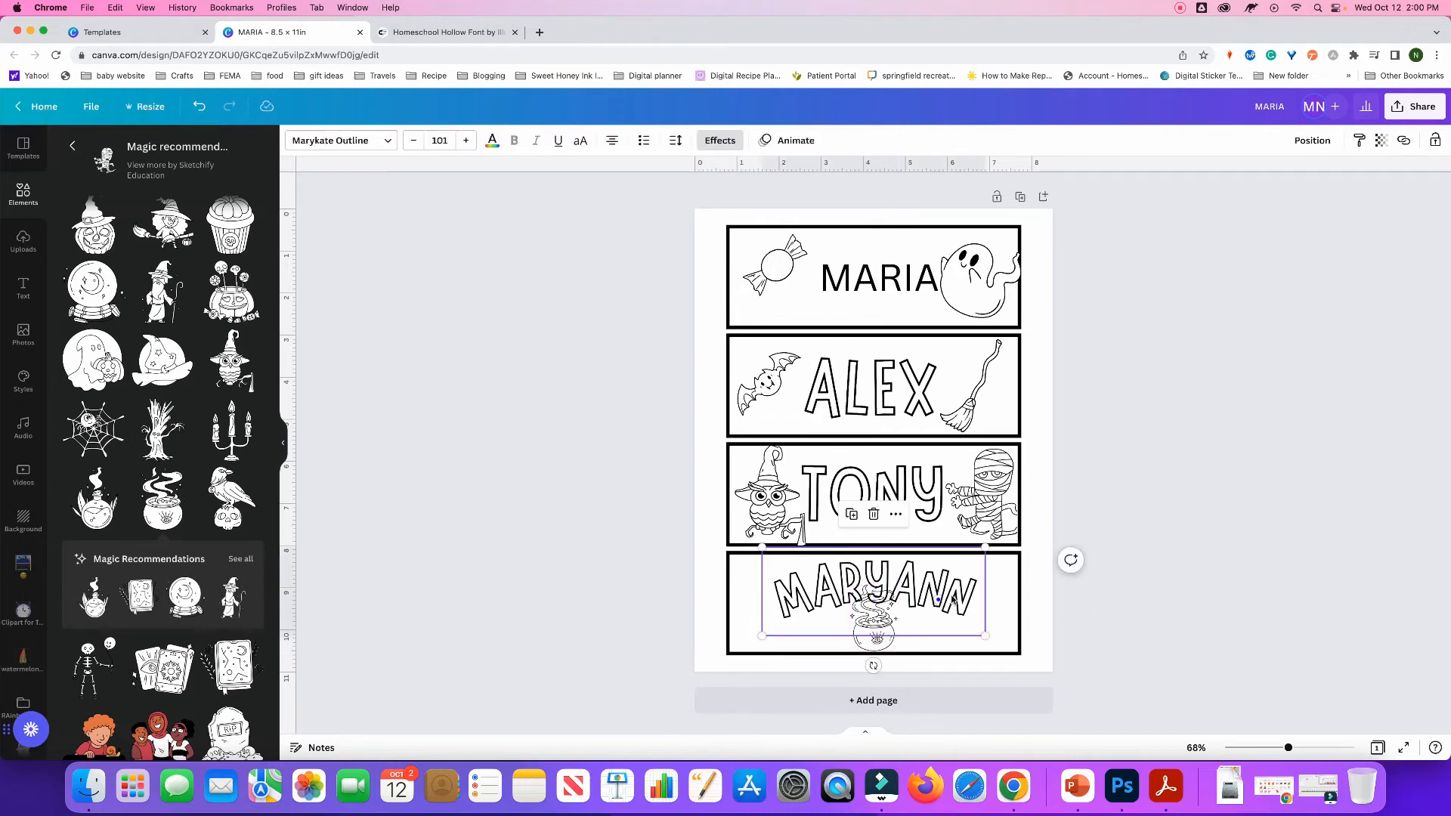
drag(986, 635, 906, 603)
drag(811, 566, 905, 574)
Turn the cauldron a quarter turn clockwise at the start of the fourth box and shift the curved name toward the box's end
click(874, 618)
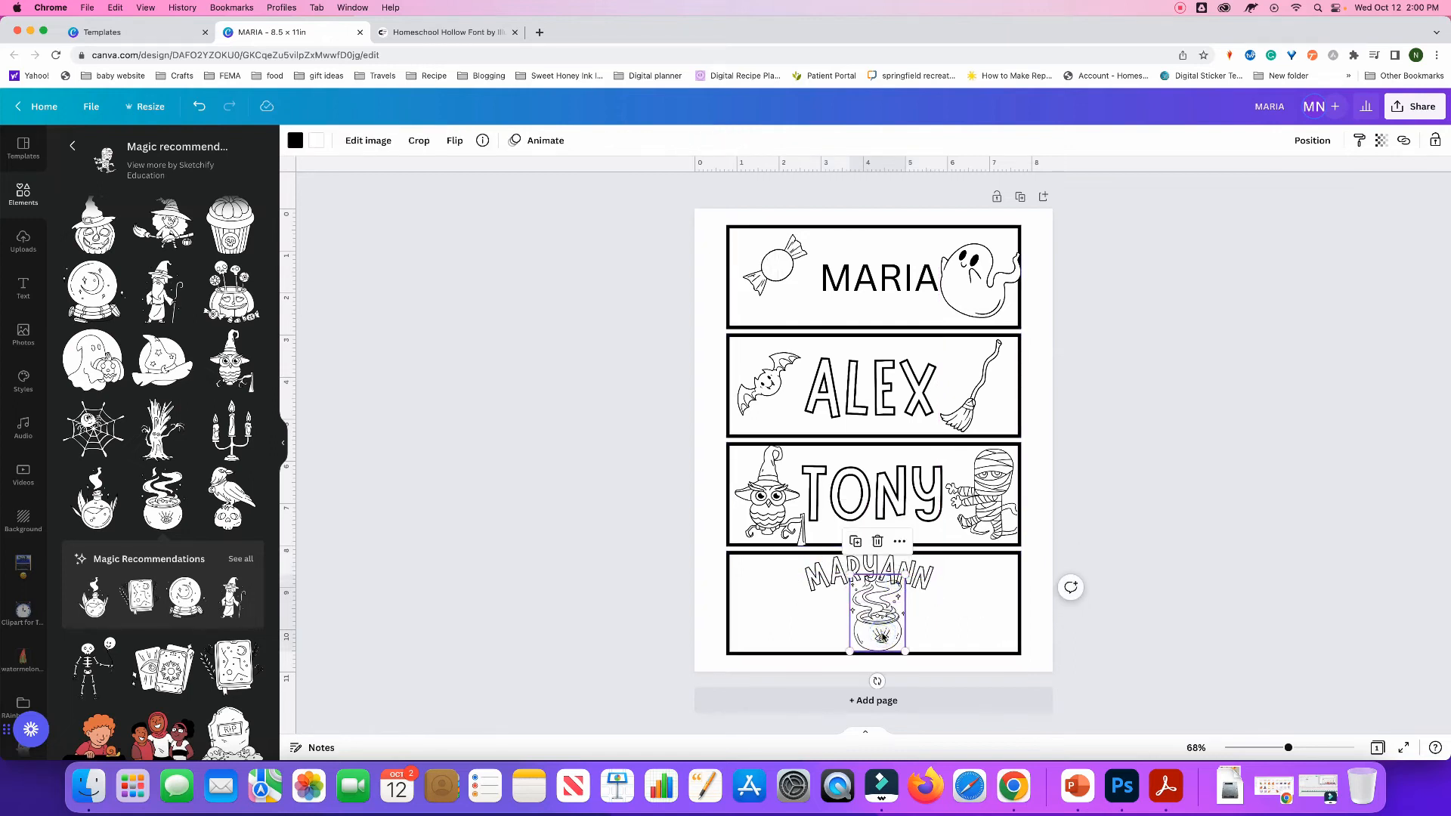
drag(853, 629, 771, 619)
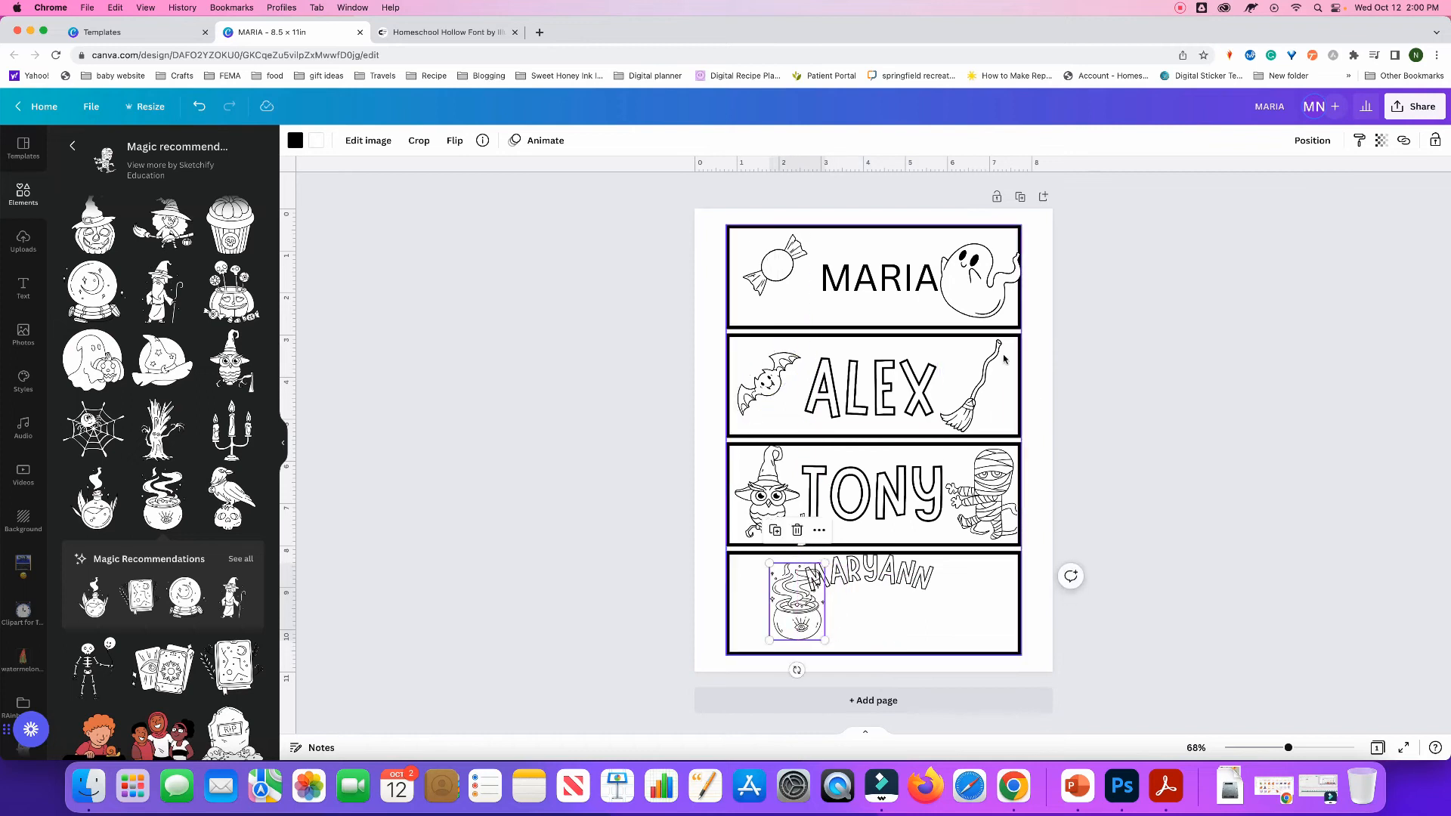
drag(807, 683, 717, 615)
drag(912, 575, 984, 587)
Enlarge the sideways cauldron to nearly fill the fourth box's height and nudge it clear of the border
click(801, 601)
drag(742, 645, 736, 645)
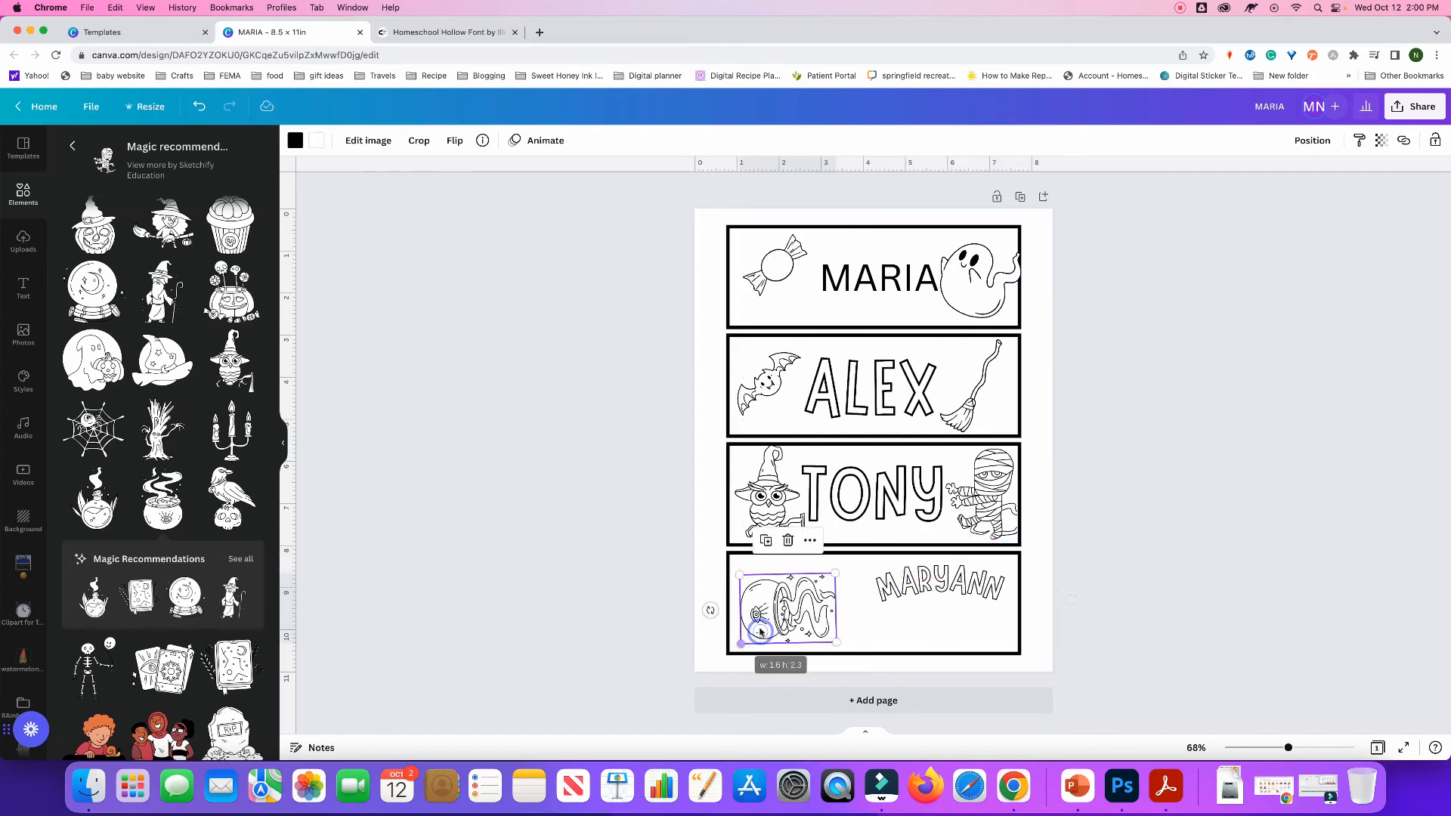
drag(840, 578, 848, 575)
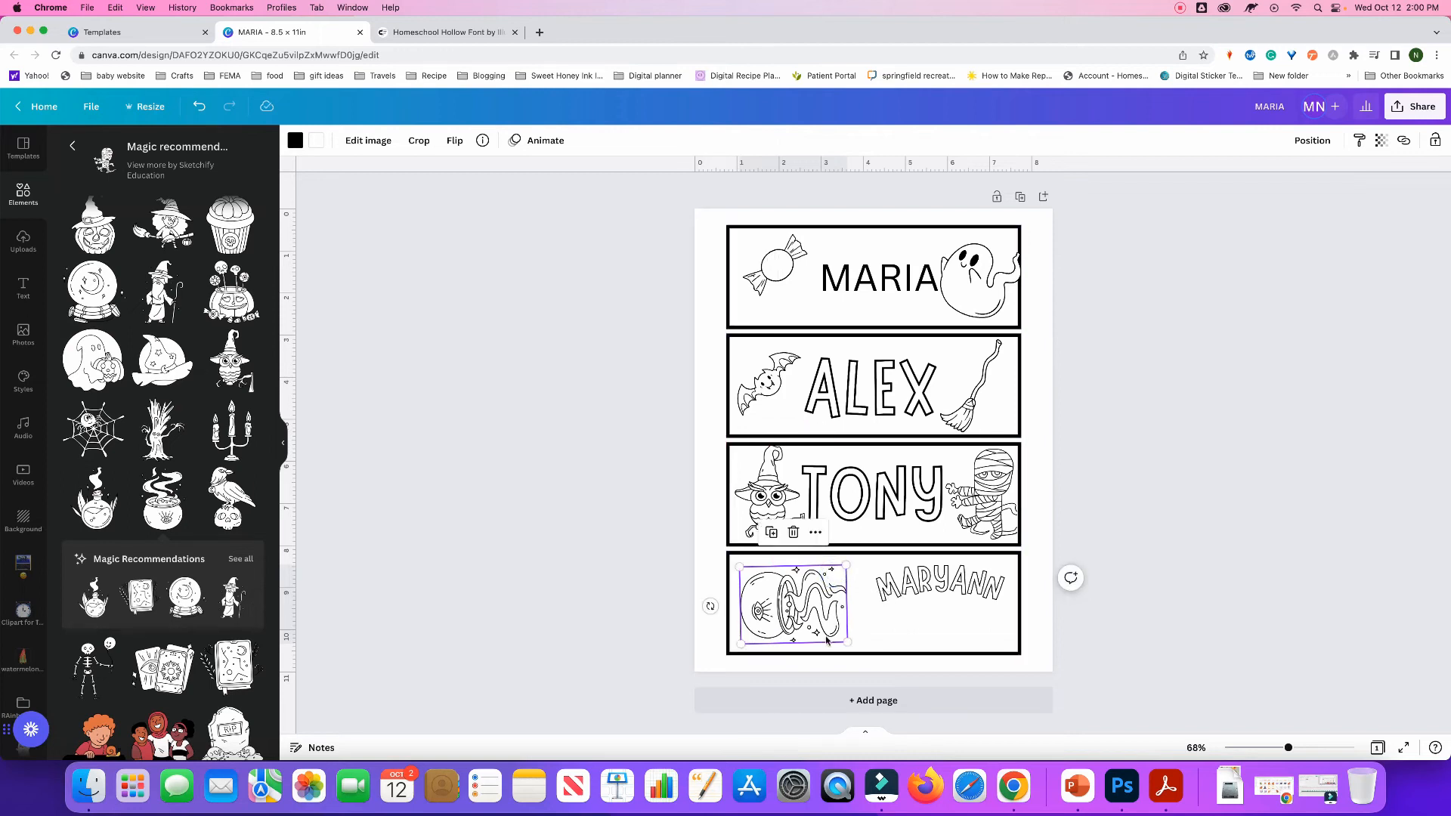
drag(825, 628, 834, 629)
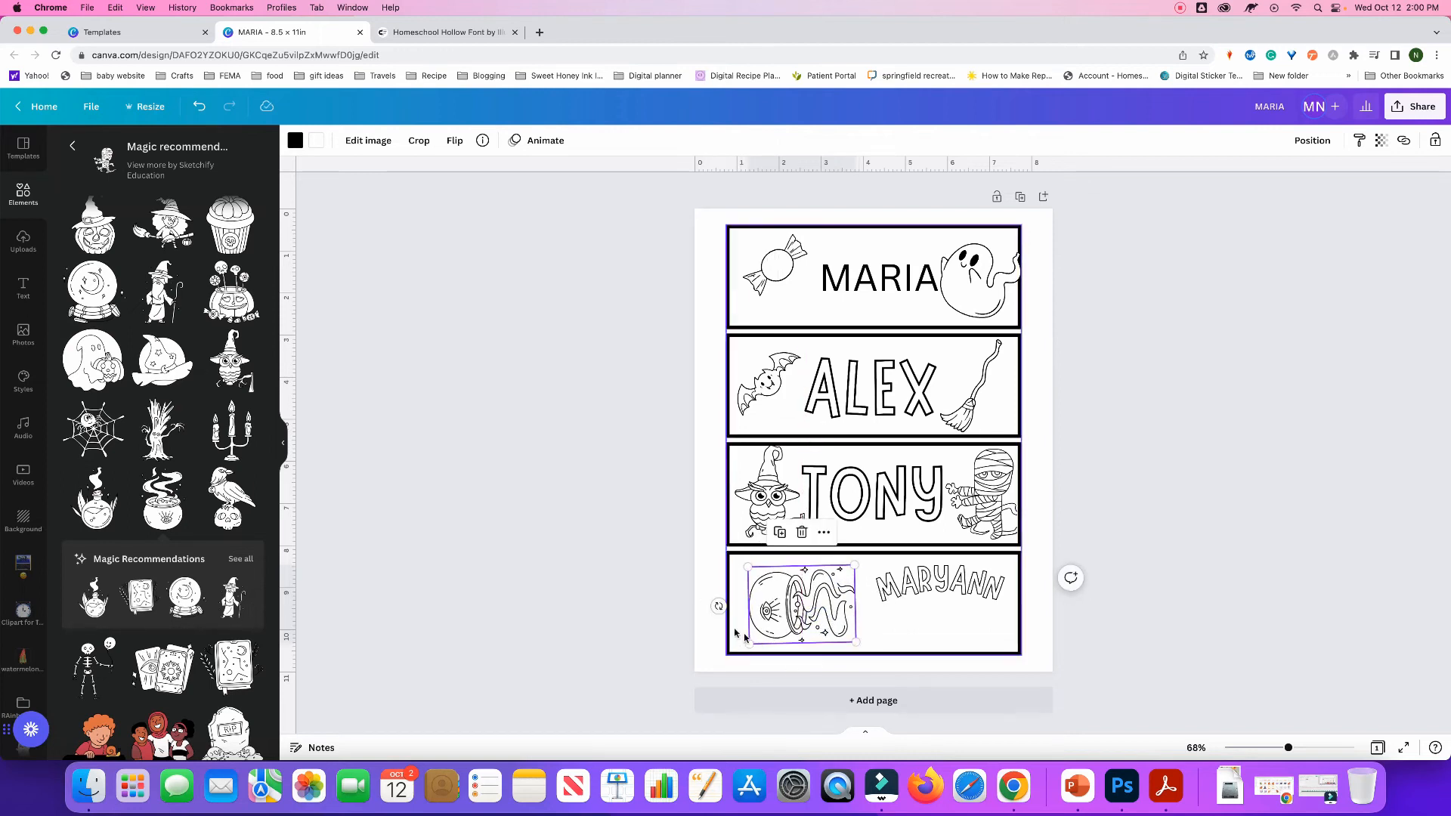
Replace the fourth box's name with the text HAPPY HALLOWEEN on two lines
click(930, 581)
double_click(927, 579)
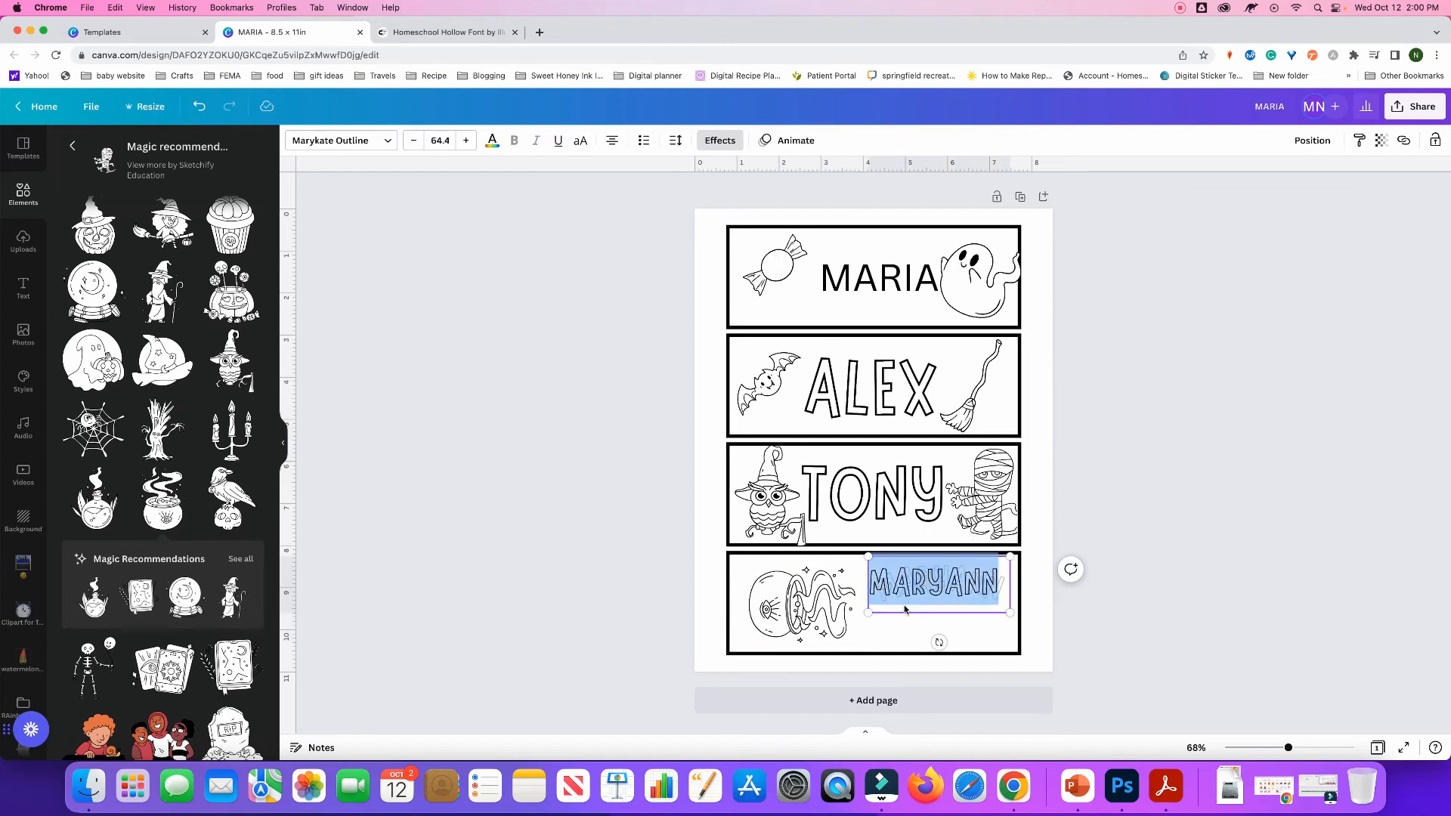
text(HAPPY)
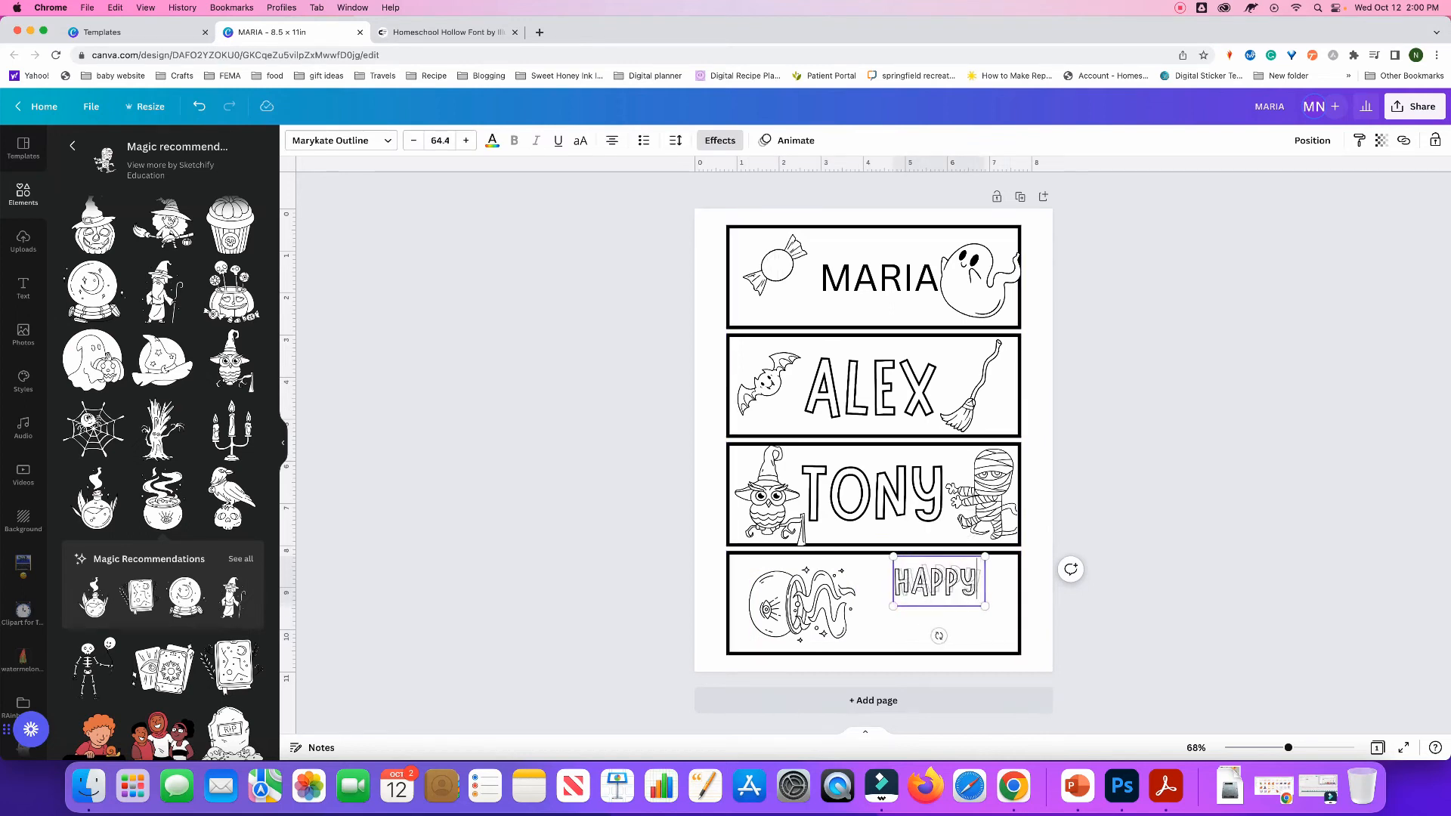
key(Return)
text(HALLOWEEN)
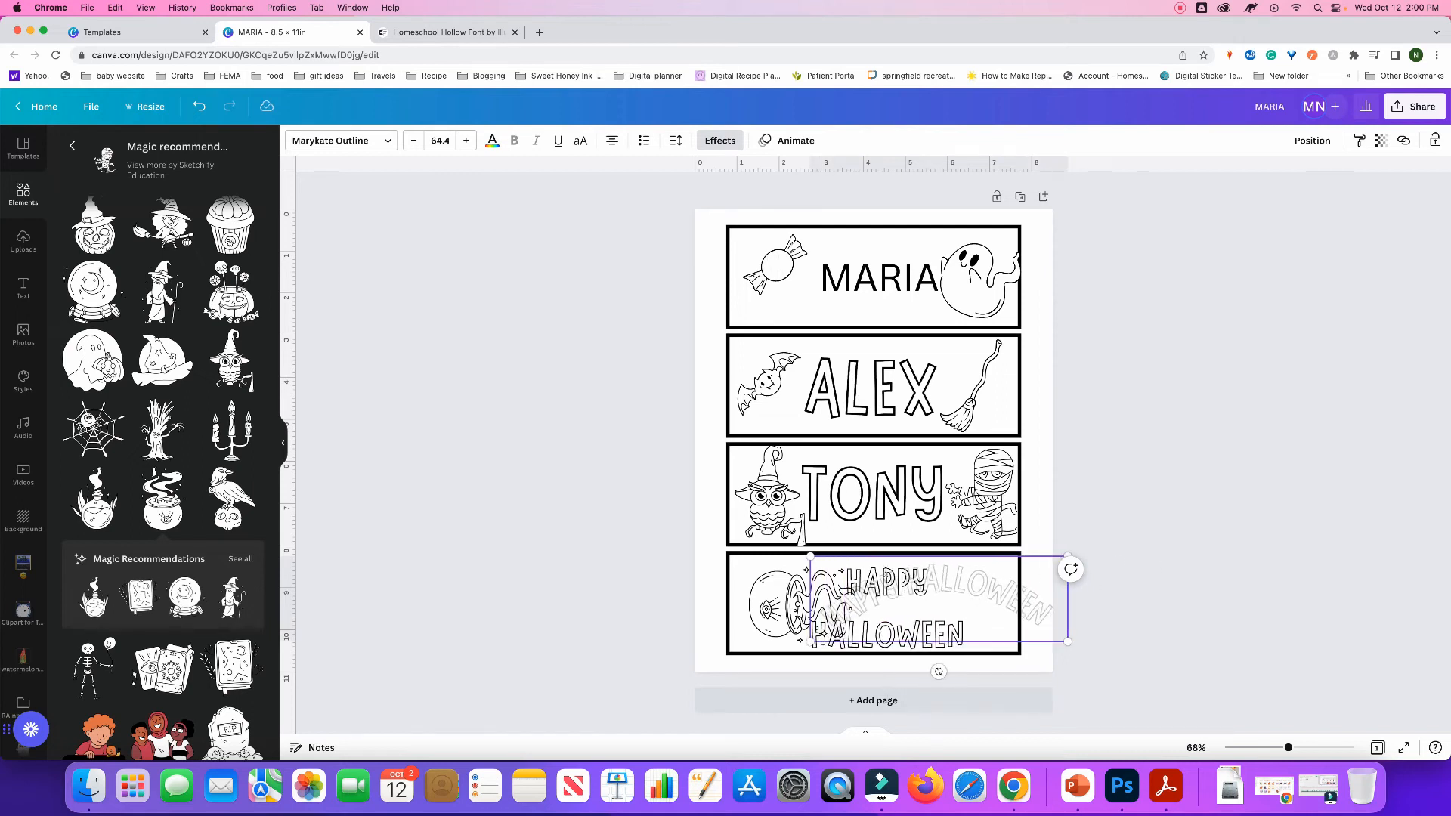
click(1211, 620)
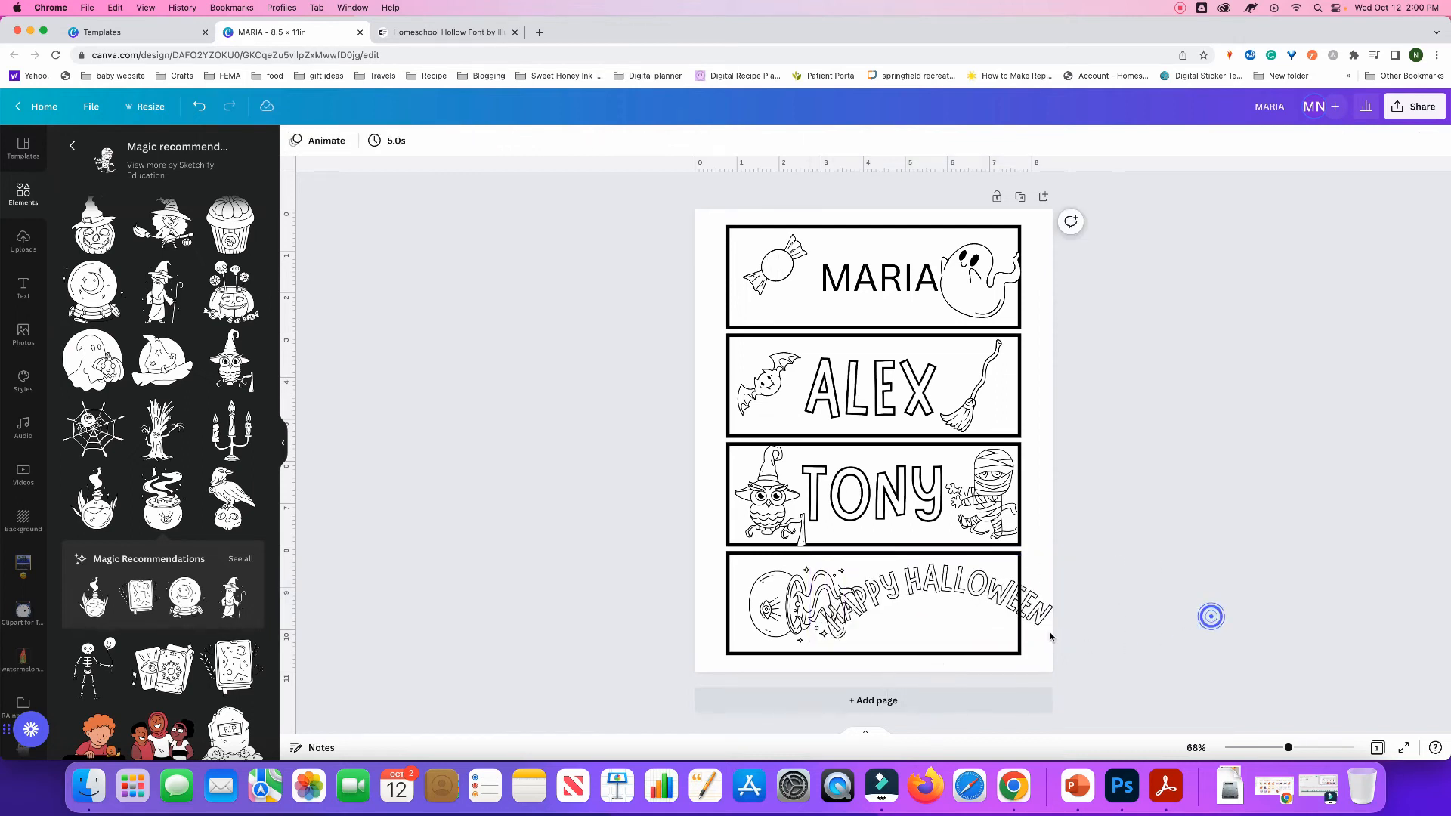
Shift the curved greeting back toward the cauldron and shrink it to a font size of about 33.4
click(971, 604)
drag(930, 603, 950, 598)
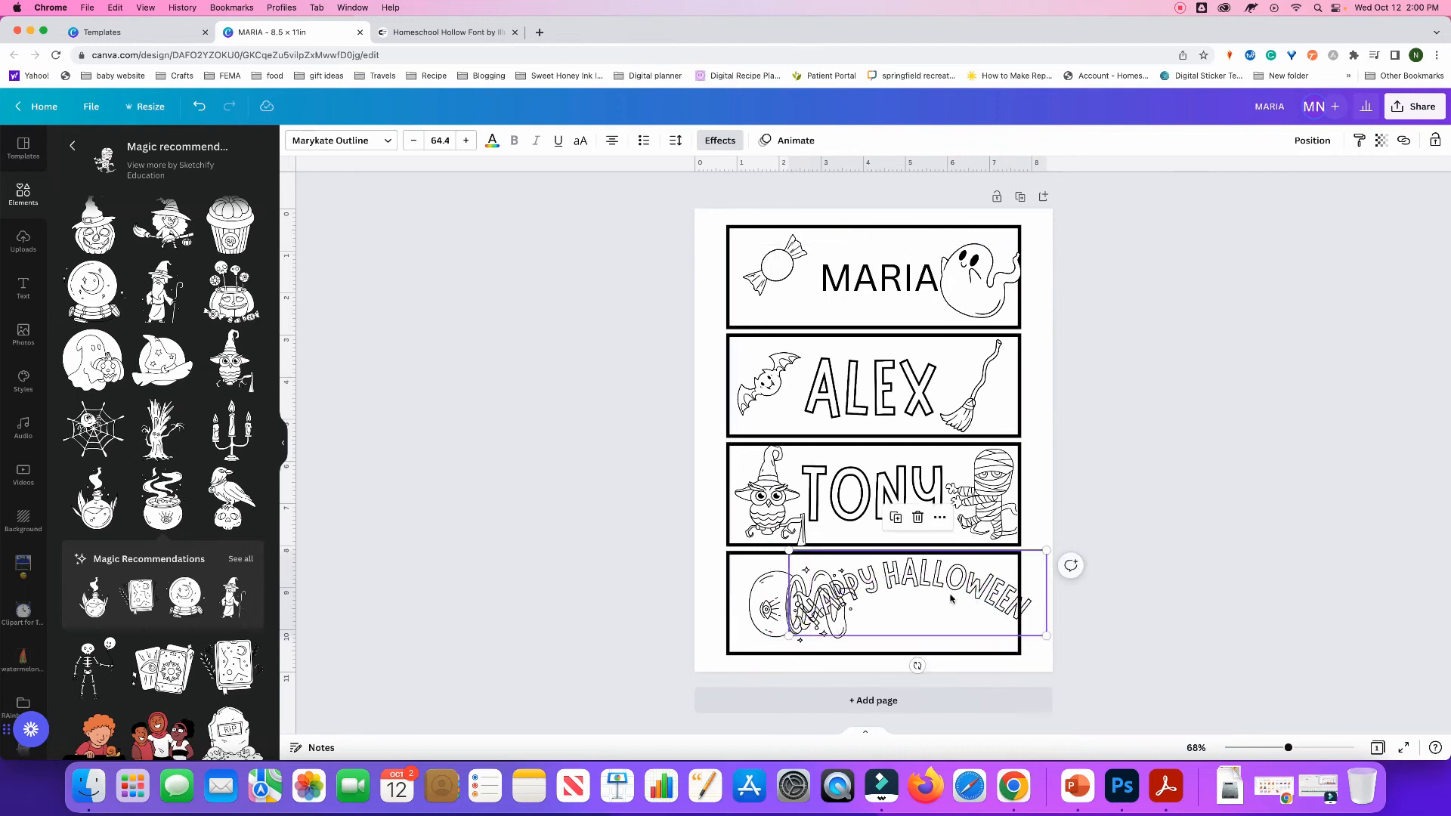
drag(1043, 639, 916, 599)
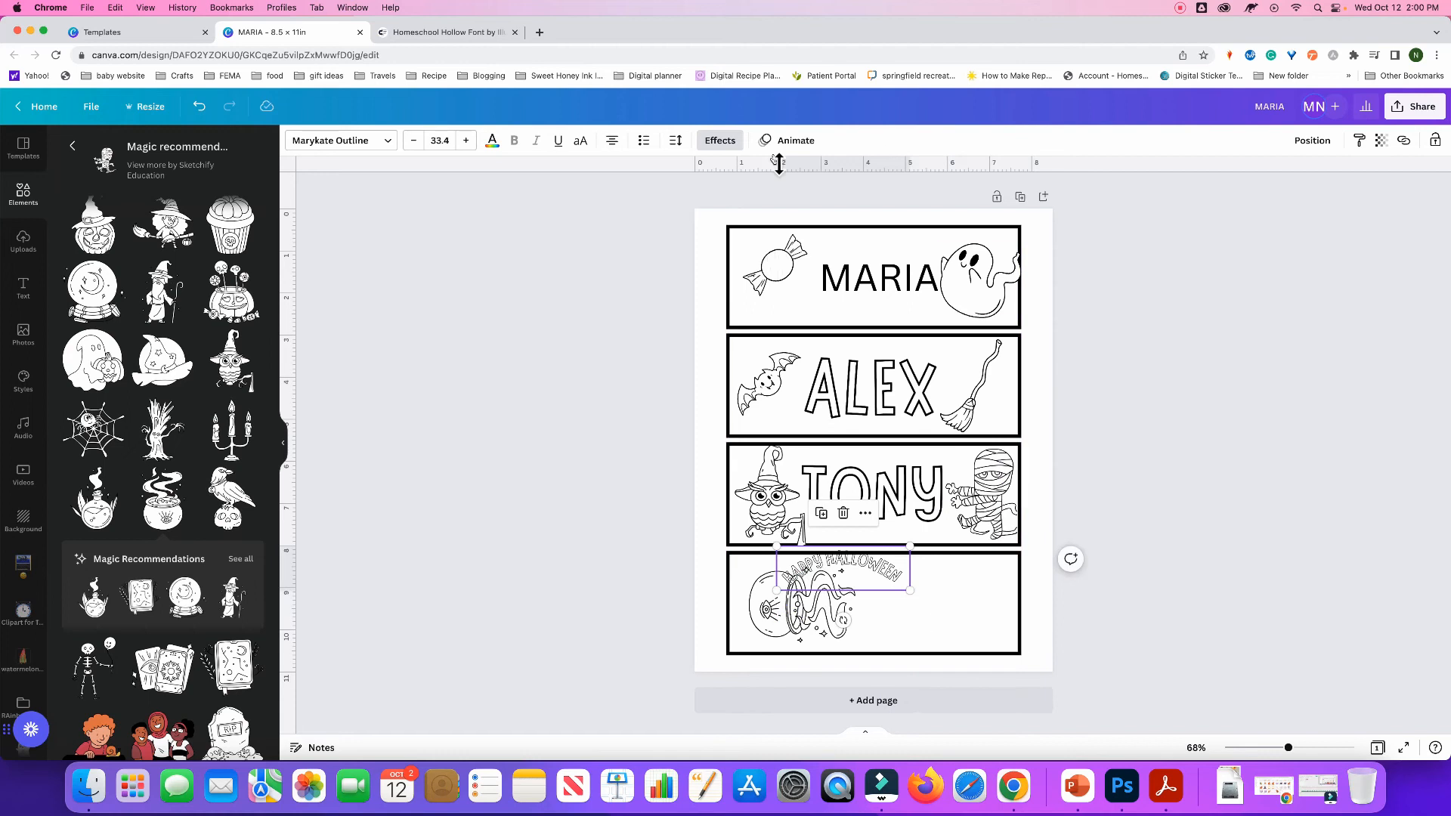
Remove the greeting's curve, rotate it a quarter turn clockwise and place it in the empty space beyond the cauldron
click(719, 140)
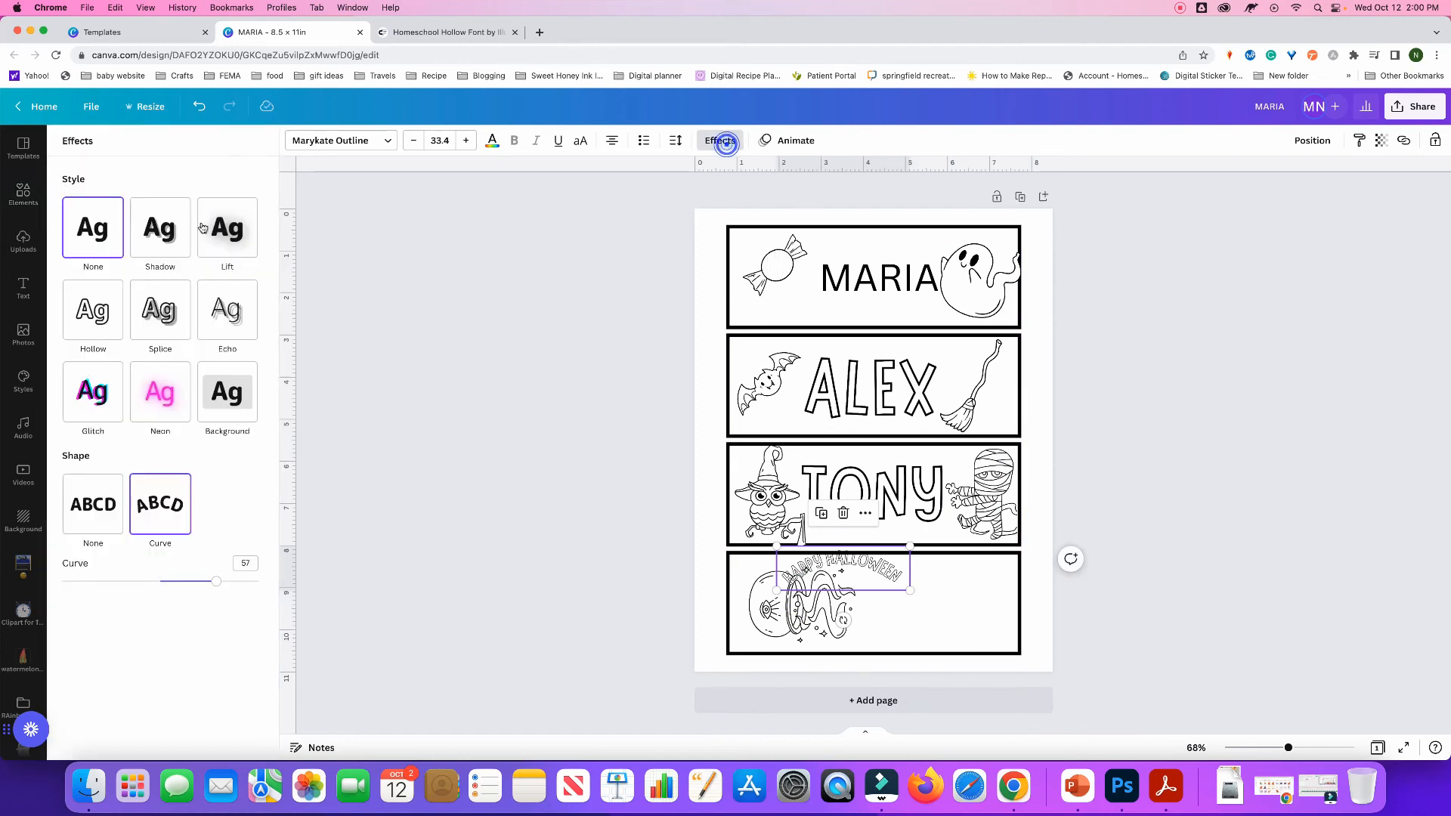
click(99, 504)
drag(841, 656, 770, 592)
drag(880, 587, 948, 603)
drag(846, 610, 850, 614)
drag(953, 564, 955, 618)
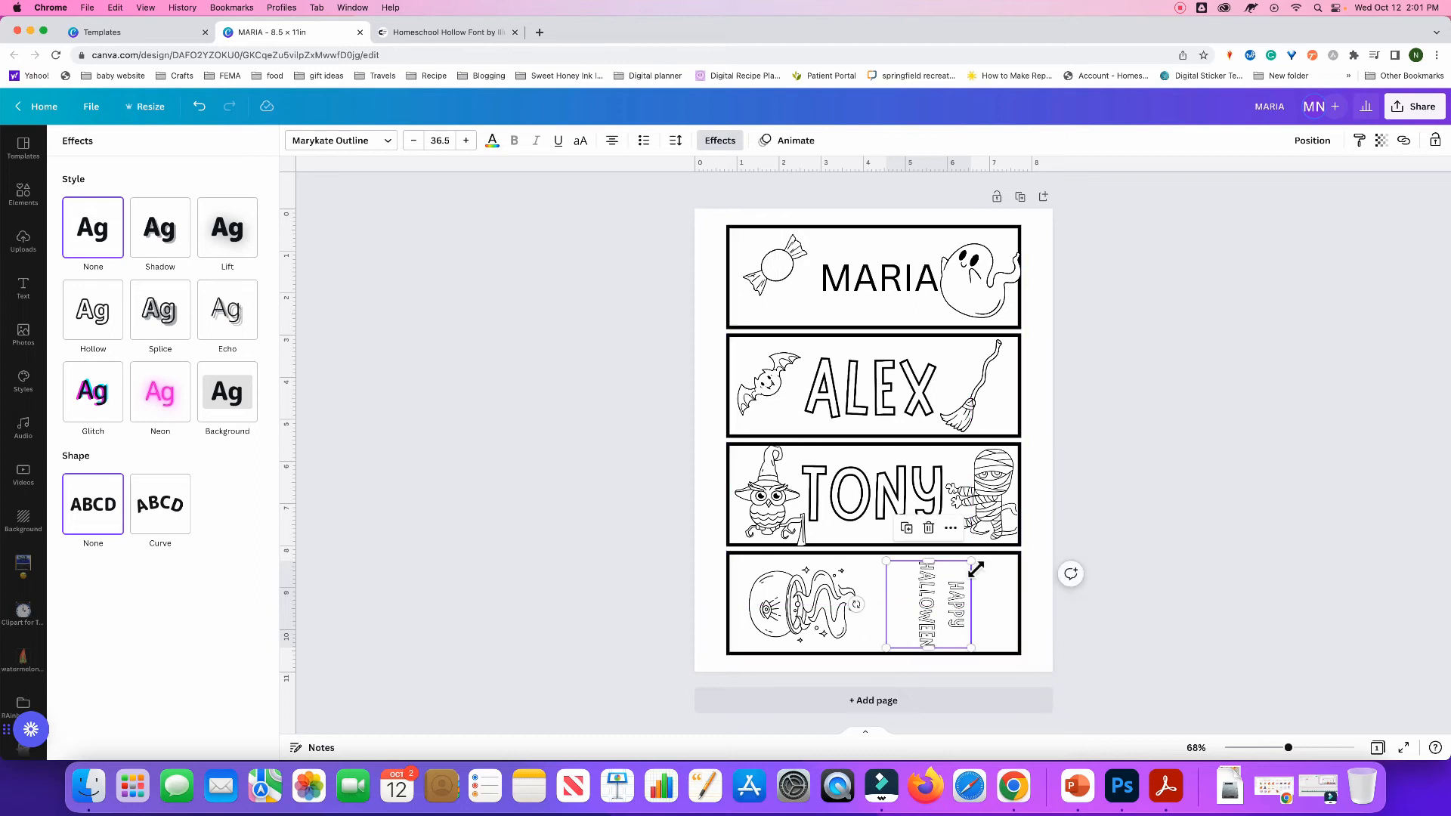
Adjust the sideways greeting to a font size of about 36.6 so it fits the fourth box's height
drag(975, 566, 976, 557)
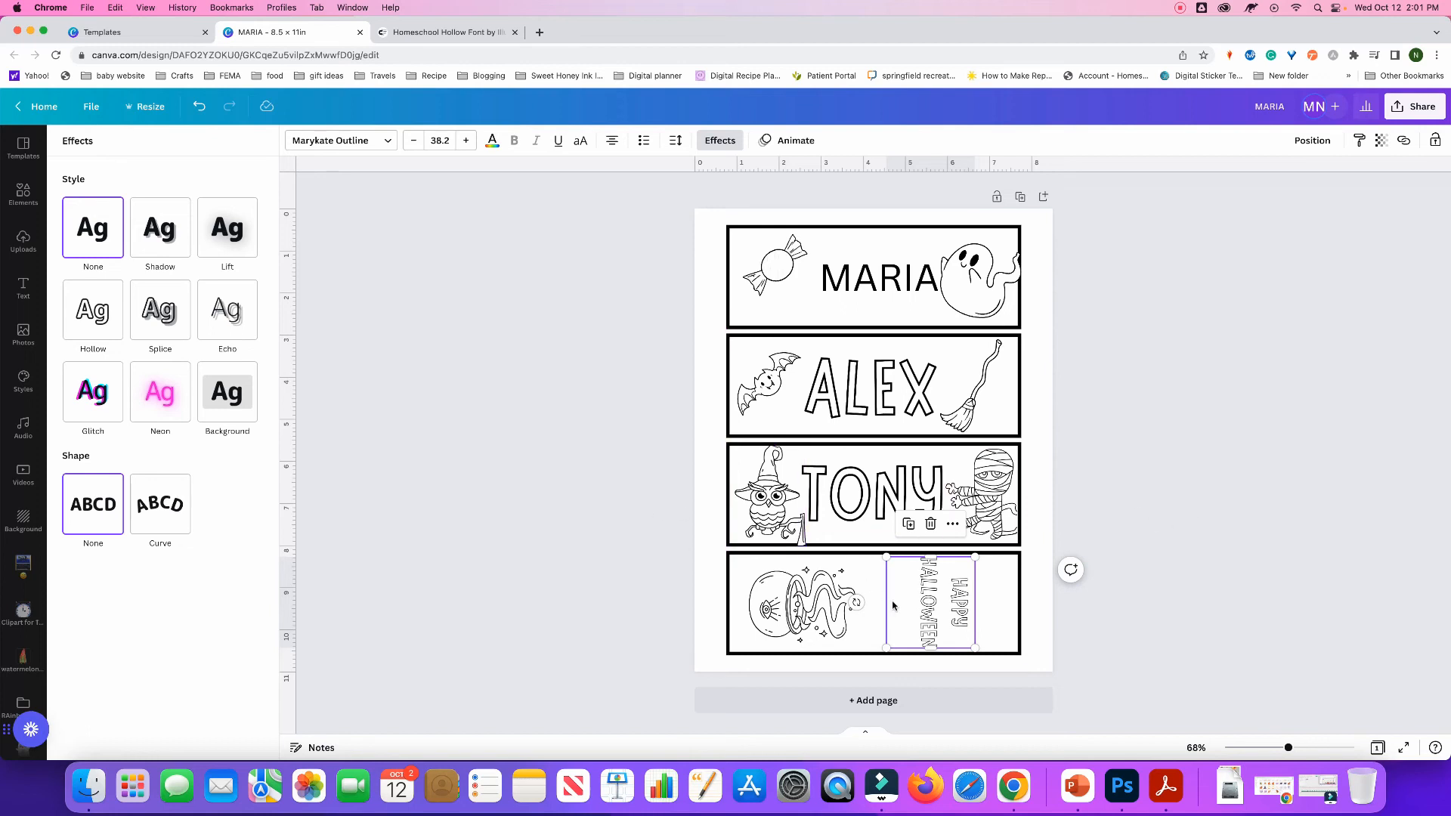
drag(890, 658, 895, 653)
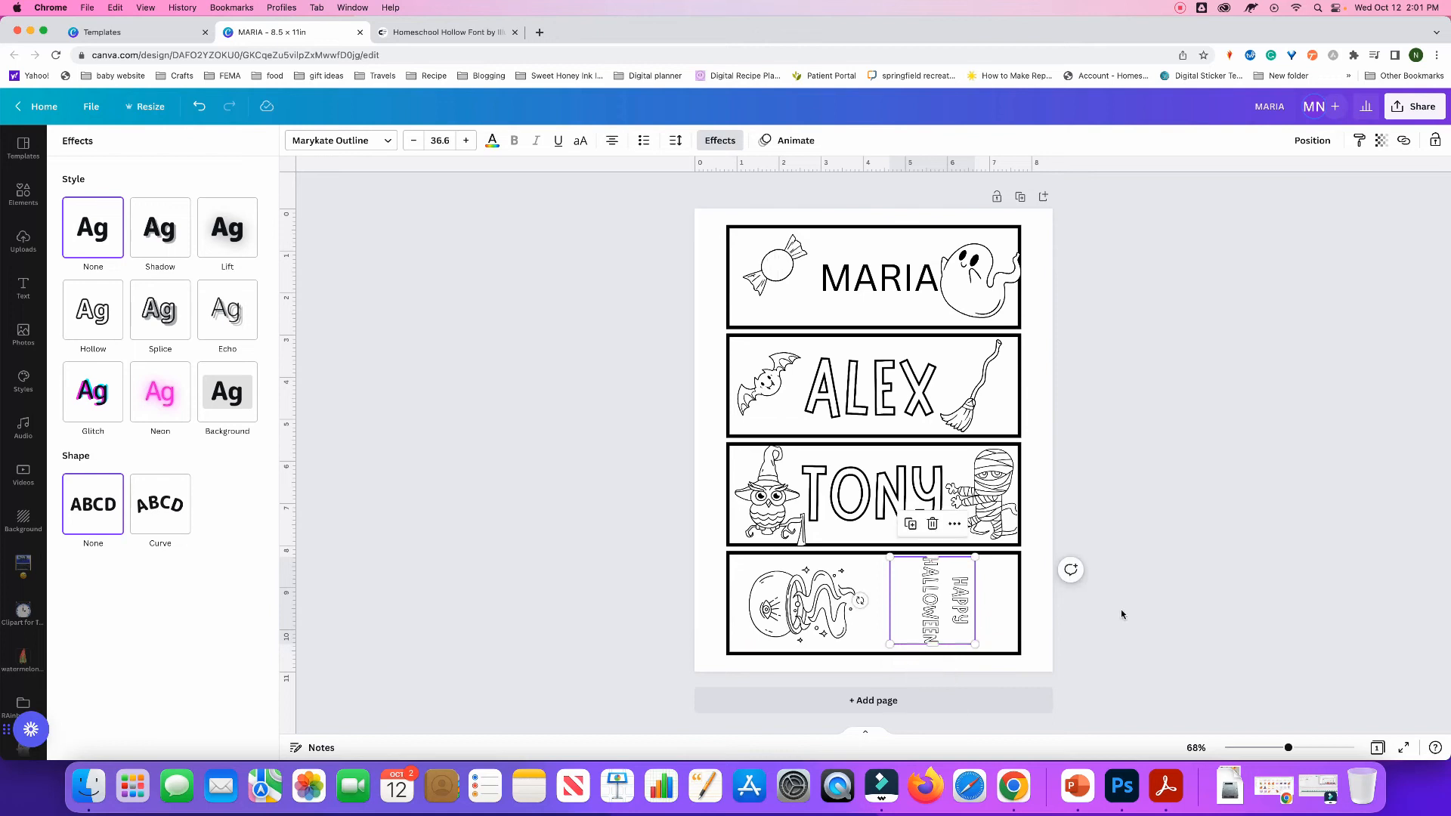
click(1122, 614)
click(551, 596)
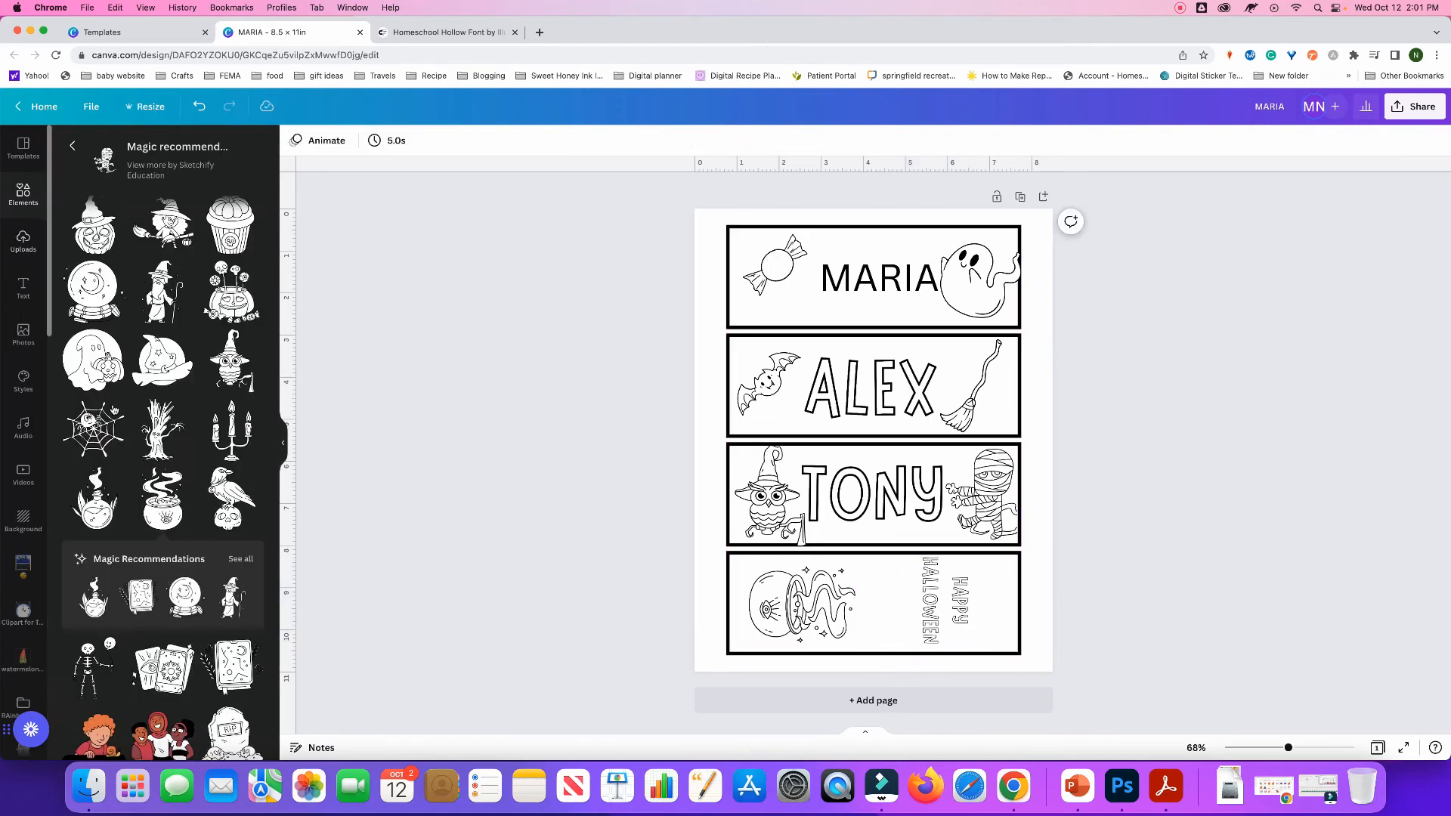
Insert the witch-with-broom graphic and move it down over the fourth box
scroll(89, 461, up, 3)
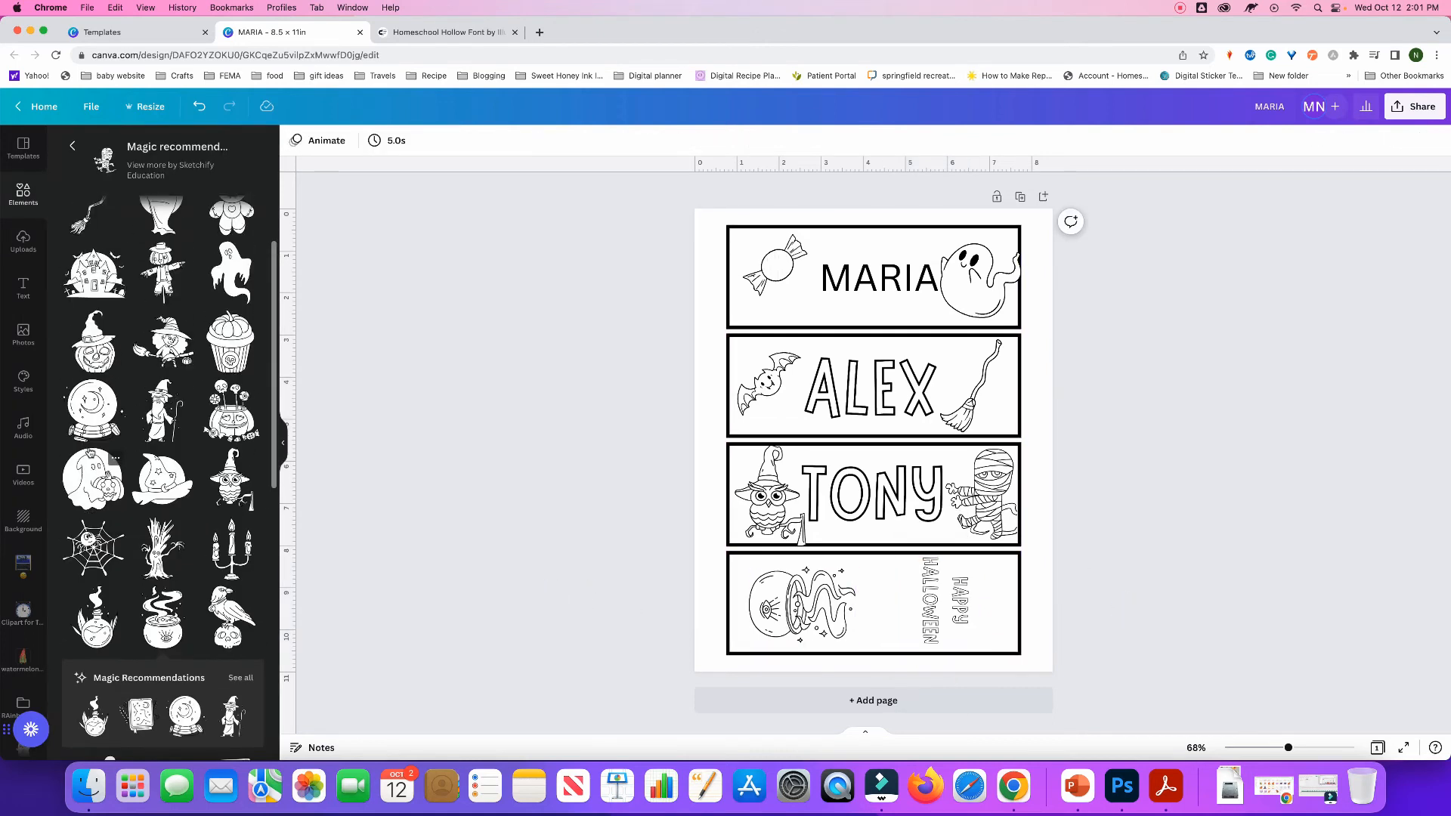
scroll(166, 430, up, 1)
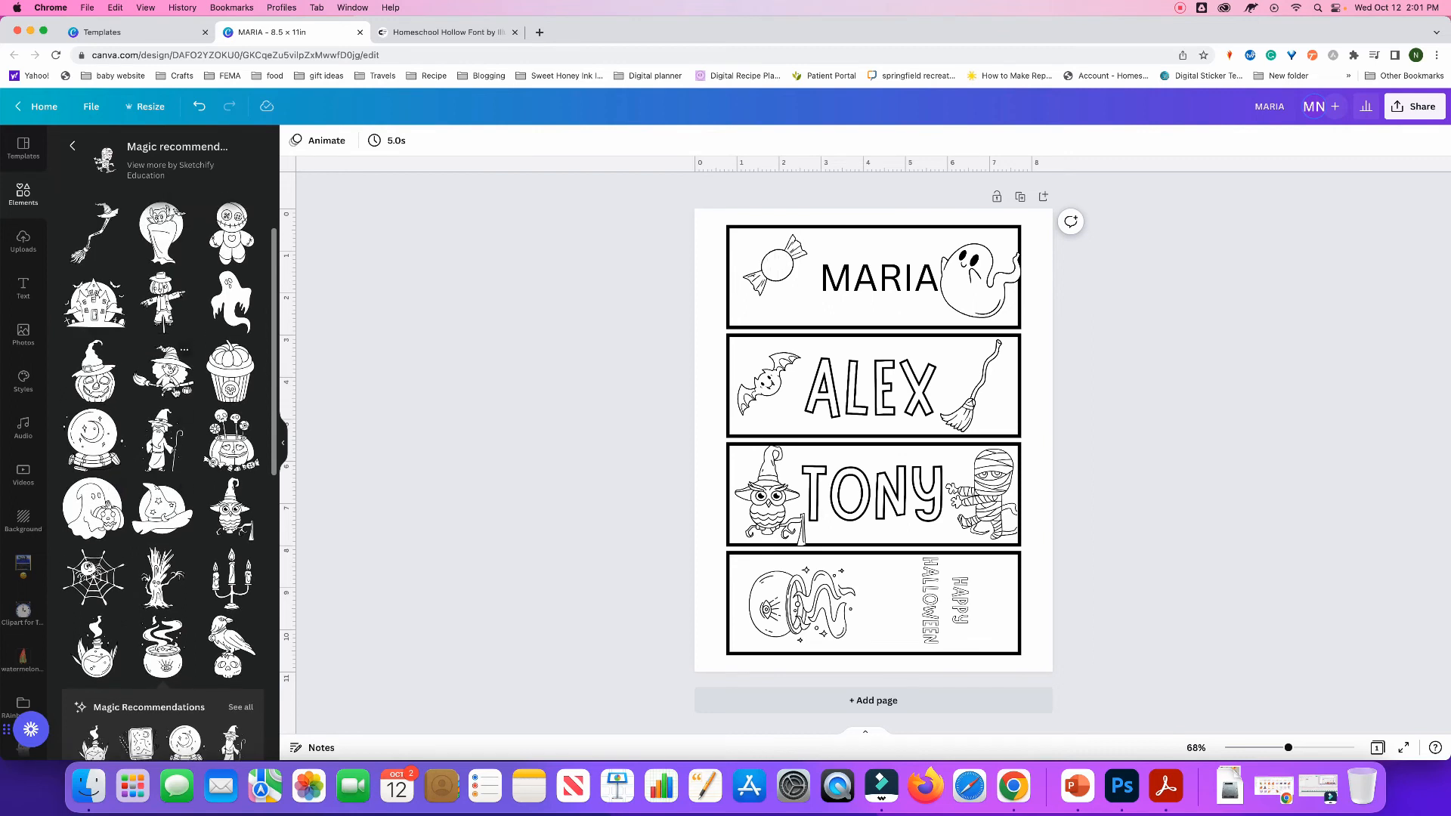
click(173, 387)
drag(893, 442, 919, 585)
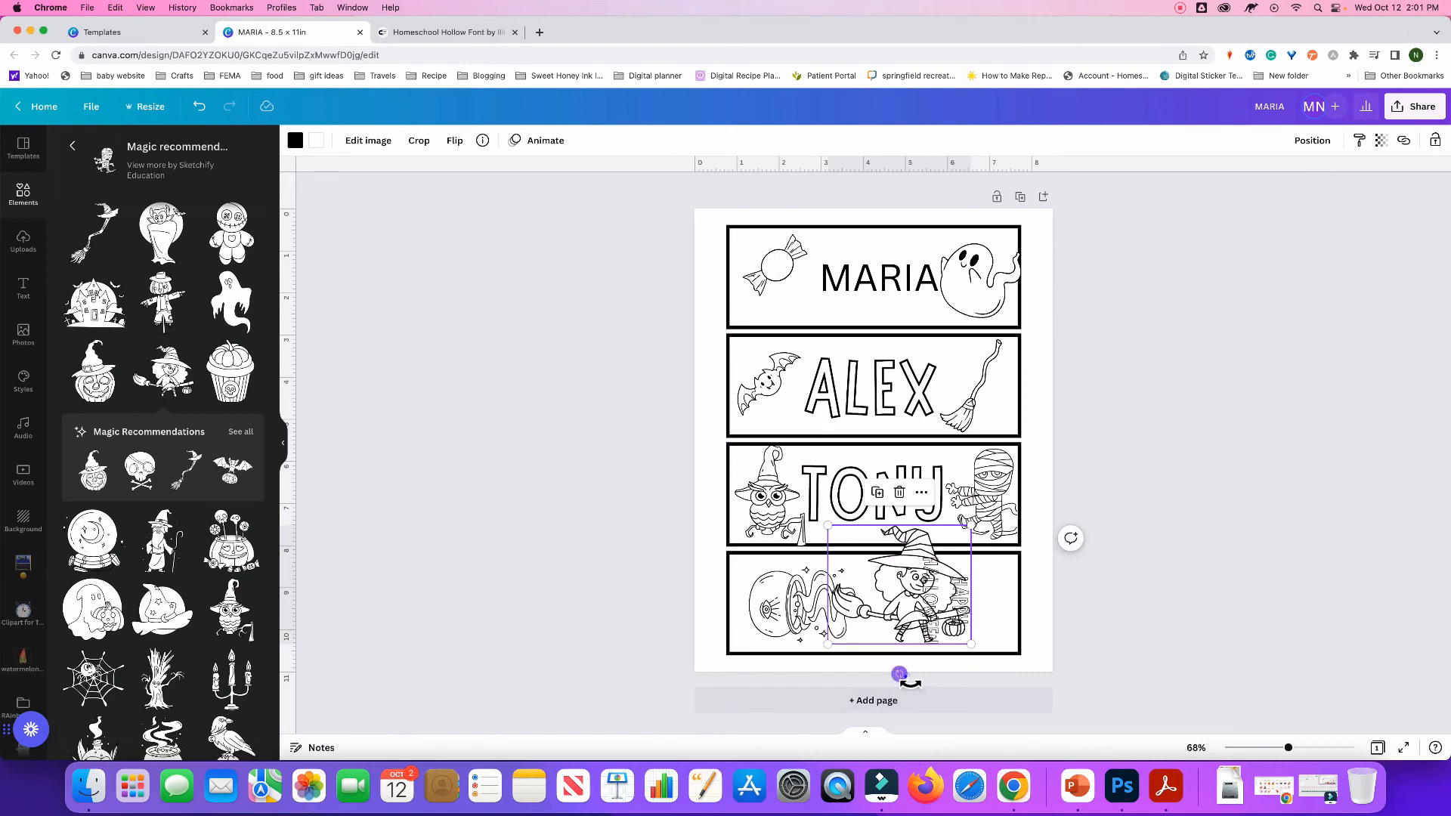
click(877, 651)
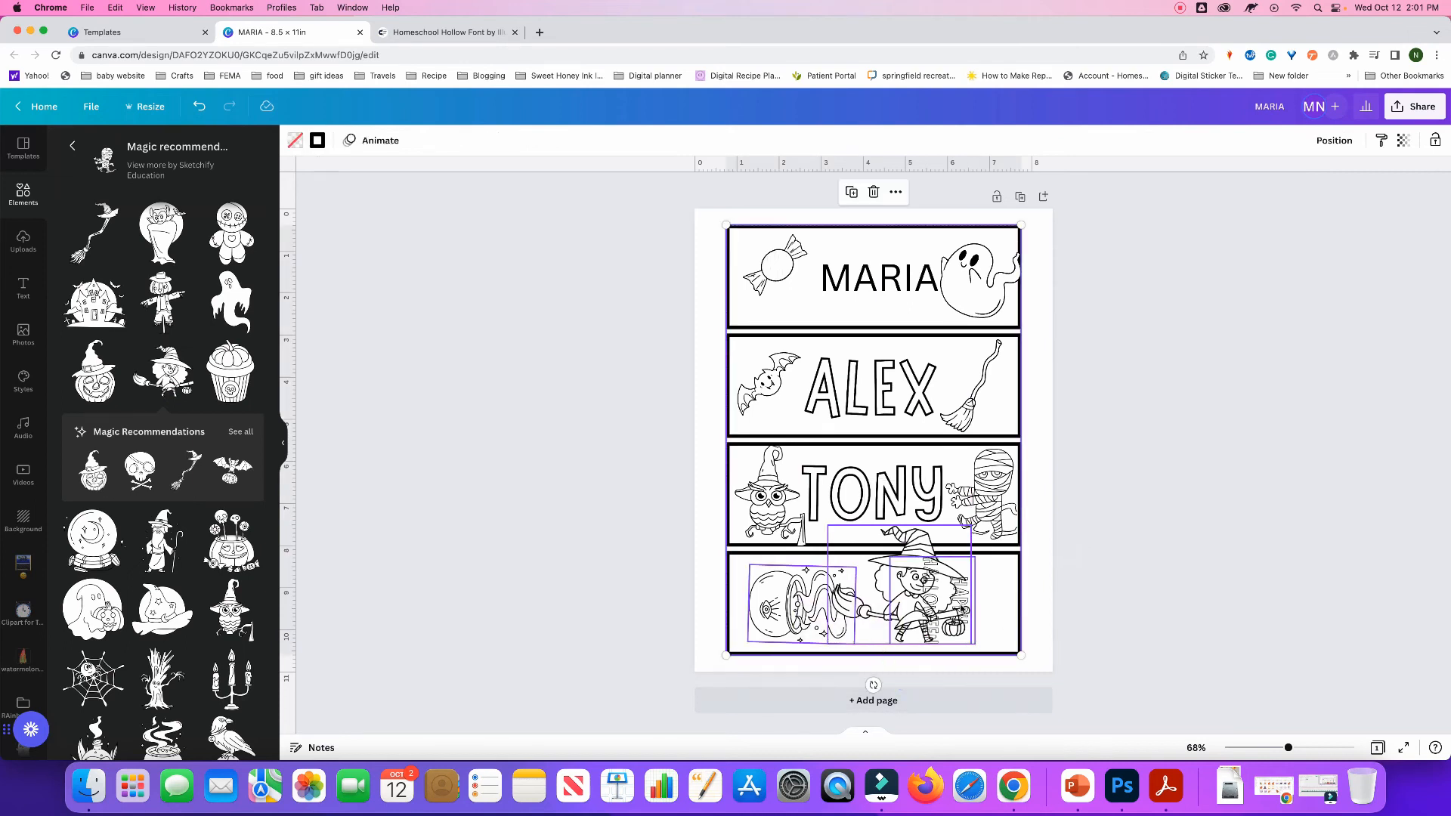
click(1088, 627)
click(886, 569)
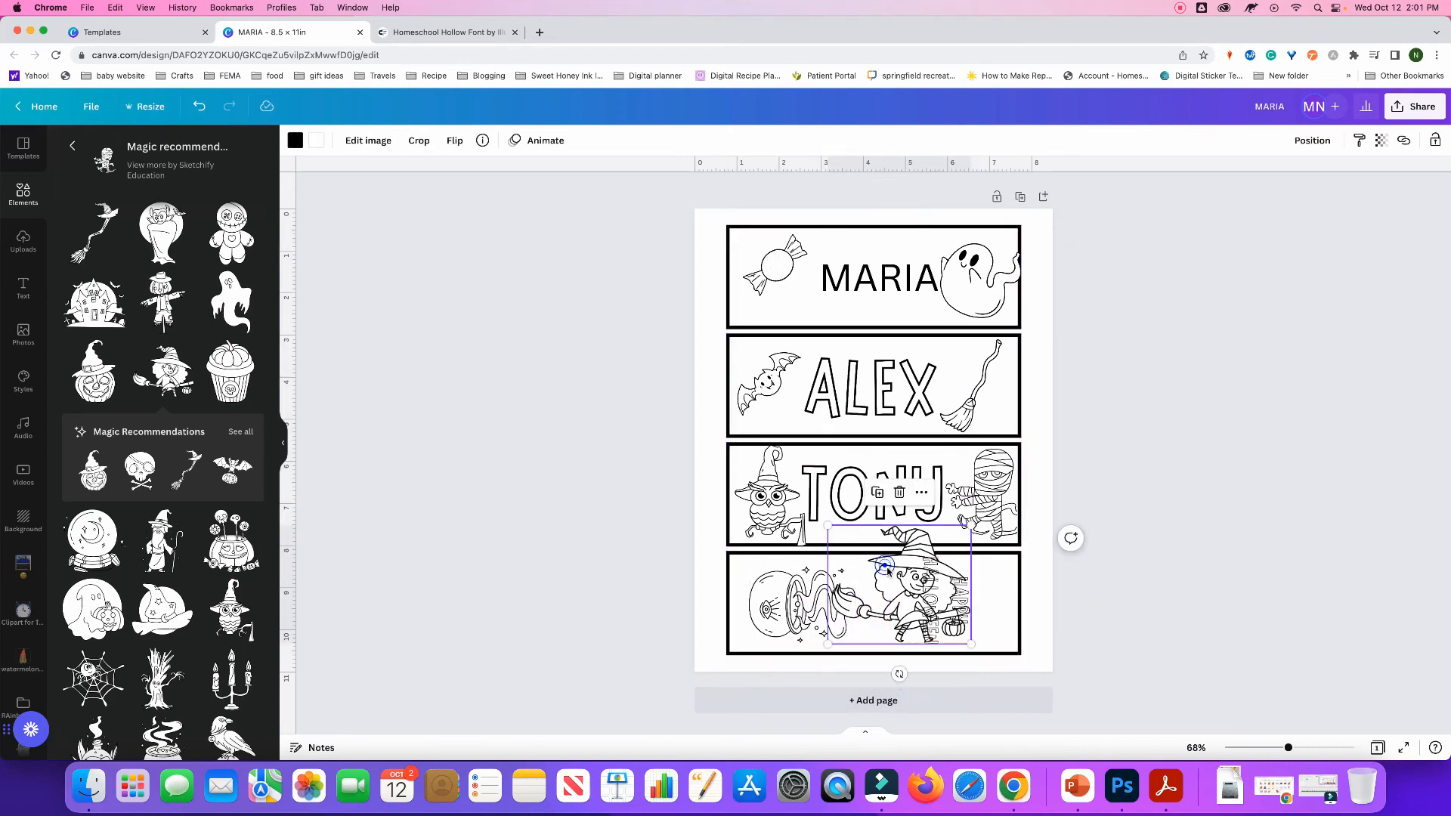
click(886, 569)
click(1237, 575)
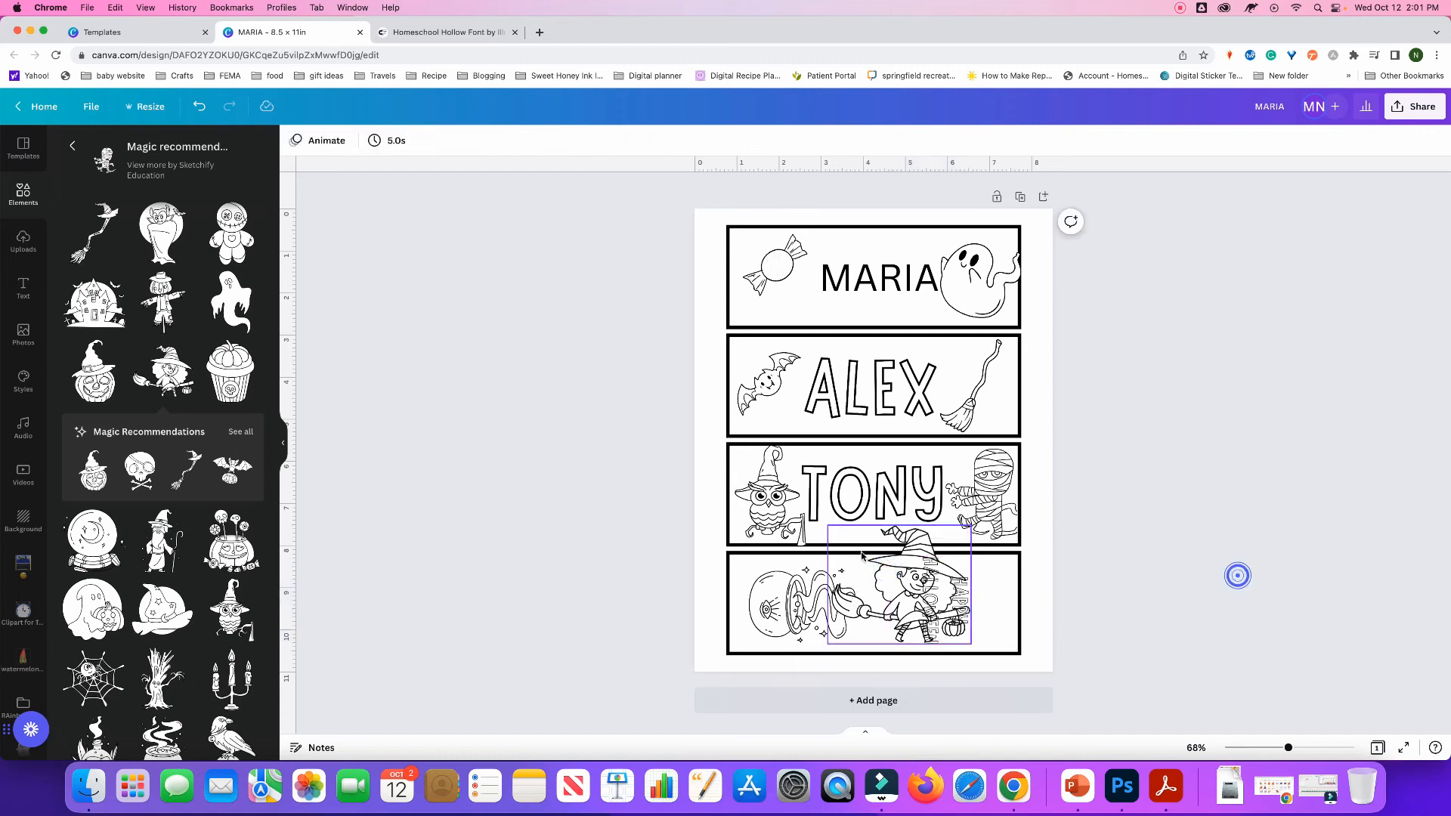
Shift the witch toward the middle of the fourth box and rotate it a quarter turn clockwise
click(870, 559)
drag(924, 545, 895, 553)
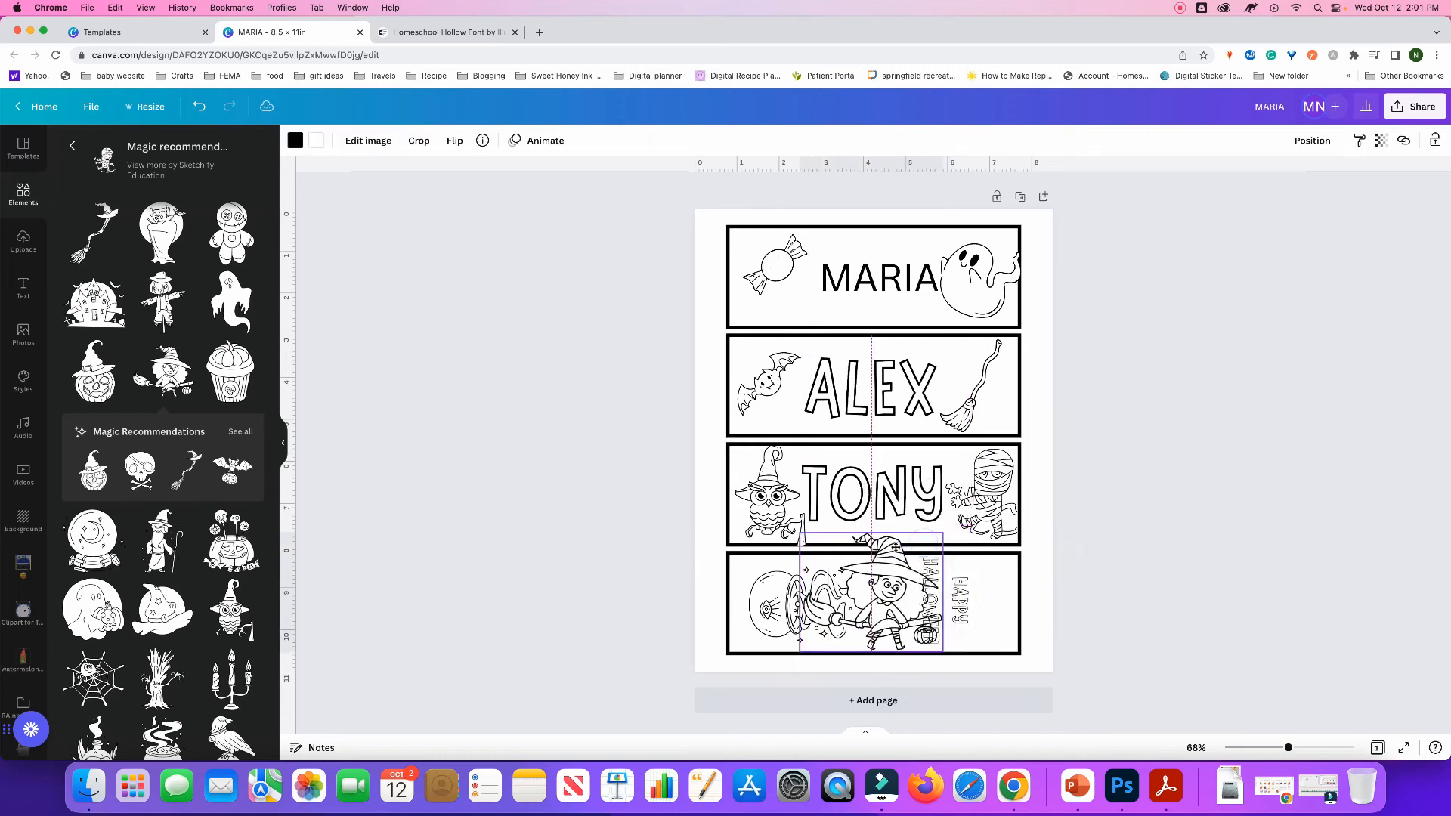
drag(871, 682, 793, 602)
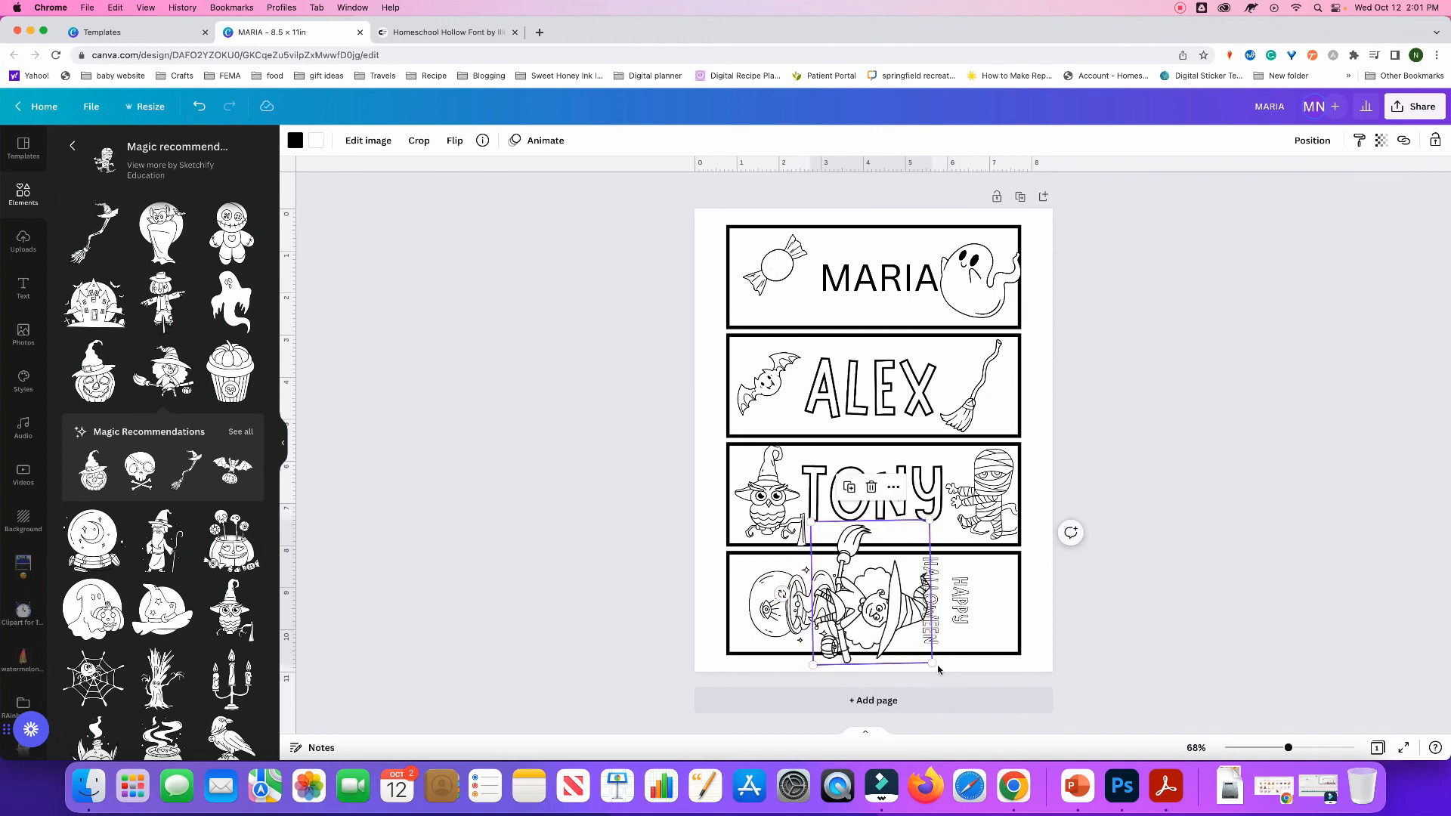
Scale the sideways witch to about 1.8 by 1.5 in and place it beside the greeting at the fourth box's end
drag(937, 668, 1031, 651)
click(988, 602)
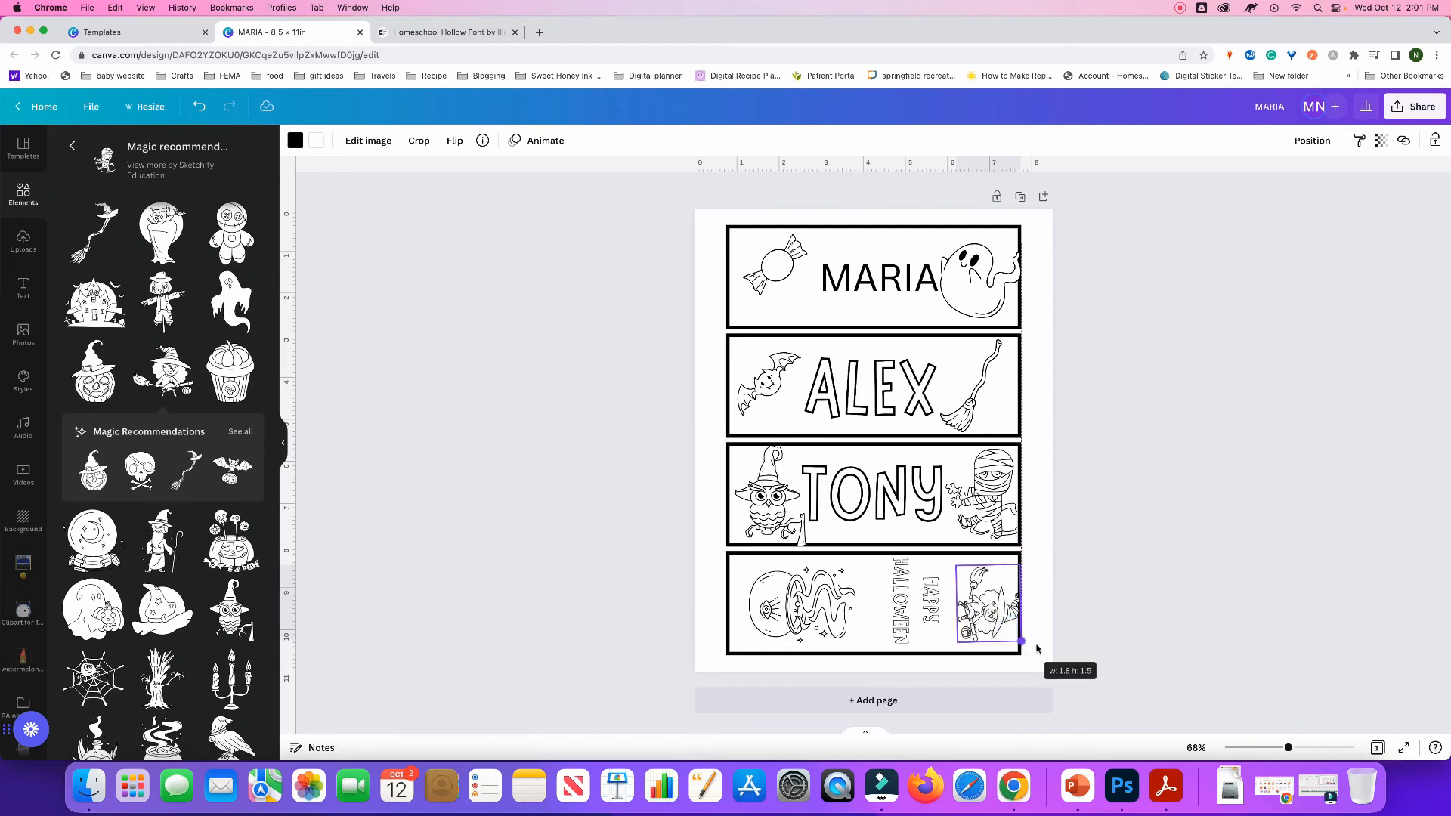
click(1208, 648)
drag(986, 627, 973, 628)
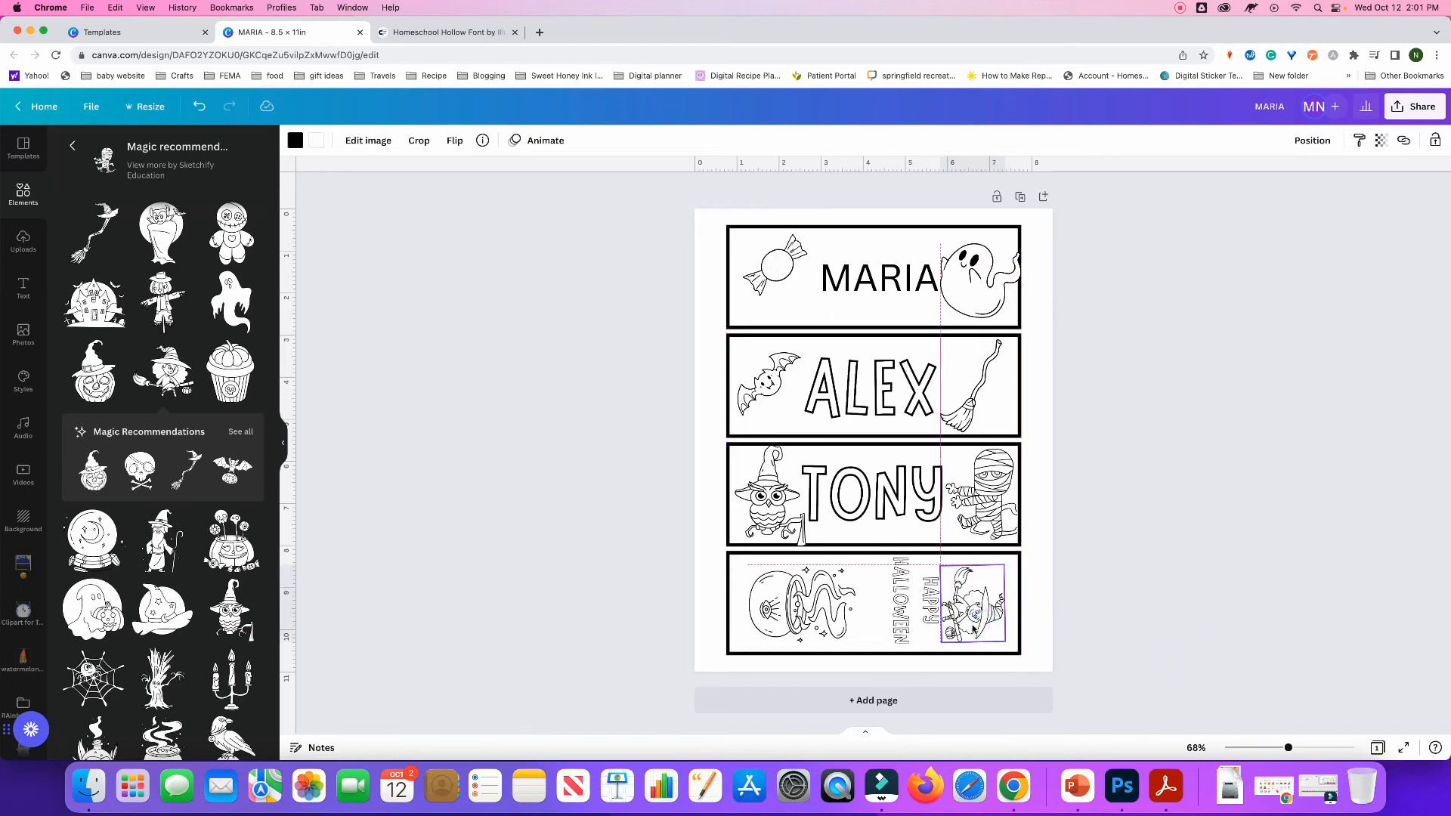
Nudge the greeting toward the cauldron, then slightly enlarge the sideways witch and move it close to the greeting
click(897, 629)
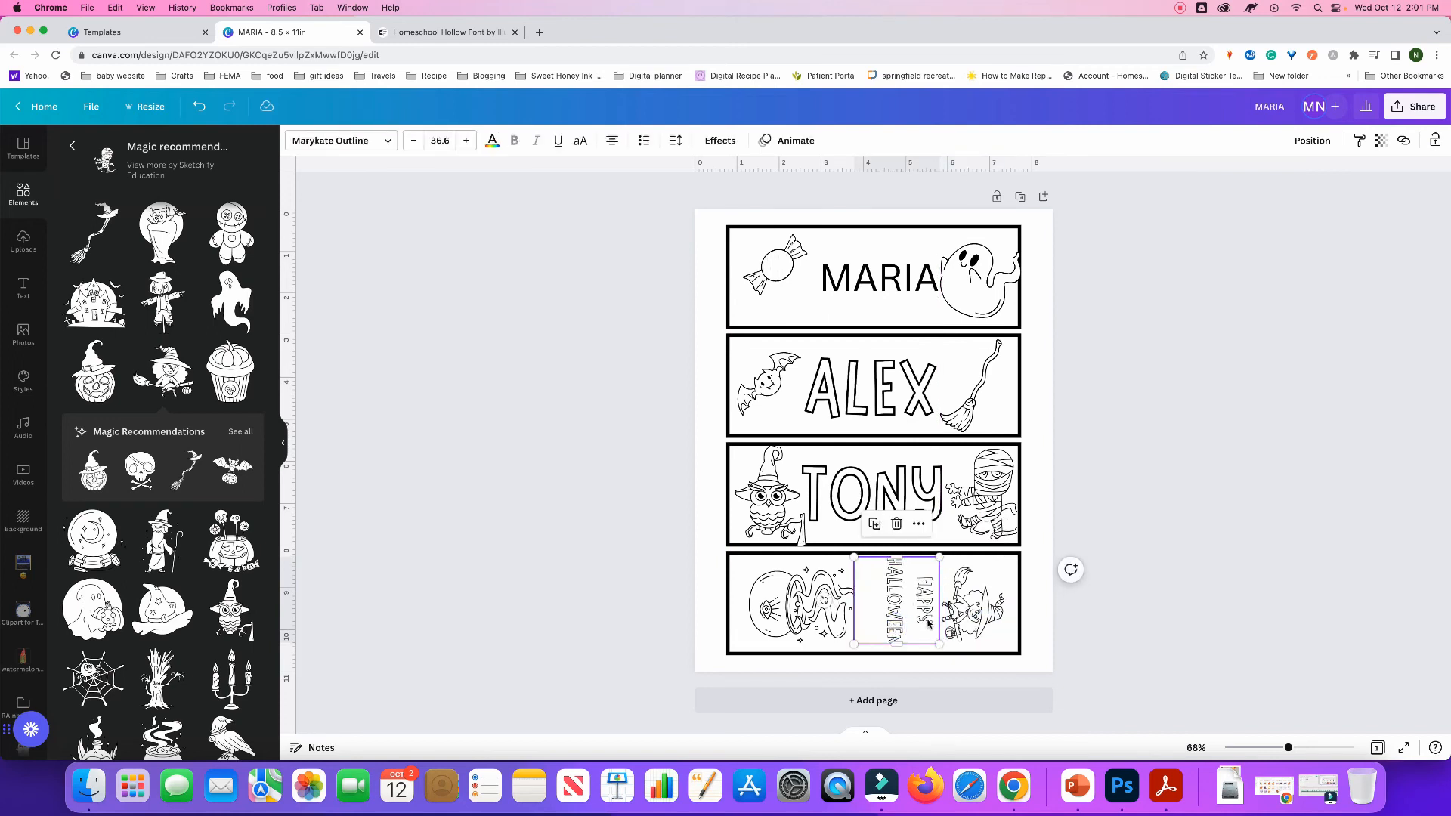
drag(922, 619, 955, 620)
click(958, 616)
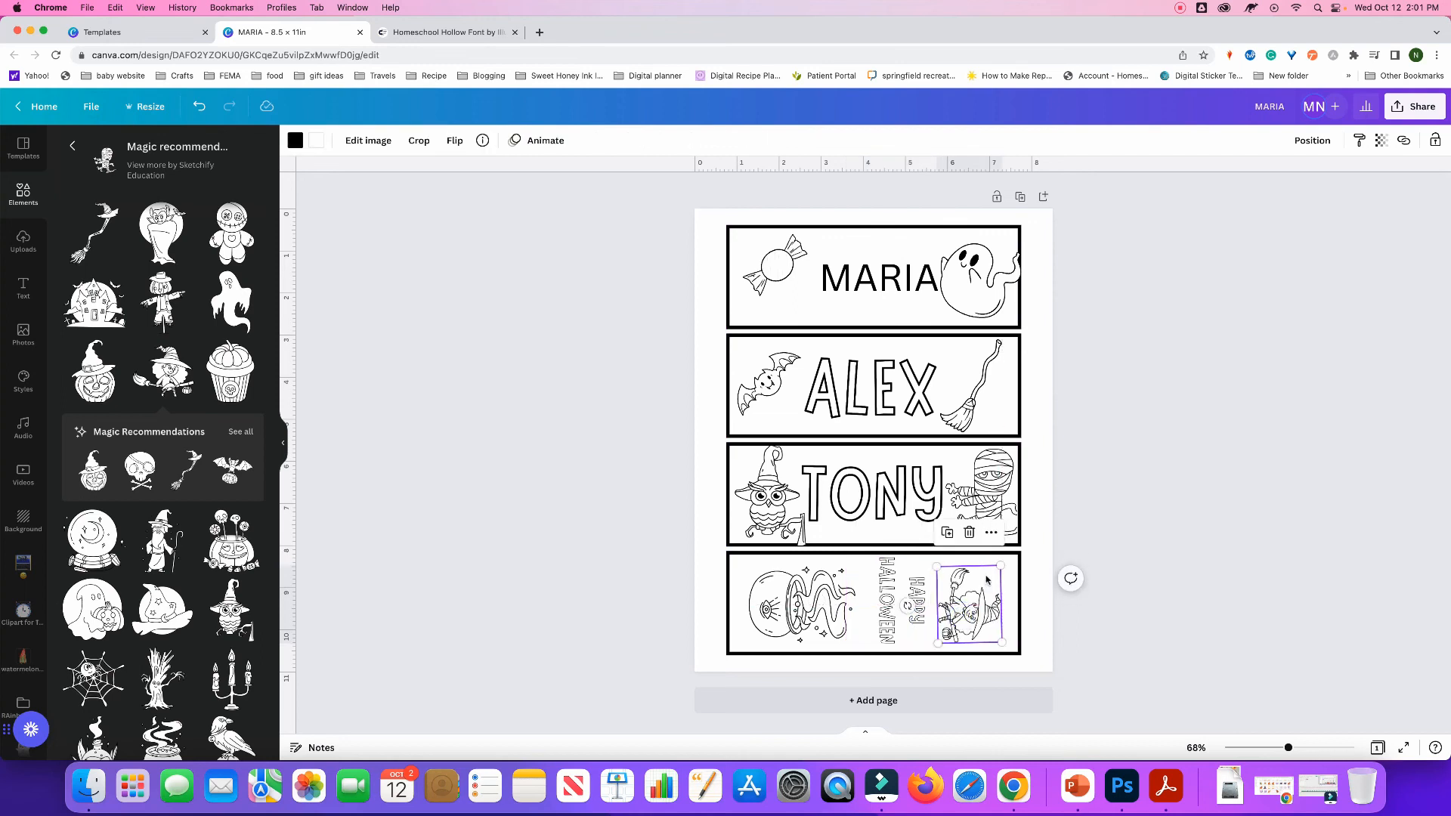
drag(1000, 566, 1003, 557)
drag(998, 611, 980, 606)
click(1168, 629)
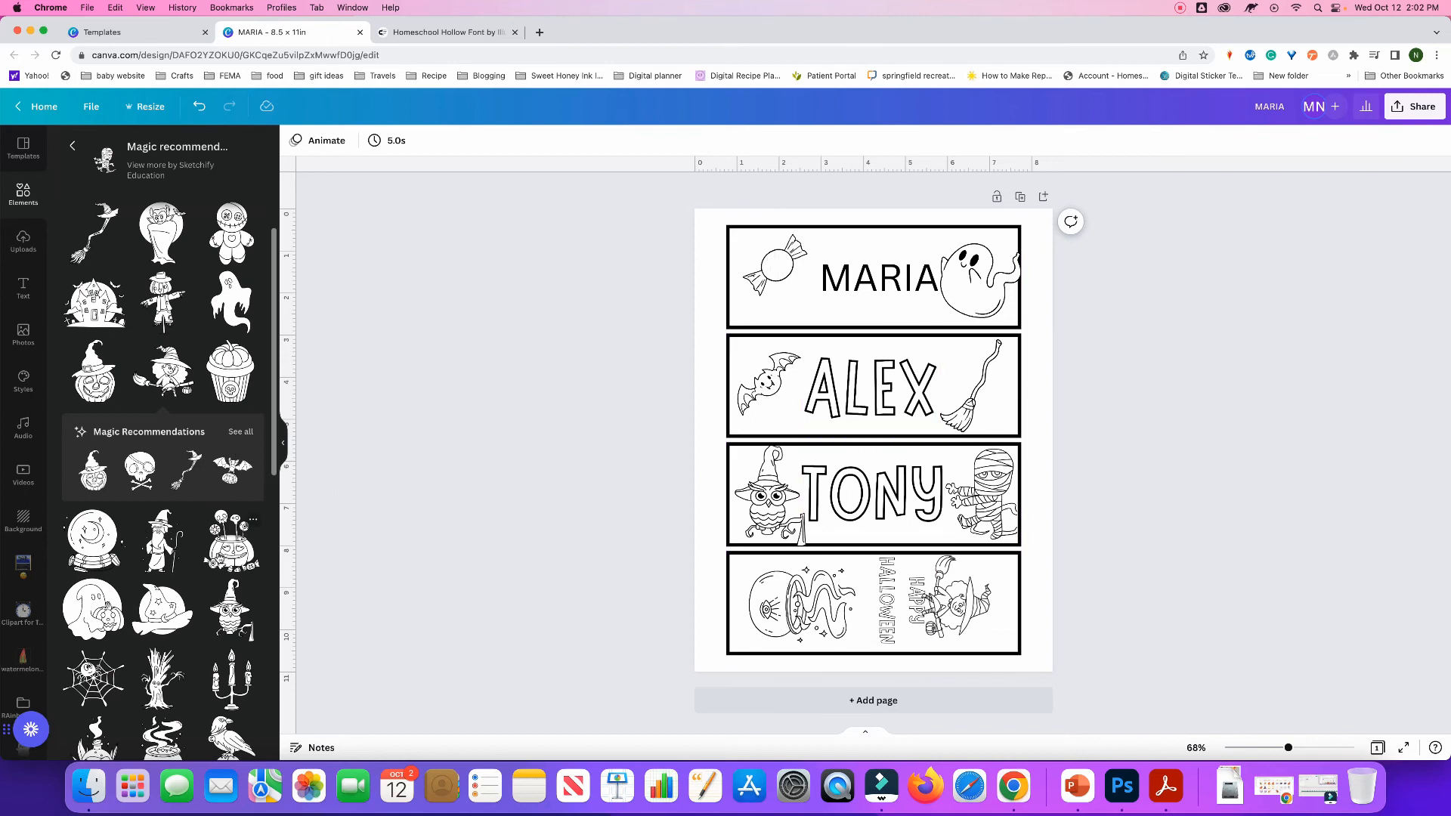
Insert the pumpkin pot with skull lollipops graphic, shrink it to about half size and move it over the bat, just below the candy
click(227, 552)
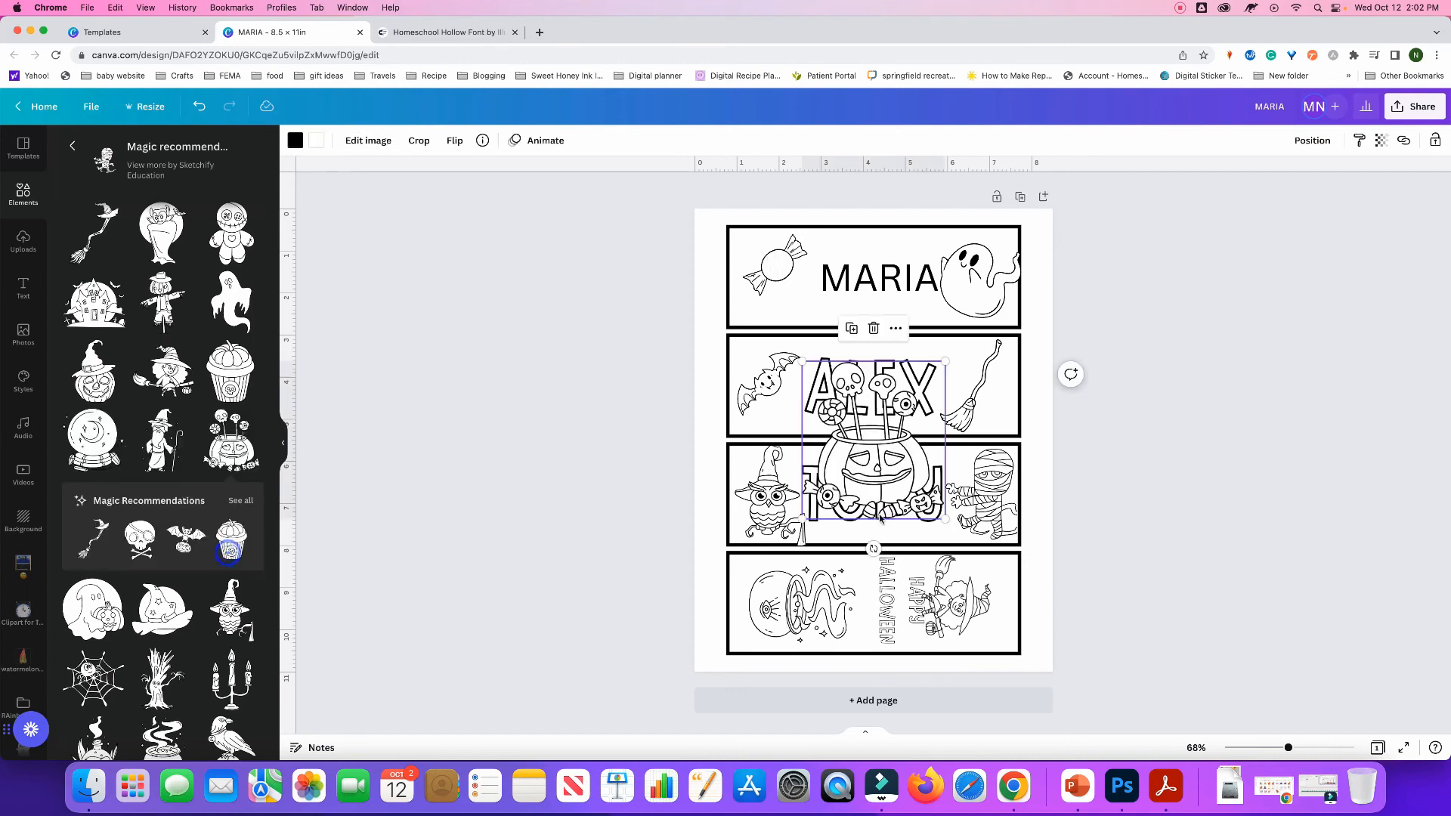
drag(891, 477, 824, 343)
drag(879, 227, 798, 321)
Delete the wrapped candy from the first box and put the pumpkin pot in its place, enlarged to about 2 in wide
click(798, 262)
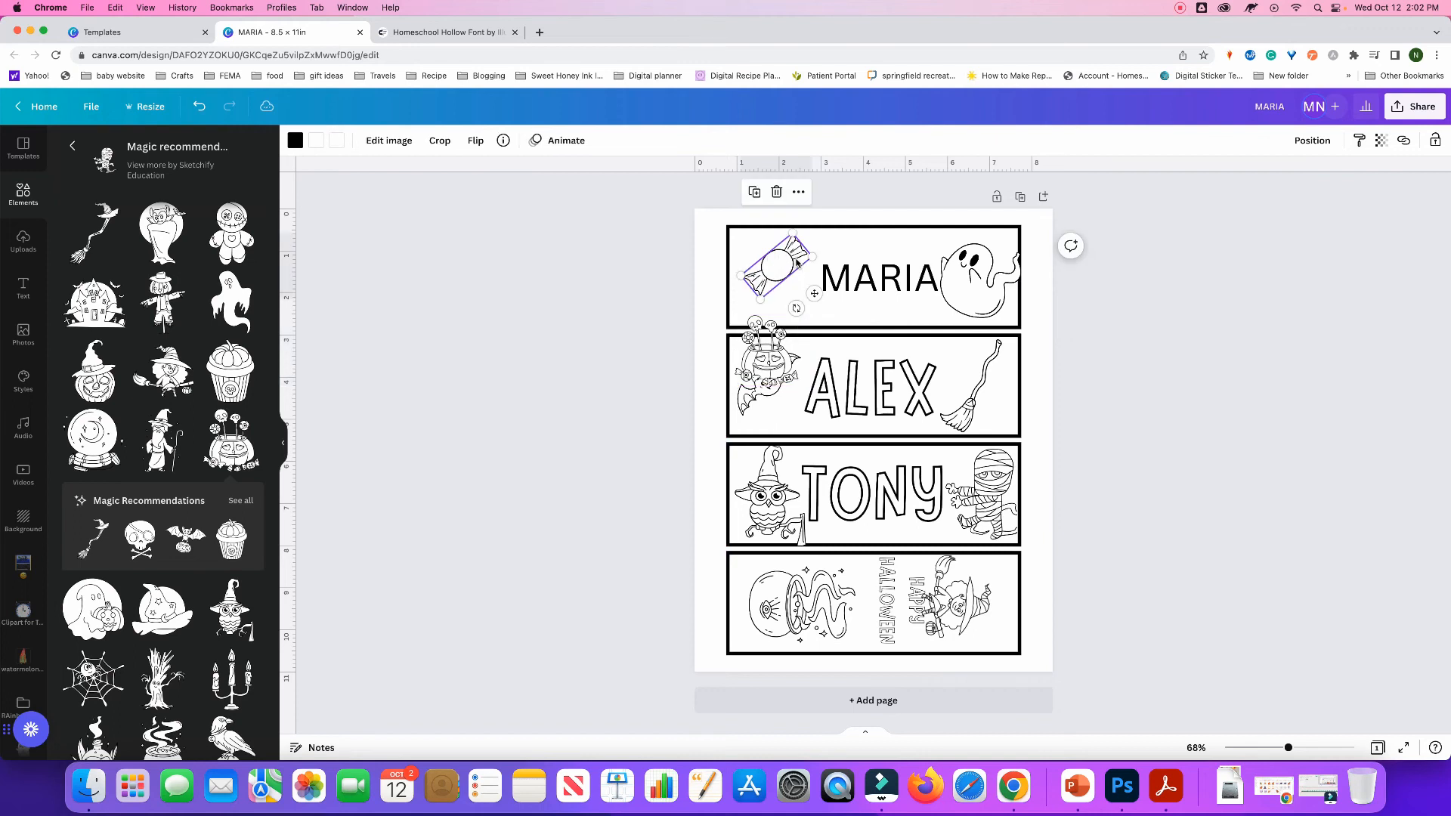
key(Delete)
click(778, 347)
drag(779, 347, 820, 235)
drag(747, 311, 737, 321)
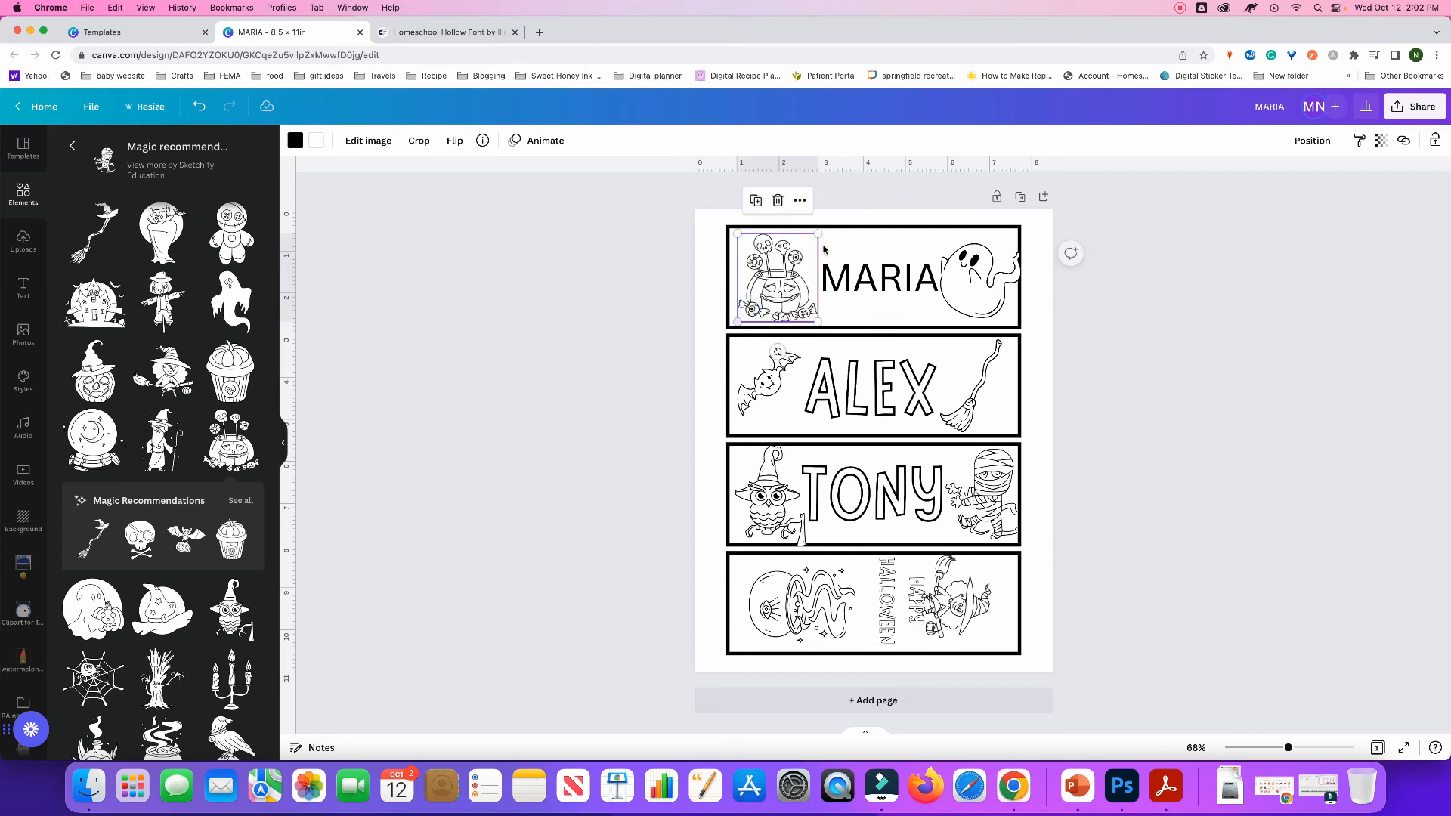
click(1151, 499)
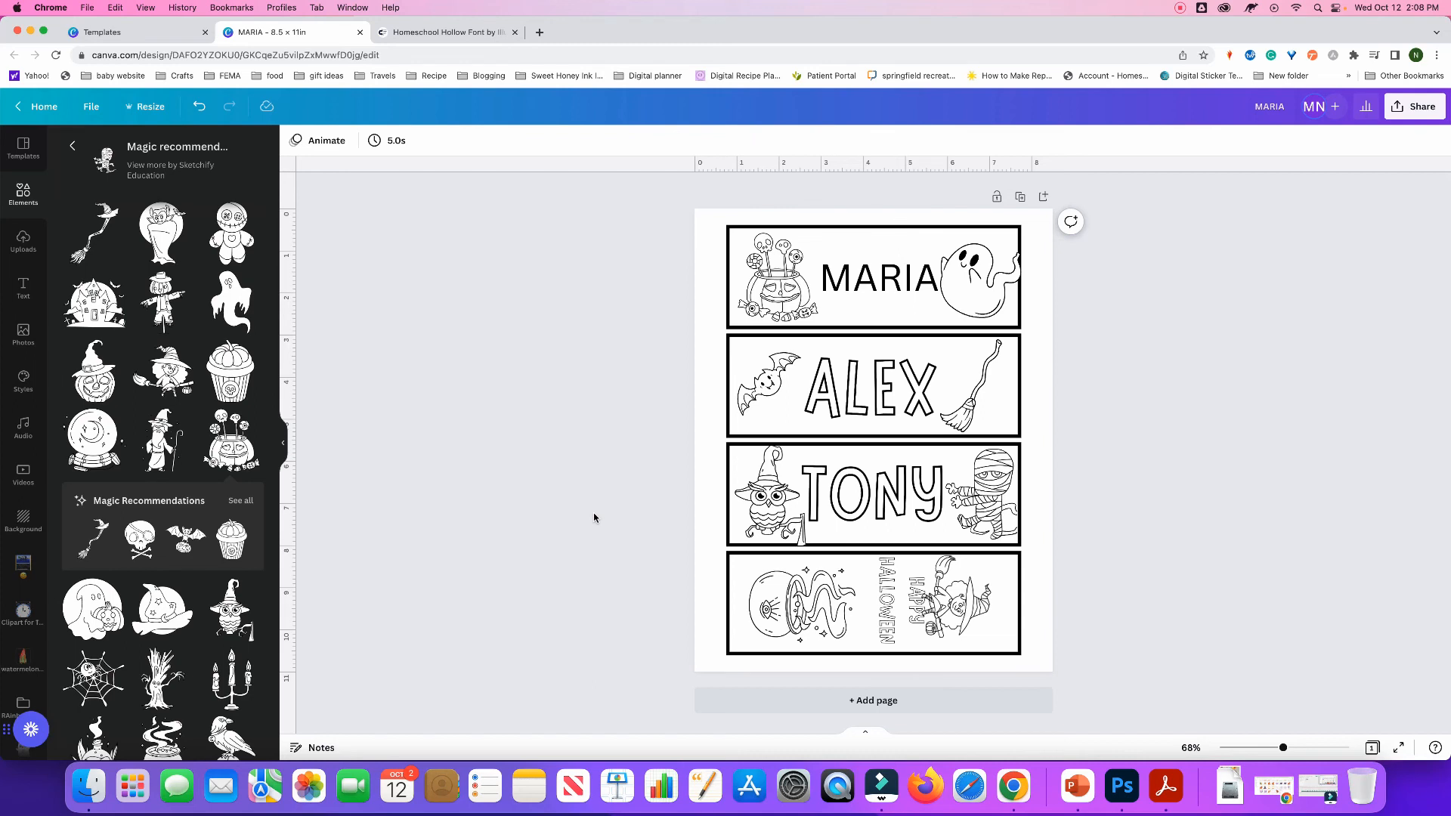
Start downloading the sheet as a flattened CMYK PDF Print file without crop marks, and cancel the download while it is running
click(1415, 109)
click(1339, 421)
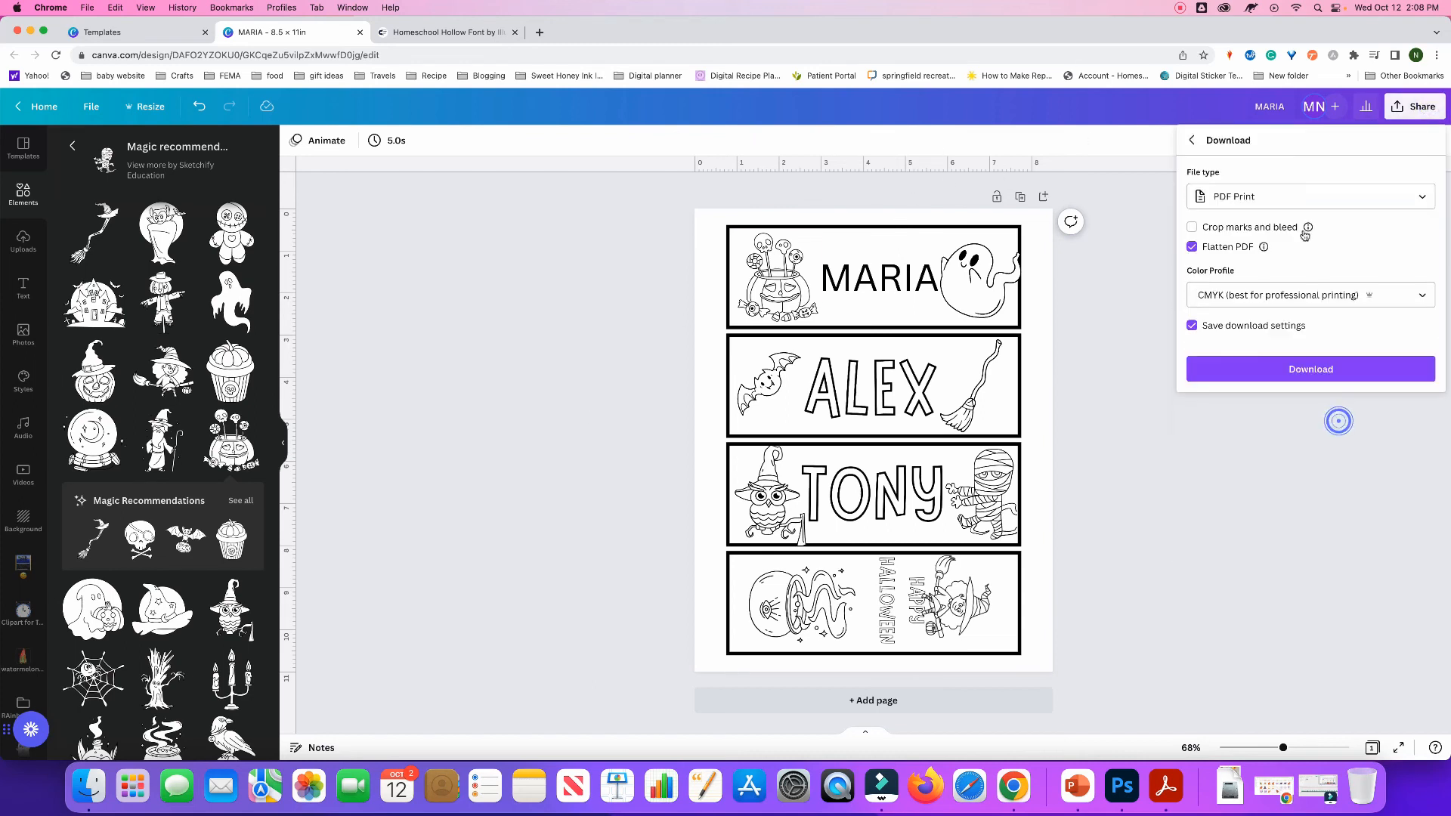
click(1277, 197)
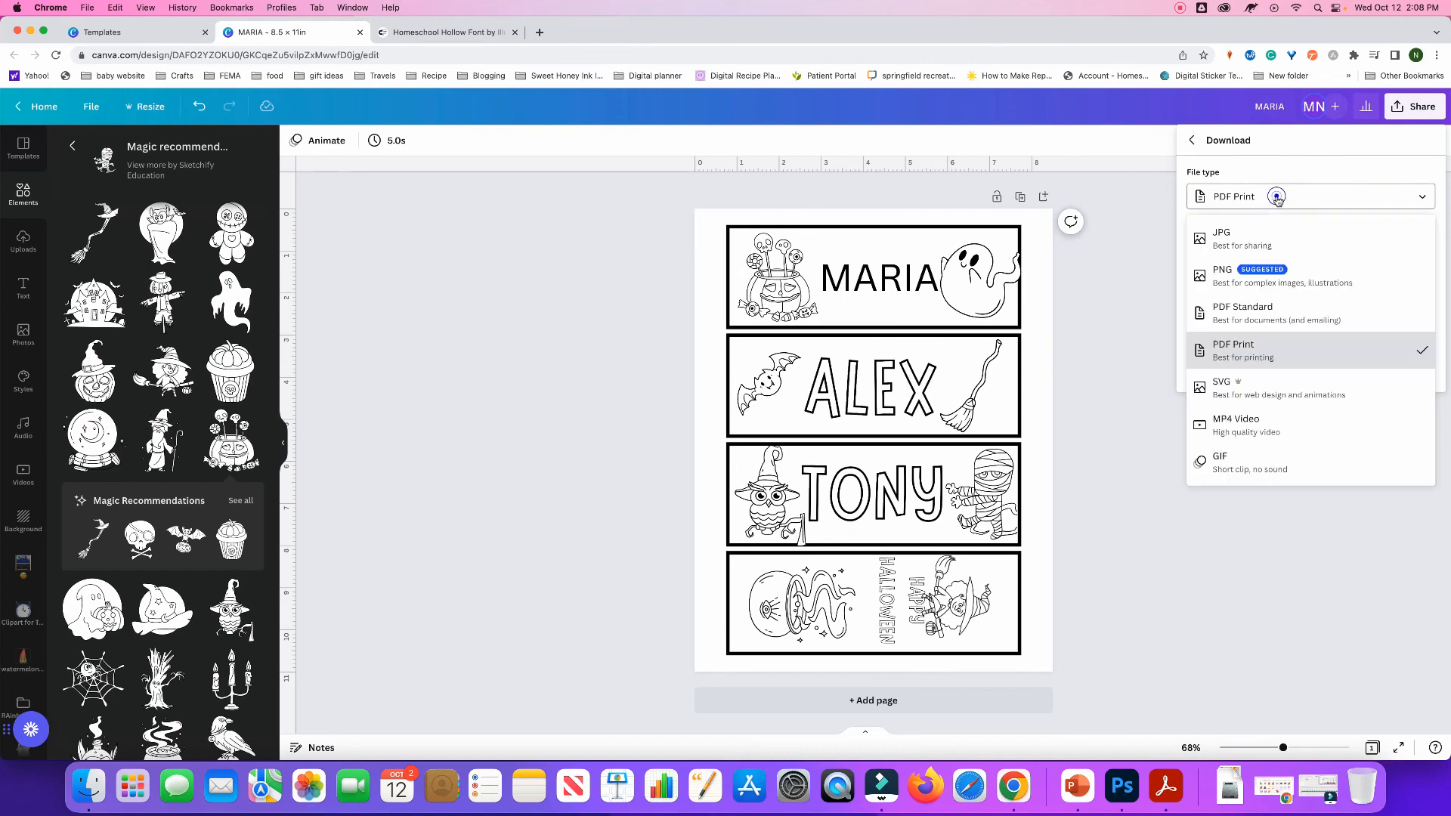
click(1277, 350)
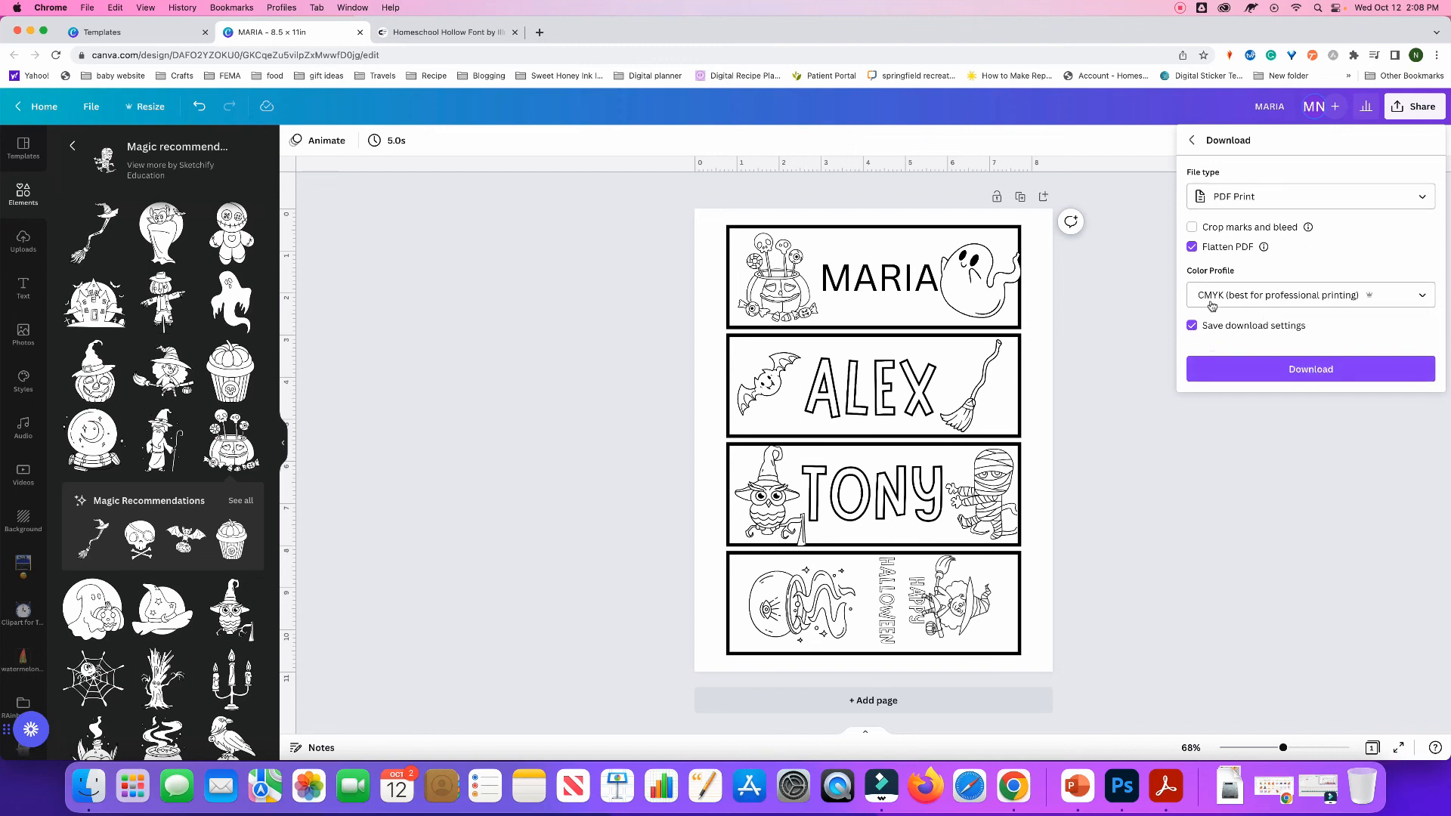
click(1313, 370)
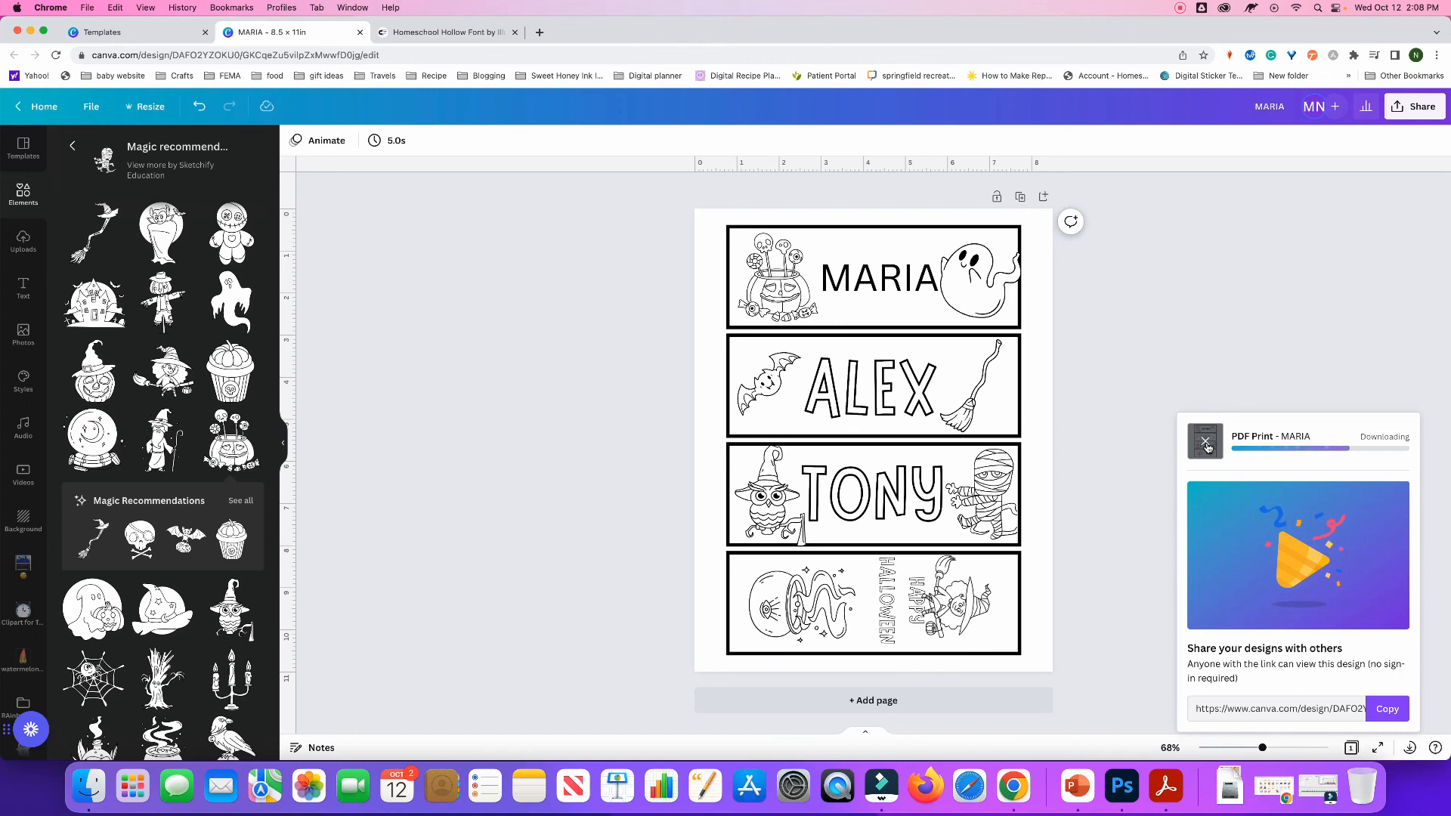
click(1206, 444)
click(1302, 393)
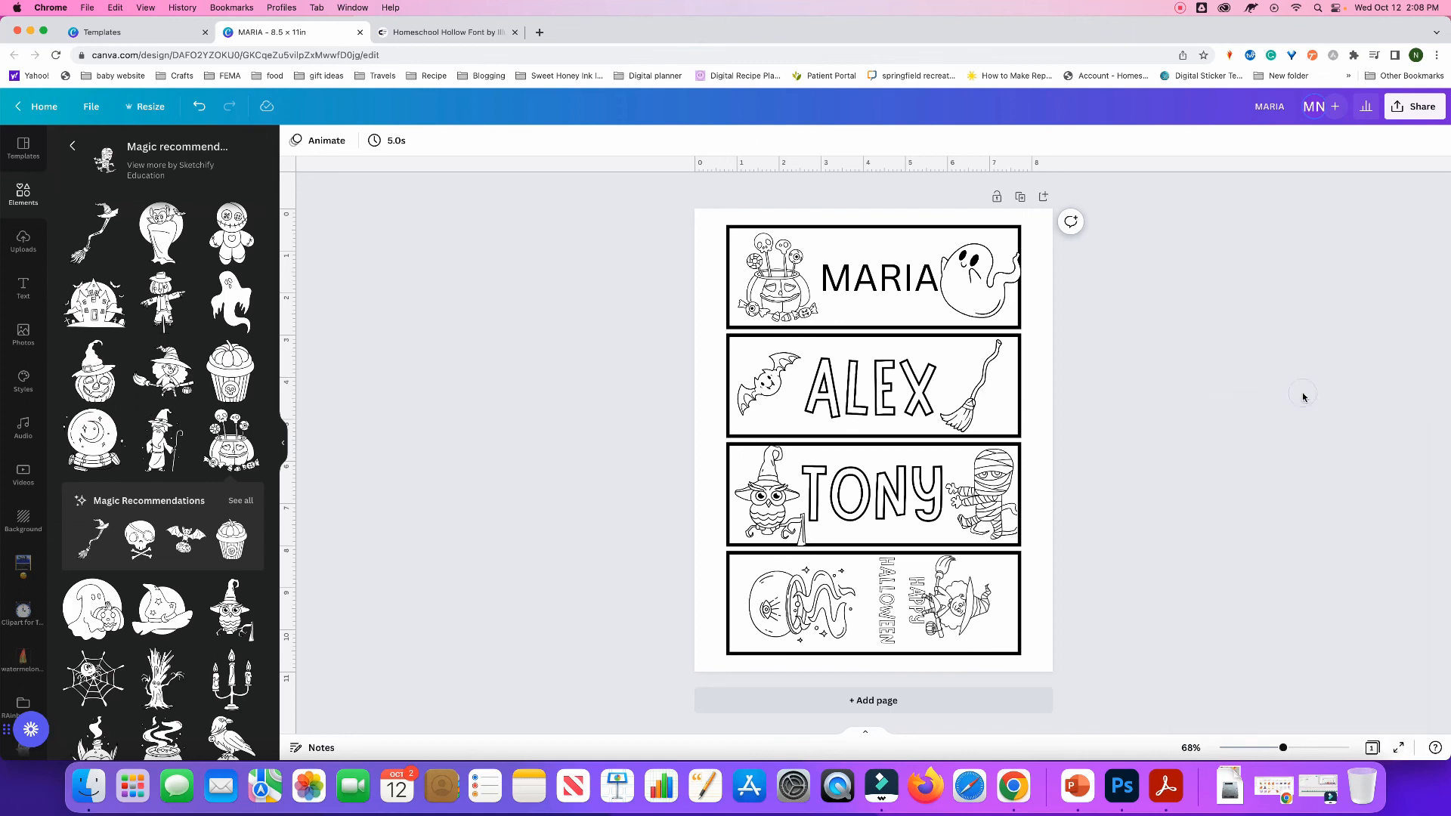